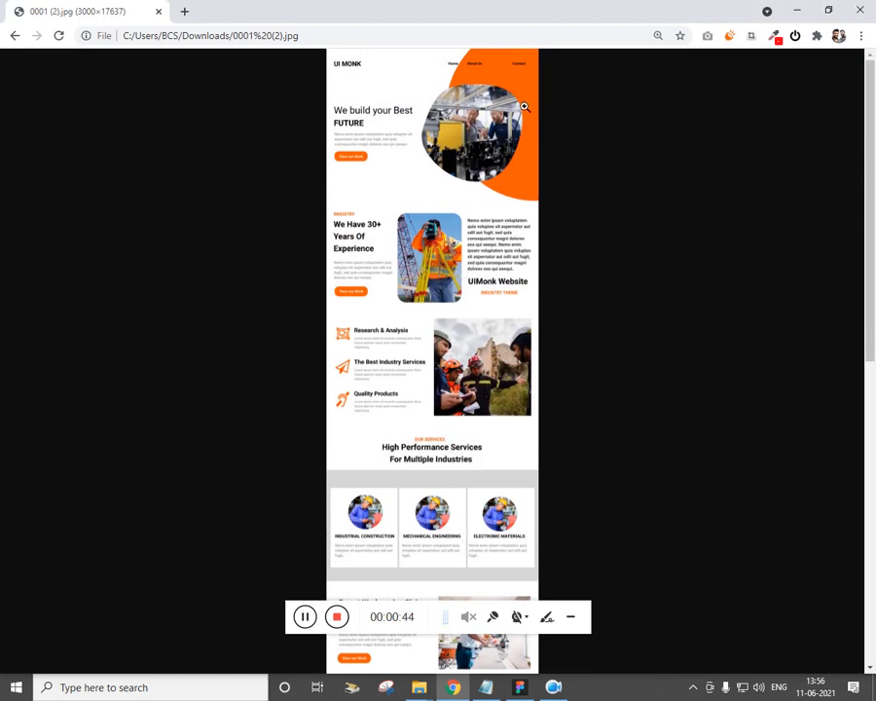
Switch to Figma and scroll through the existing landing-page design
click(520, 688)
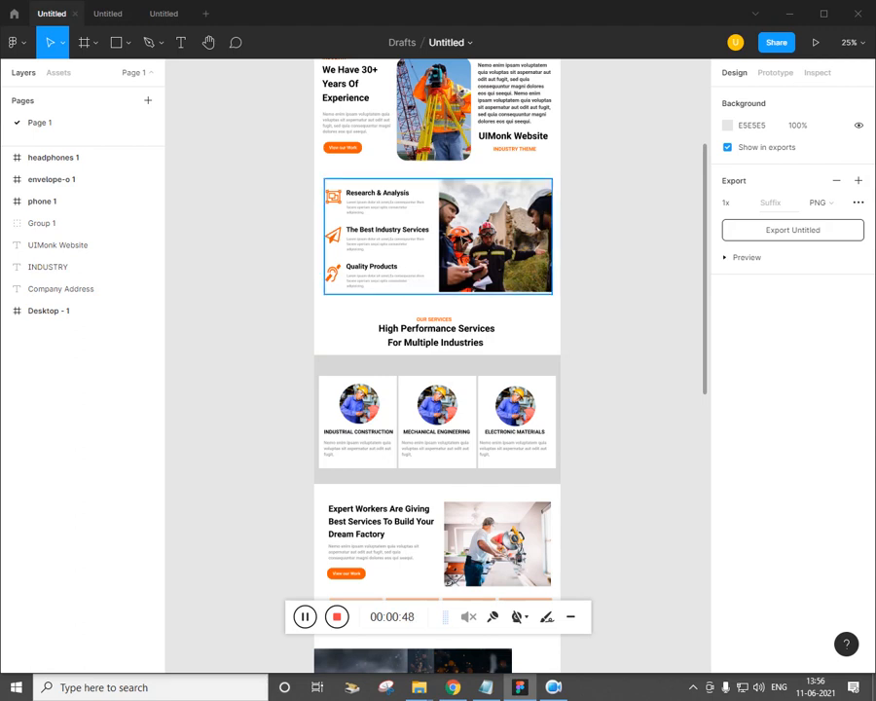
scroll(565, 331, down, 5)
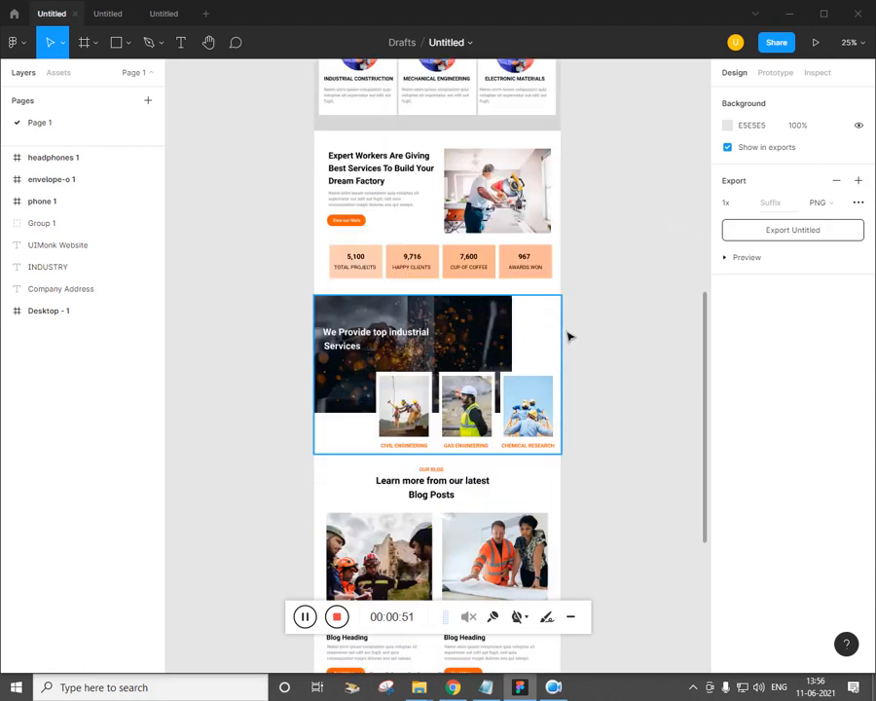
scroll(570, 337, down, 6)
scroll(547, 217, up, 8)
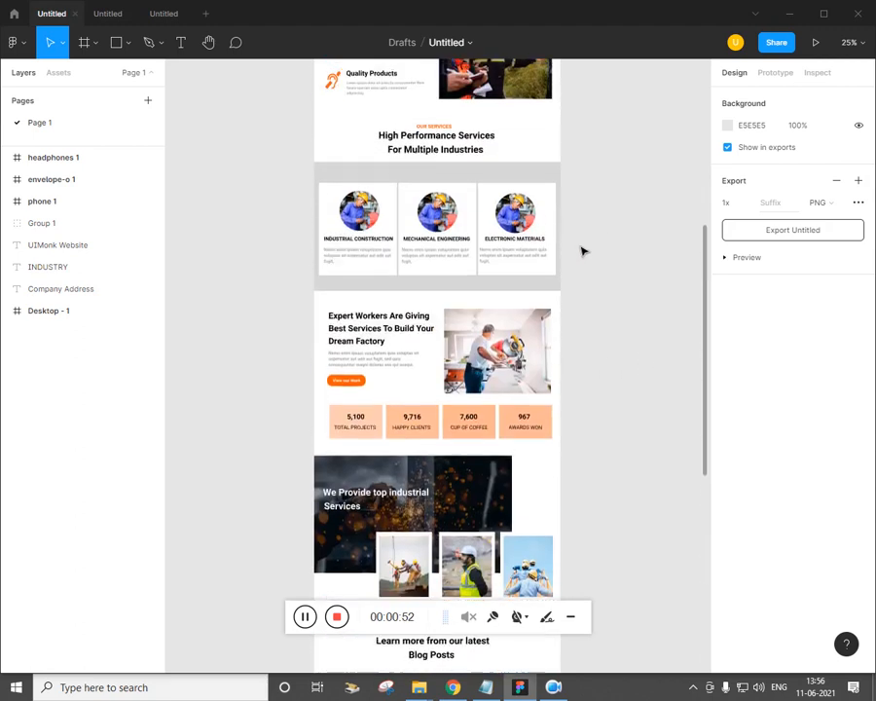
scroll(574, 251, up, 5)
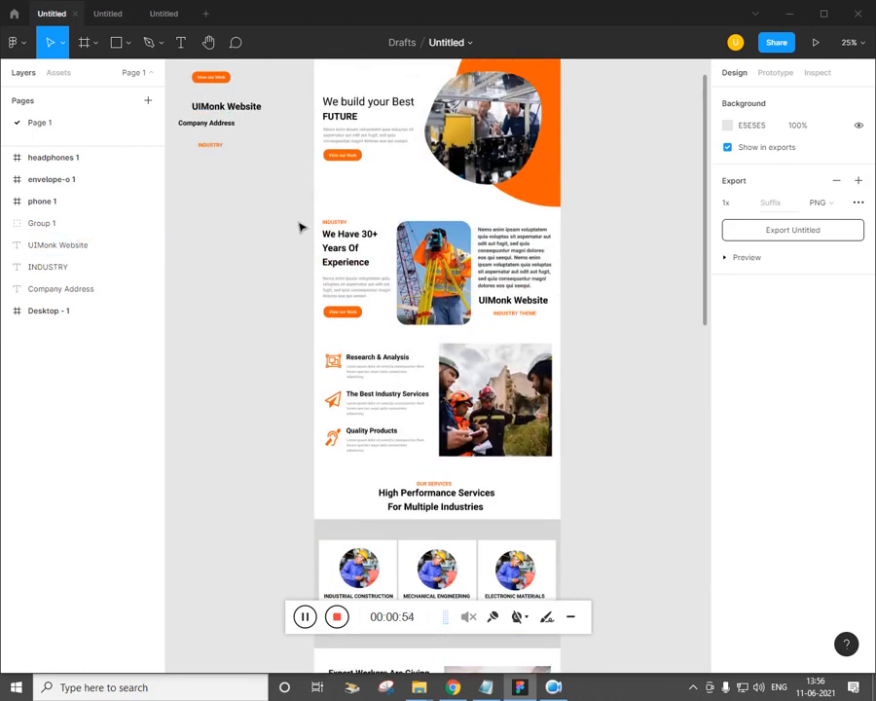
scroll(299, 227, up, 2)
drag(276, 125, 574, 490)
scroll(589, 459, down, 4)
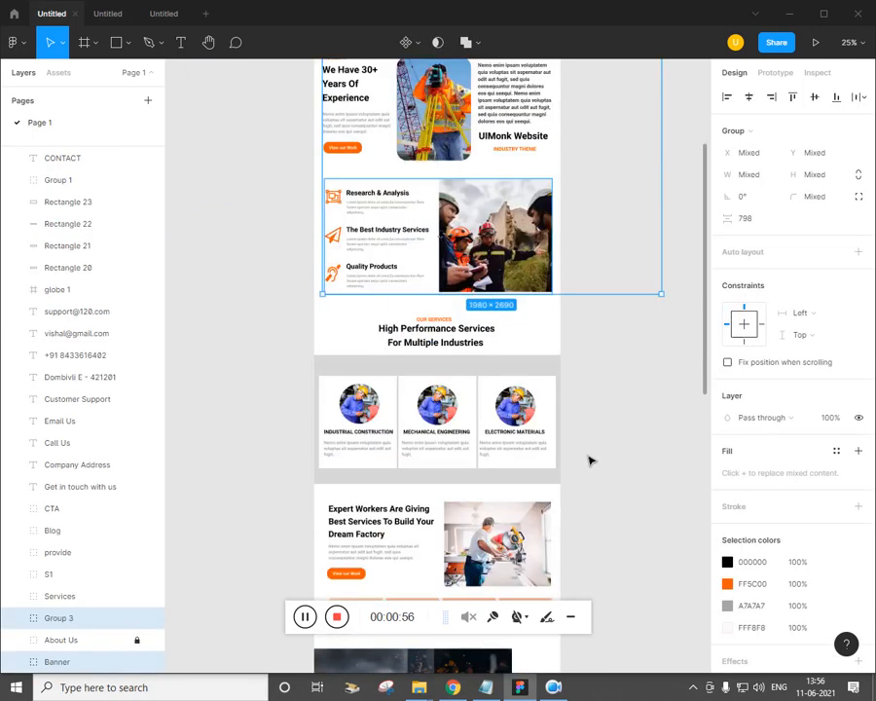
scroll(588, 465, down, 3)
Delete the old Desktop - 1 frame from the Layers panel
click(582, 468)
scroll(584, 466, up, 1)
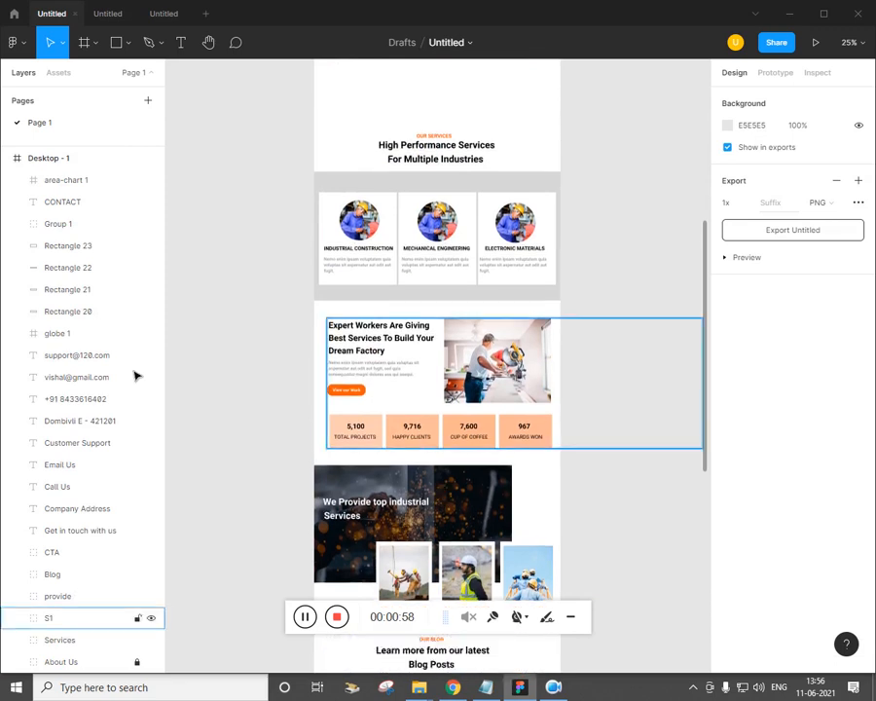
click(43, 165)
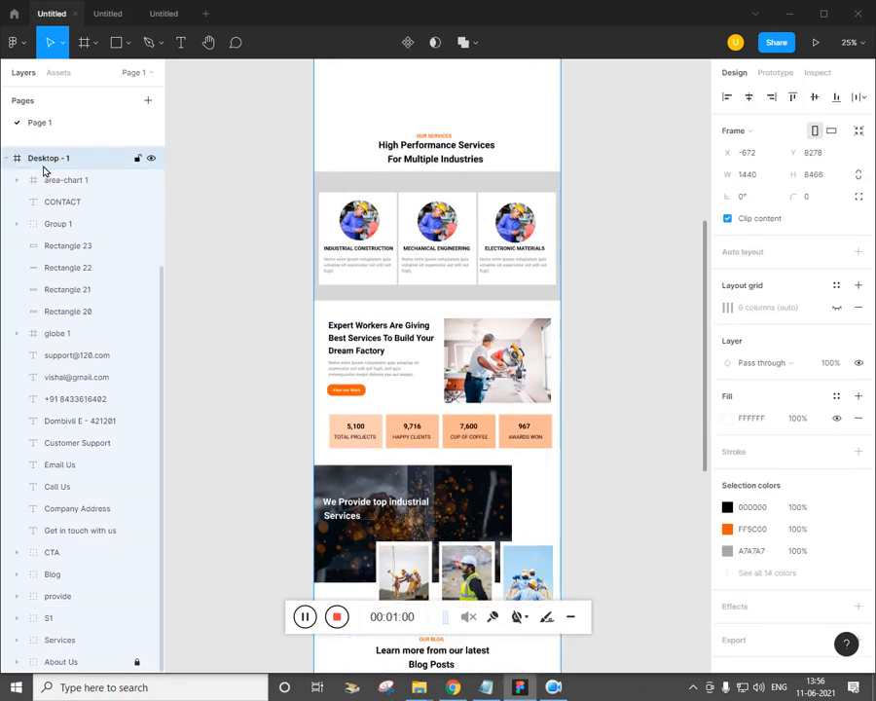
key(Delete)
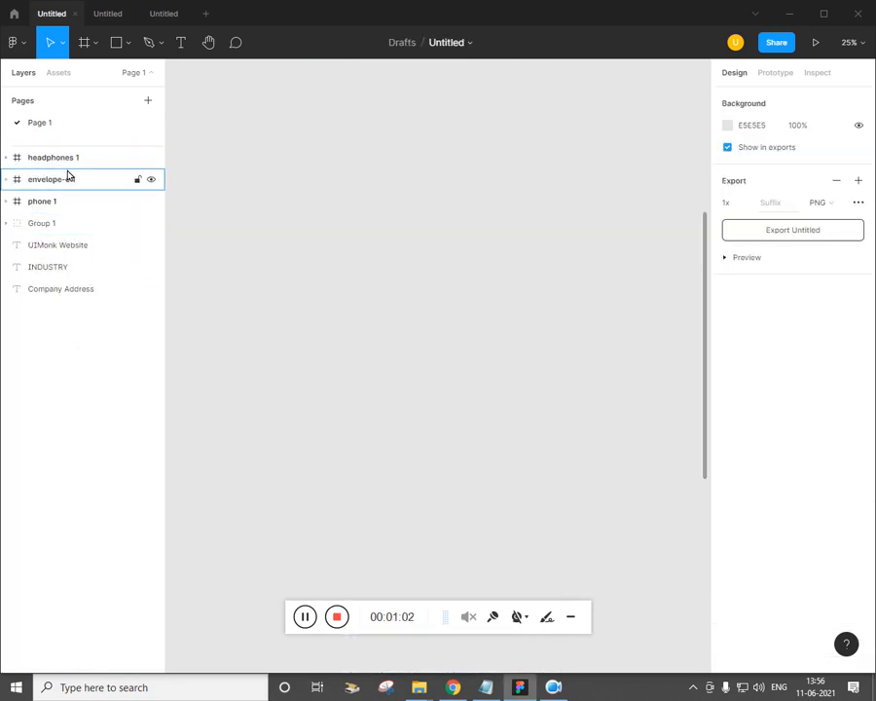
Zoom out fully and delete the small leftover text and group objects
key(shift+1)
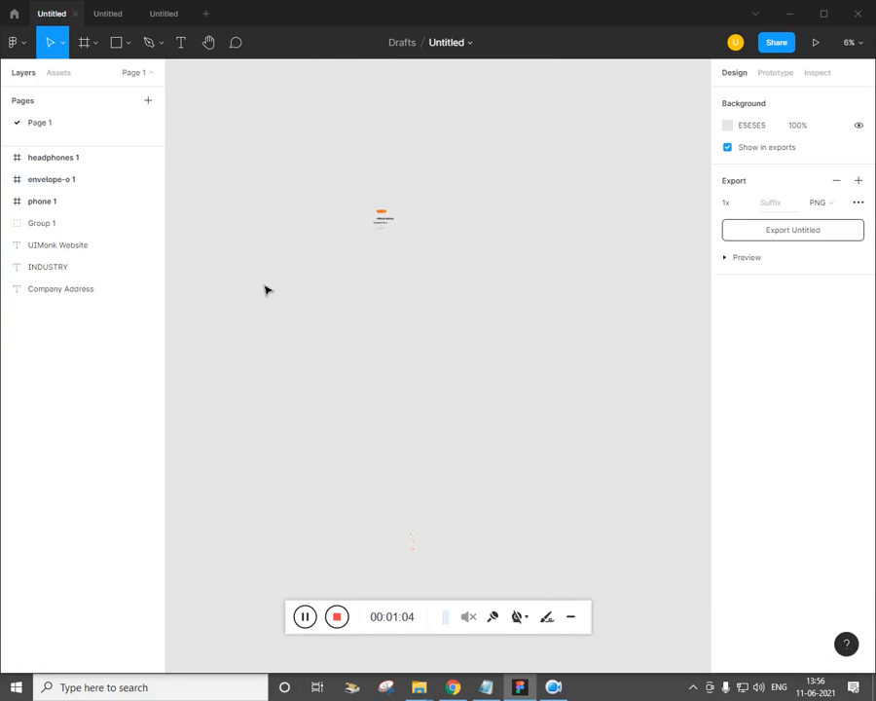
drag(330, 284, 393, 157)
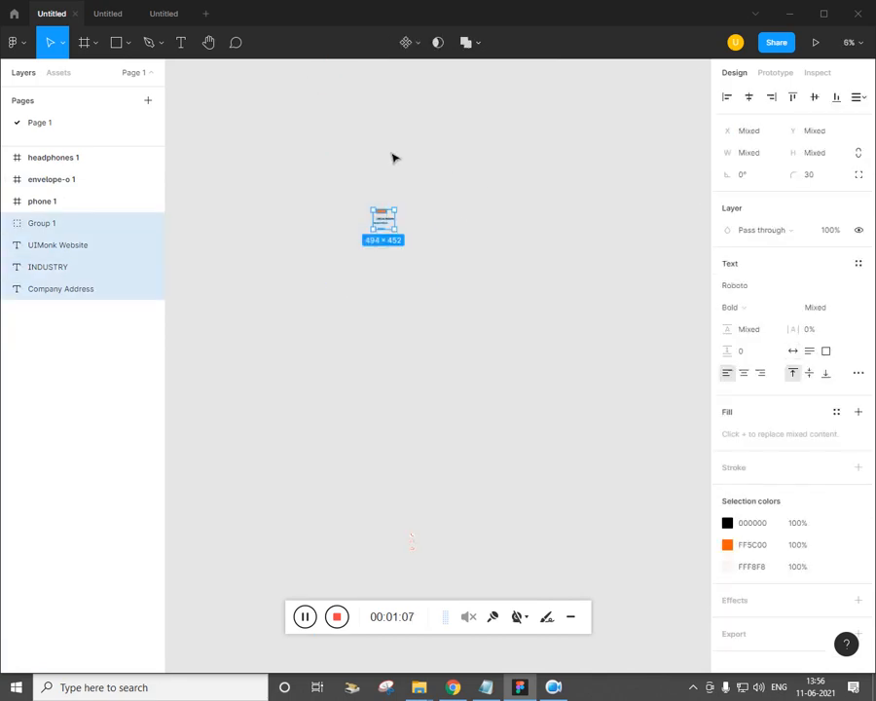
key(Delete)
Delete the envelope-o 1, headphones 1 and phone 1 icons, then pick the Frame tool
click(78, 181)
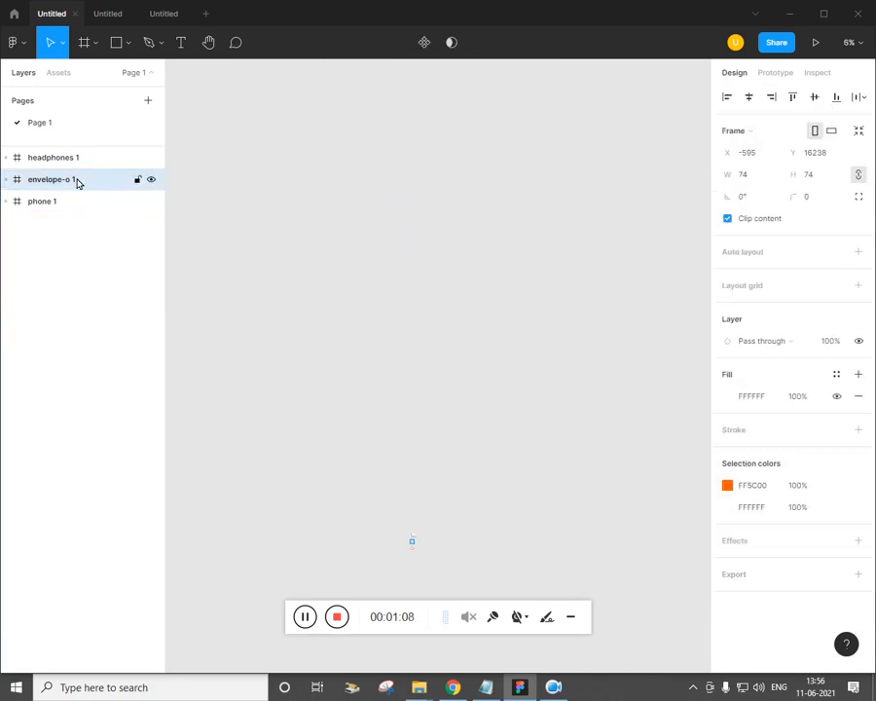
key(Delete)
click(66, 160)
key(Delete)
click(58, 158)
key(Delete)
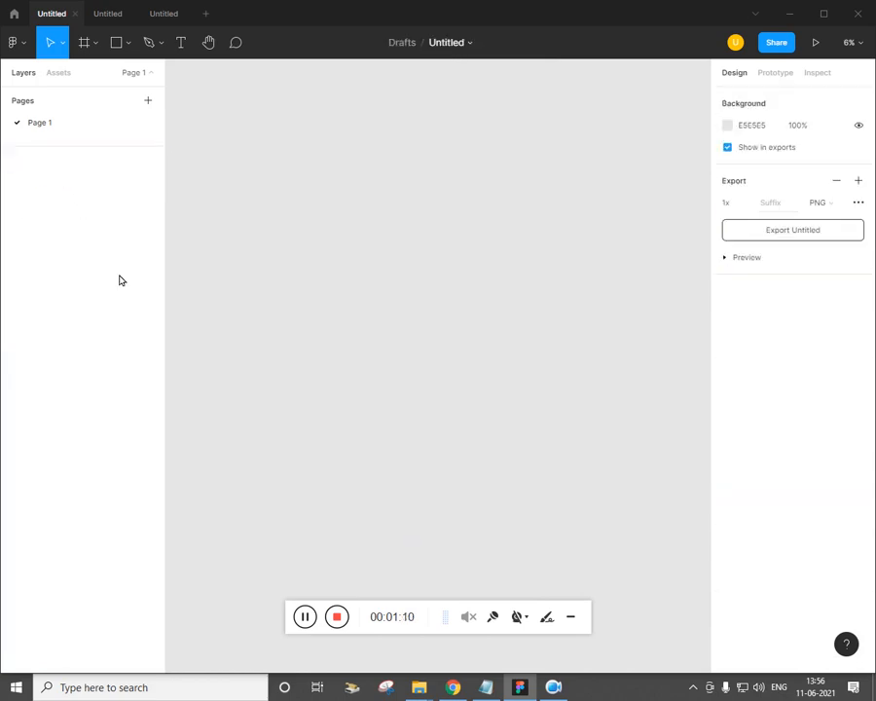
click(96, 43)
click(97, 77)
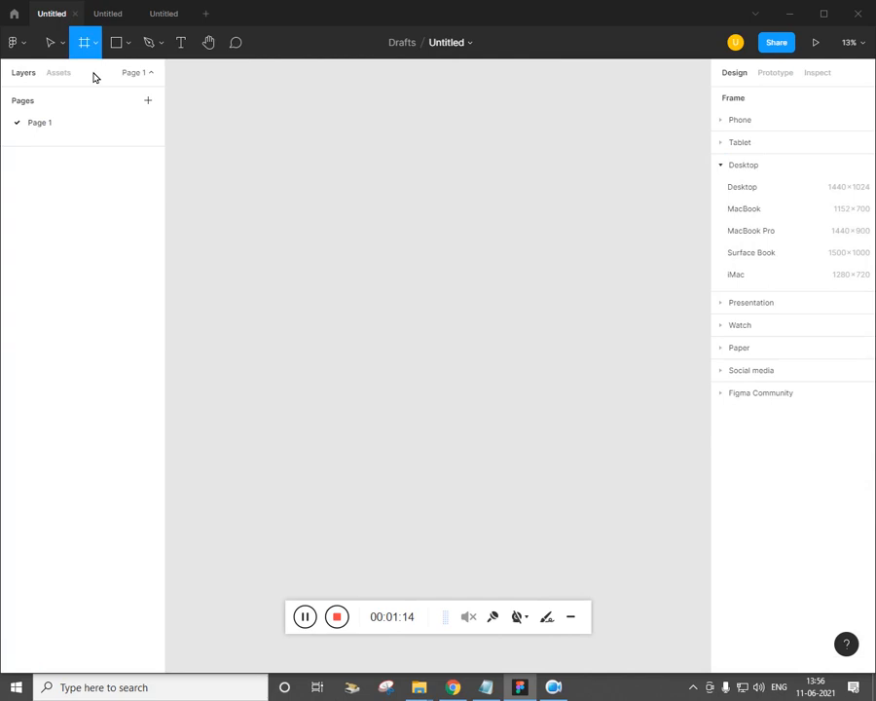
Add a 1440×1024 Desktop frame and stretch its height to 5628
click(764, 194)
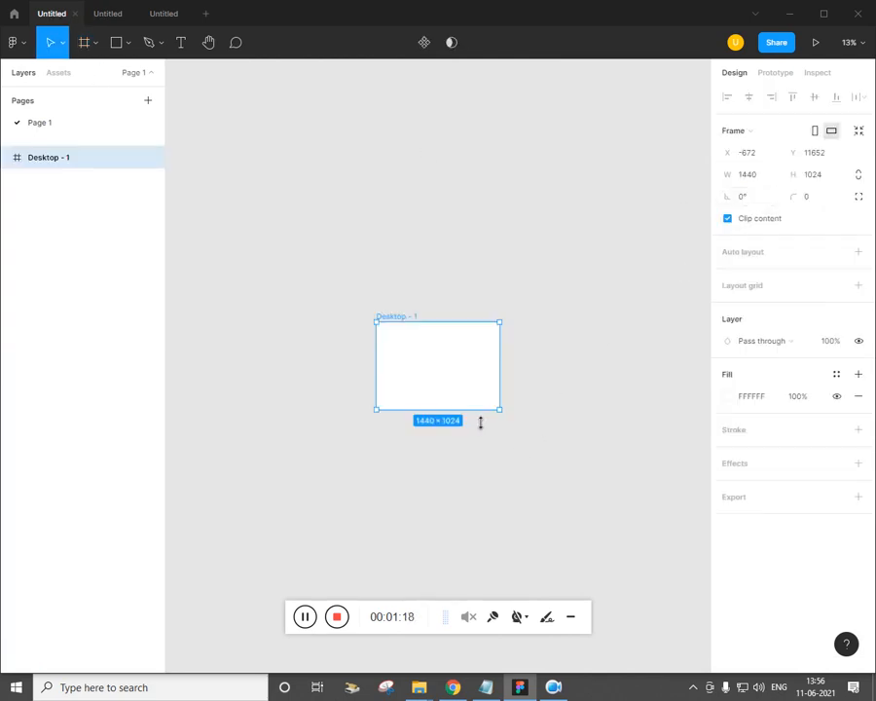
drag(480, 422, 485, 597)
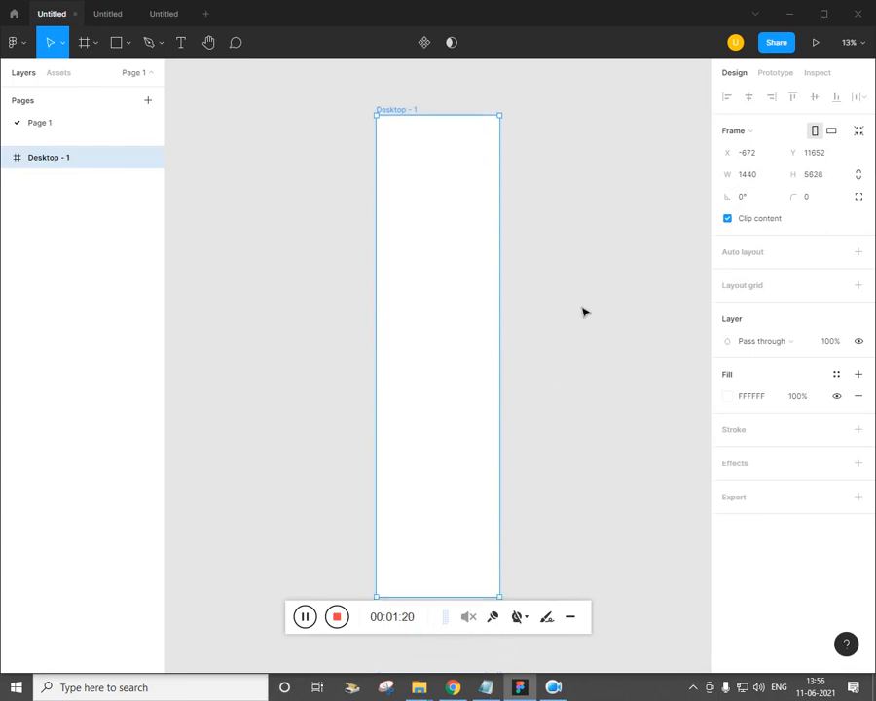
scroll(584, 311, up, 1)
key(ctrl+plus)
drag(553, 243, 492, 461)
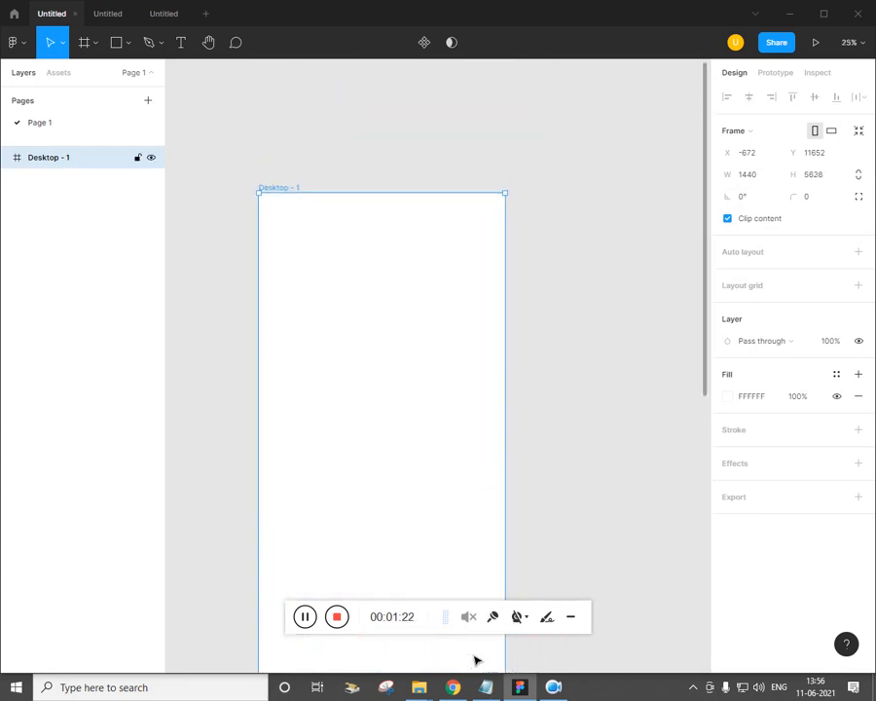
Compare the new frame with the reference JPG in Chrome, then deselect it
click(453, 687)
scroll(475, 118, up, 3)
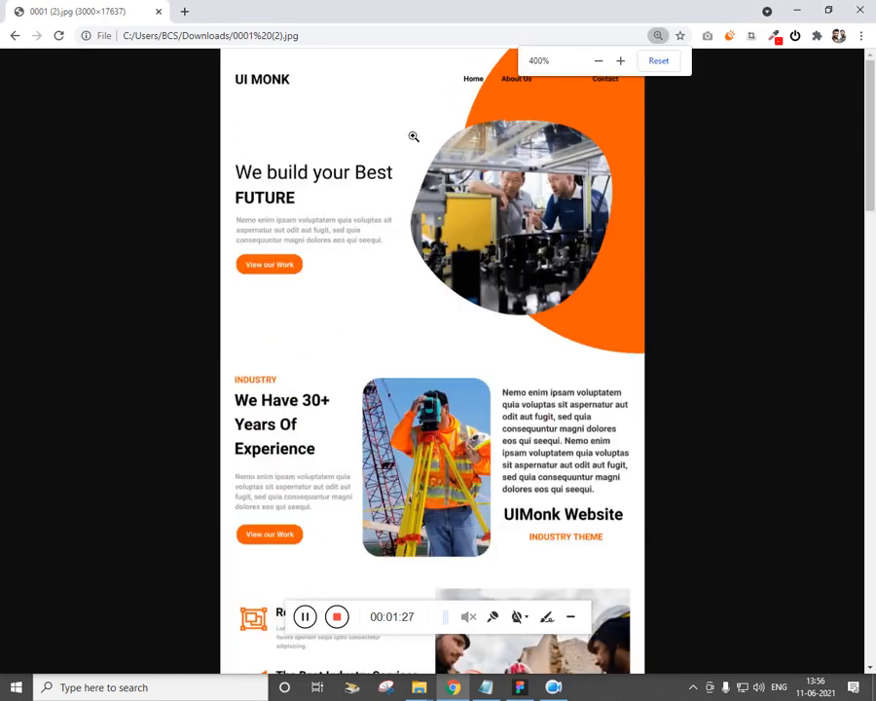
click(519, 688)
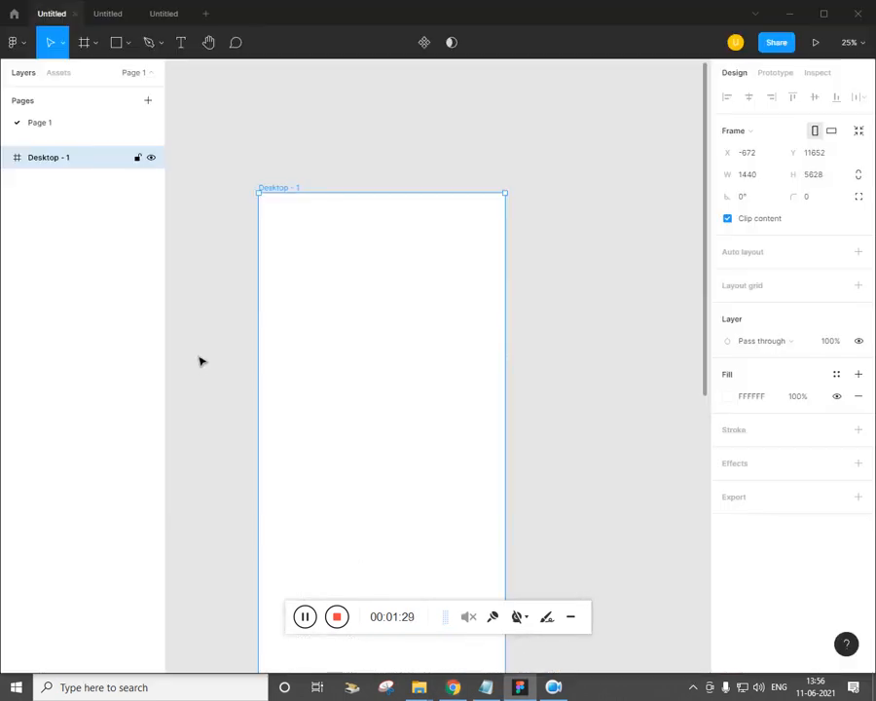
key(Escape)
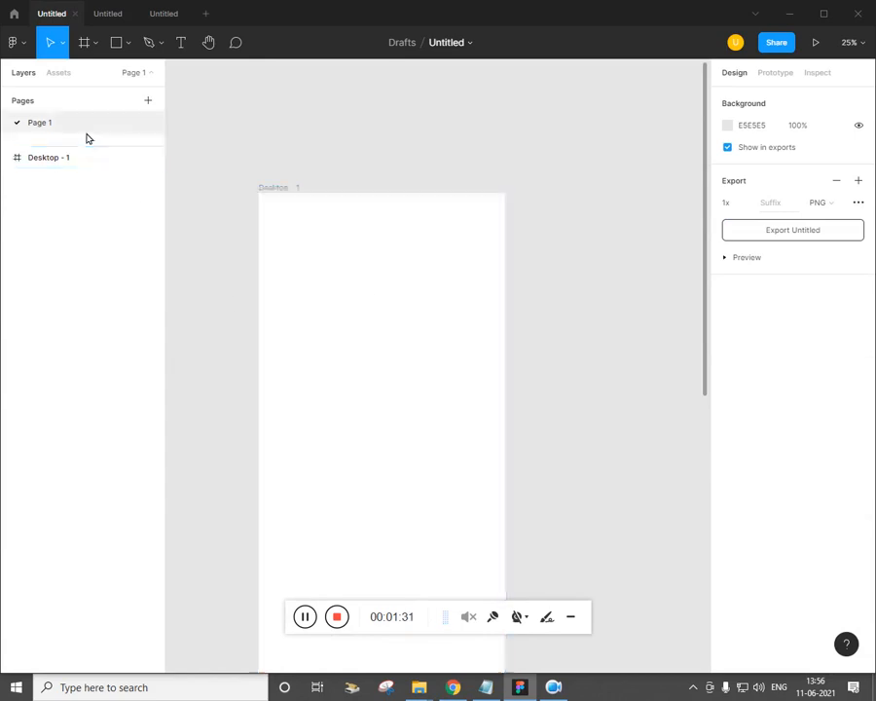
Add a UIMONK text layer near the frame's top-left at font size 55
key(t)
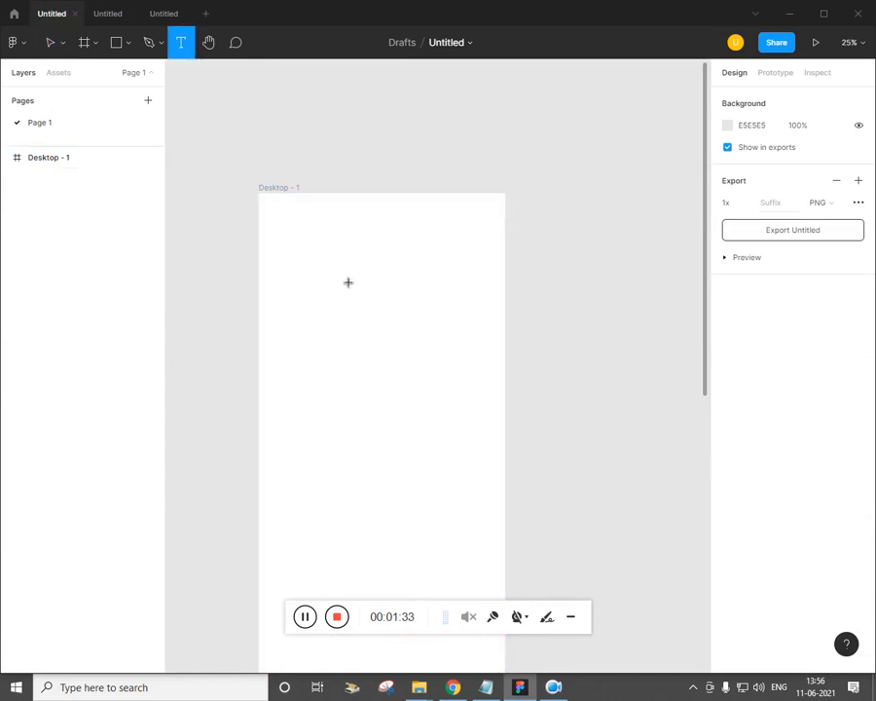
click(409, 263)
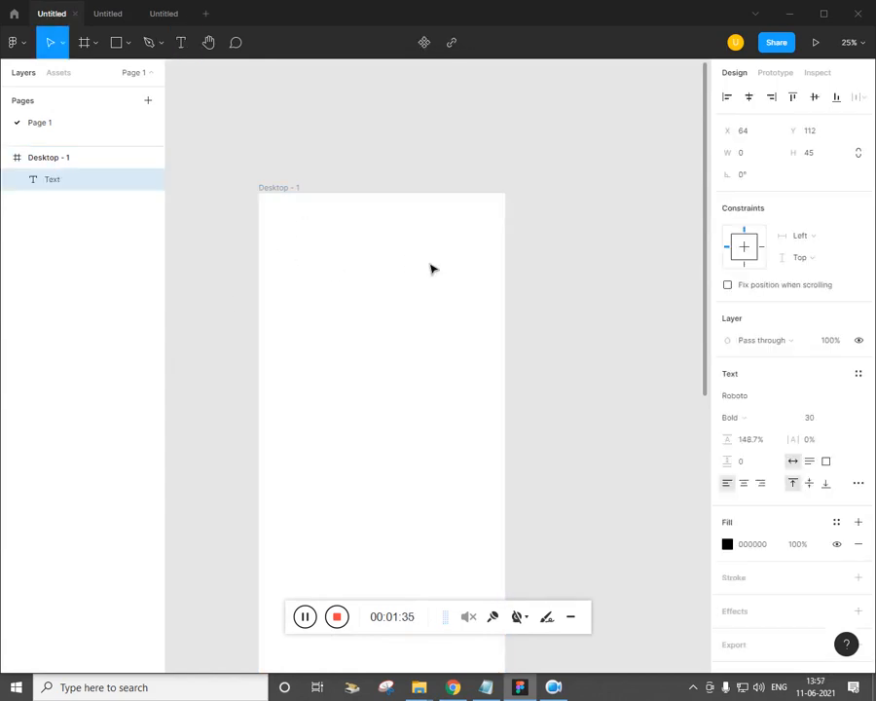
click(819, 420)
text(55)
key(Return)
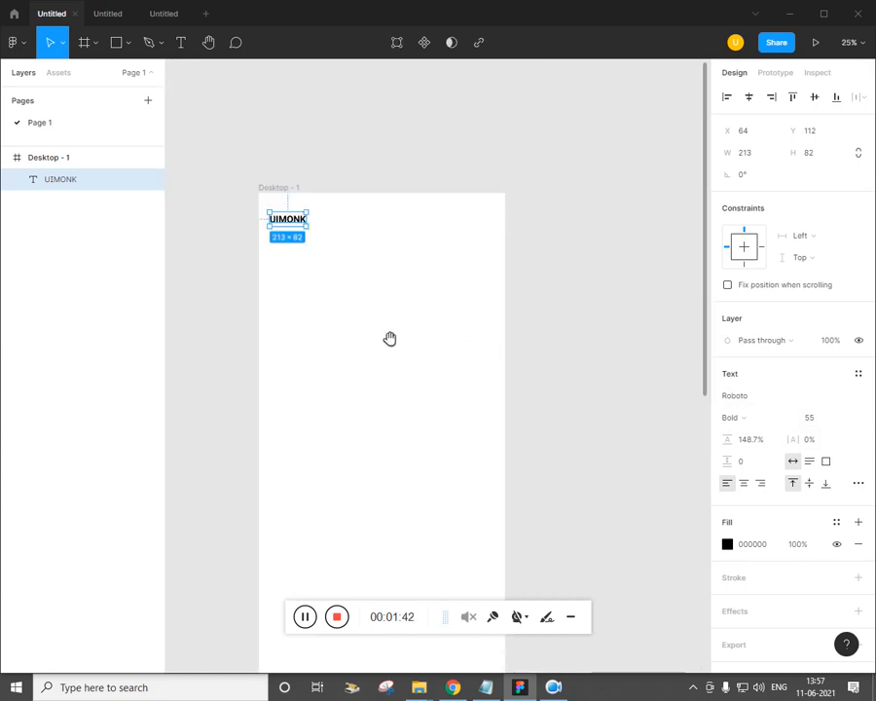
Settle the UIMONK text at size 45 and Alt-drag a copy to its right
drag(390, 338, 436, 386)
click(816, 420)
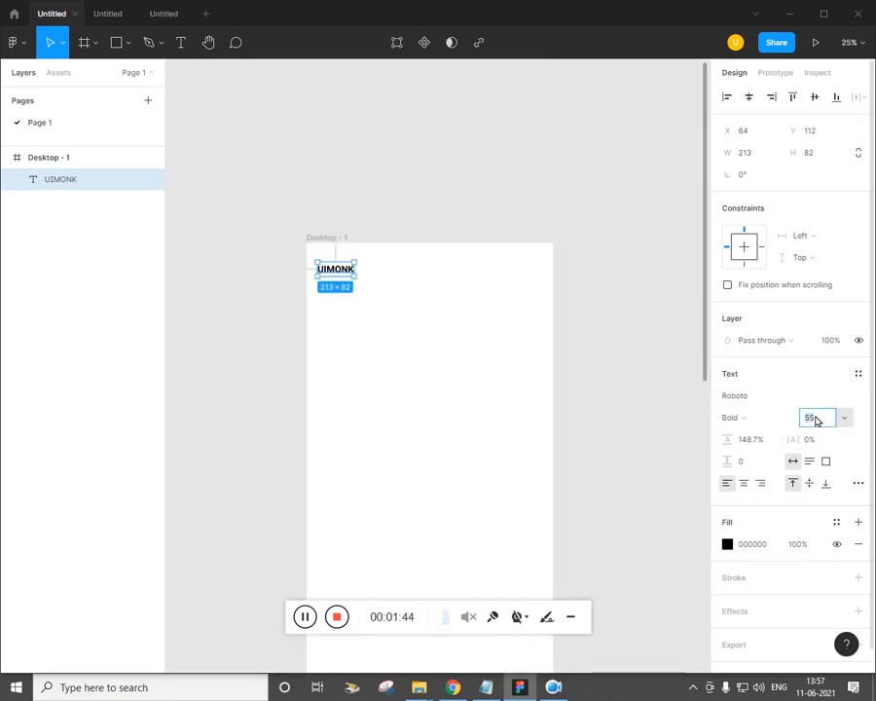
text(30)
key(Return)
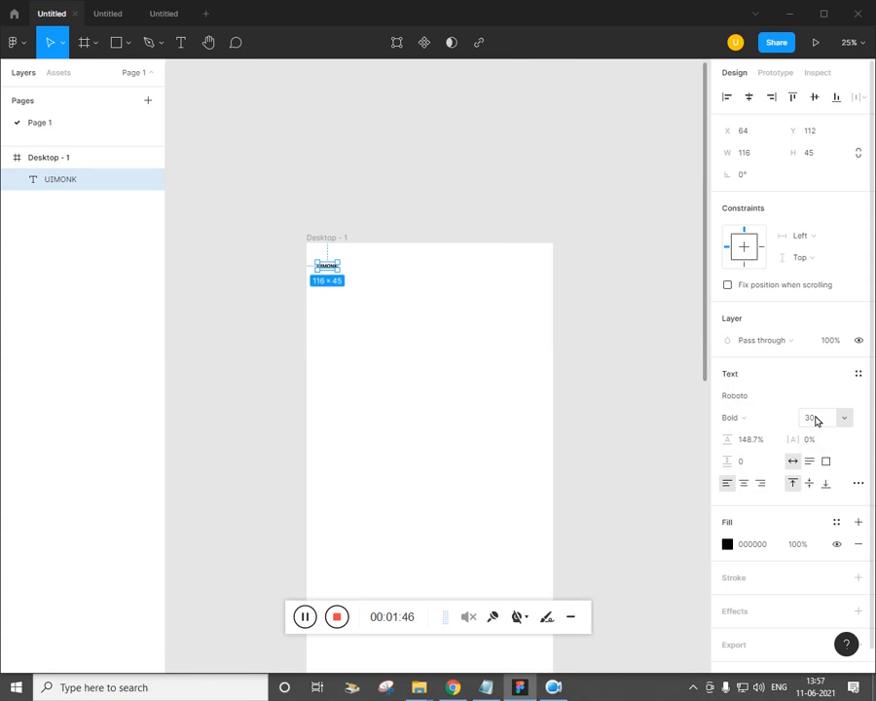
click(816, 420)
text(45)
key(Return)
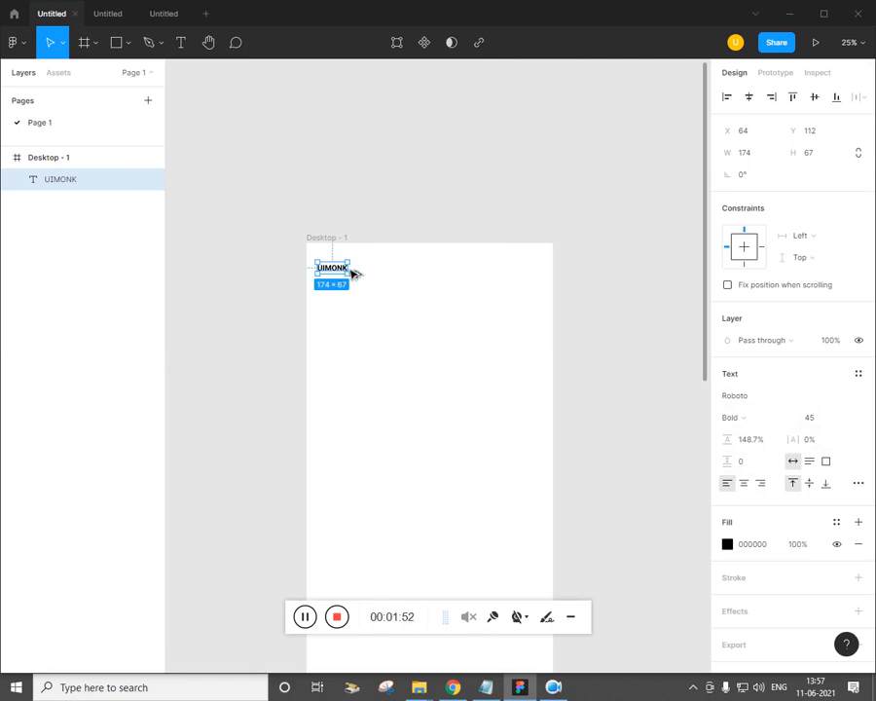
drag(355, 272, 468, 285)
Set the UIMONK copy to size 30 and nudge it 10 down and 20 left
click(820, 422)
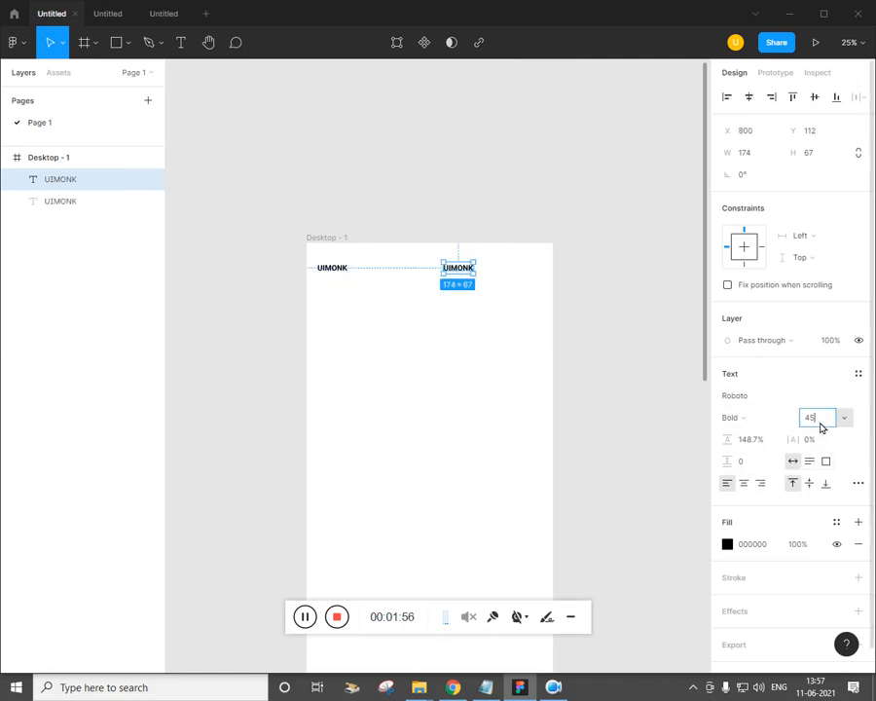
text(30)
key(Return)
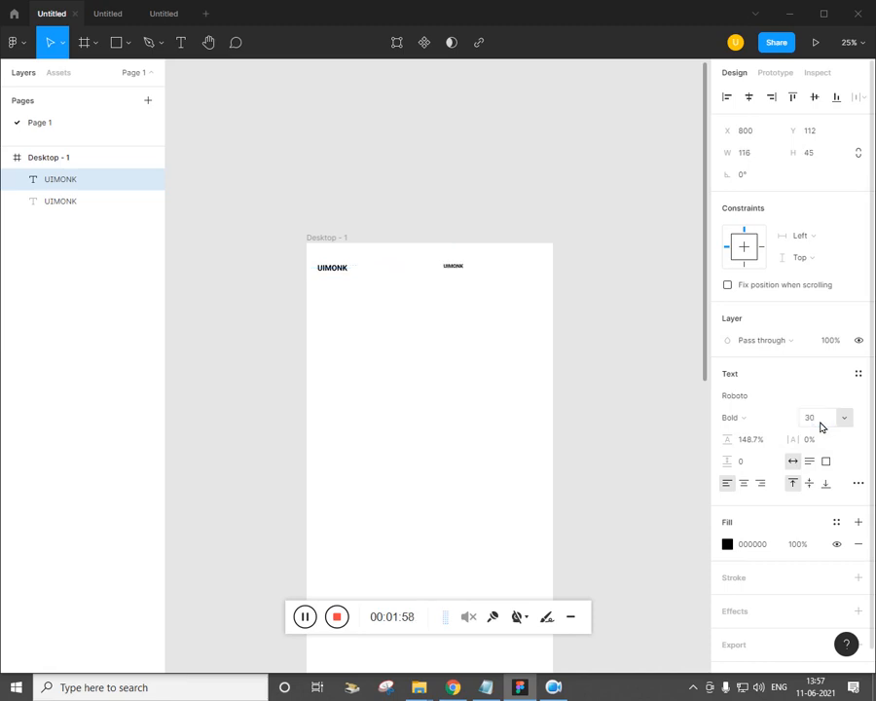
key(ctrl+plus)
drag(436, 343, 491, 406)
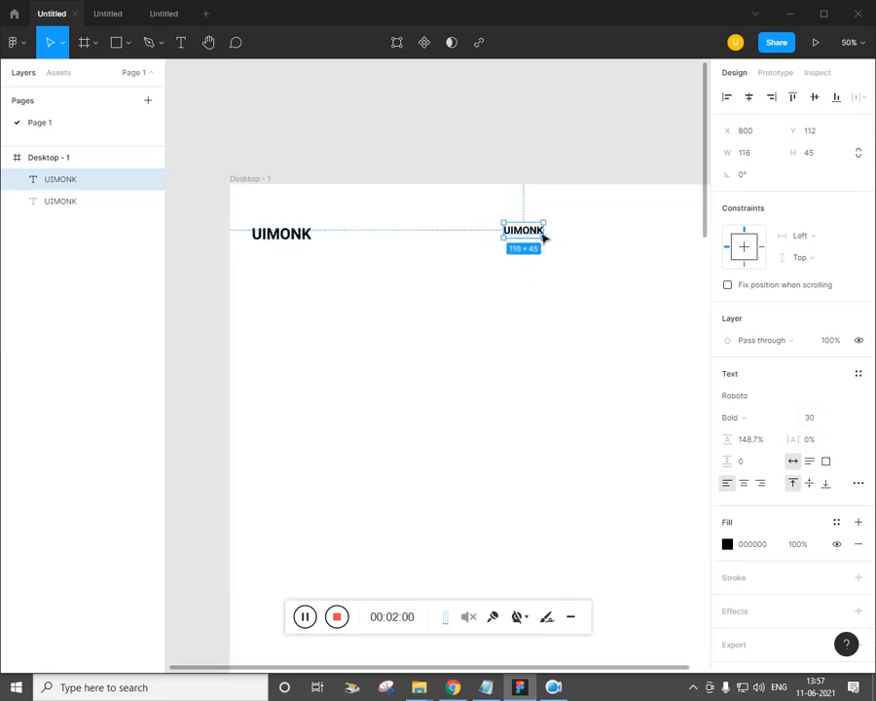
key(shift+Down)
key(shift+Left)
key(shift+Left)
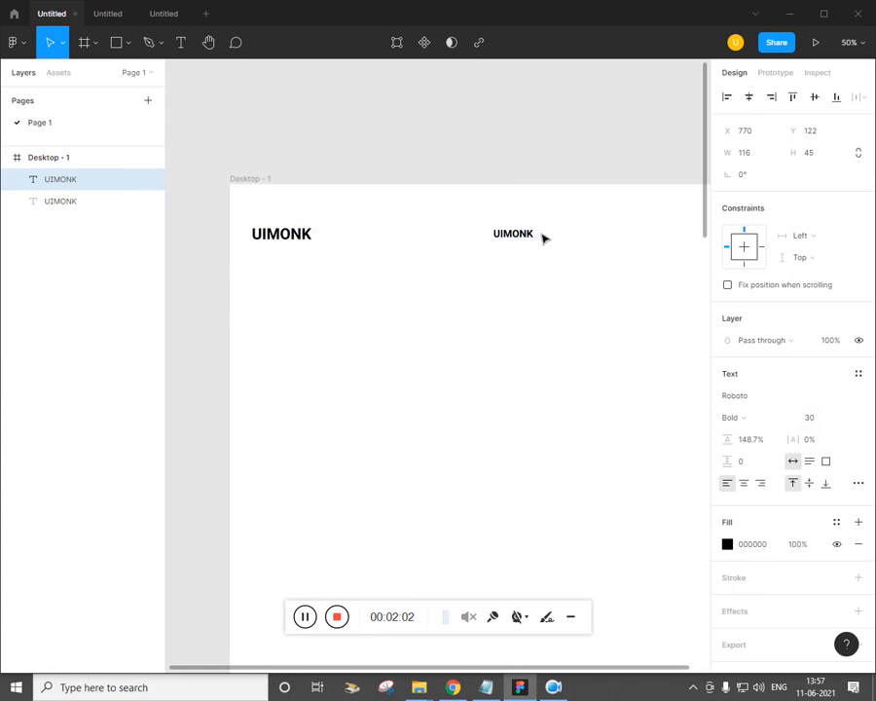
key(ctrl+minus)
key(ctrl+plus)
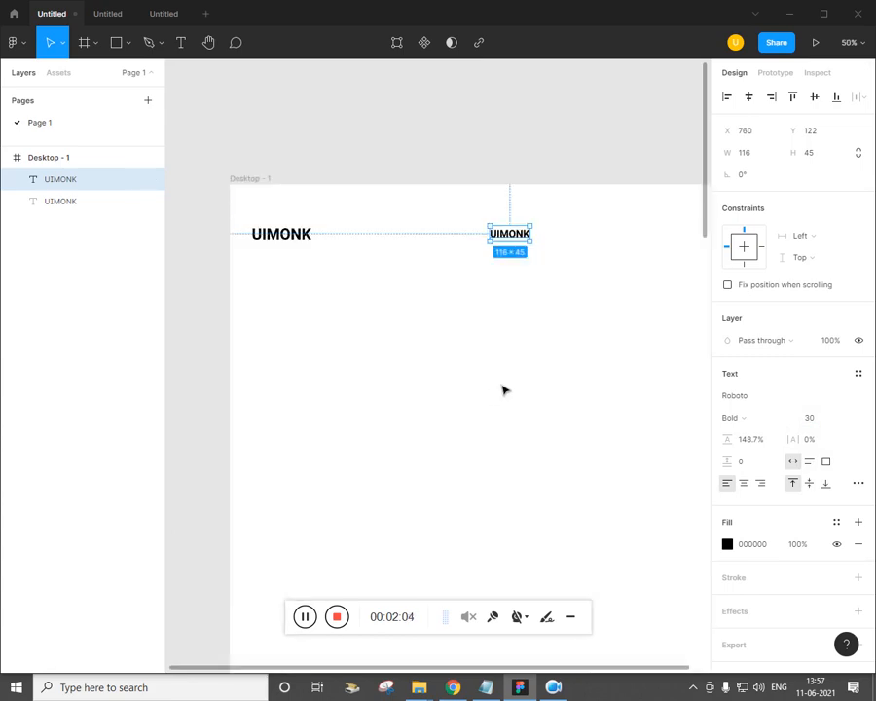
drag(501, 388, 444, 364)
drag(463, 305, 480, 301)
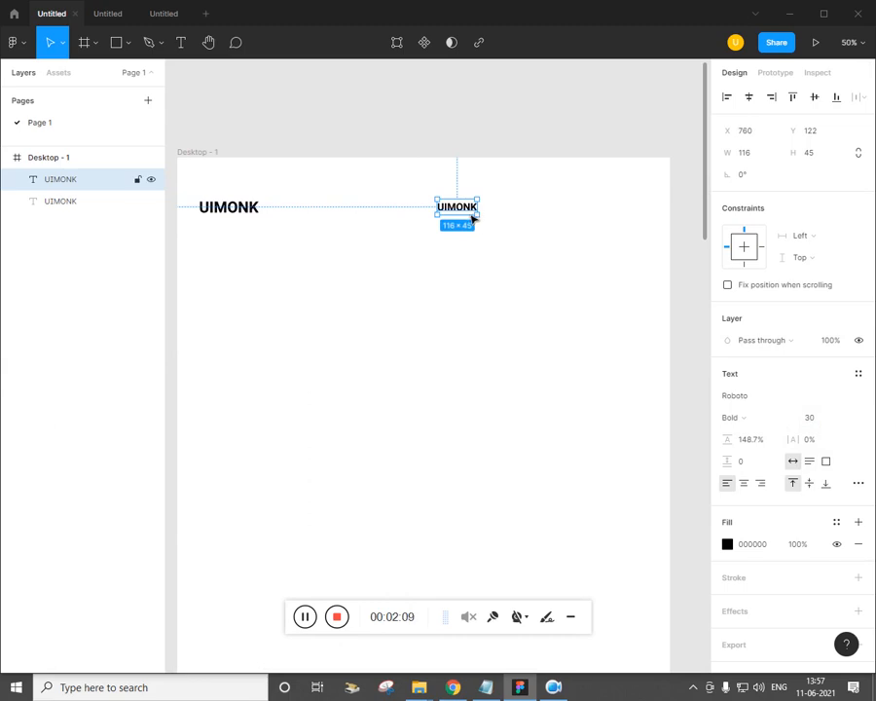
Duplicate the nav text into four UIMONK items across the header's right side
drag(470, 219, 521, 220)
key(ctrl+d)
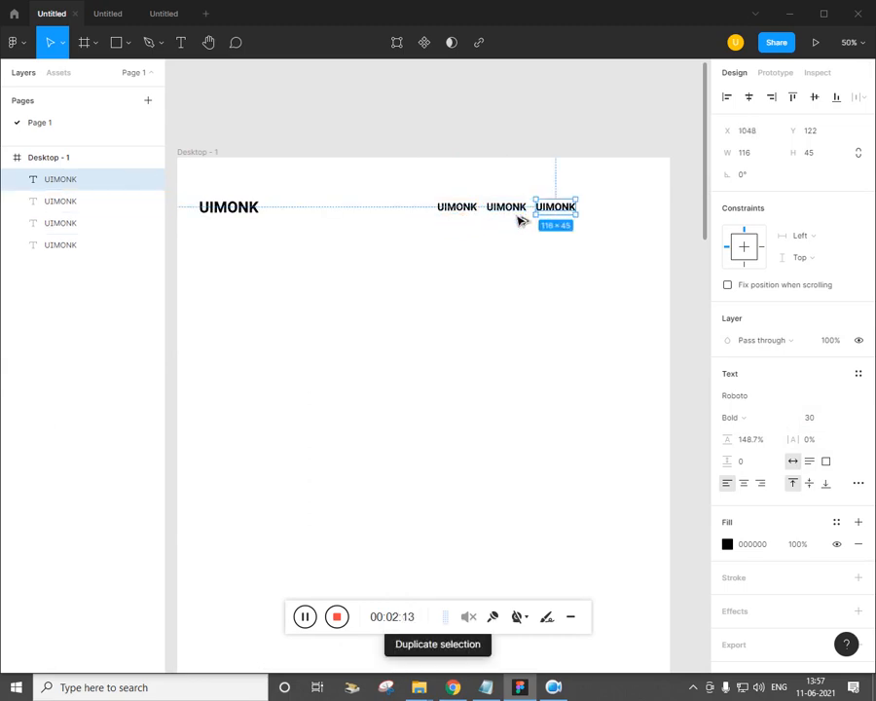
key(ctrl+d)
click(446, 376)
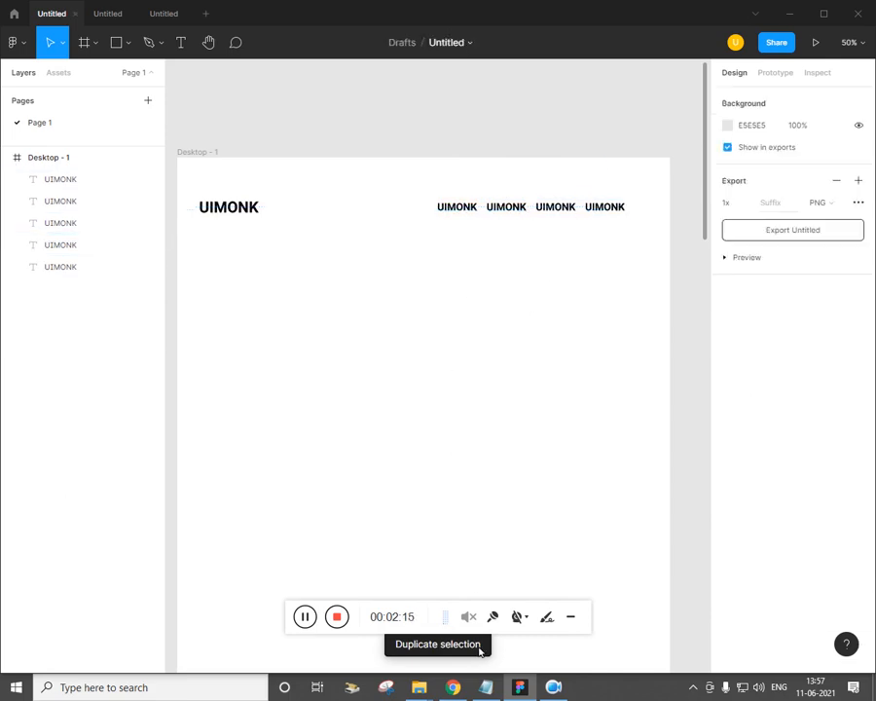
Compare the header with the reference design in Chrome
click(452, 683)
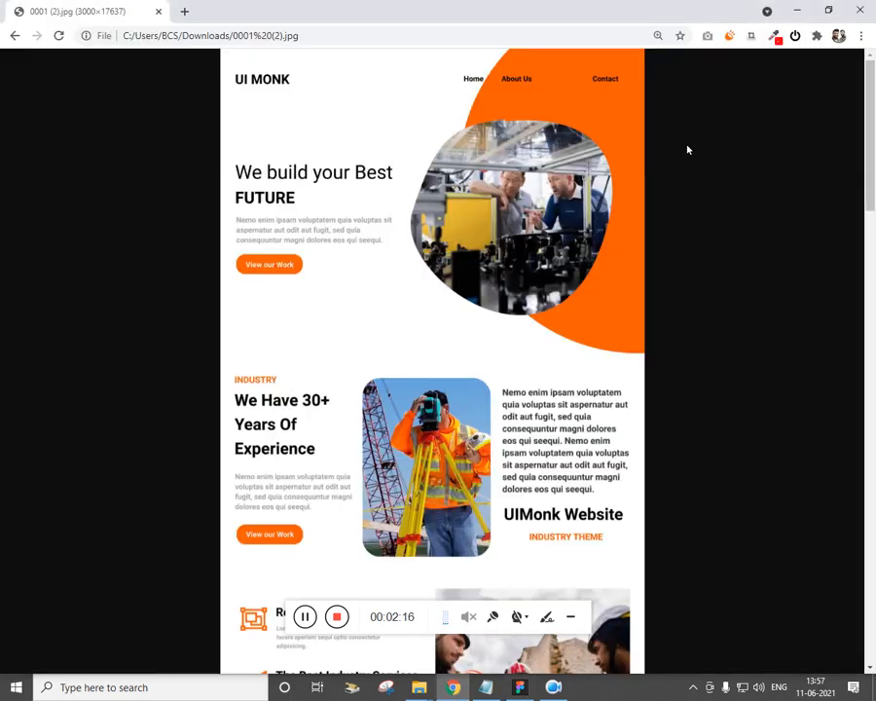
key(alt+Tab)
drag(384, 382, 408, 341)
key(alt+Tab)
key(alt+Tab)
Draw a large 1012×994 ellipse over the frame's top-right corner
click(126, 44)
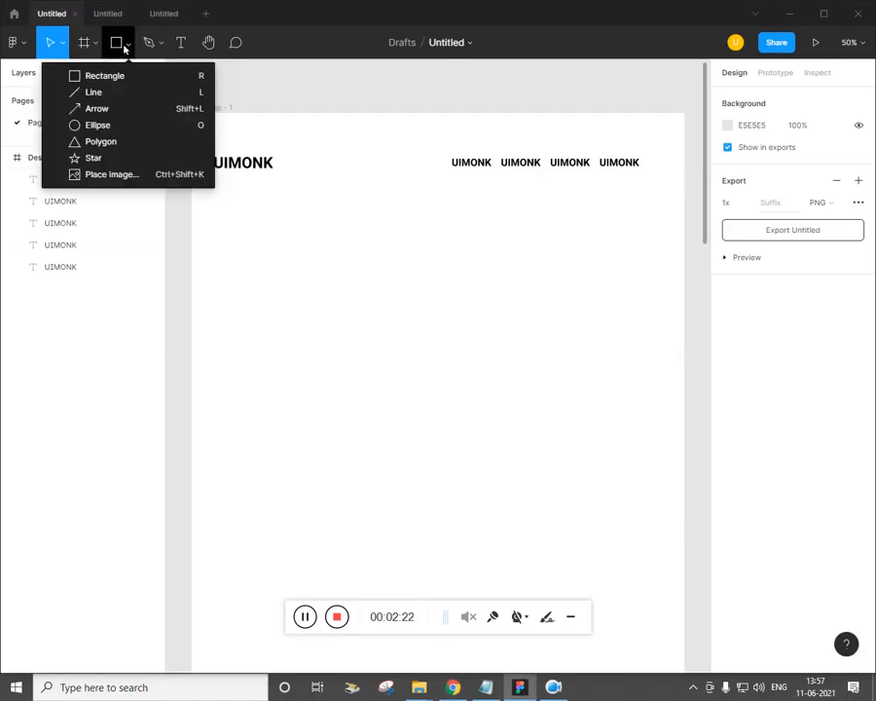
click(97, 125)
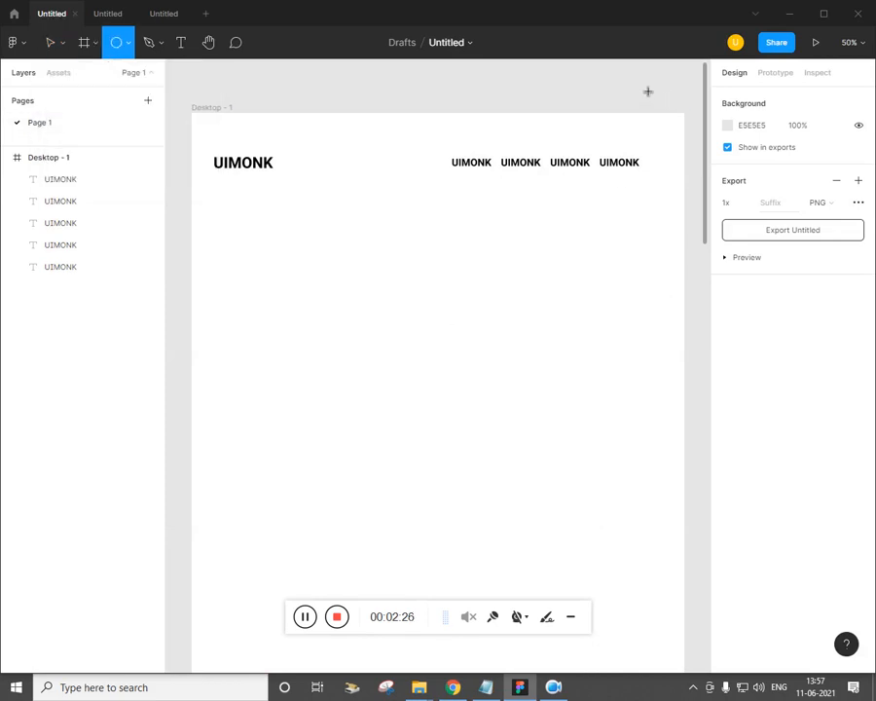
mouse_move(648, 91)
mouse_down()
mouse_move(710, 290)
mouse_move(689, 446)
mouse_move(736, 434)
mouse_move(656, 432)
mouse_up()
drag(485, 348, 356, 358)
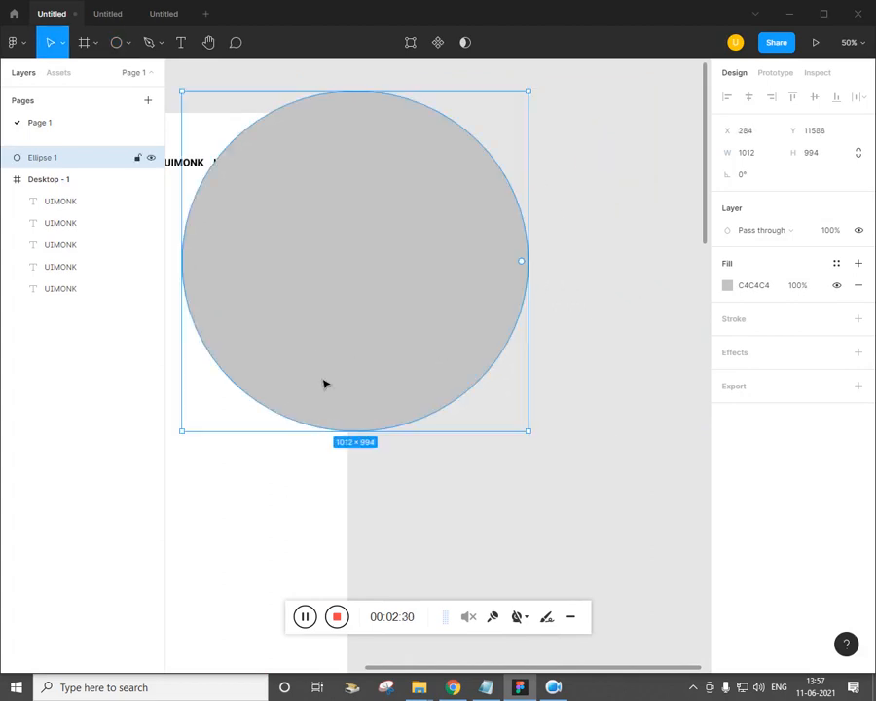
drag(285, 468, 501, 437)
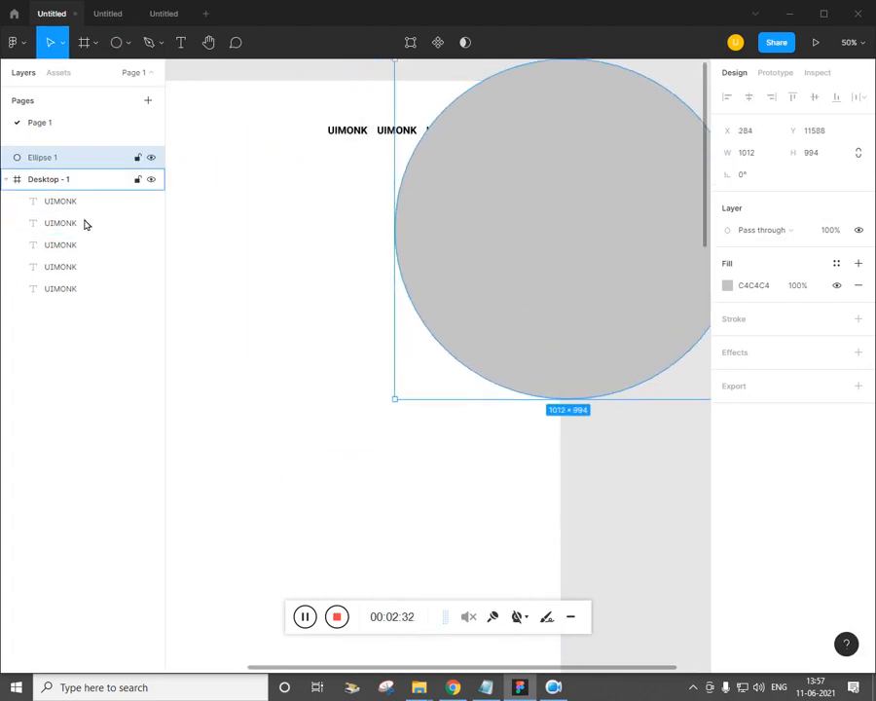
Move the ellipse layer out of Desktop - 1 and open its fill colour settings
drag(60, 157, 76, 297)
click(434, 385)
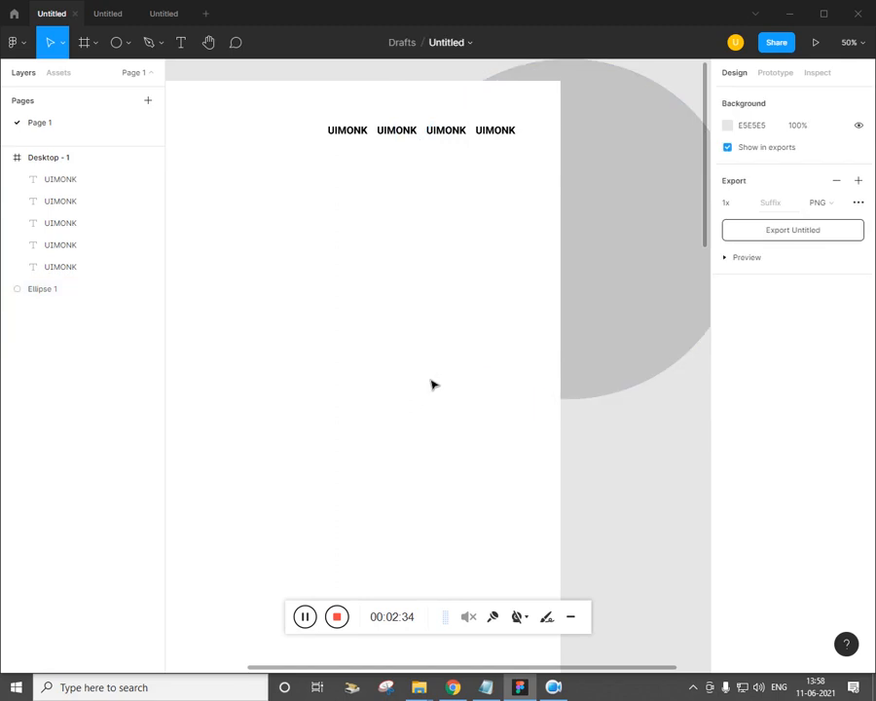
click(497, 308)
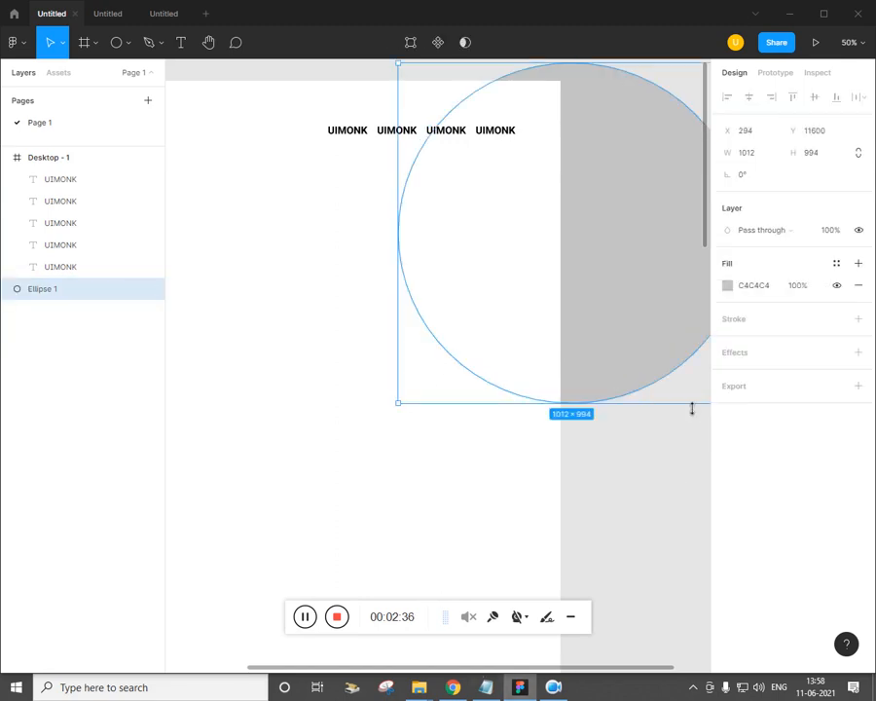
click(729, 290)
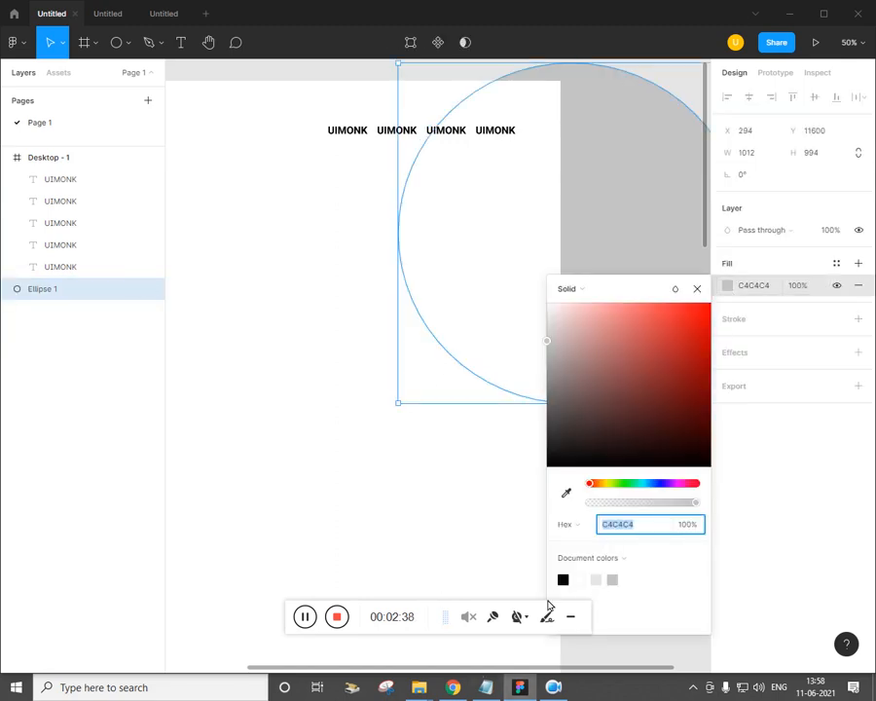
key(alt+Tab)
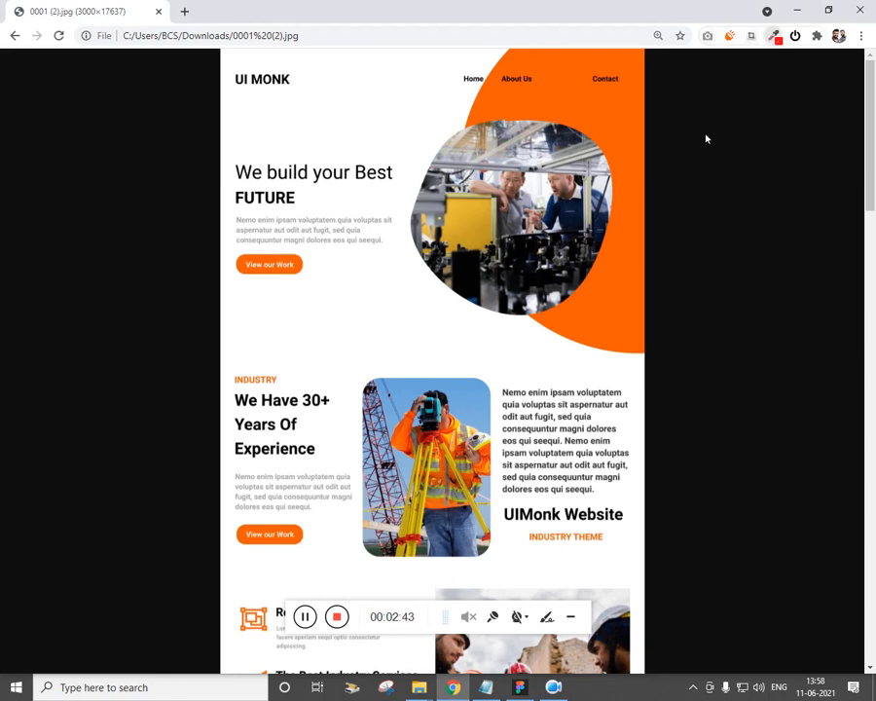
Sample a colour from the design image with ColorZilla and reset zoom to 100%
click(774, 36)
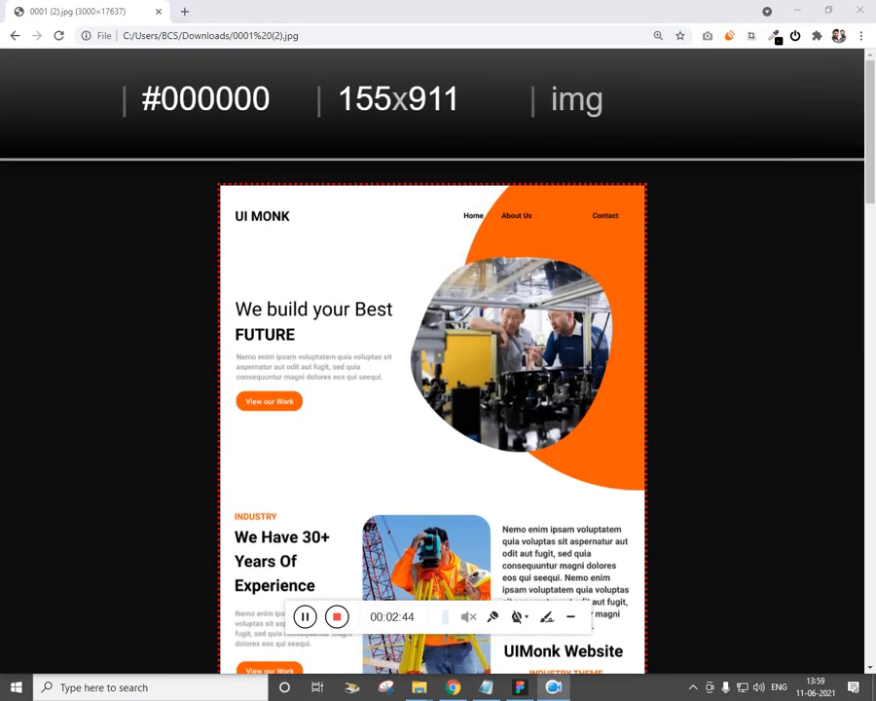
click(633, 264)
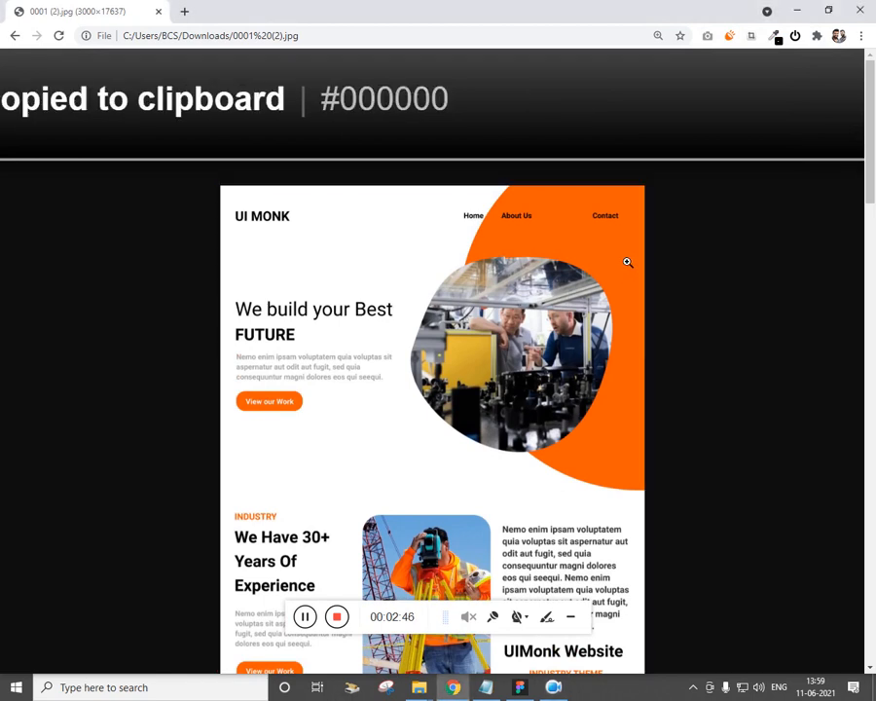
click(595, 224)
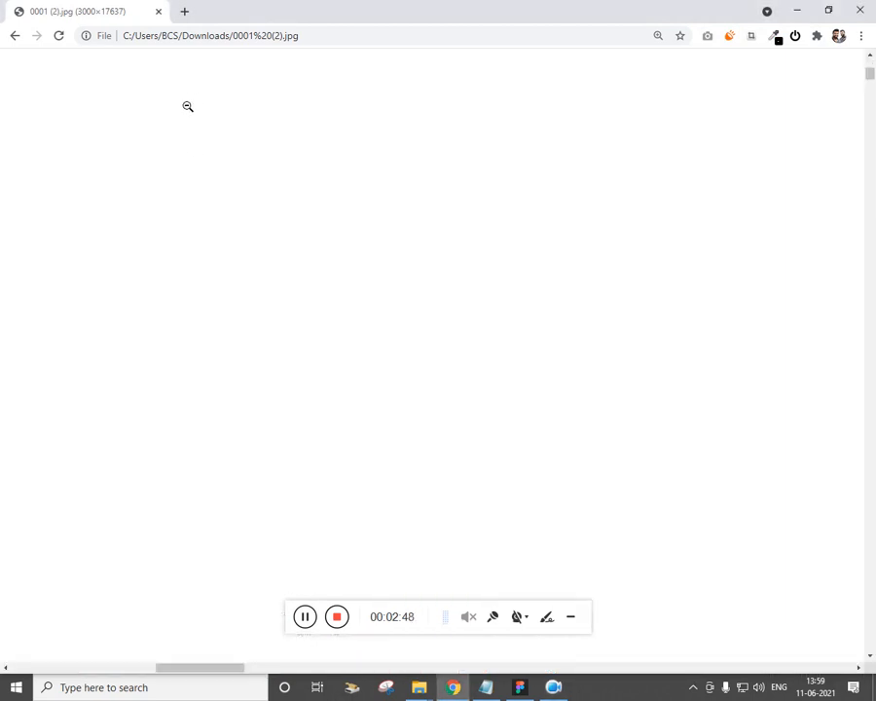
click(404, 219)
key(ctrl+0)
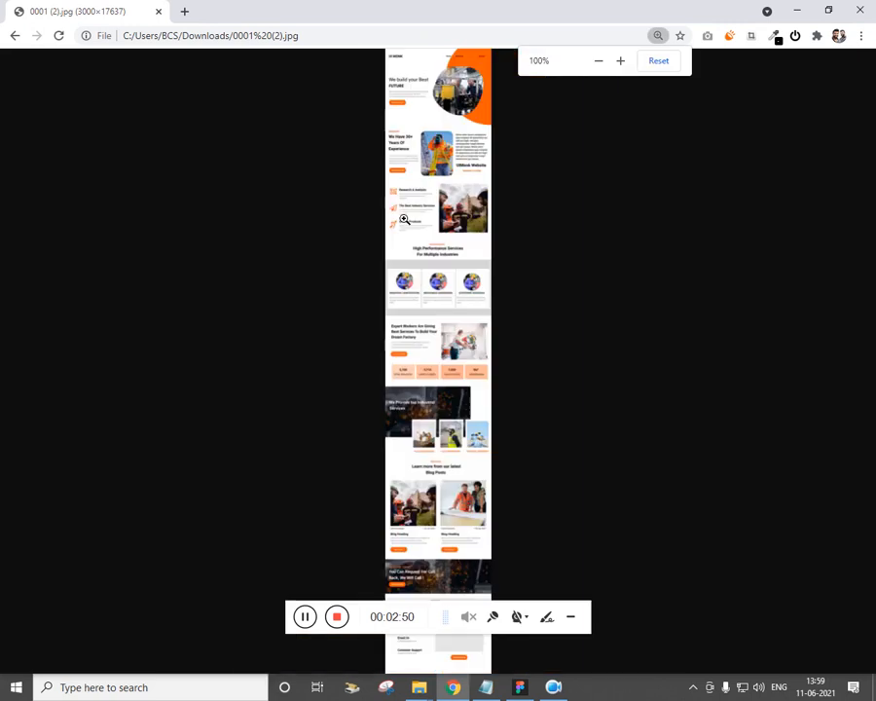
Copy #BEBEBE with ColorZilla and open Chrome's developer tools via Inspect
click(775, 36)
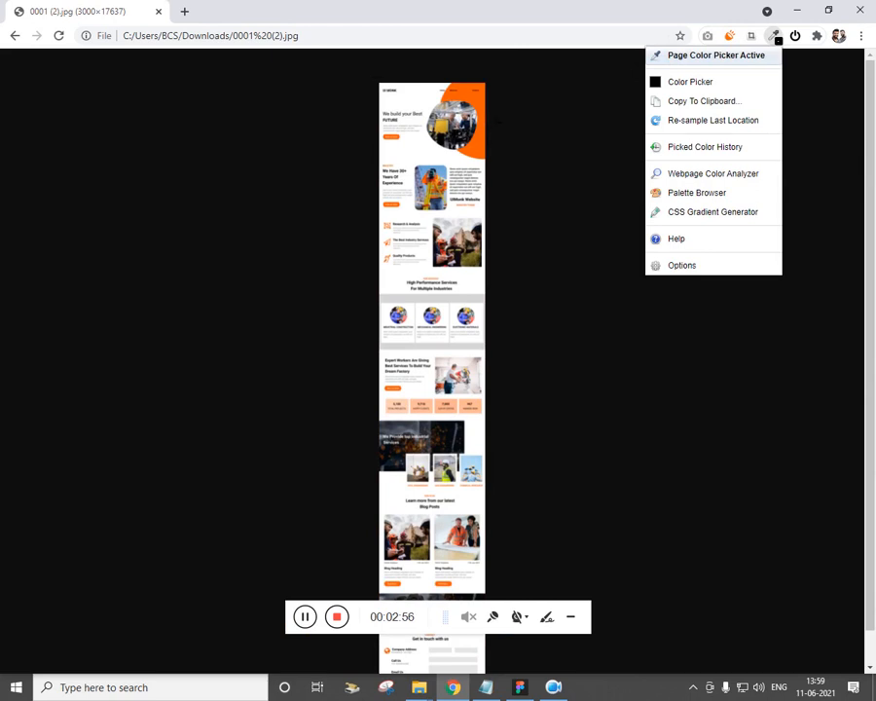
click(500, 121)
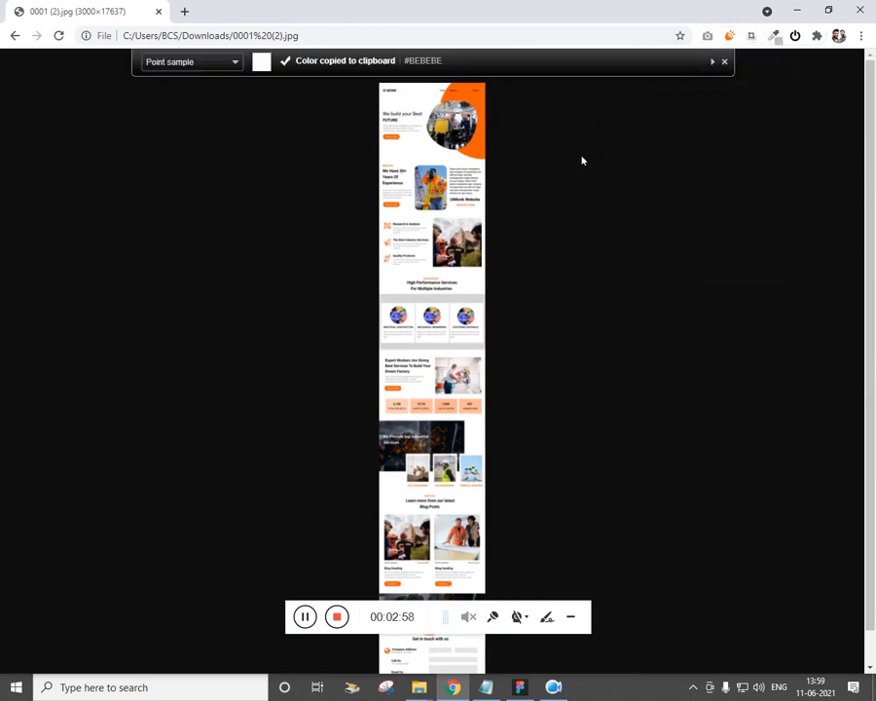
right_click(582, 158)
click(639, 331)
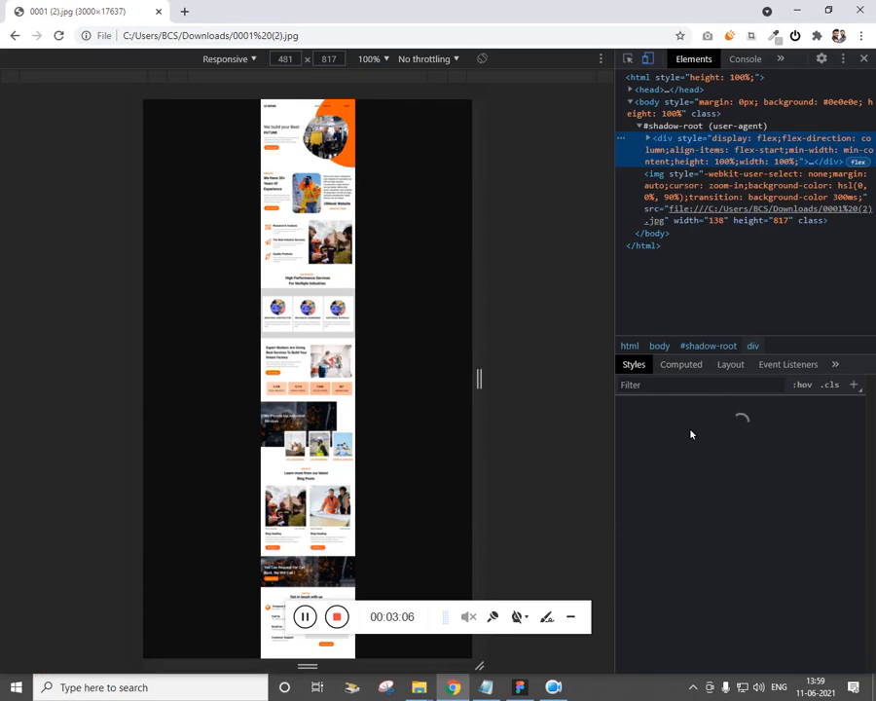
Eyedrop the design's orange as #ff5c01 through an element.style color property, then close DevTools
click(726, 464)
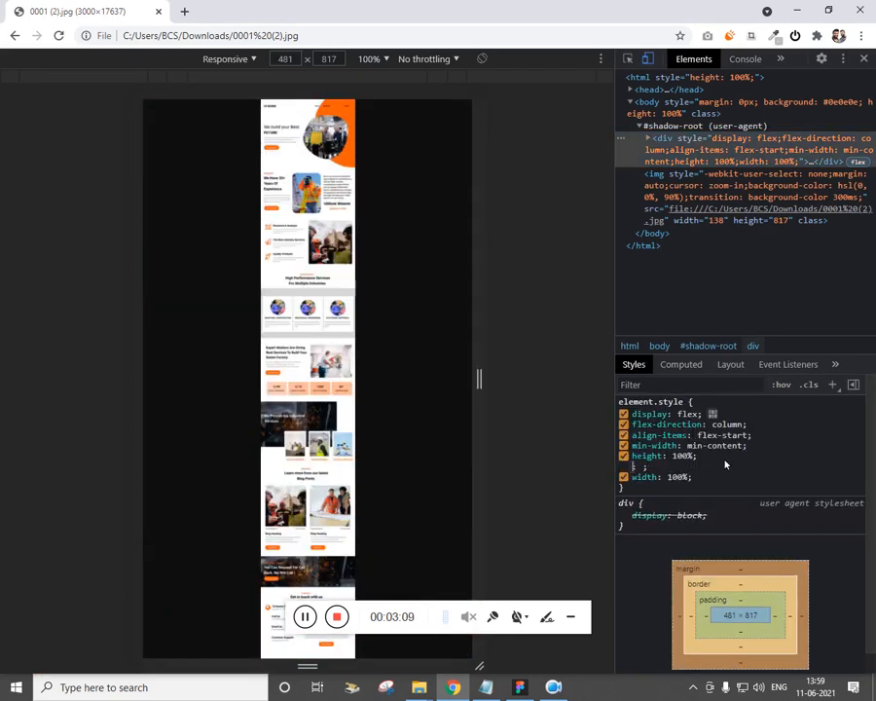
text(color:)
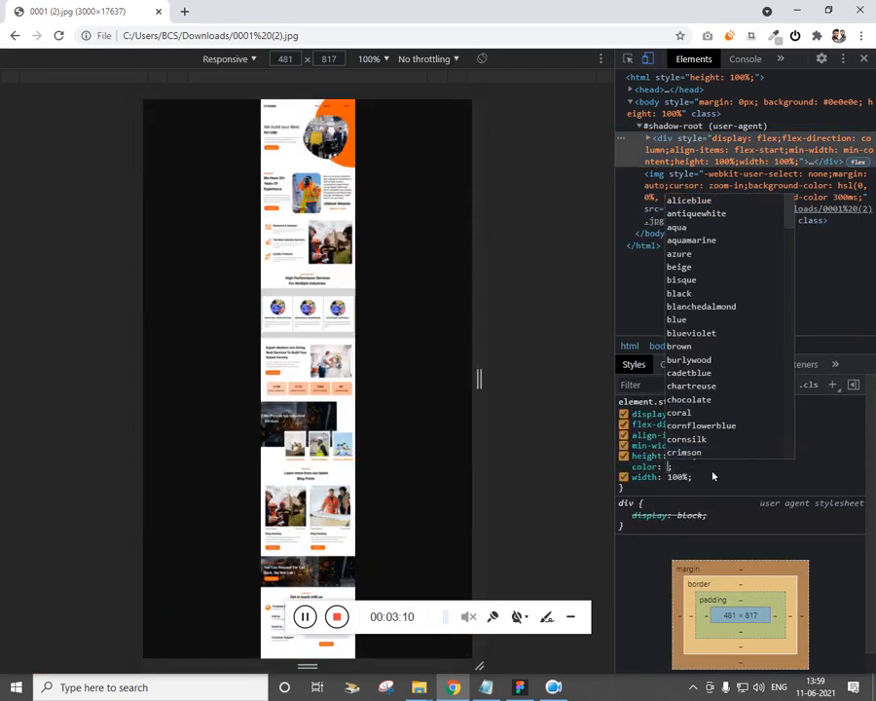
text(dsd)
text(red)
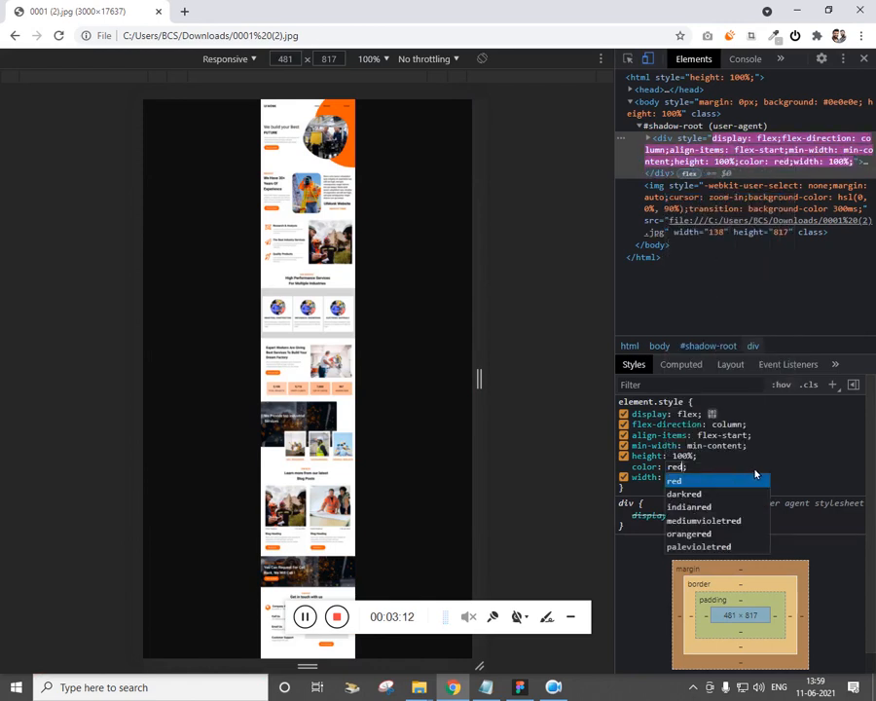
key(Return)
click(671, 468)
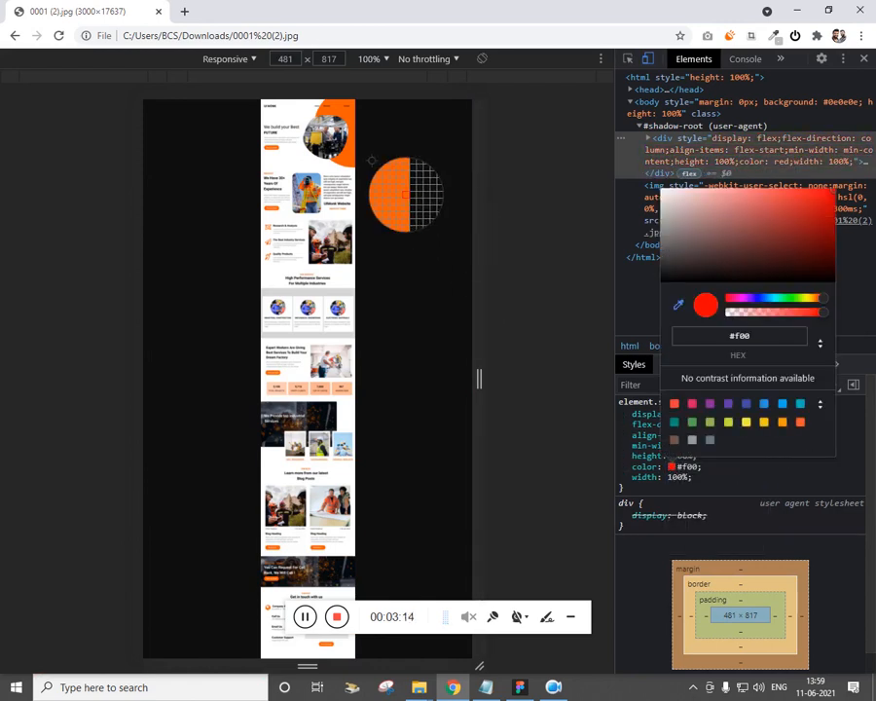
click(339, 146)
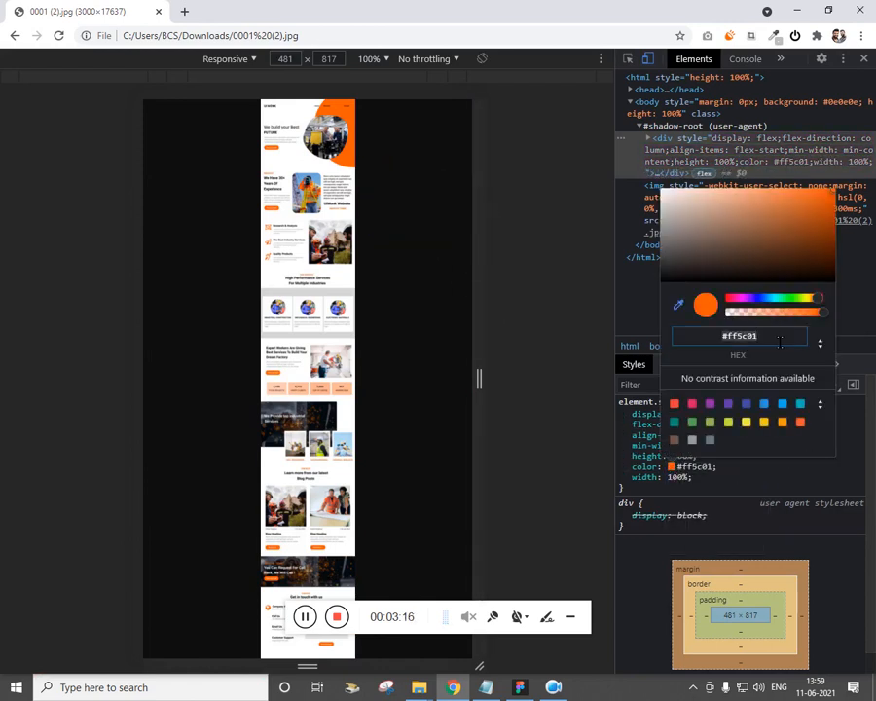
click(864, 58)
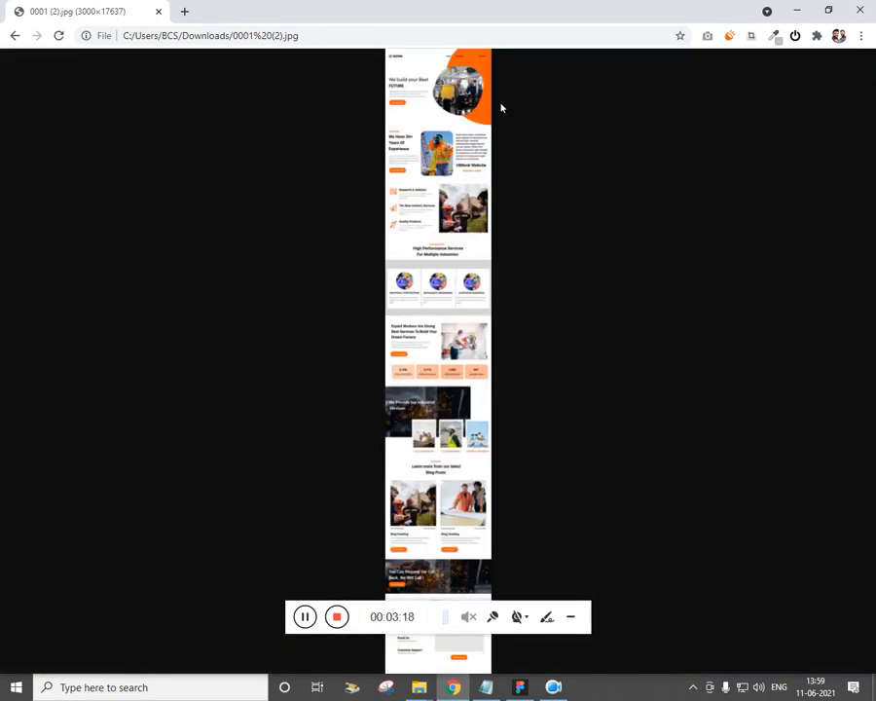
scroll(455, 117, up, 7)
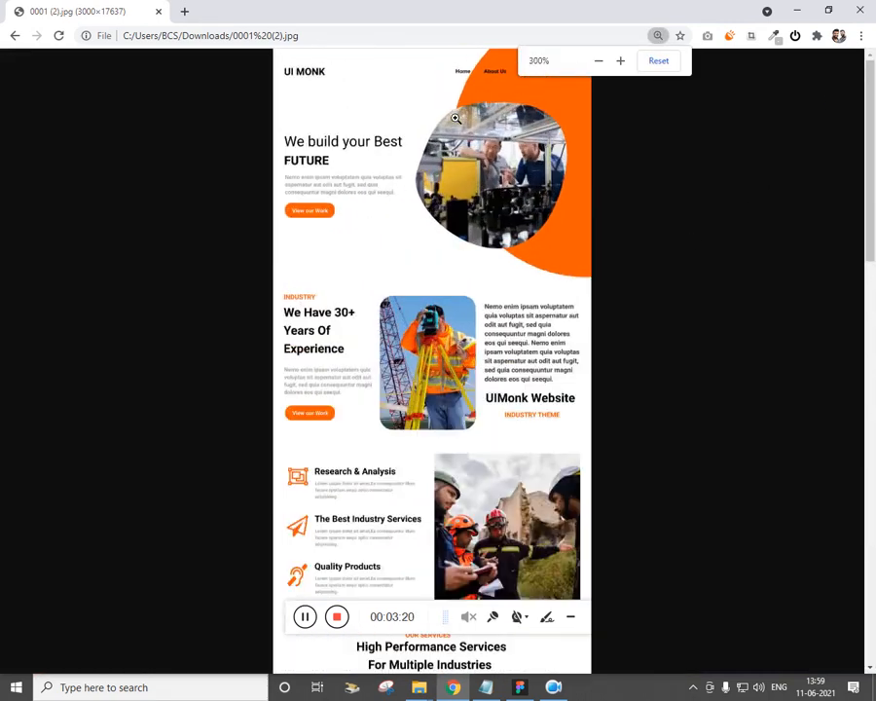
click(487, 688)
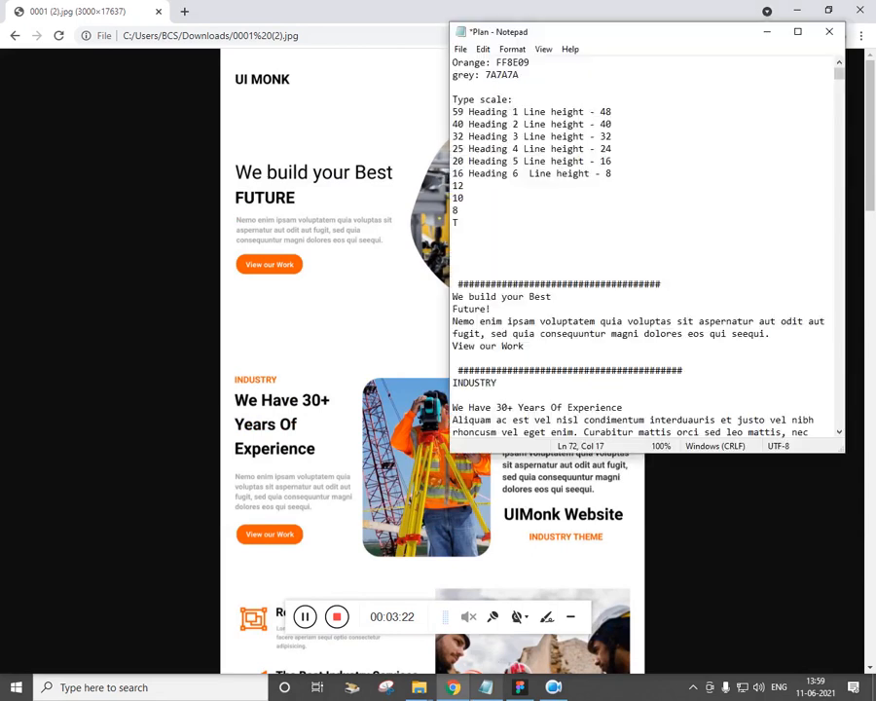
Fill the circle with the orange hex FF5C01
click(487, 688)
click(520, 689)
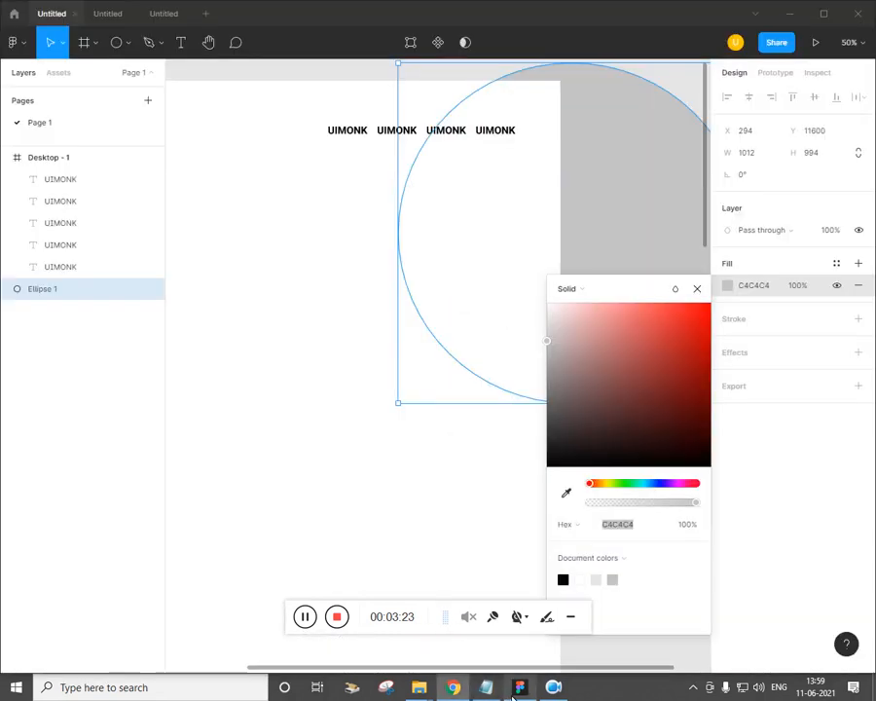
click(624, 535)
key(ctrl+v)
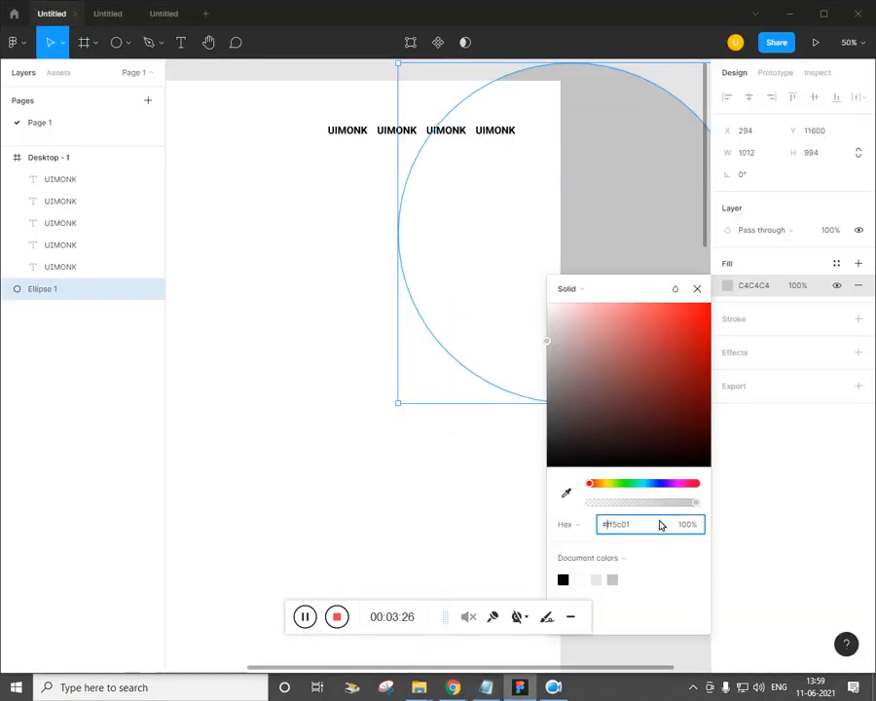
key(Return)
click(440, 549)
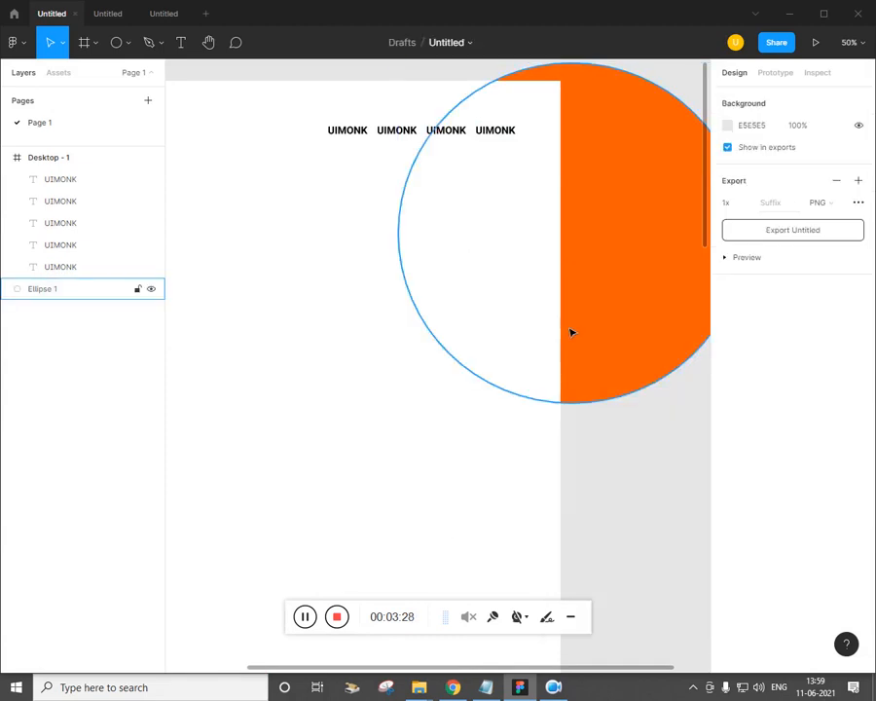
Move Ellipse 1 into Desktop - 1 and shift it left and down to match the reference
click(550, 330)
drag(58, 288, 78, 267)
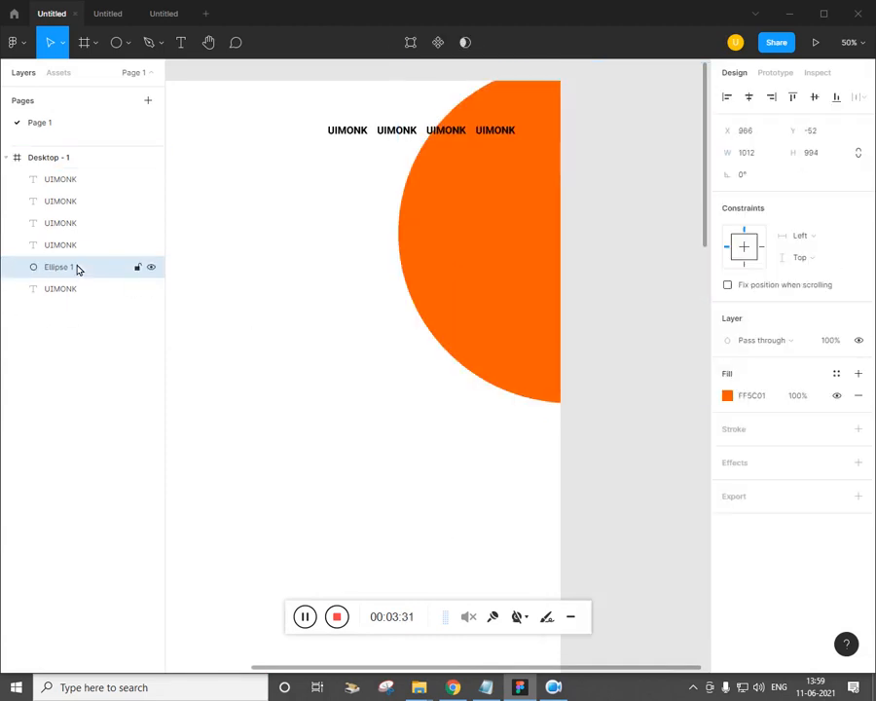
click(292, 422)
drag(325, 474, 411, 465)
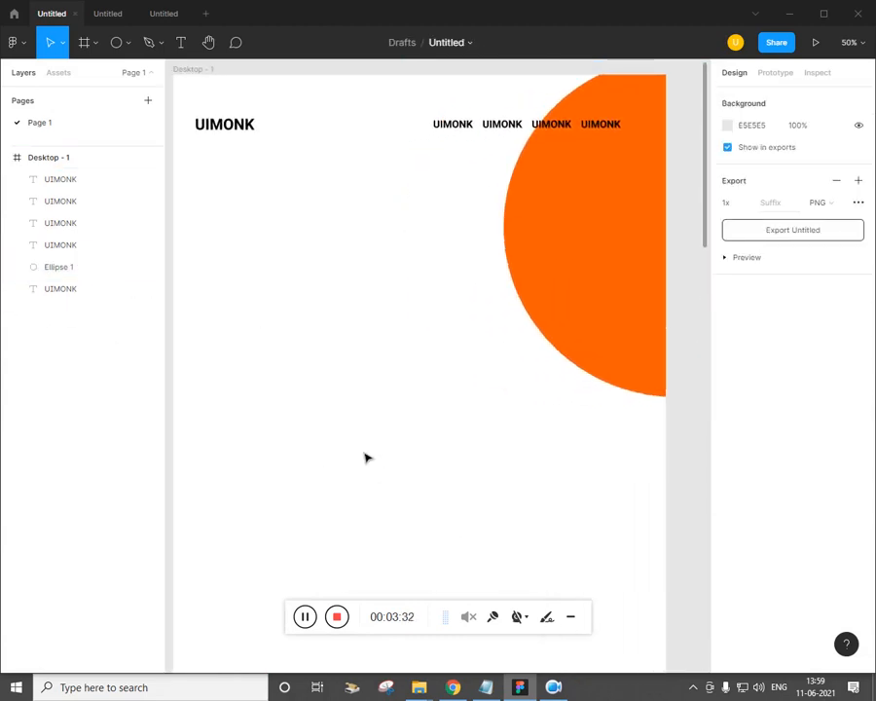
click(453, 688)
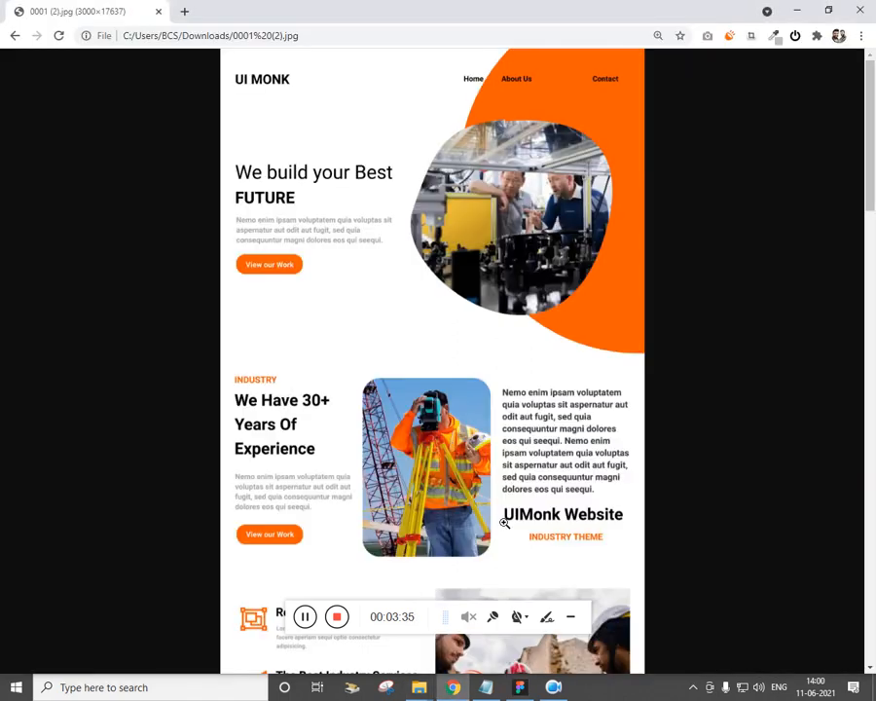
key(alt+Tab)
drag(559, 272, 539, 283)
click(420, 391)
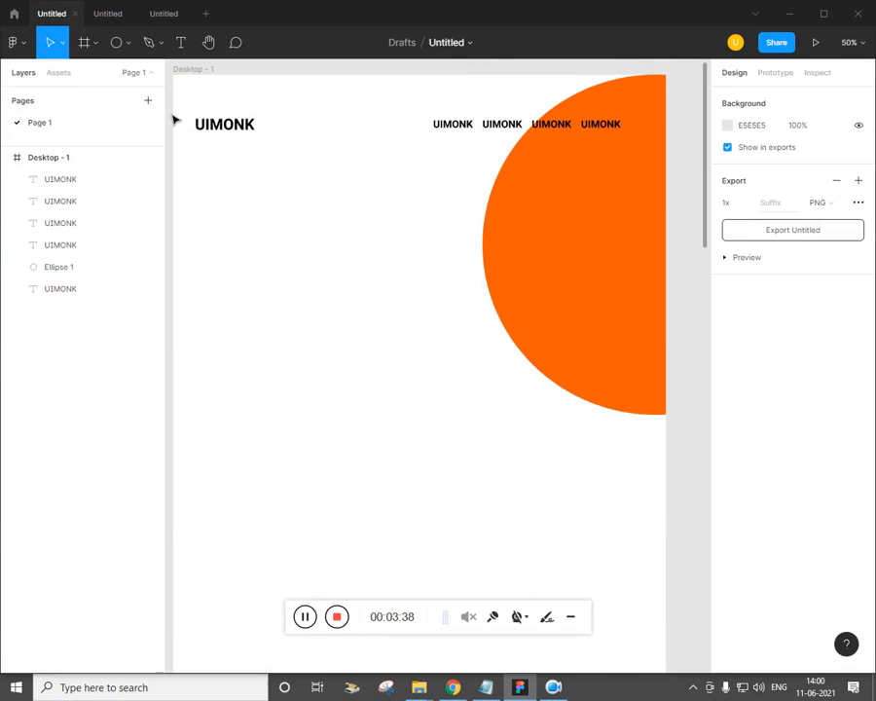
Place the New Project (2) image from the img folder
click(128, 43)
click(125, 174)
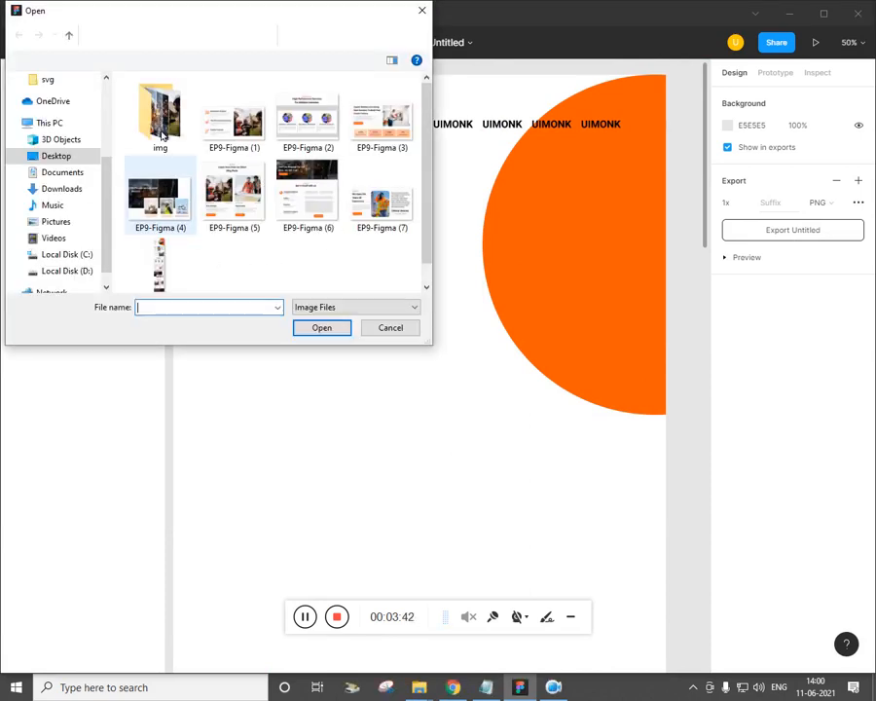
click(161, 132)
double_click(162, 133)
drag(427, 123, 429, 245)
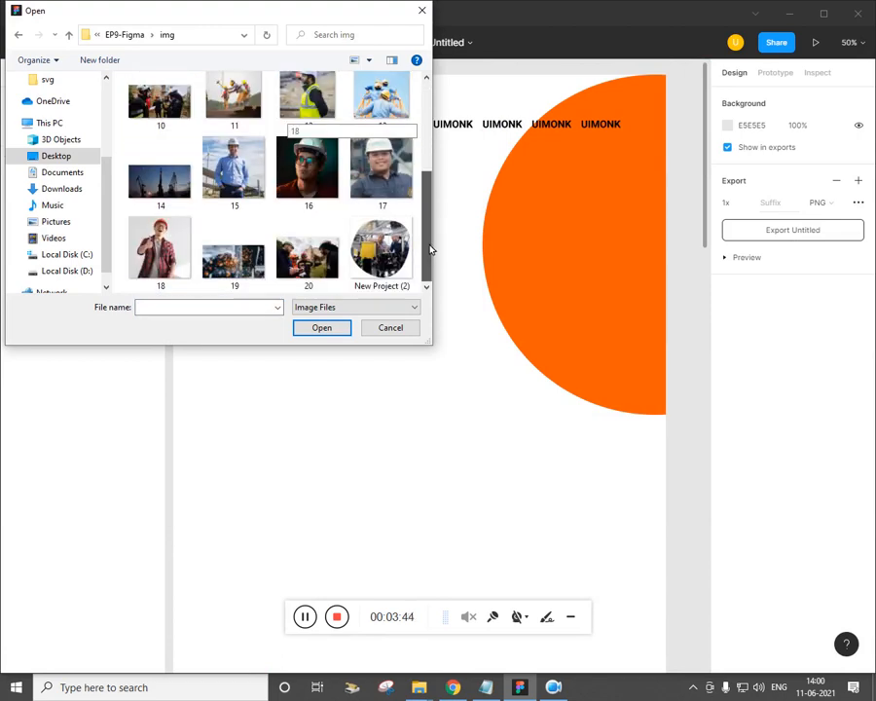
click(380, 261)
click(343, 327)
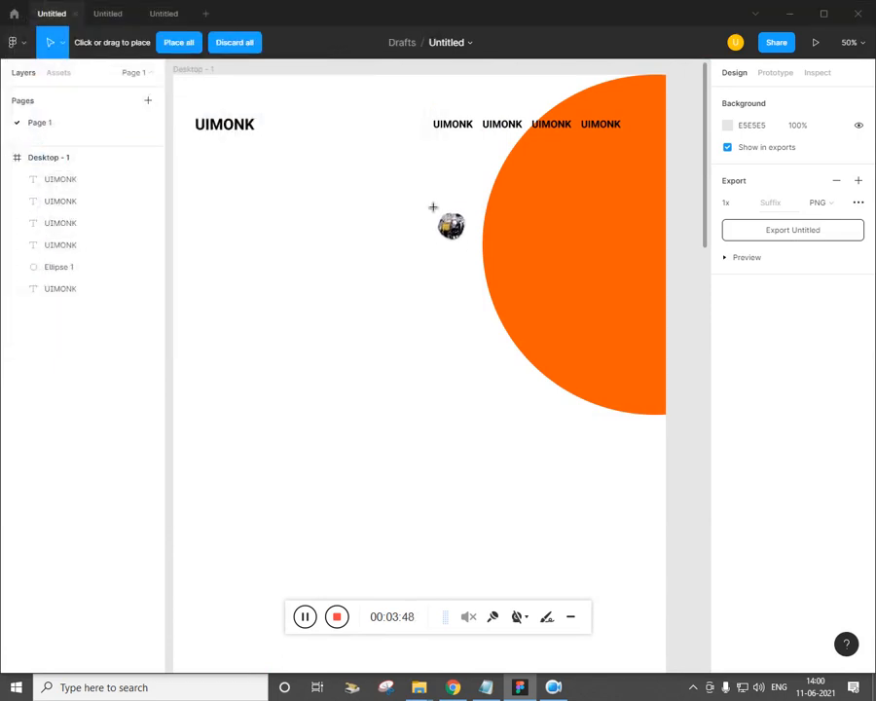
Drop the photo over the orange circle, resize it to 578×578 and nudge it up
click(500, 266)
drag(566, 345, 605, 400)
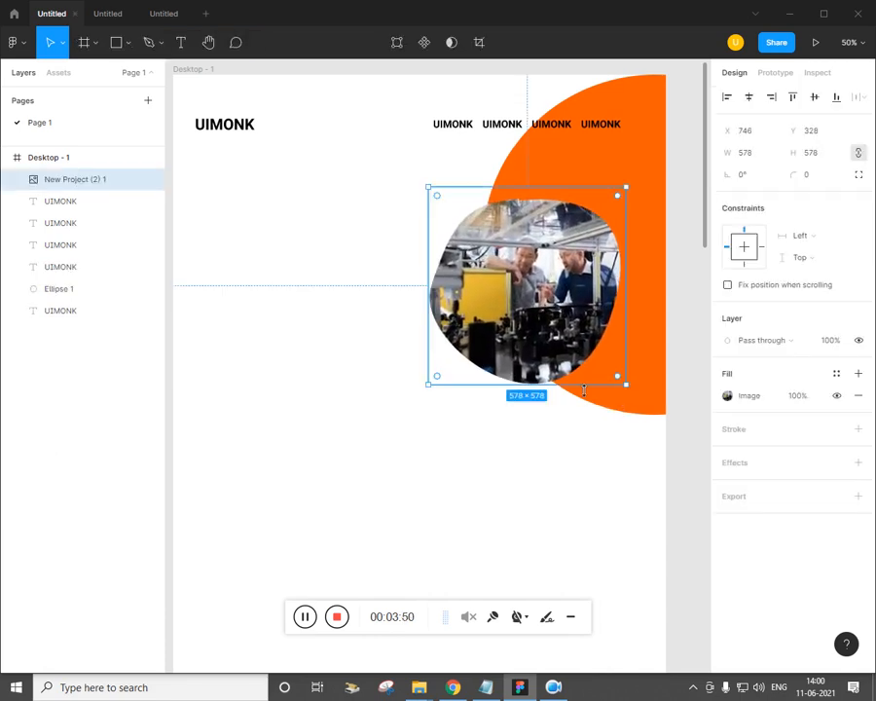
key(Up)
key(Up)
key(Up)
key(Up)
key(Up)
key(Up)
key(Up)
key(Up)
key(Up)
key(Up)
key(Up)
key(Up)
key(Up)
key(Up)
key(Up)
key(Up)
key(Up)
key(Up)
key(Up)
key(Up)
mouse_move(537, 456)
mouse_down()
mouse_move(559, 456)
mouse_move(550, 457)
mouse_up()
click(453, 688)
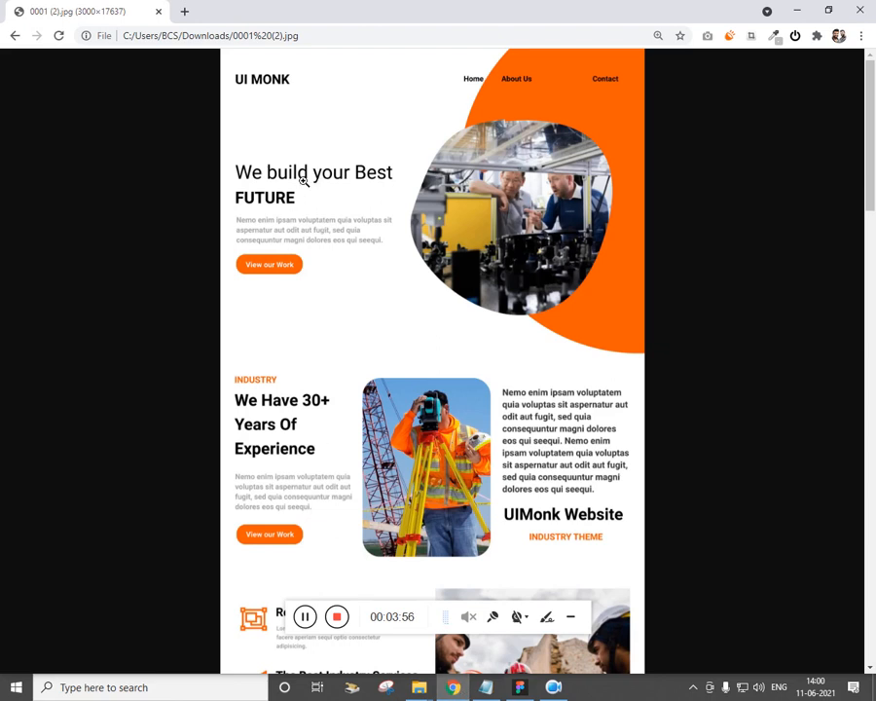
key(alt+Tab)
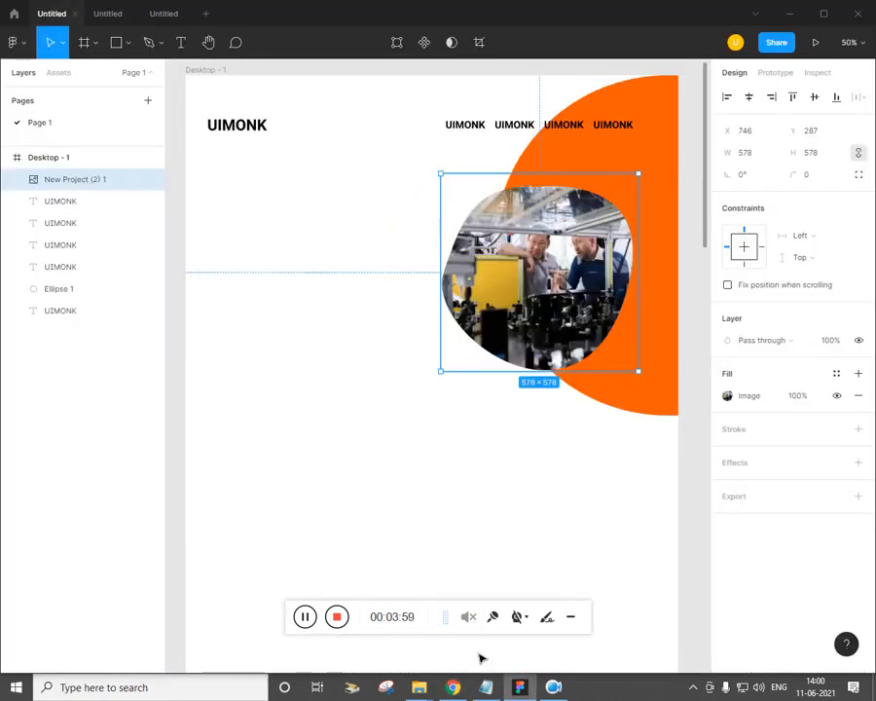
click(278, 267)
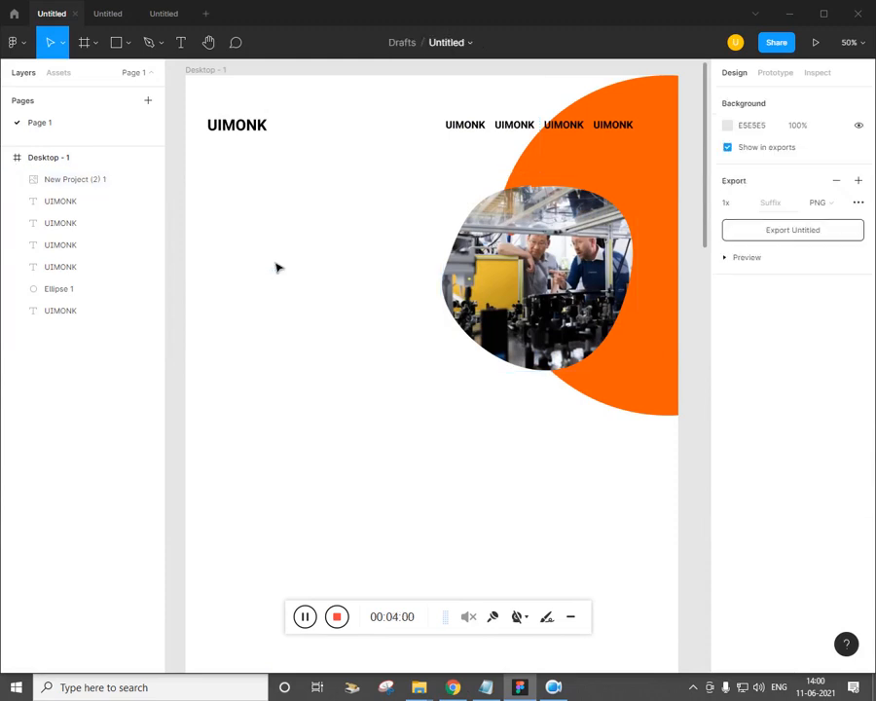
Paste 'We build your Best' into a new text box left of the photo at size 65
key(t)
click(225, 226)
key(Escape)
click(496, 688)
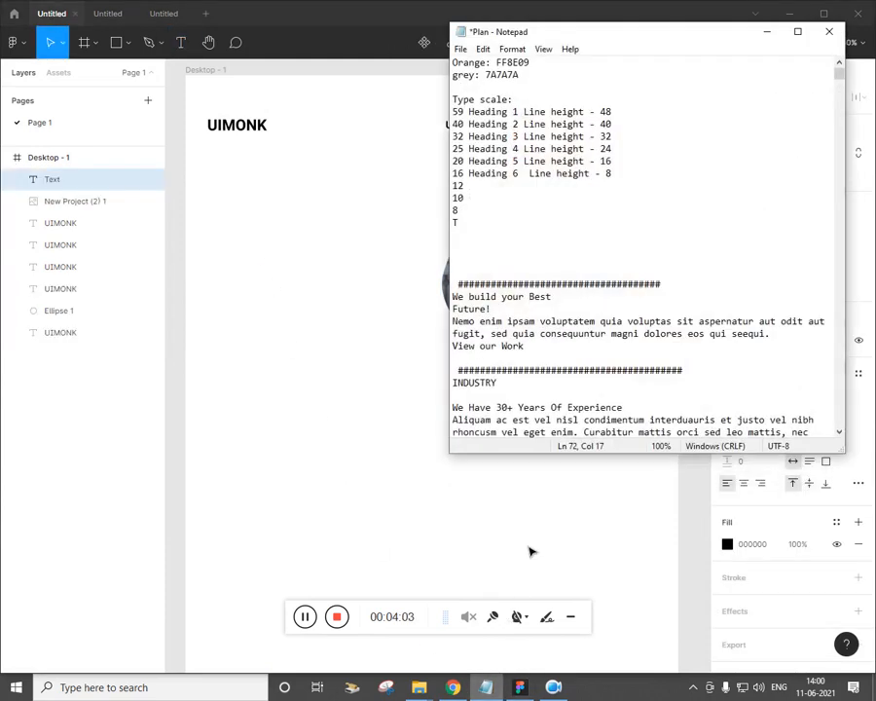
drag(552, 297, 452, 297)
key(ctrl+c)
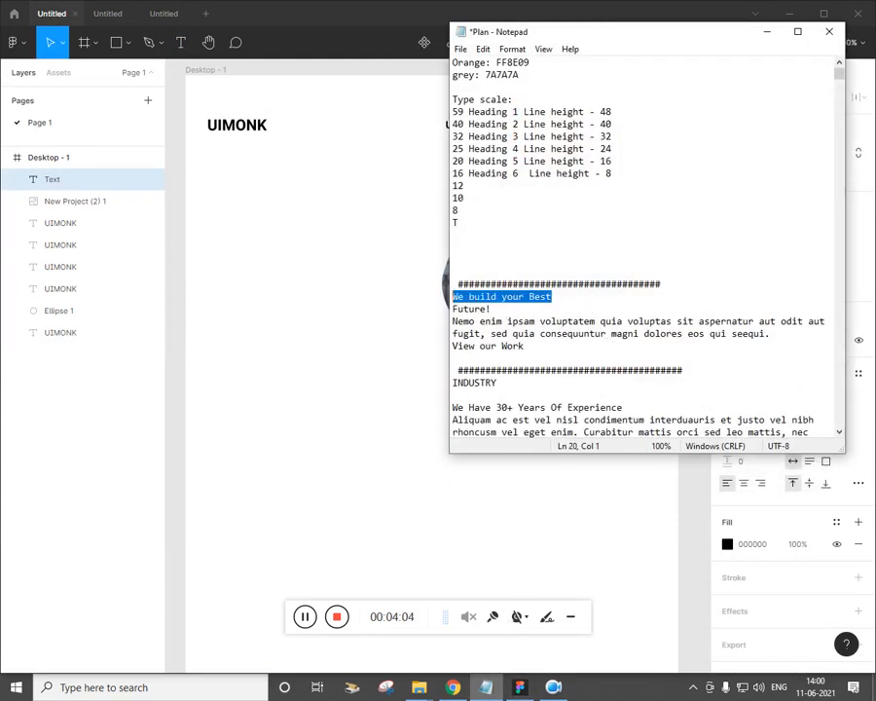
click(244, 265)
key(t)
click(222, 244)
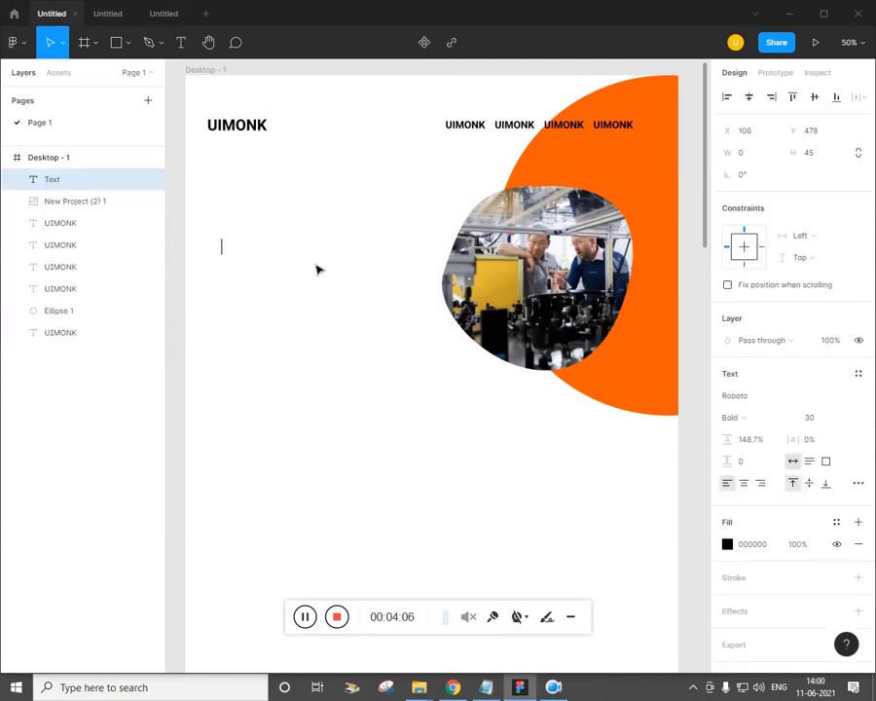
key(ctrl+v)
key(ctrl+a)
click(824, 418)
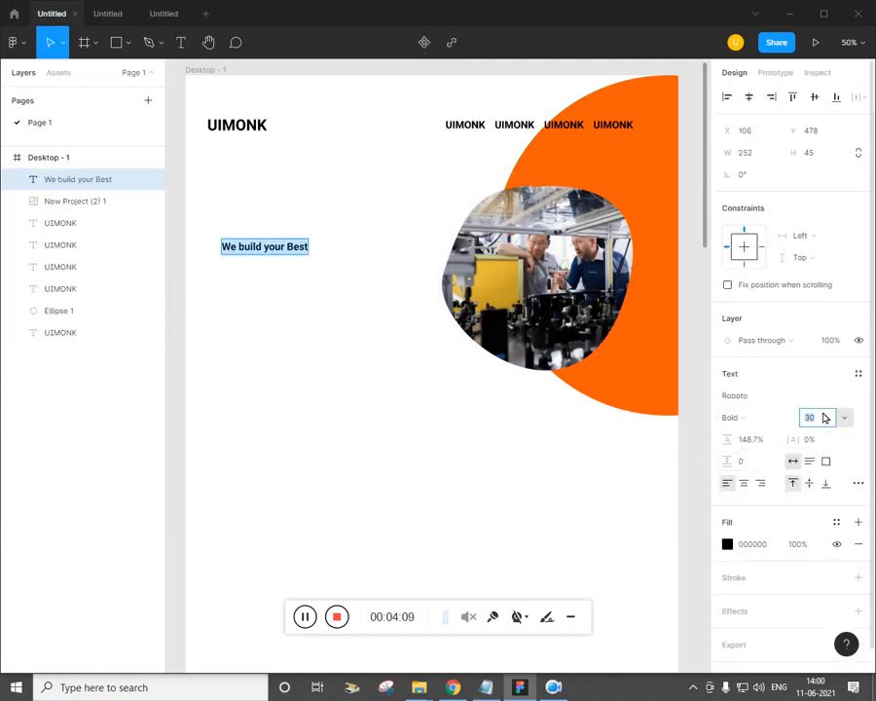
text(65)
key(Return)
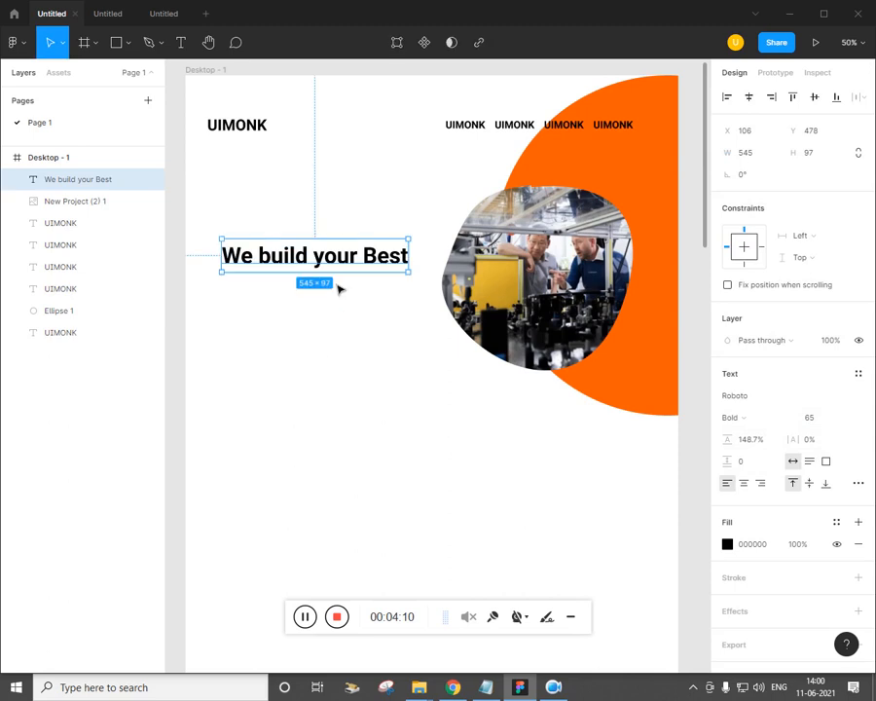
Line the heading up with UIMONK and set its weight to Regular
mouse_move(348, 261)
mouse_down()
mouse_move(326, 263)
mouse_move(333, 244)
mouse_move(339, 248)
mouse_up()
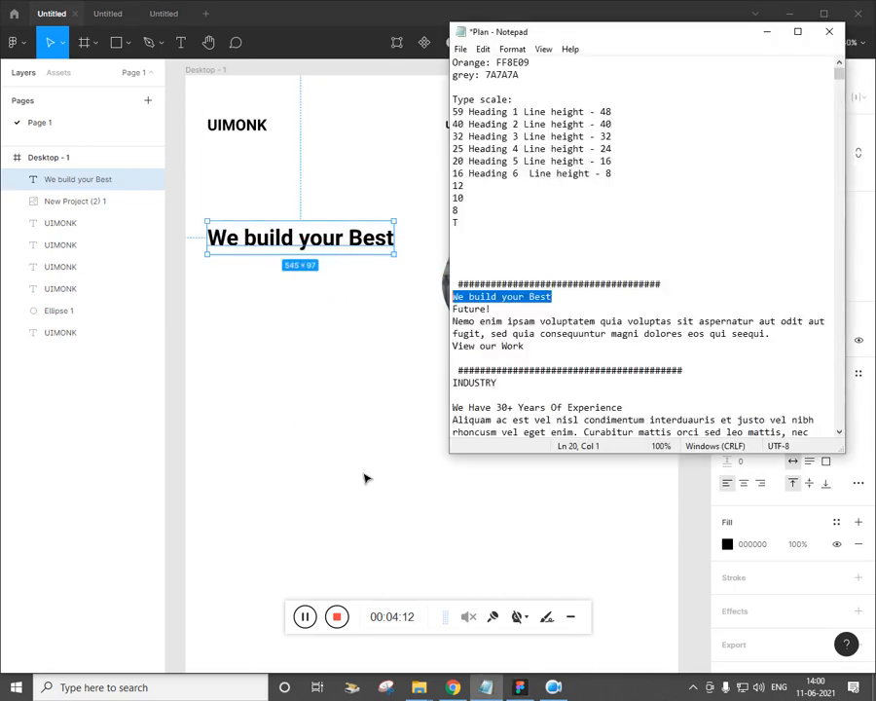
click(453, 688)
click(453, 688)
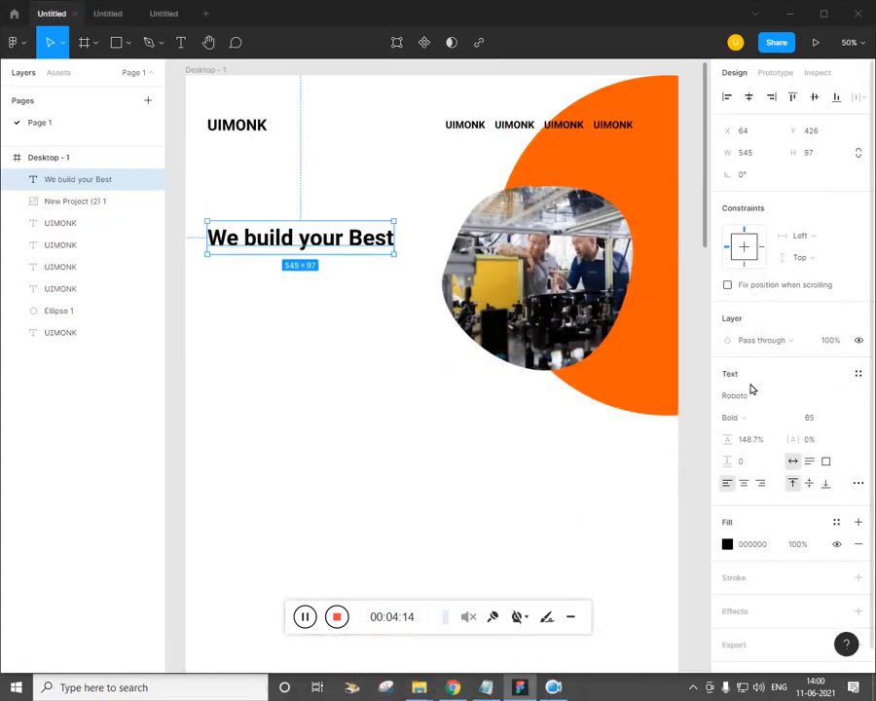
click(747, 419)
click(739, 384)
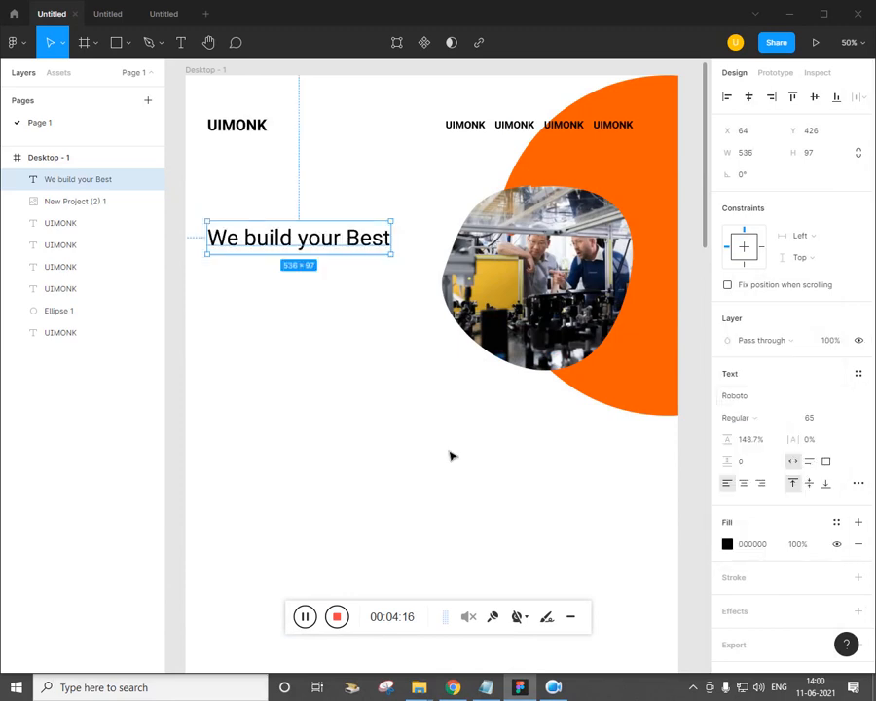
click(448, 452)
click(380, 258)
Duplicate the heading just below itself and replace the copy's text with 'Future!'
alt+drag(370, 270, 370, 288)
click(486, 688)
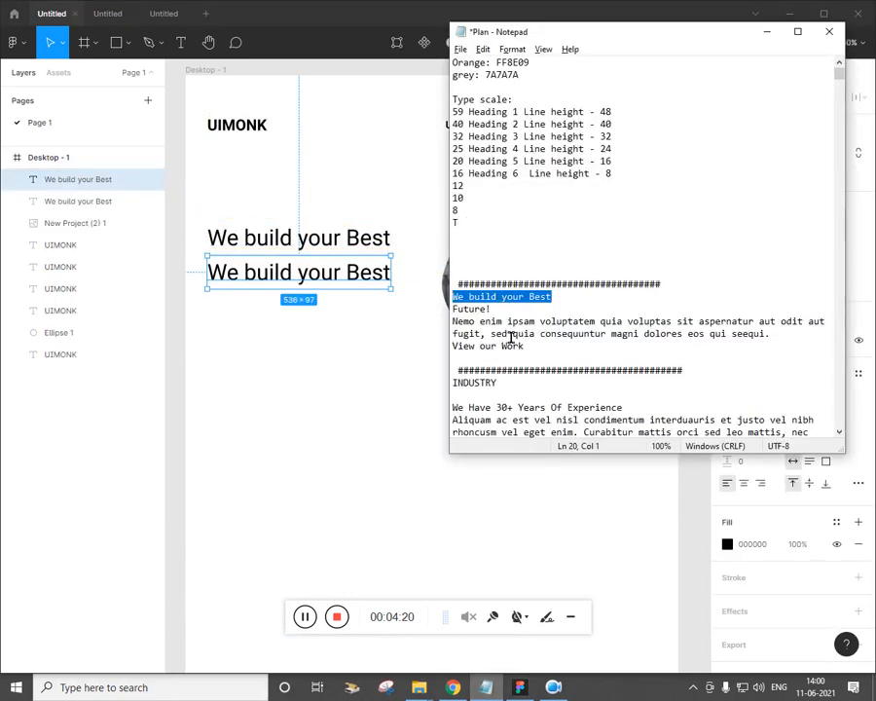
drag(493, 308, 455, 310)
key(ctrl+c)
double_click(324, 274)
key(ctrl+v)
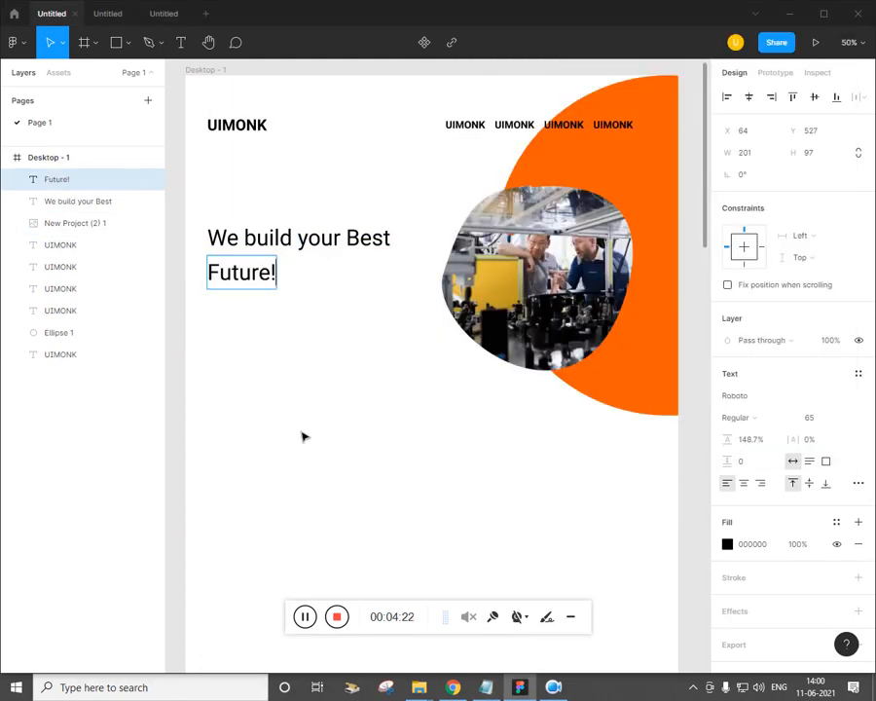
Set the 'Future!' line's font weight to Bold
key(Escape)
click(457, 688)
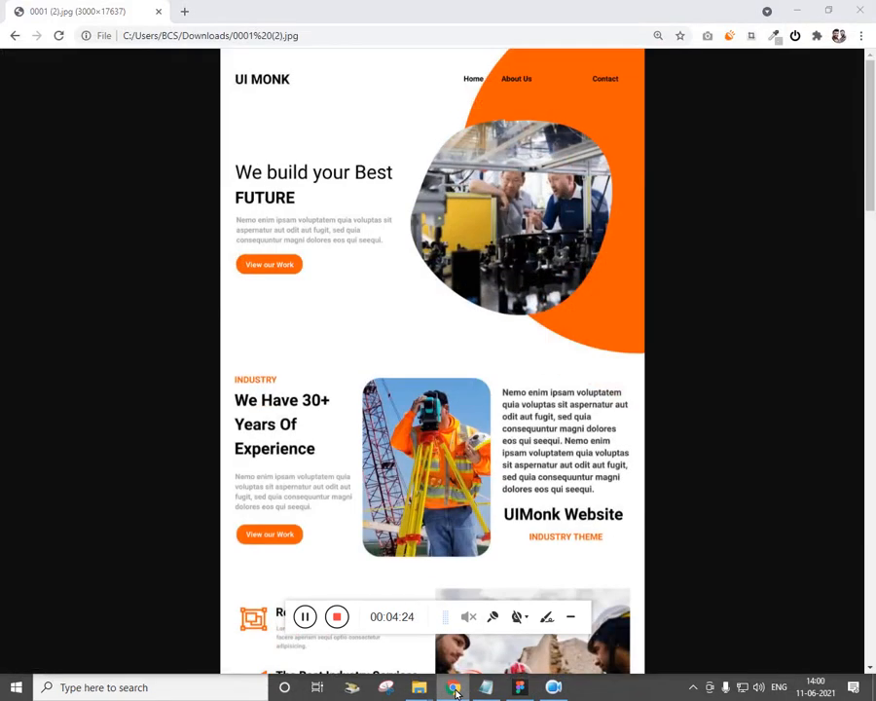
click(457, 689)
click(738, 417)
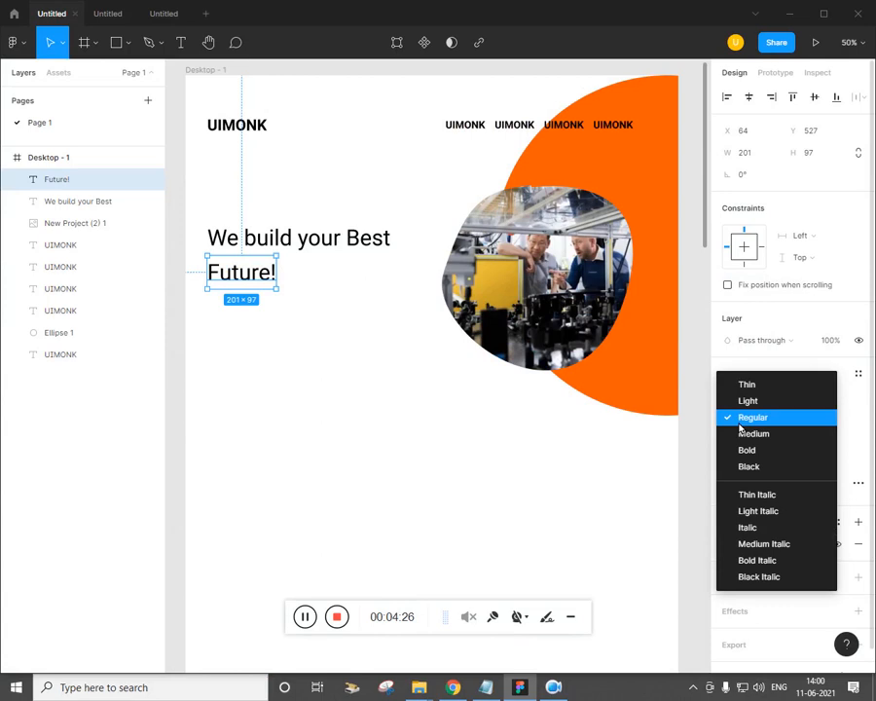
click(736, 449)
click(505, 456)
Nudge 'We build your Best' and 'Future!' upward to tighten the two-line heading
key(alt+Tab)
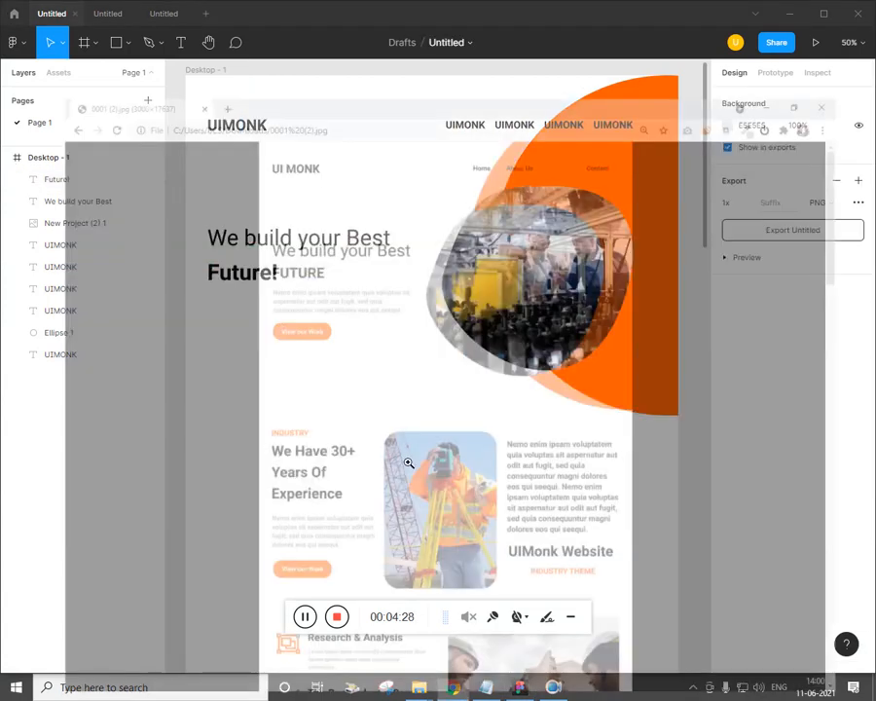
key(alt+Tab)
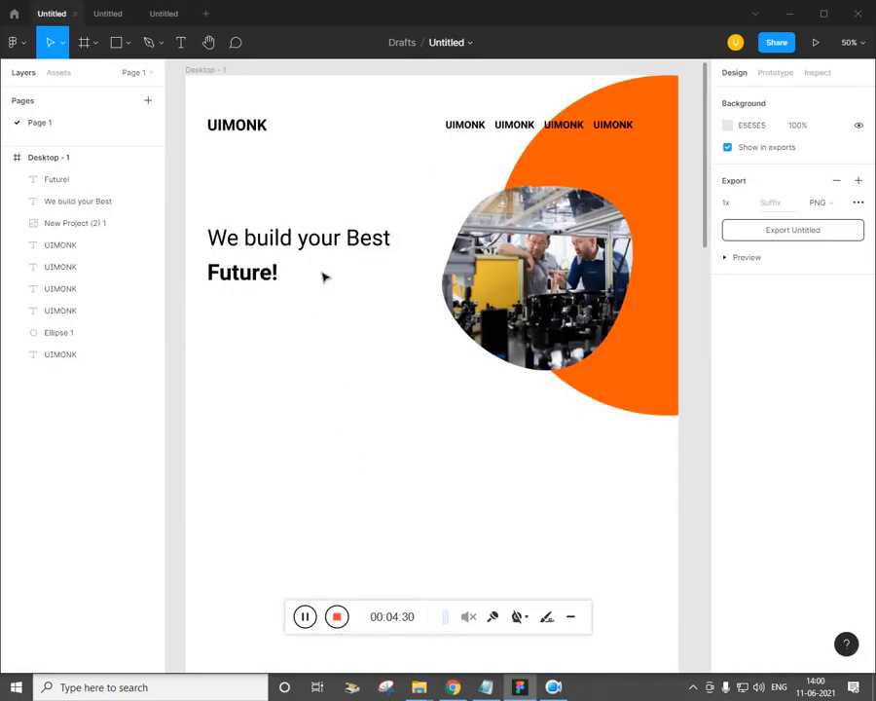
click(338, 246)
key(shift+Up)
key(shift+Up)
key(shift+Up)
key(shift+Up)
key(shift+Up)
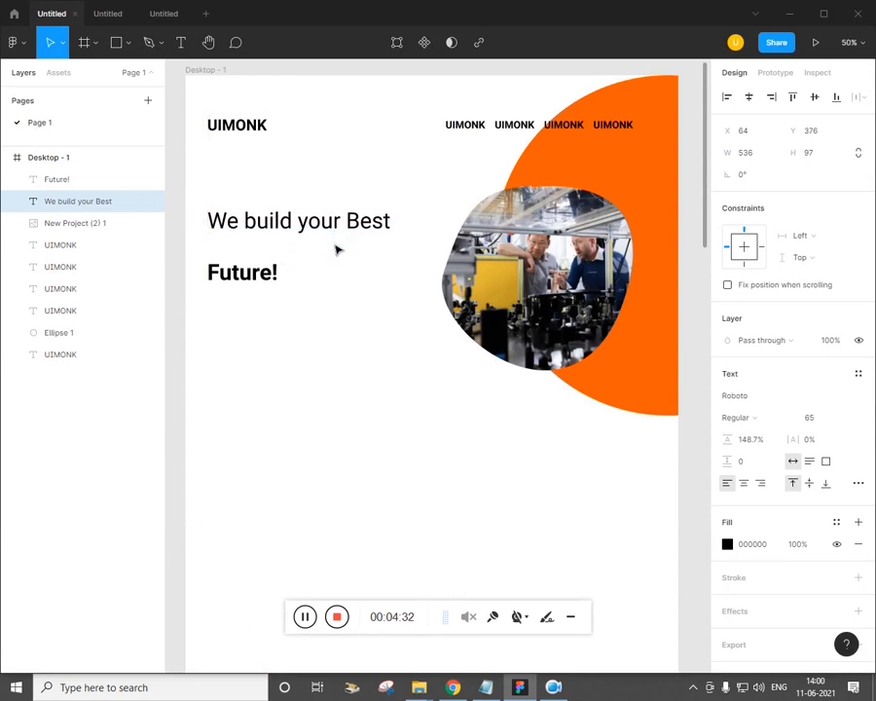
click(265, 287)
key(shift+Up)
key(shift+Up)
key(shift+Up)
key(shift+Up)
key(shift+Up)
key(shift+Up)
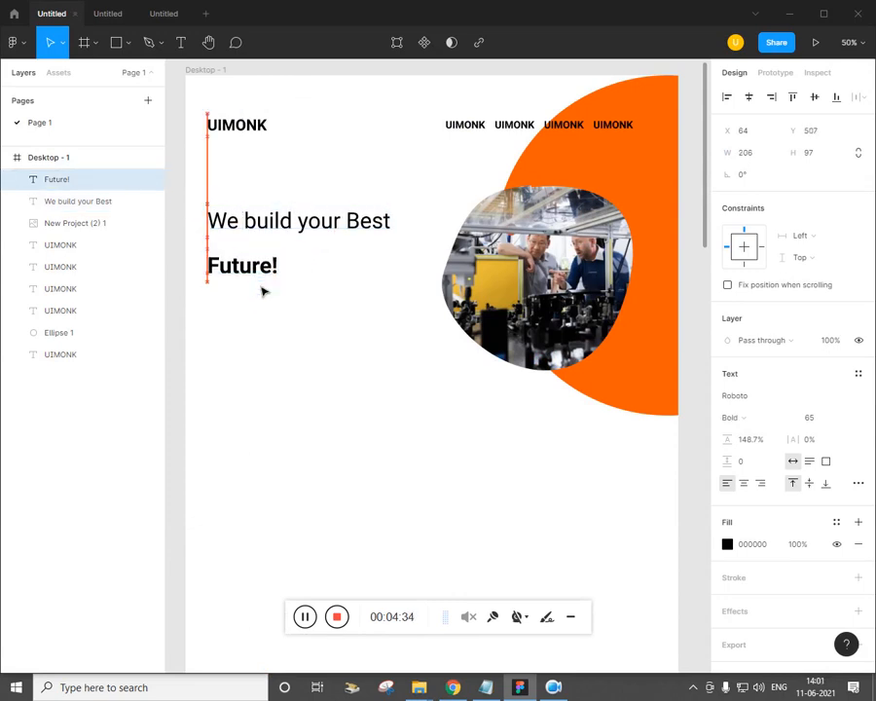
Start a text box below 'Future!' and delete the stray character typed into it
key(Return)
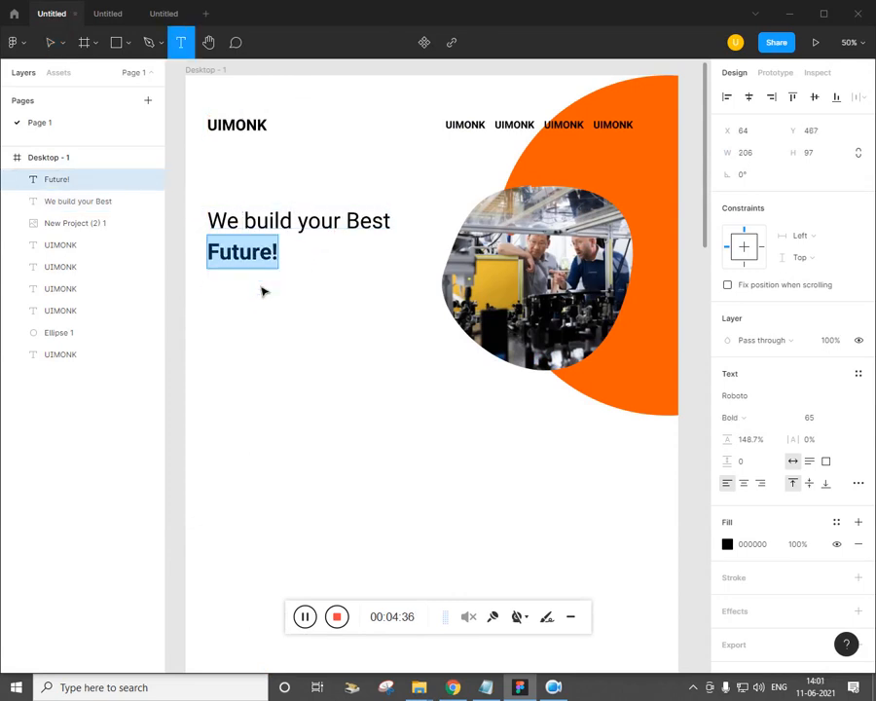
click(250, 320)
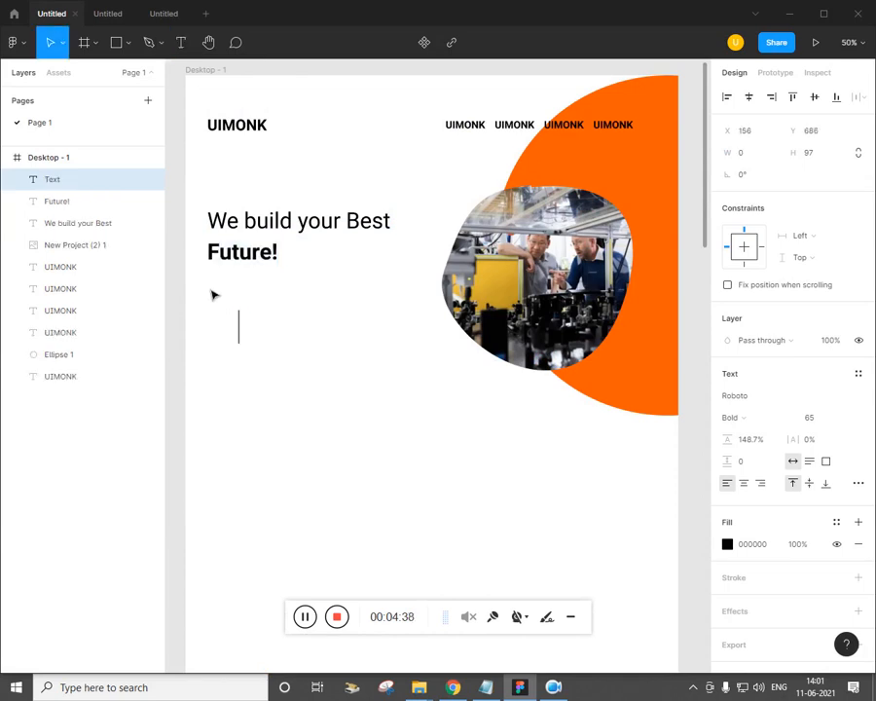
text(t)
key(BackSpace)
click(292, 475)
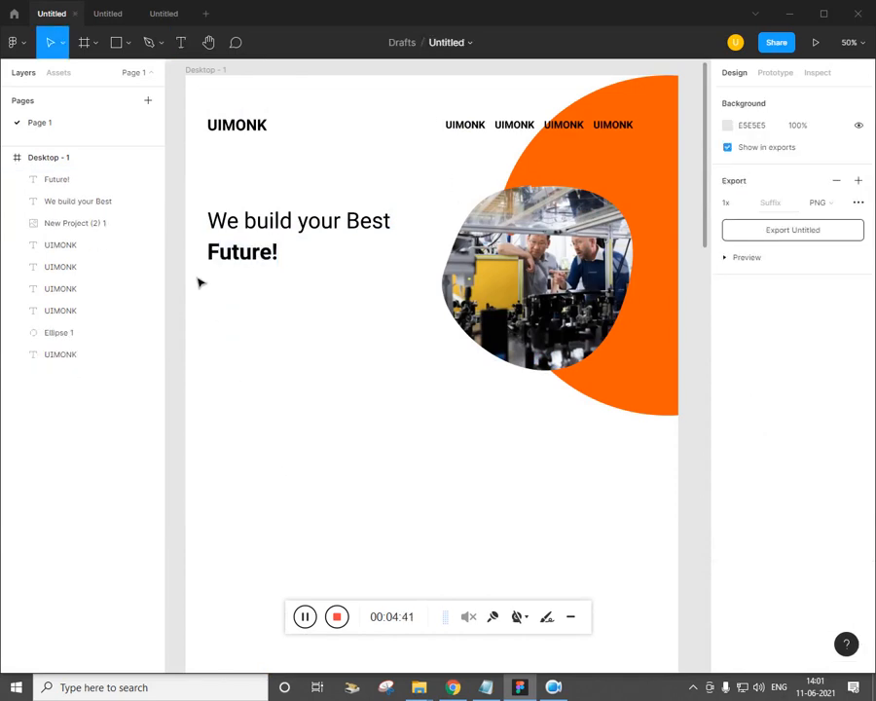
Draw a text box below 'Future!' and paste the Nemo enim paragraph at size 25
key(t)
drag(211, 273, 399, 356)
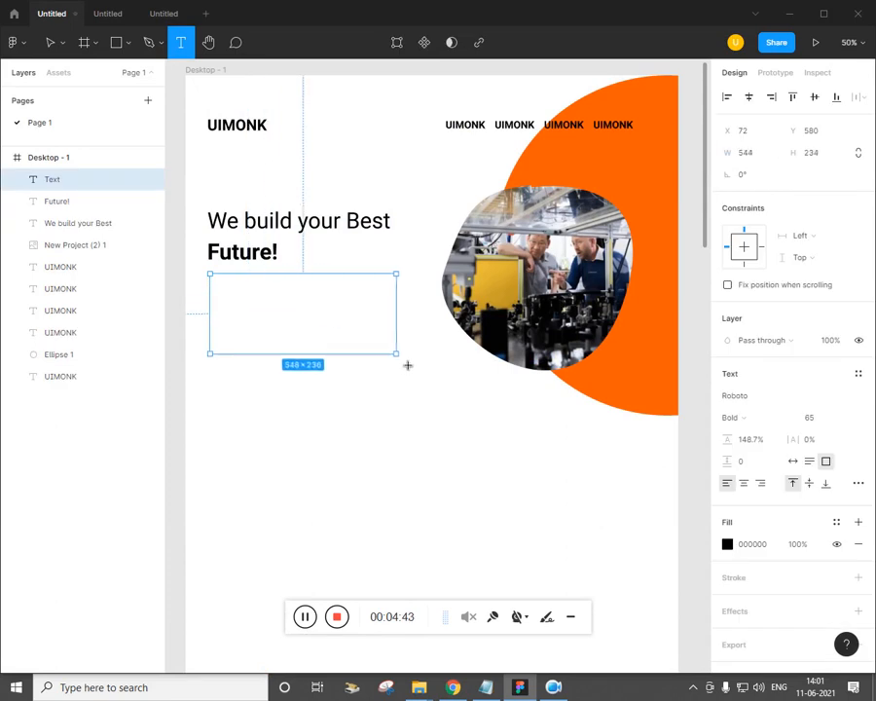
click(495, 692)
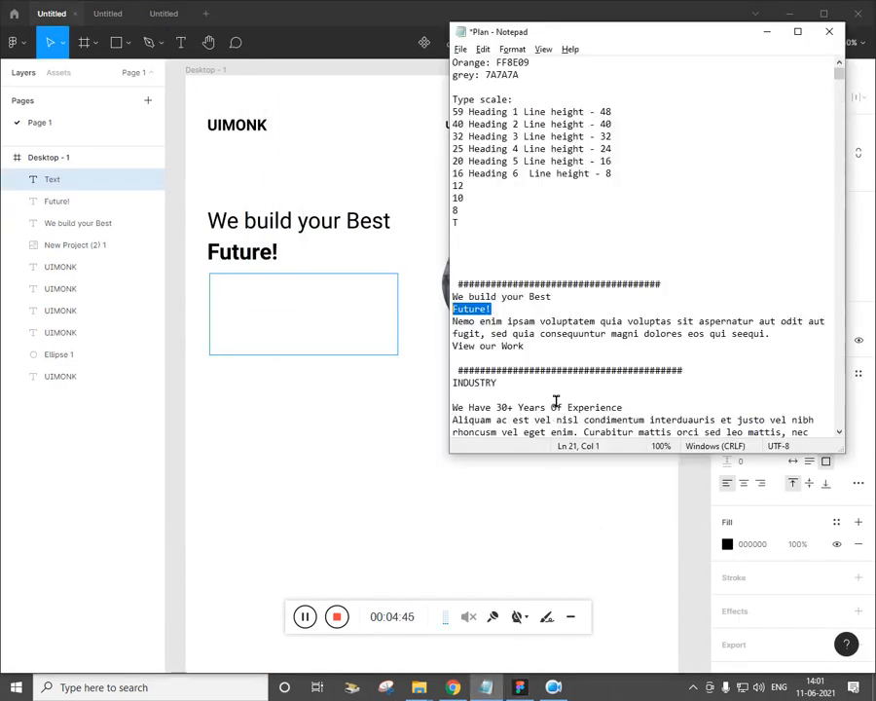
drag(785, 346, 434, 329)
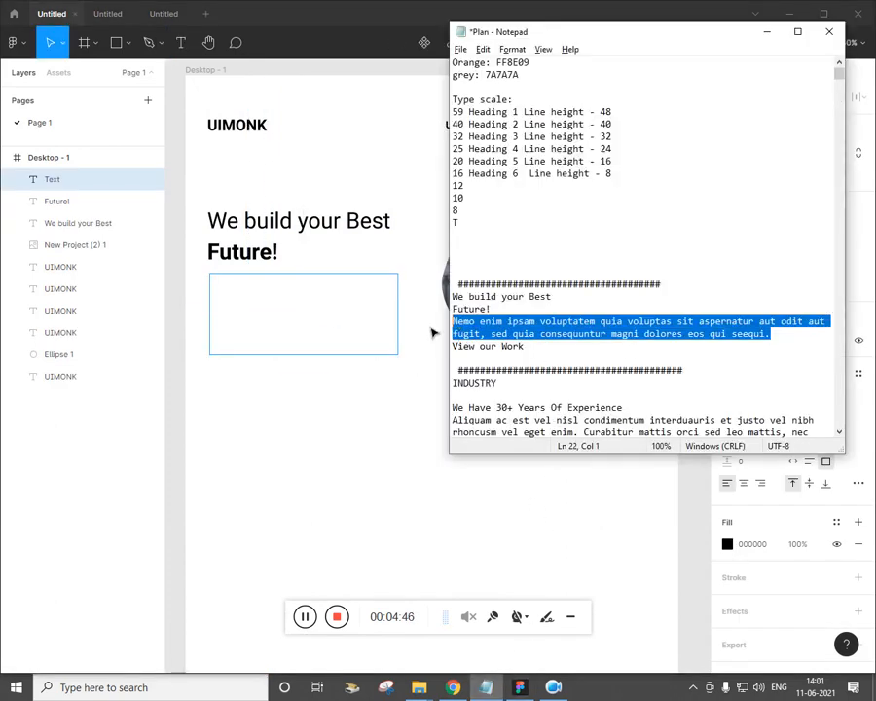
key(ctrl+c)
click(316, 313)
key(ctrl+v)
key(ctrl+a)
click(817, 419)
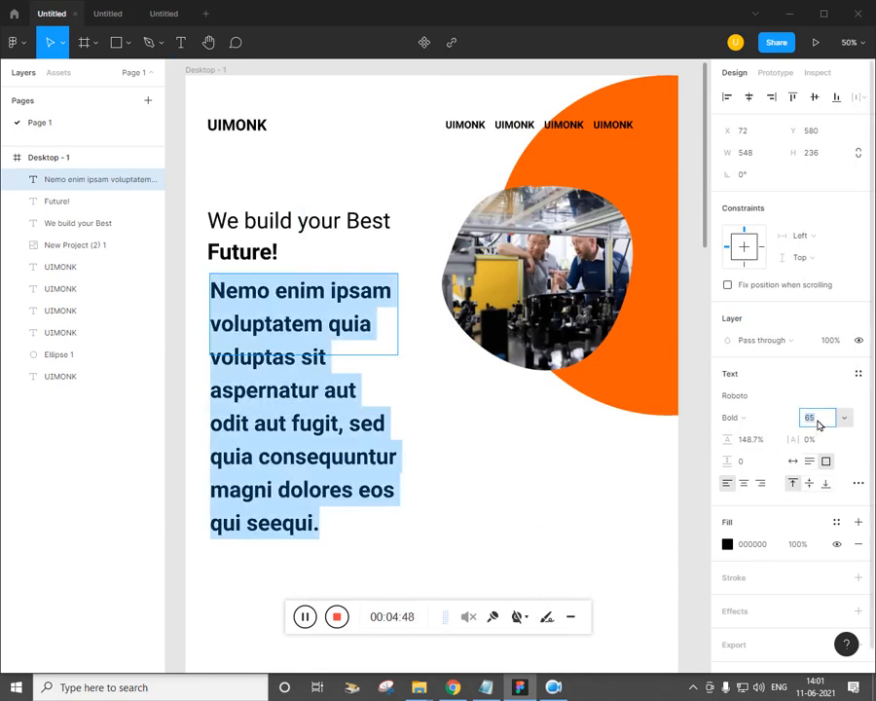
key(Return)
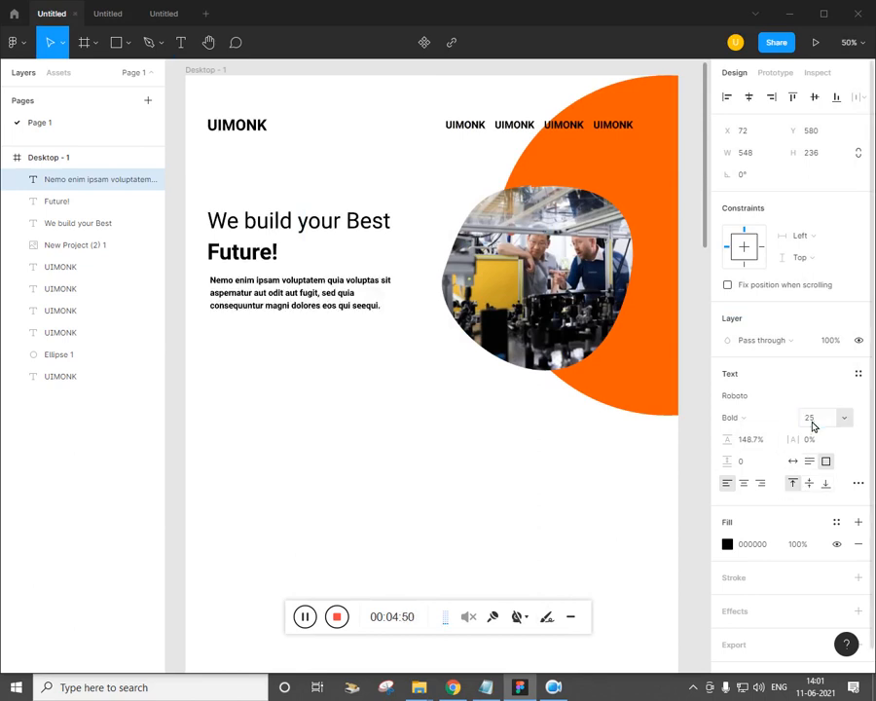
Change the paragraph's fill colour to grey A7A7A7
click(727, 544)
click(726, 548)
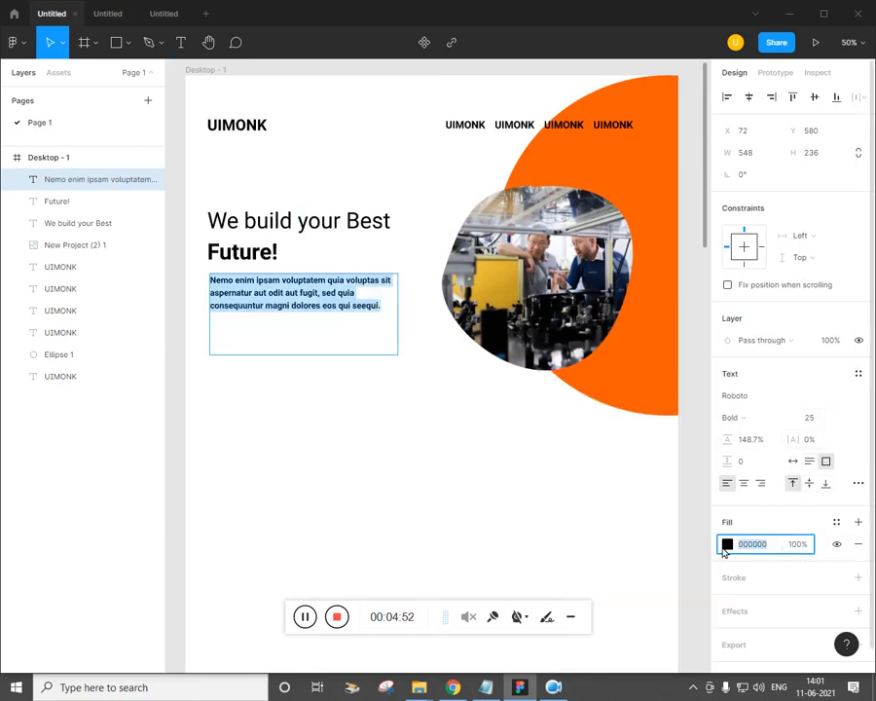
click(746, 547)
text(a7a7a7)
key(Return)
Drag the paragraph text box's bottom edge up to shorten it
key(Escape)
drag(411, 471, 424, 474)
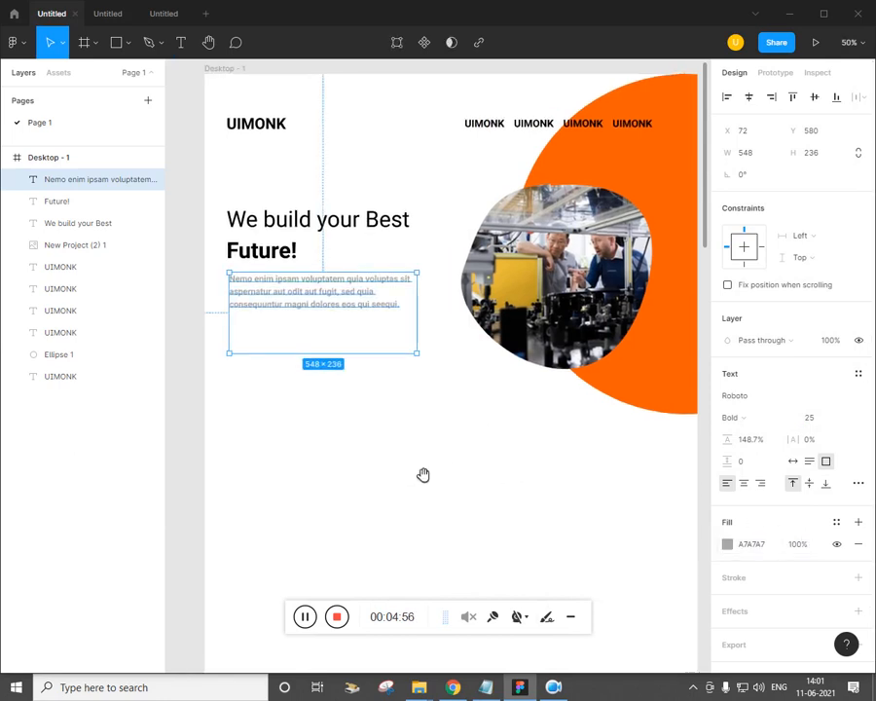
click(340, 370)
click(336, 326)
drag(328, 348, 328, 314)
click(395, 446)
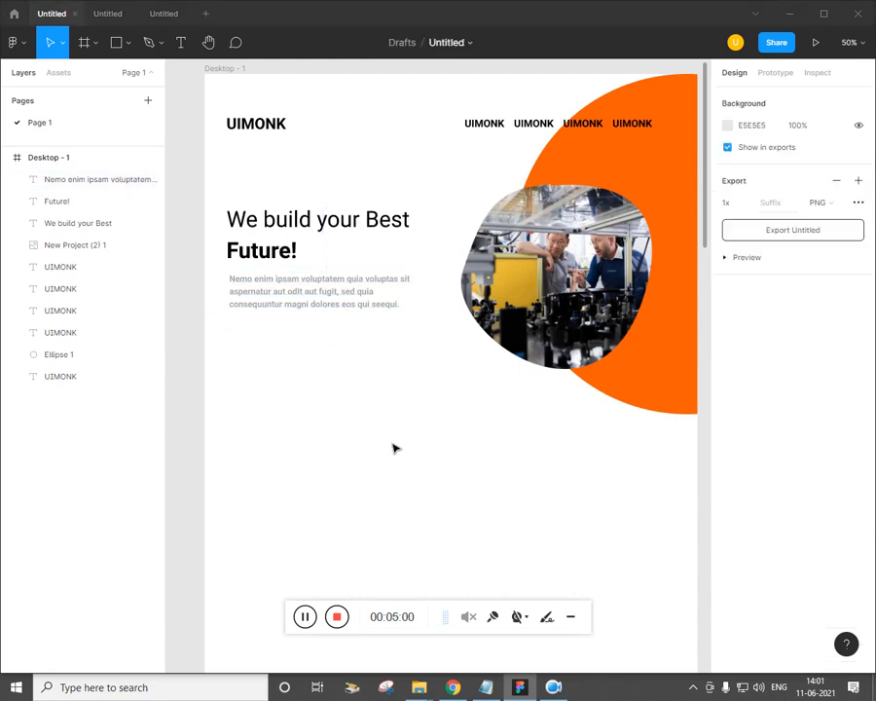
key(alt+Tab)
key(alt+Tab)
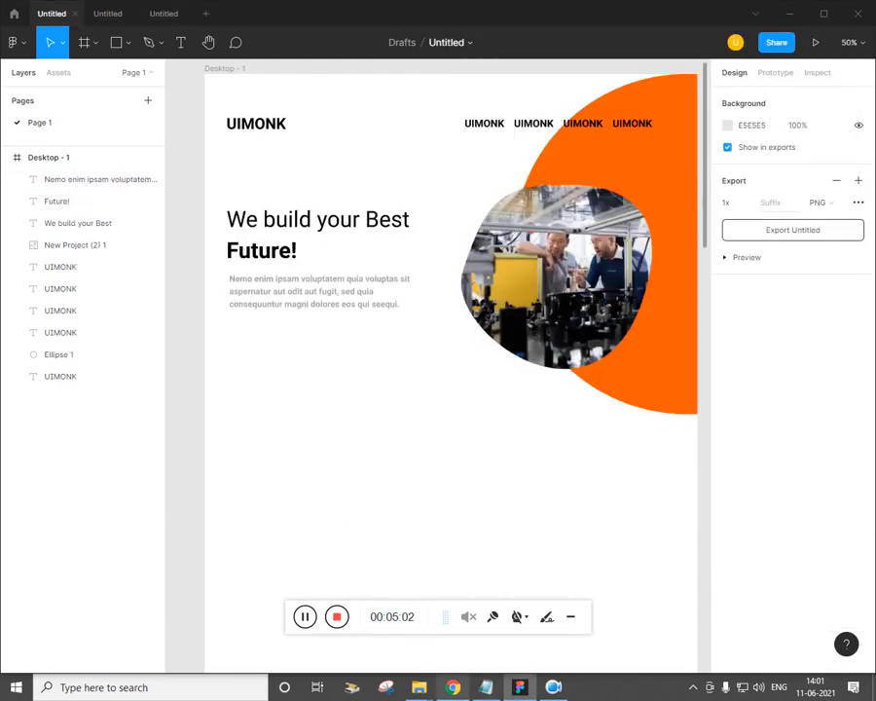
Draw a 230×70 rectangle under the paragraph and fill it with the document's orange FF5C01
click(454, 688)
click(454, 687)
key(space)
drag(384, 525, 380, 493)
click(129, 43)
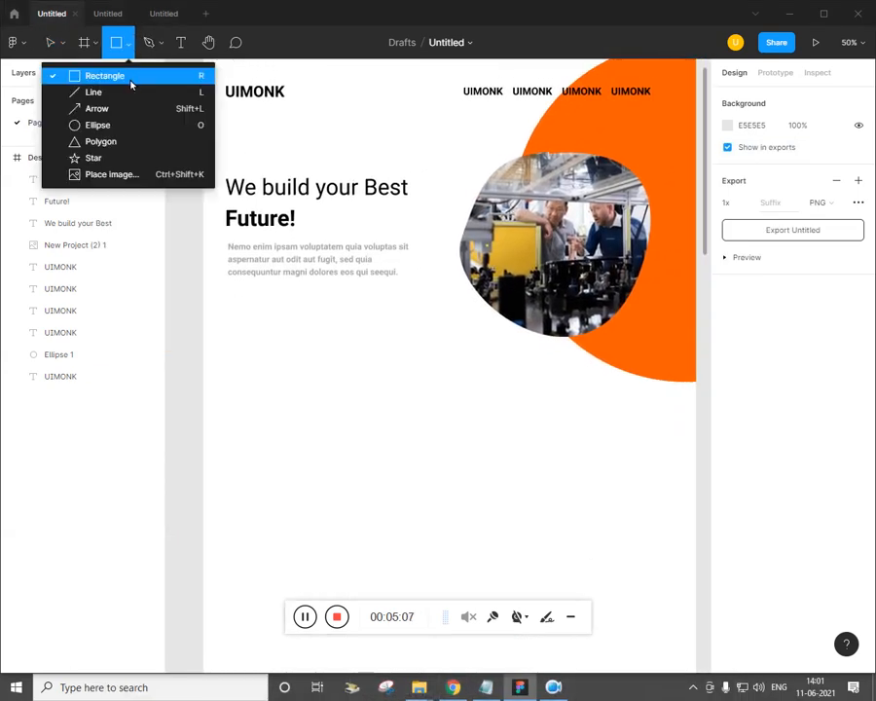
click(129, 76)
drag(230, 291, 318, 324)
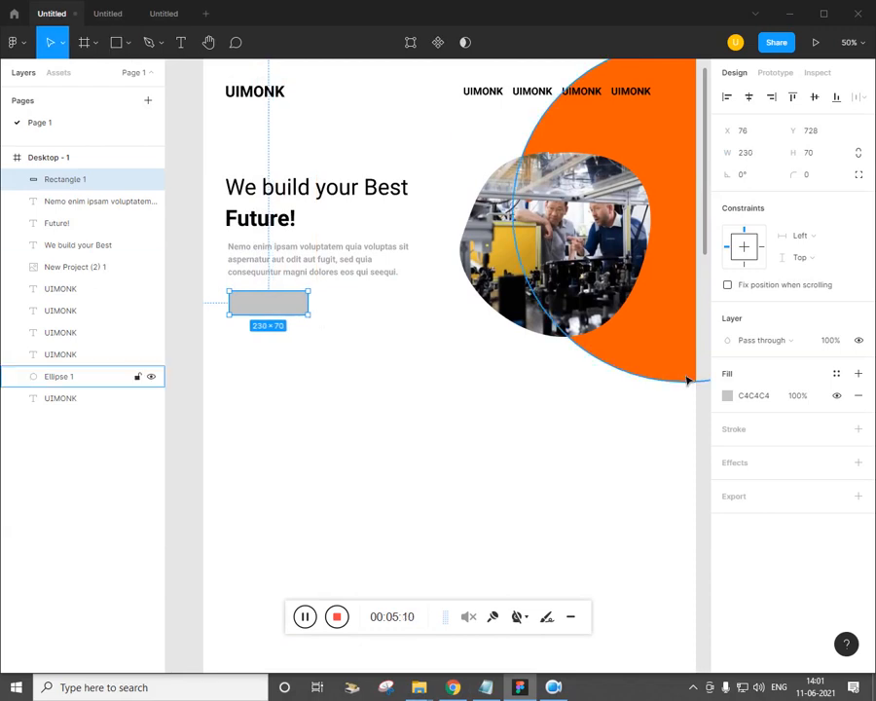
click(727, 396)
click(597, 608)
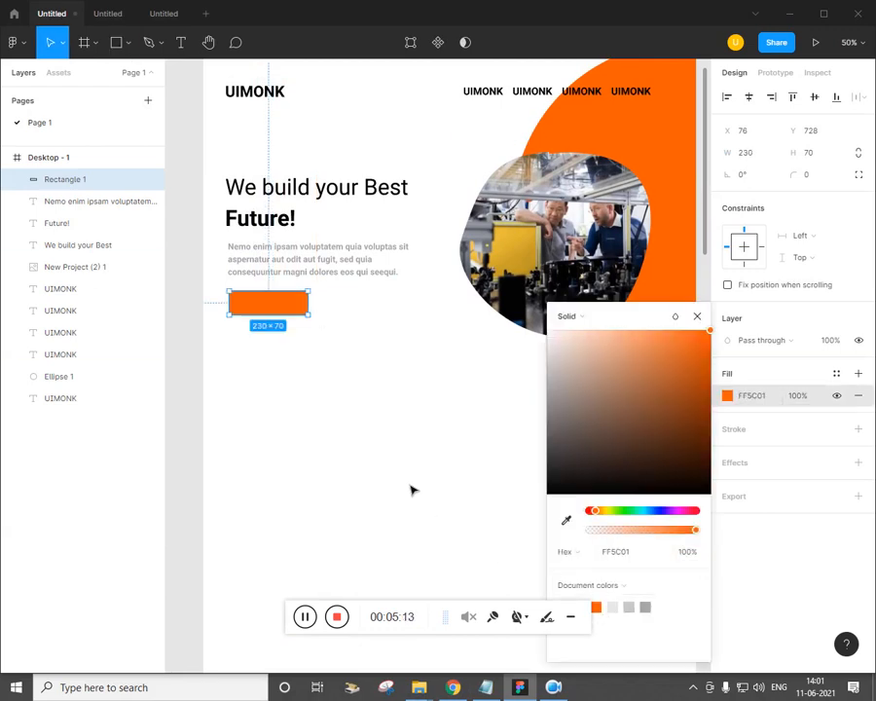
click(409, 487)
key(shift+0)
drag(437, 430, 577, 421)
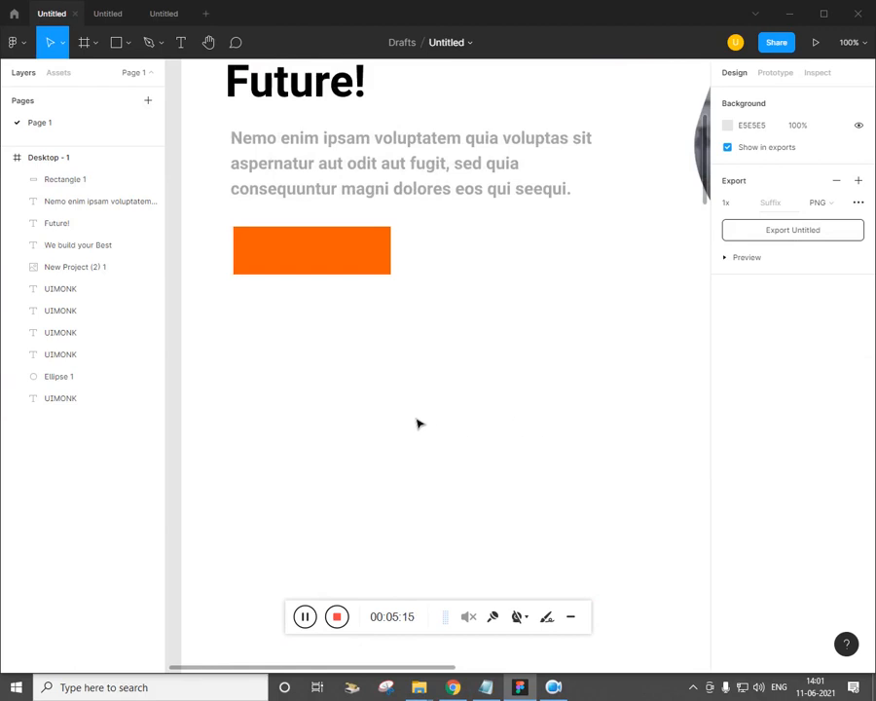
Add the text 'View Our Work' below the rectangle, coloured white FFFFFF
key(t)
click(255, 336)
click(454, 689)
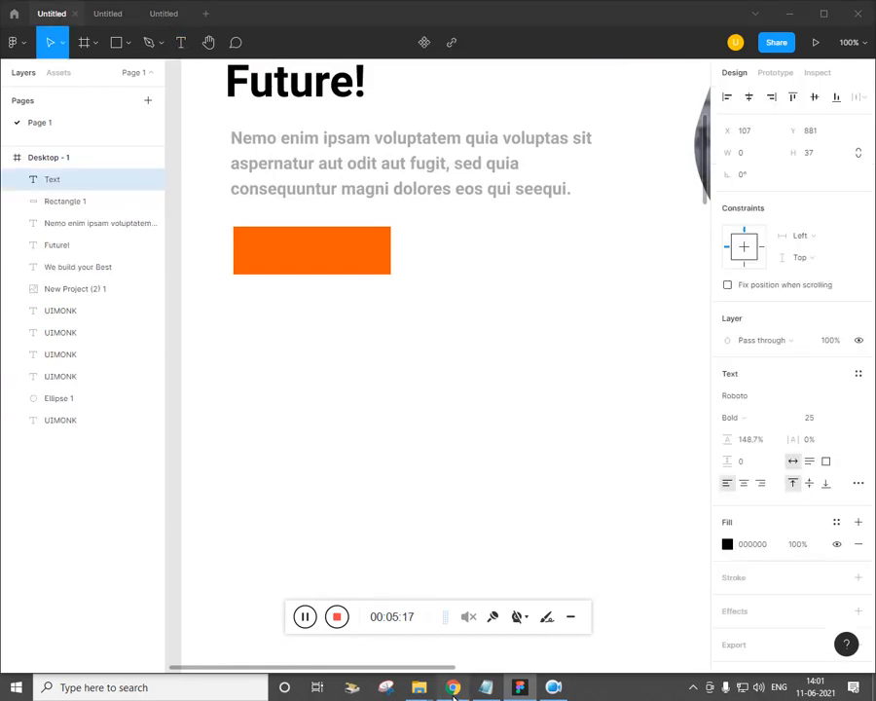
click(453, 690)
text(Vi)
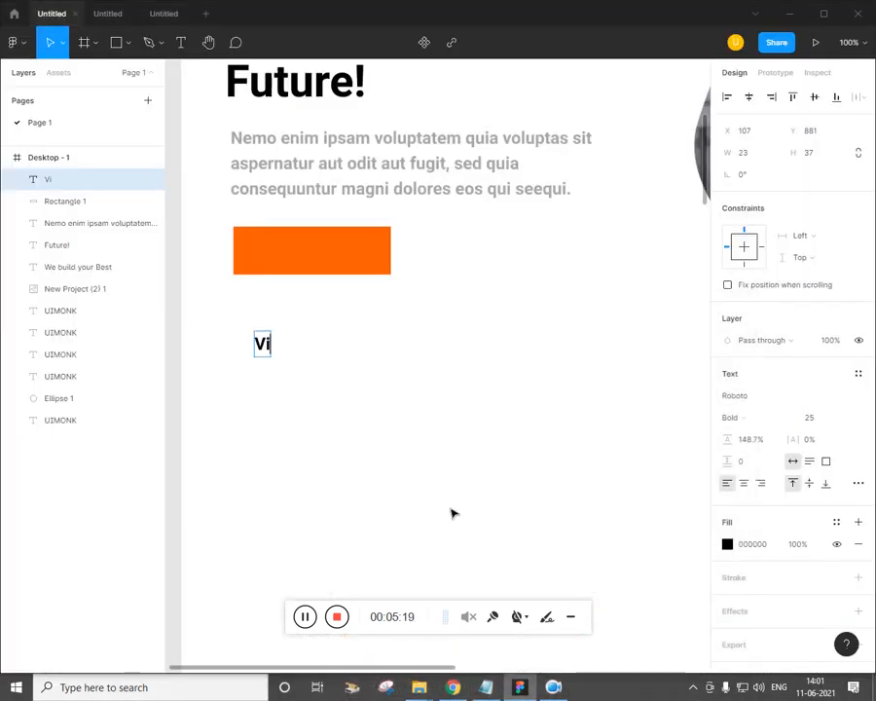
text(ew Our Work)
key(ctrl+a)
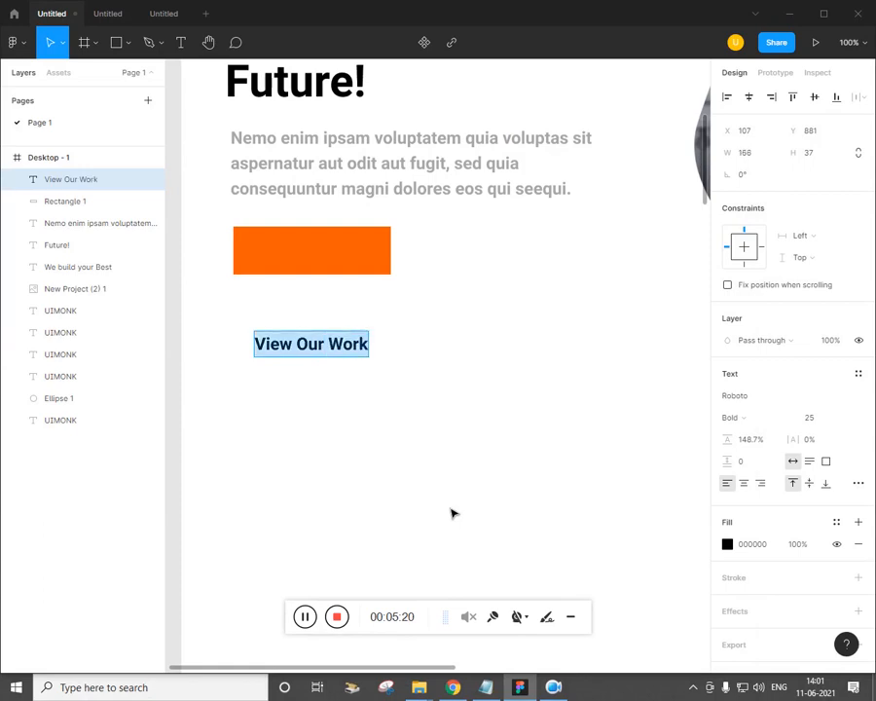
click(727, 545)
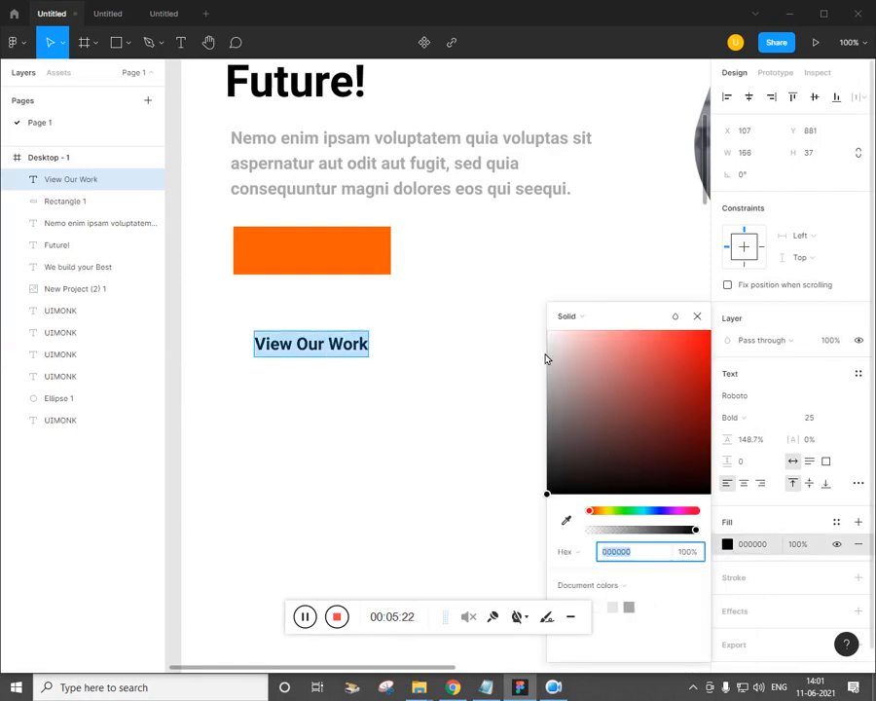
text(FFFFFF)
key(Return)
Move the label onto the orange rectangle and give the rectangle corner radius 50
drag(325, 347, 326, 266)
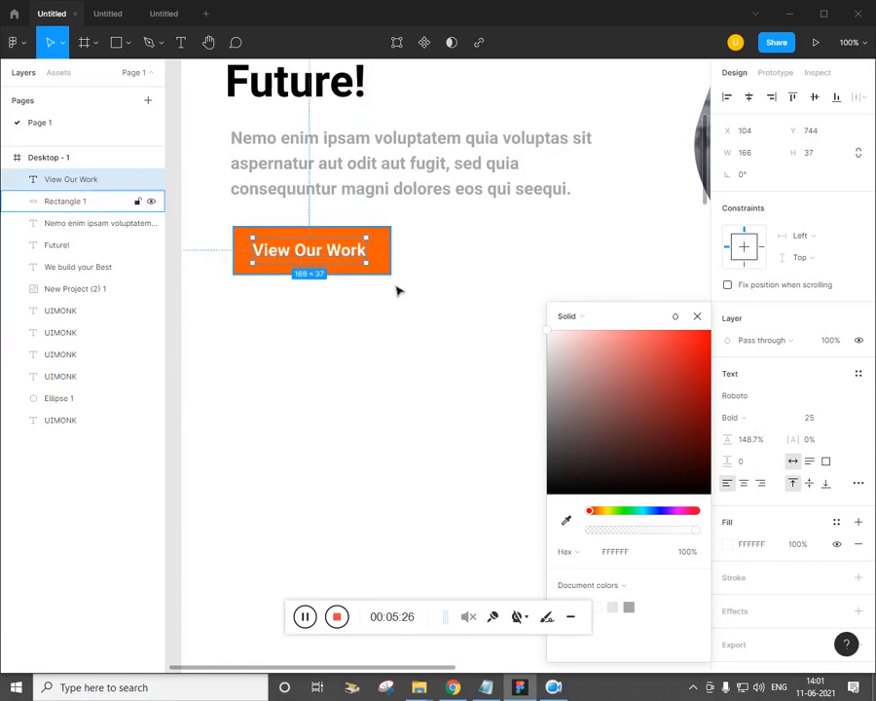
click(392, 275)
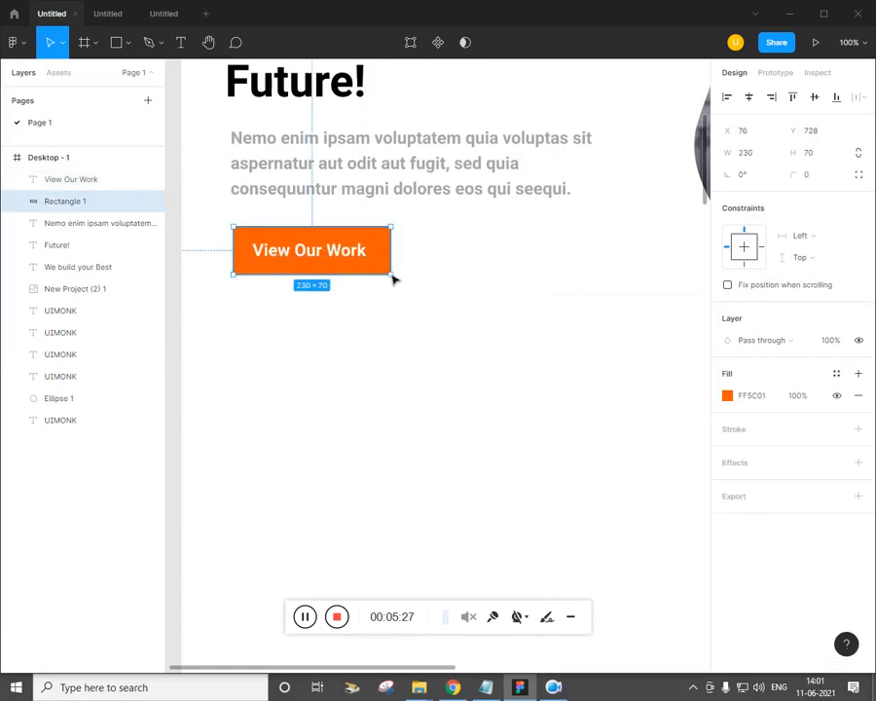
click(813, 176)
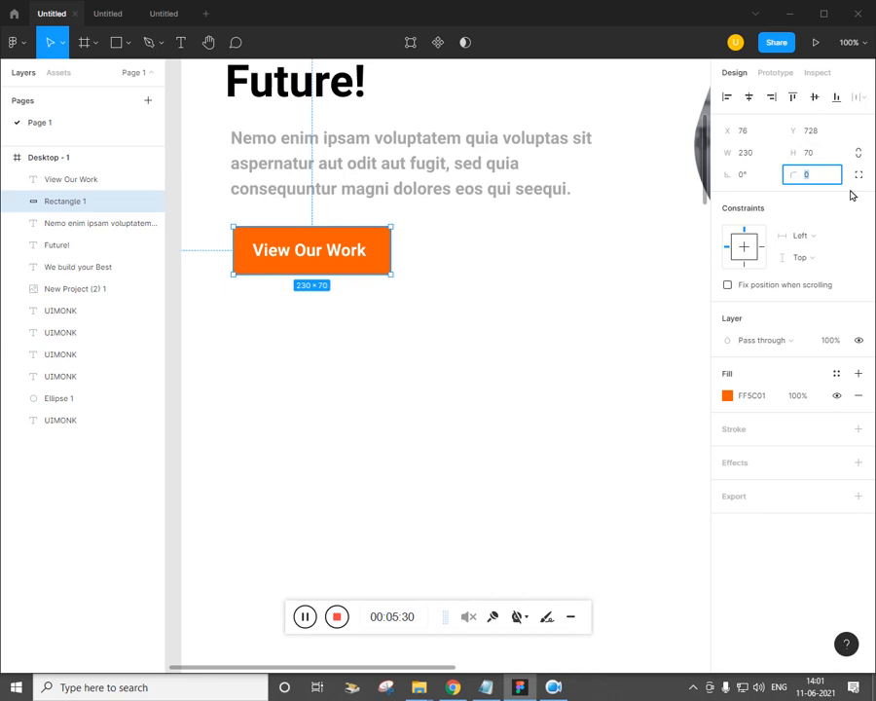
text(50)
key(Return)
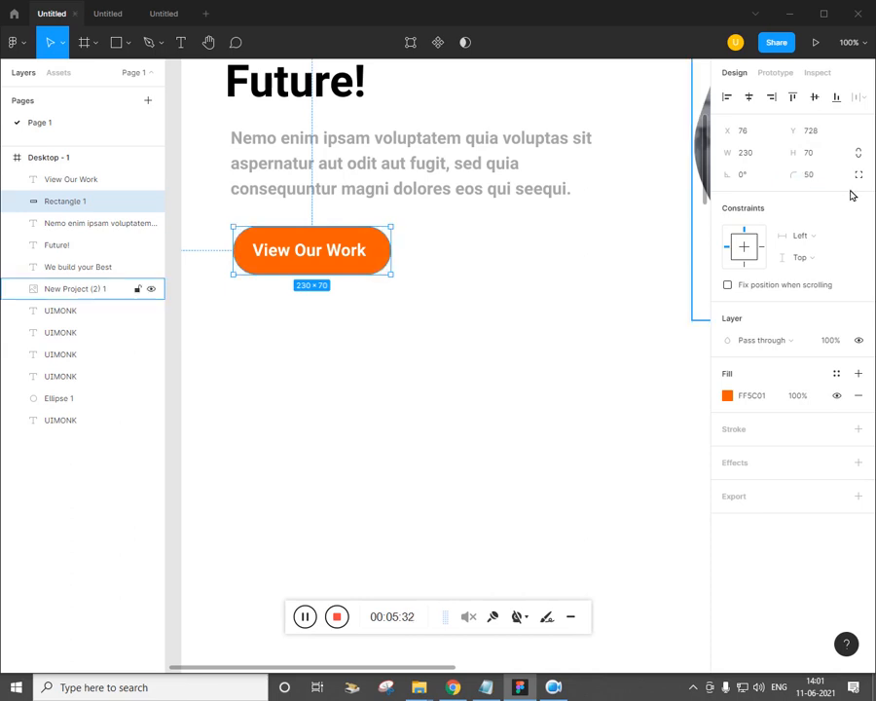
click(542, 251)
key(ctrl+minus)
key(ctrl+minus)
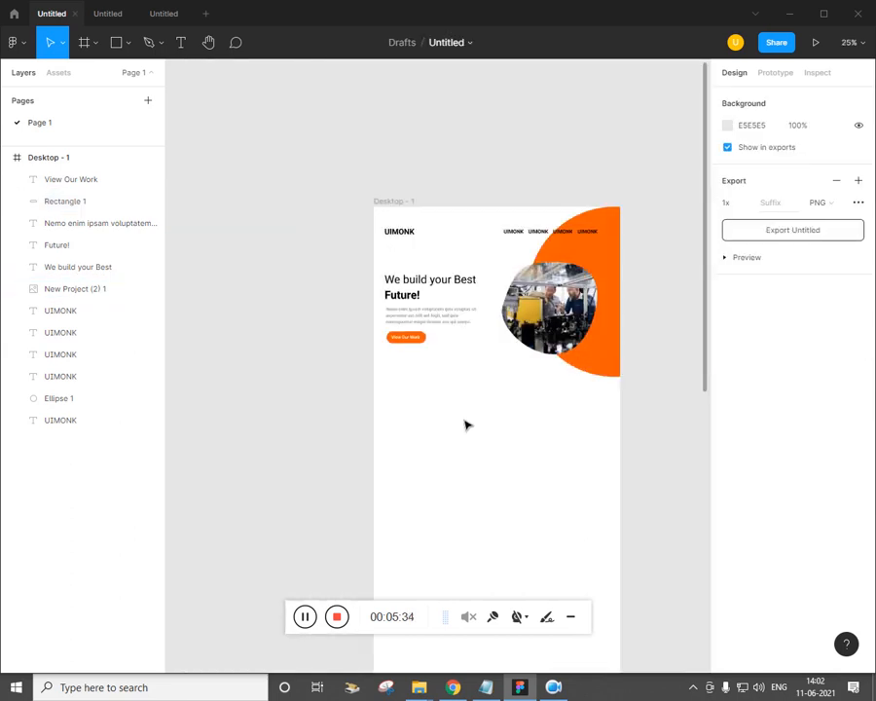
Duplicate the hero text and button left of the frame, grouping the copy's button text and rectangle
drag(464, 421, 342, 395)
drag(331, 300, 335, 277)
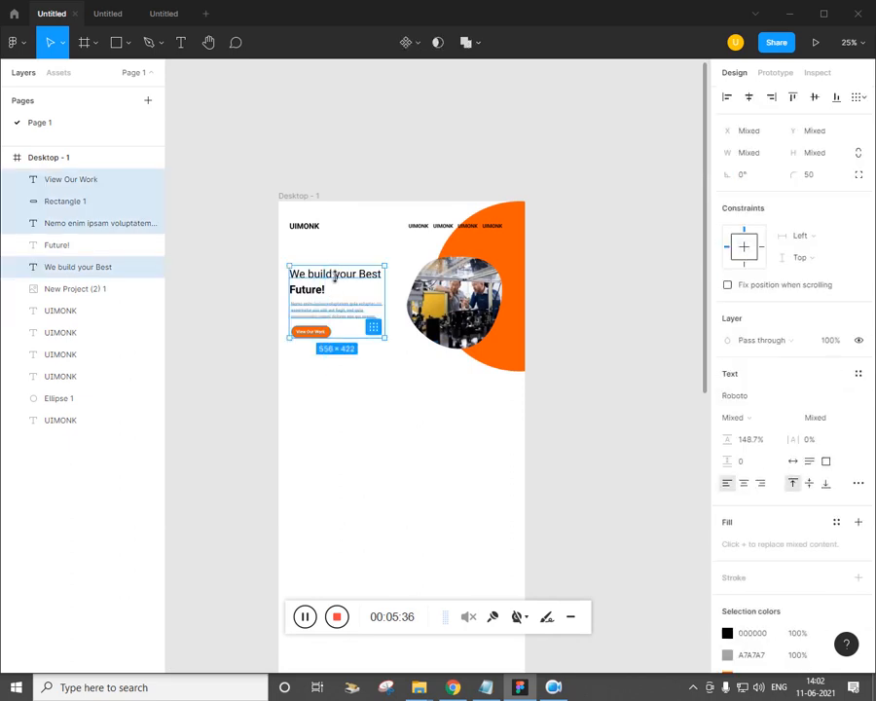
drag(335, 327, 208, 333)
click(221, 432)
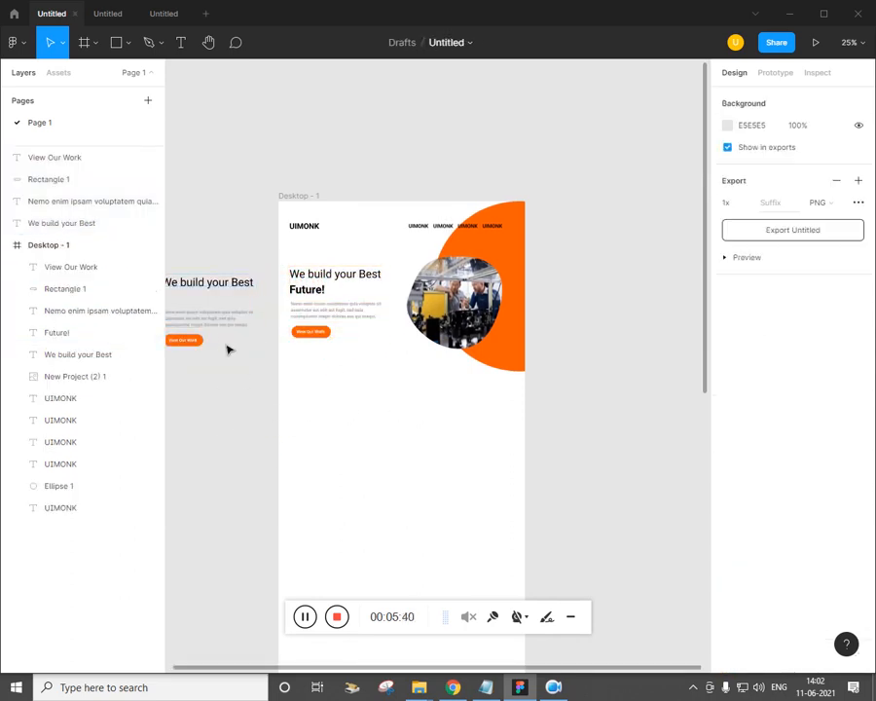
click(226, 314)
click(202, 341)
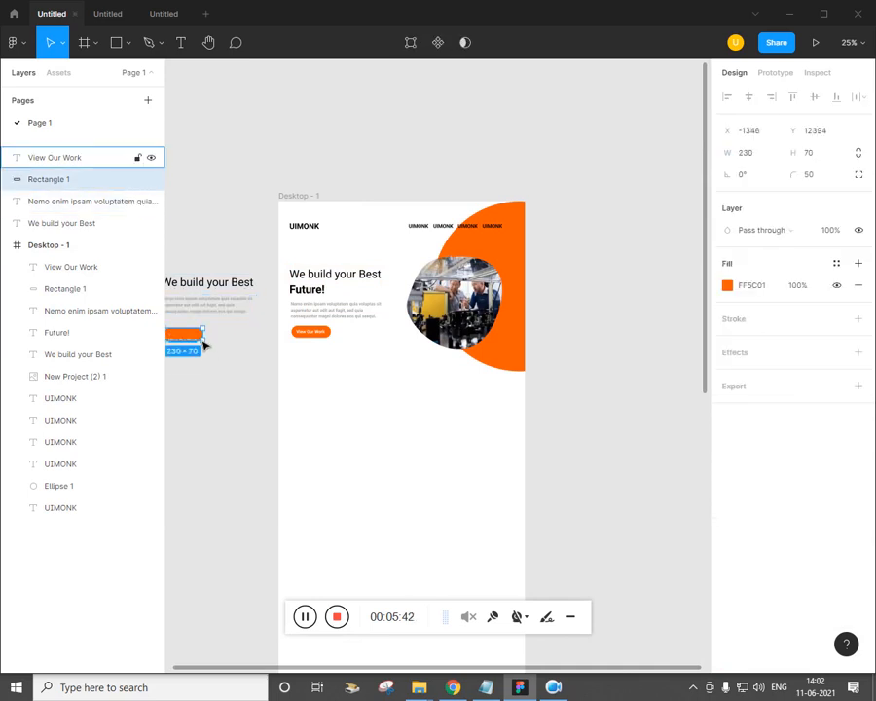
key(ctrl+z)
drag(207, 371, 191, 340)
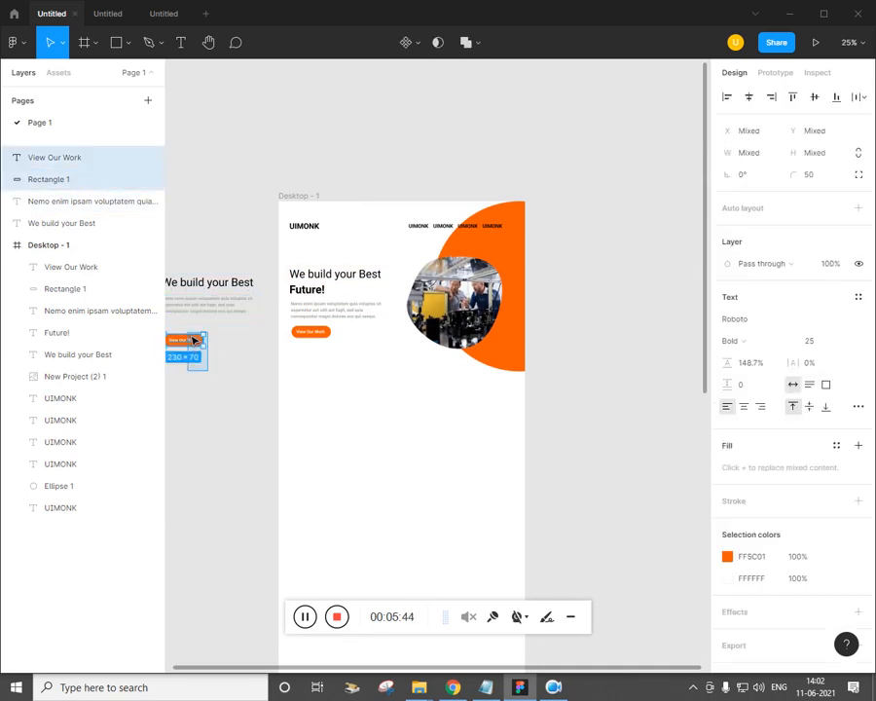
key(ctrl+g)
click(246, 417)
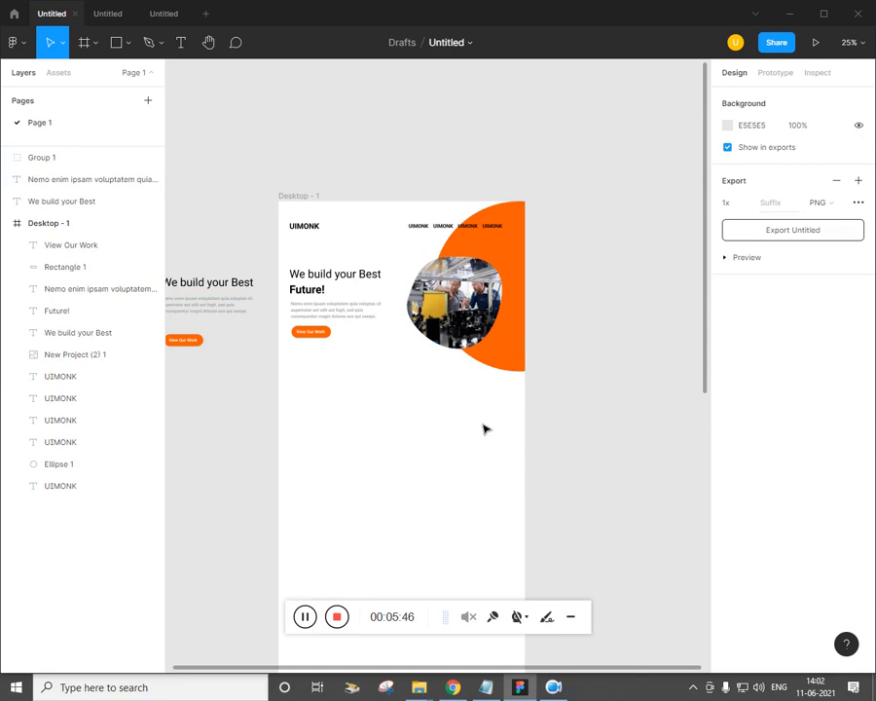
Group all contents of Desktop - 1 and rename the group 'Banner'
drag(560, 441, 286, 205)
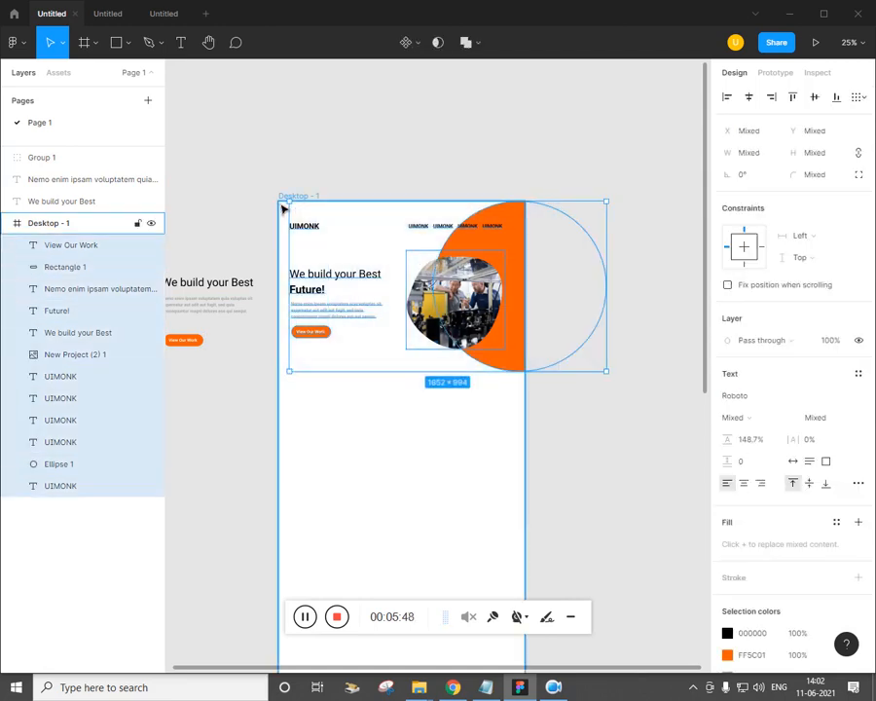
key(ctrl+g)
double_click(64, 249)
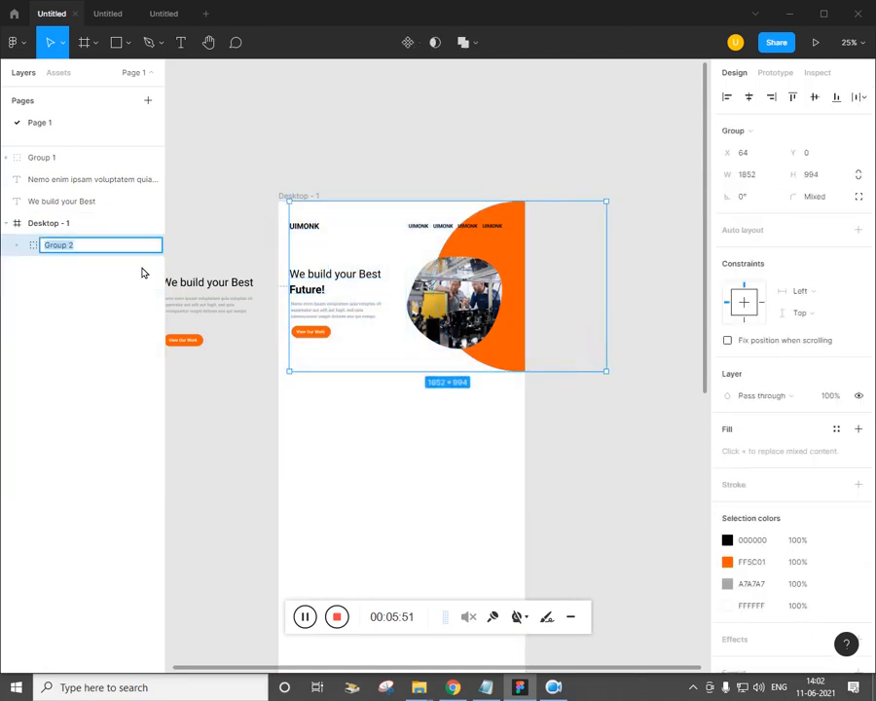
text(B)
text(anner)
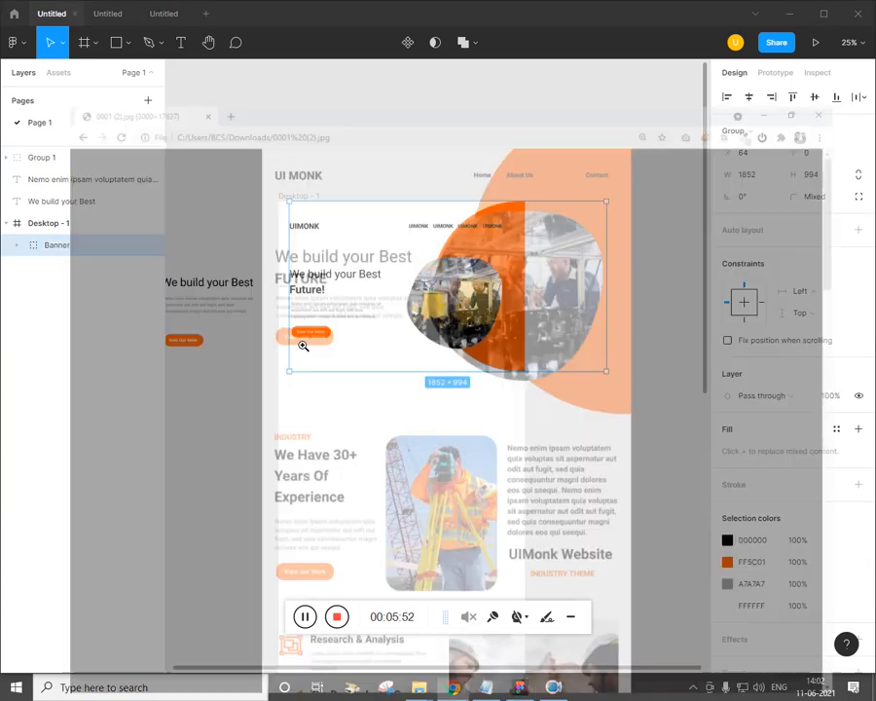
scroll(418, 369, down, 3)
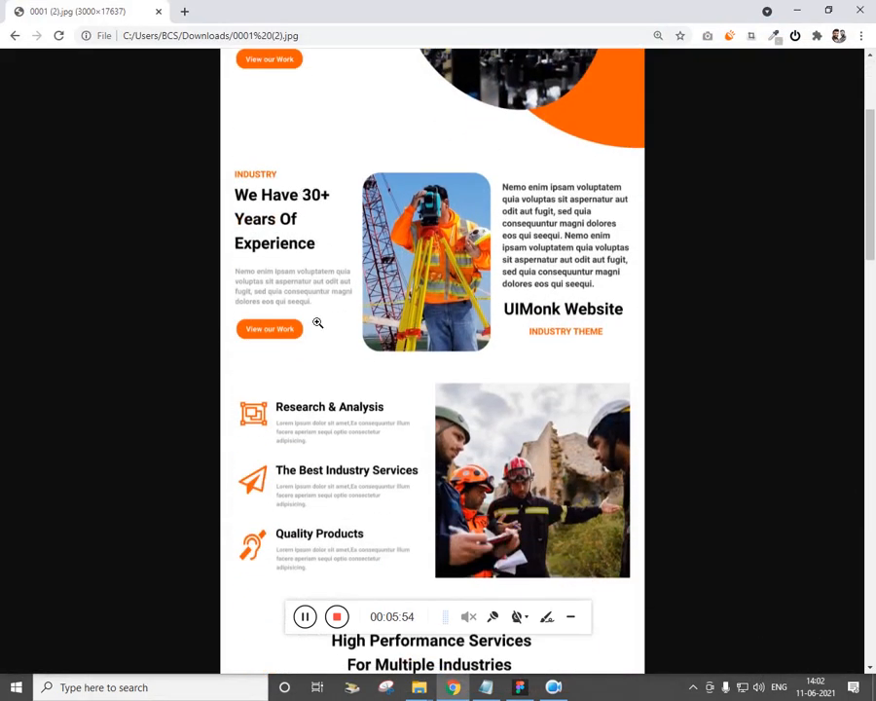
key(alt+Tab)
drag(431, 438, 456, 343)
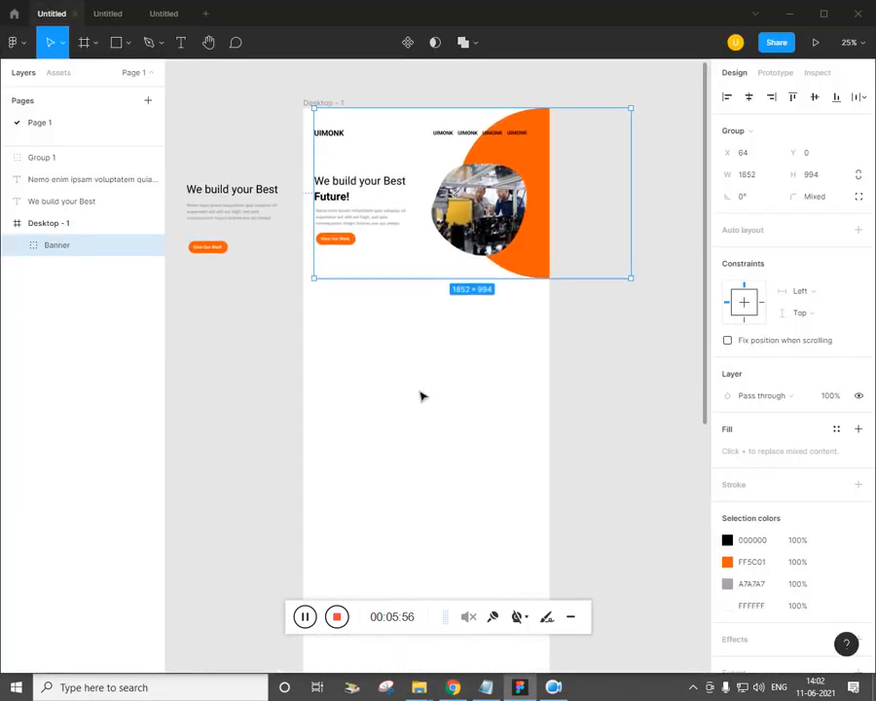
click(421, 392)
key(alt+Tab)
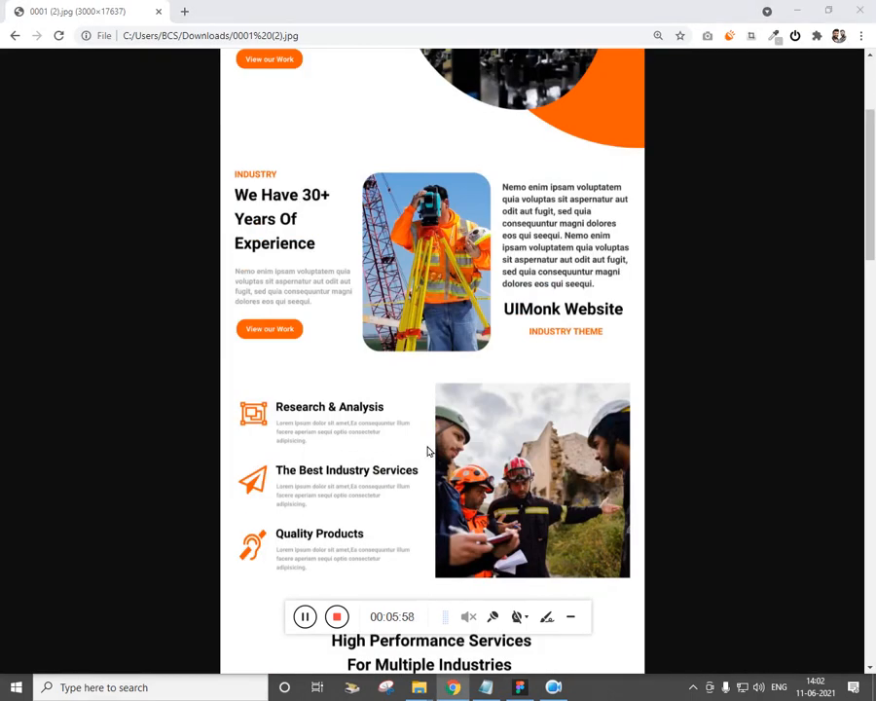
key(alt+Tab)
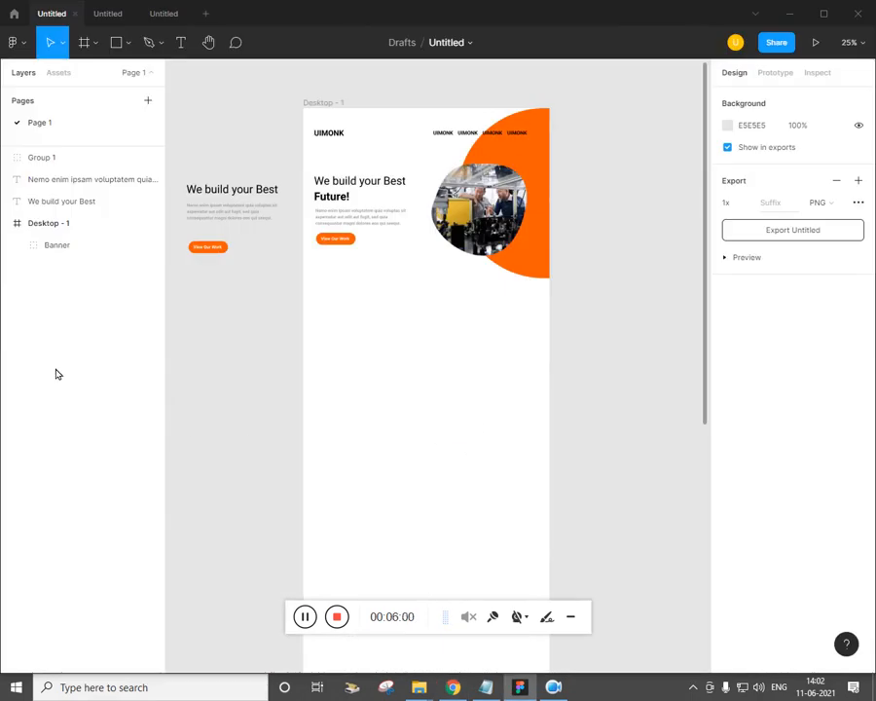
Add a layout grid to Desktop - 1 set to 3 columns with margin 50
click(58, 232)
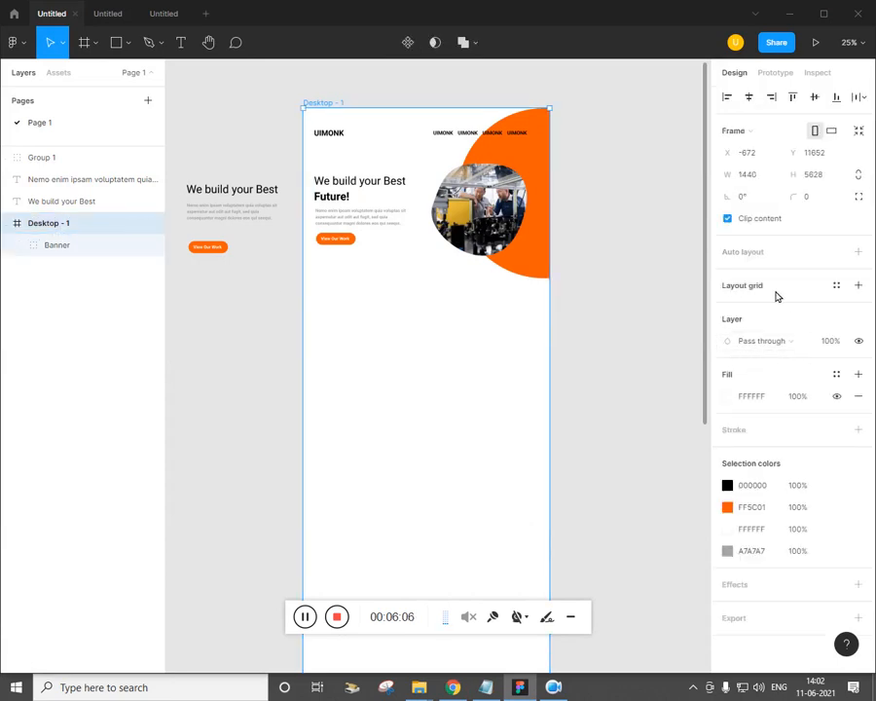
click(837, 286)
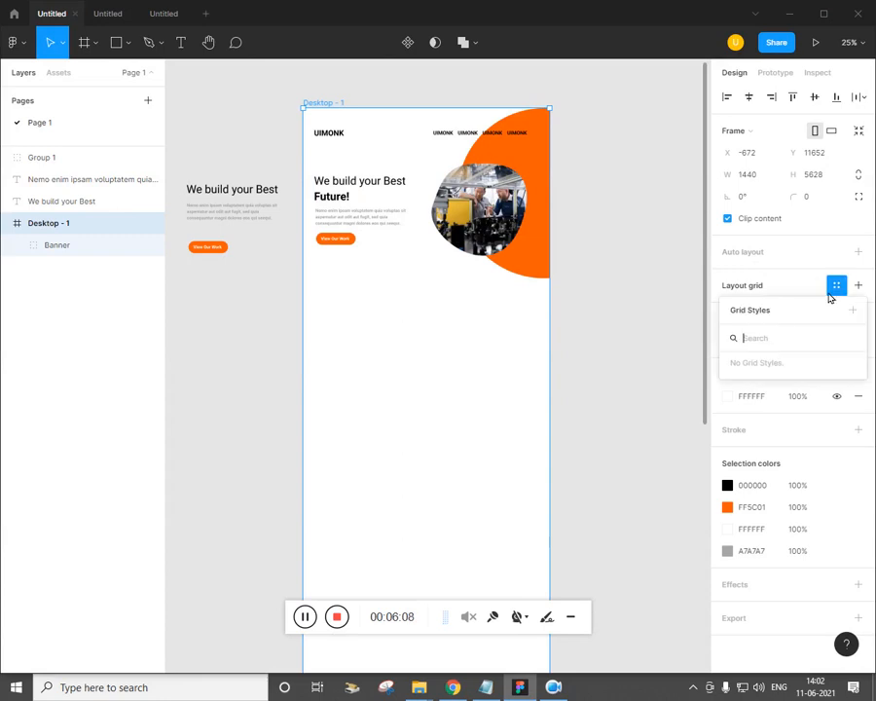
click(761, 289)
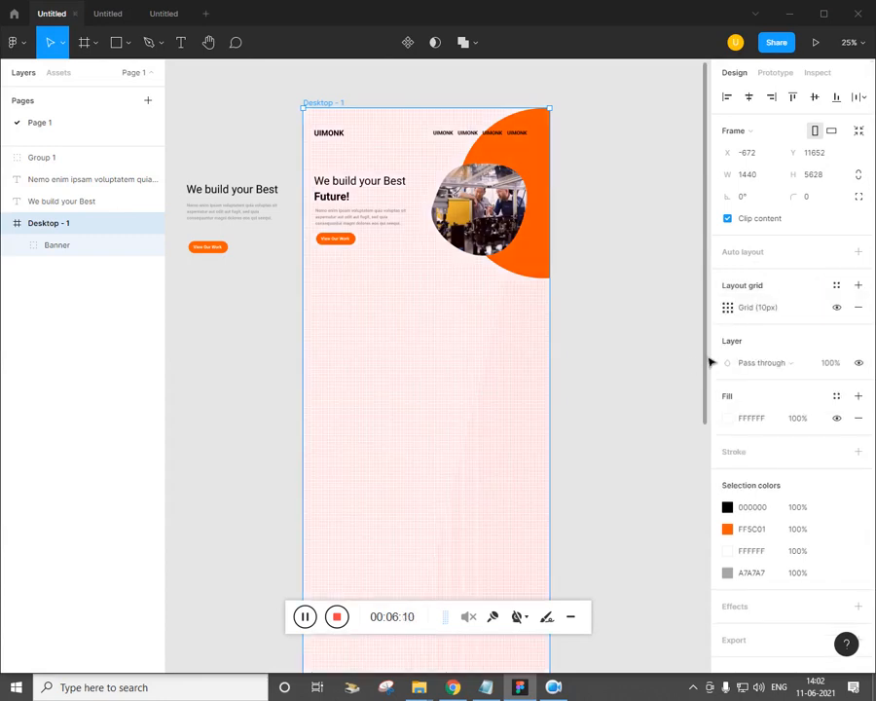
click(731, 310)
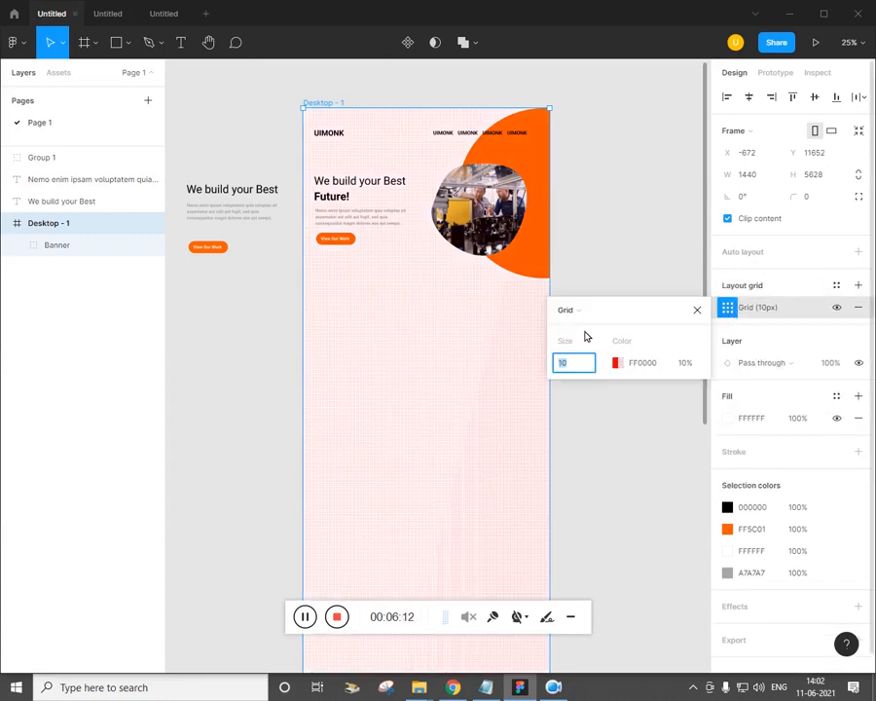
click(570, 310)
click(602, 328)
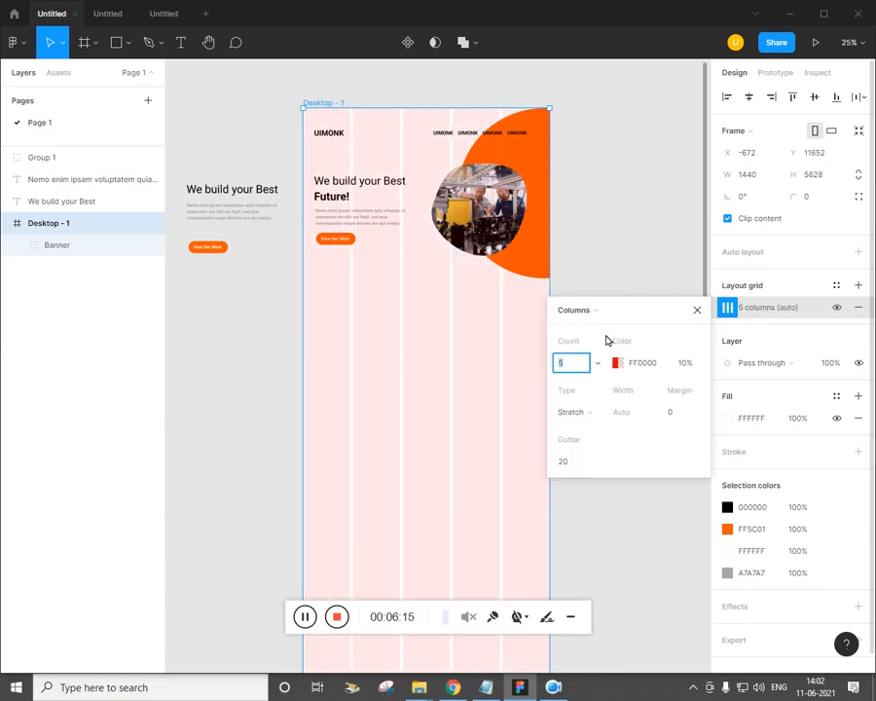
click(568, 373)
text(3)
key(Return)
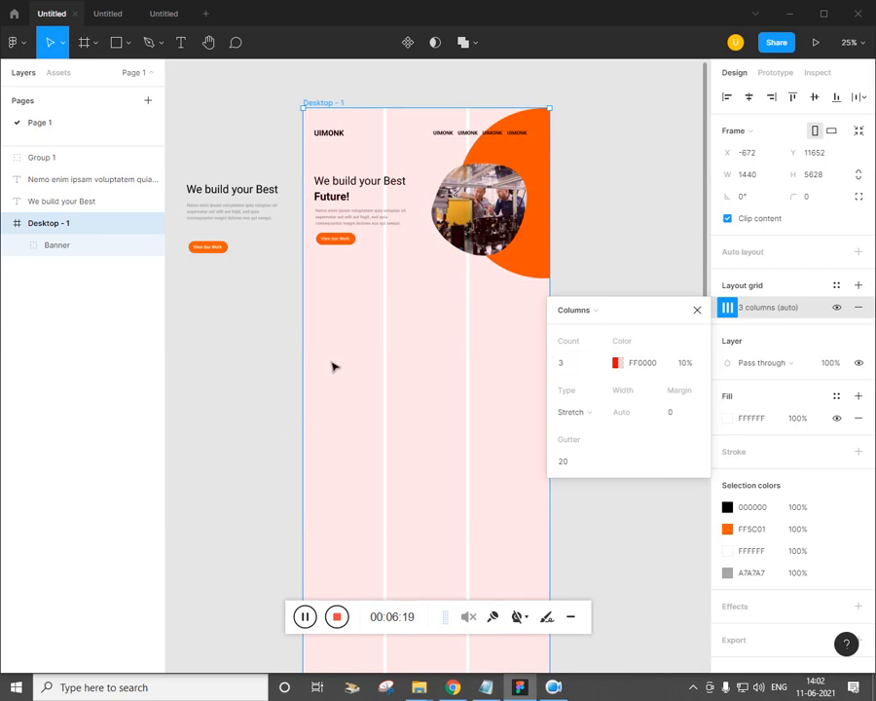
click(672, 413)
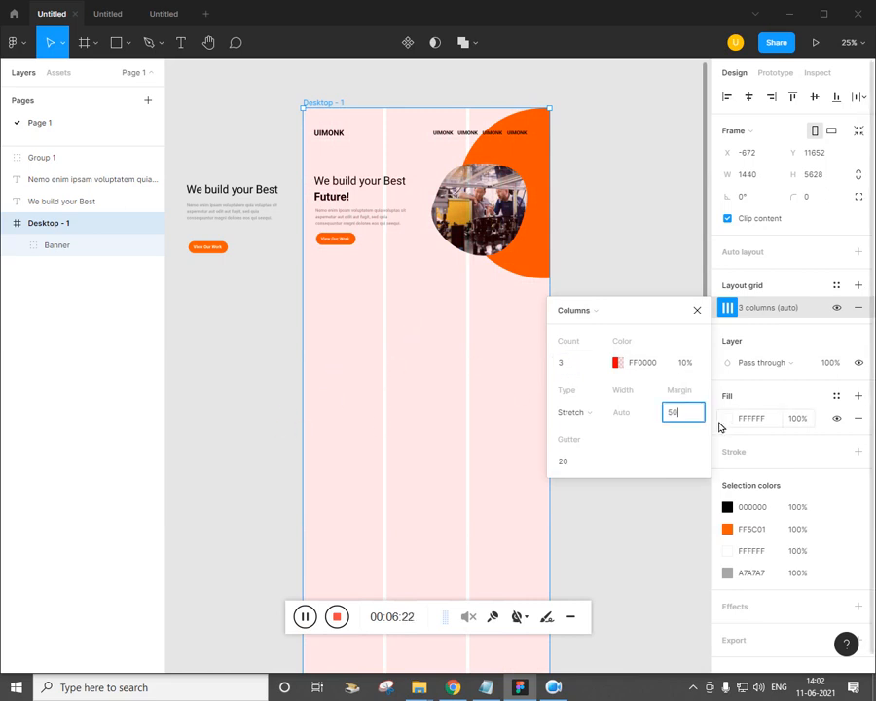
key(Return)
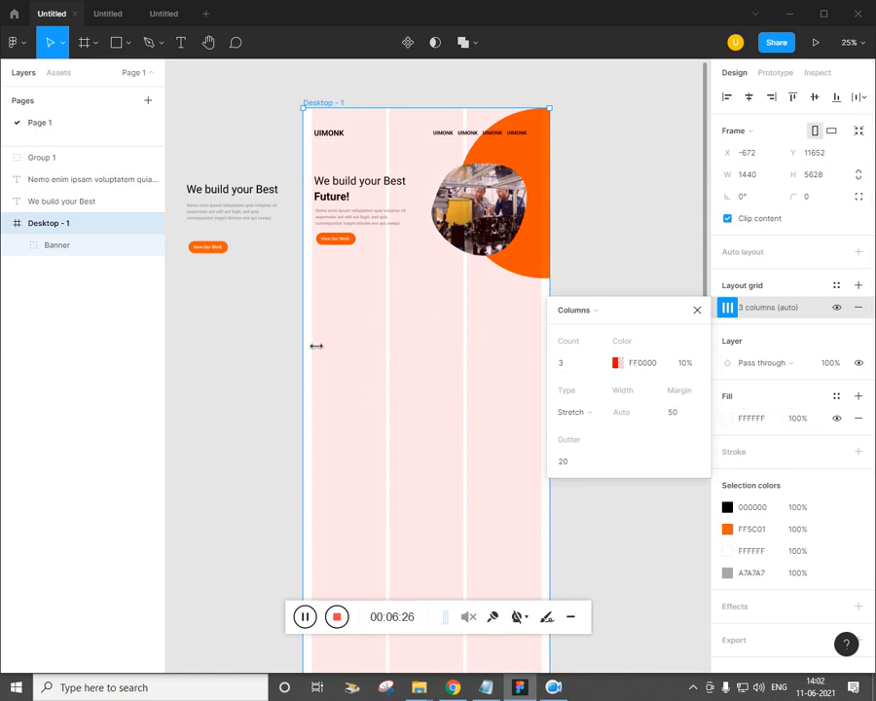
Hide the column layout grid on Desktop - 1
click(343, 298)
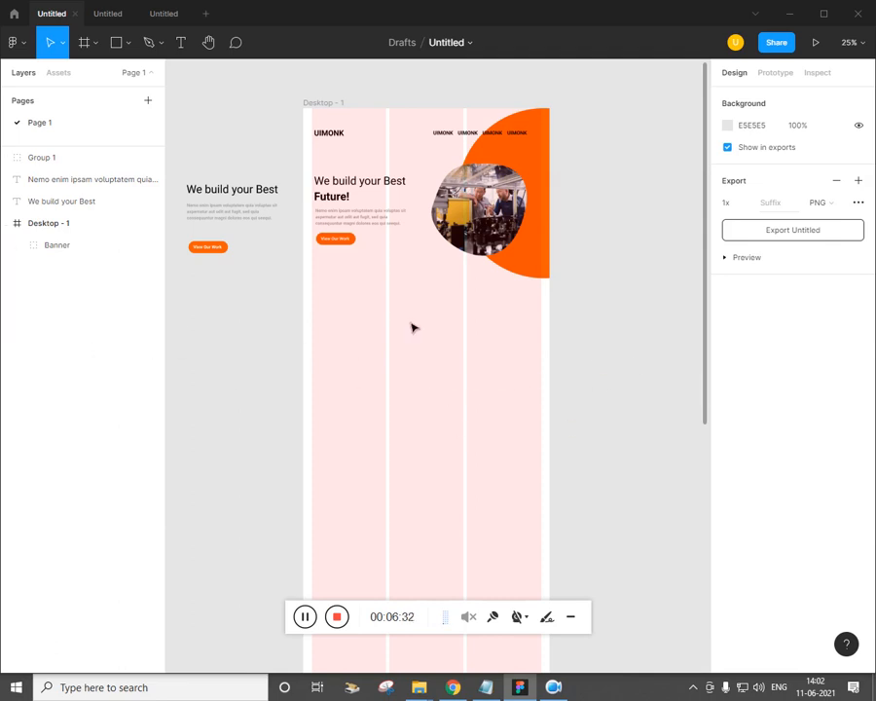
click(68, 230)
click(435, 309)
click(56, 226)
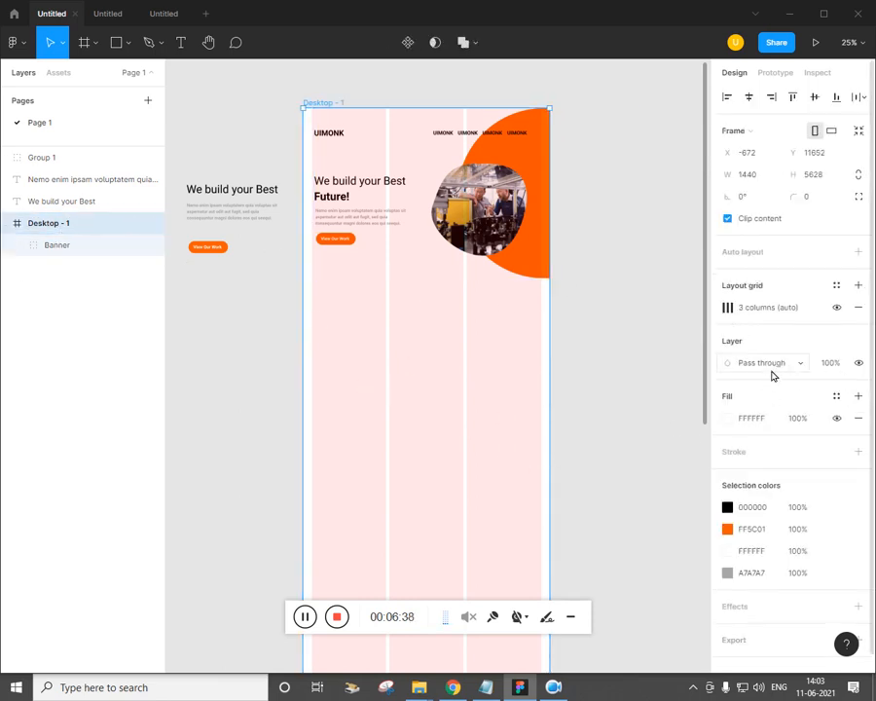
click(837, 308)
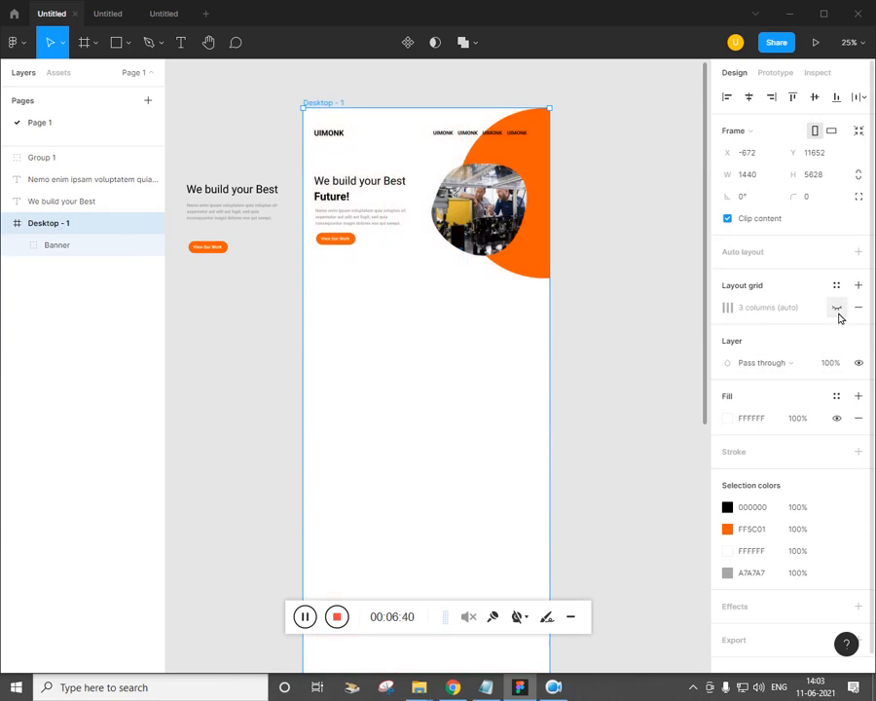
click(517, 418)
Alt-drag a copy of the 'We build your Best' heading below the hero and narrow its box
key(ctrl+plus)
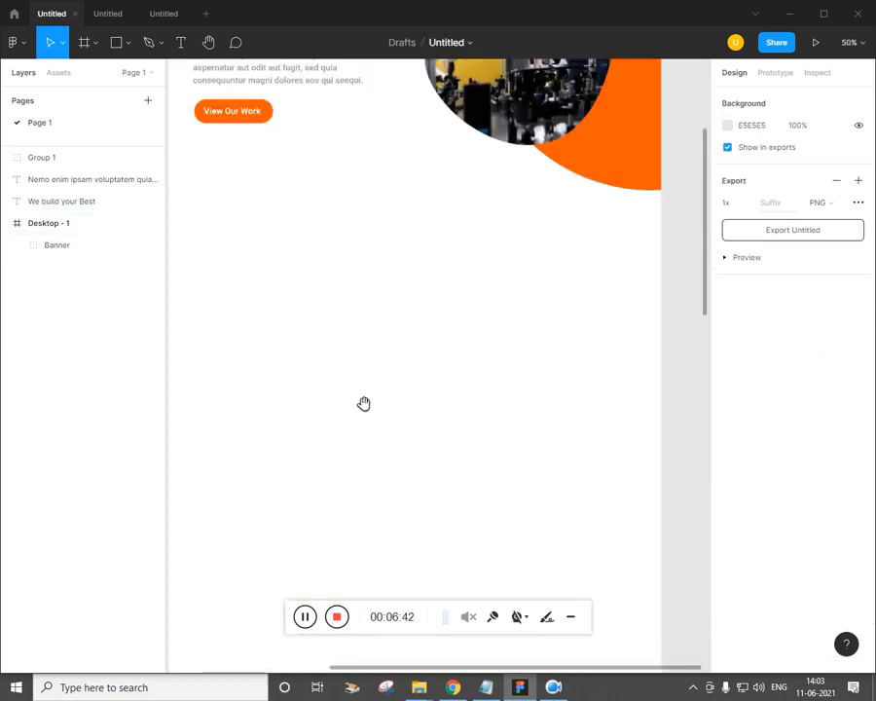
drag(354, 408, 379, 419)
click(452, 687)
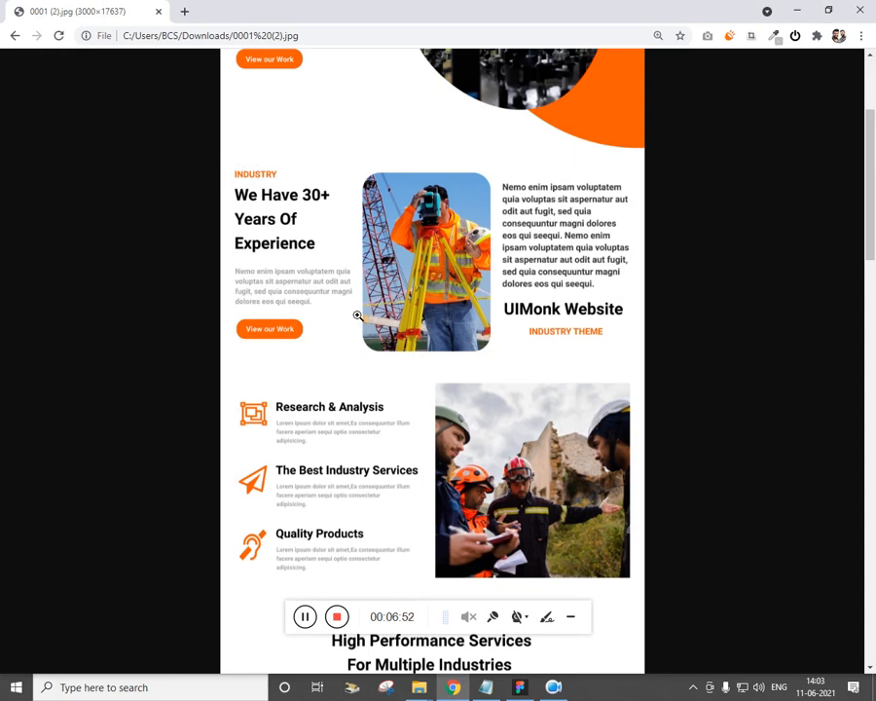
key(alt+Tab)
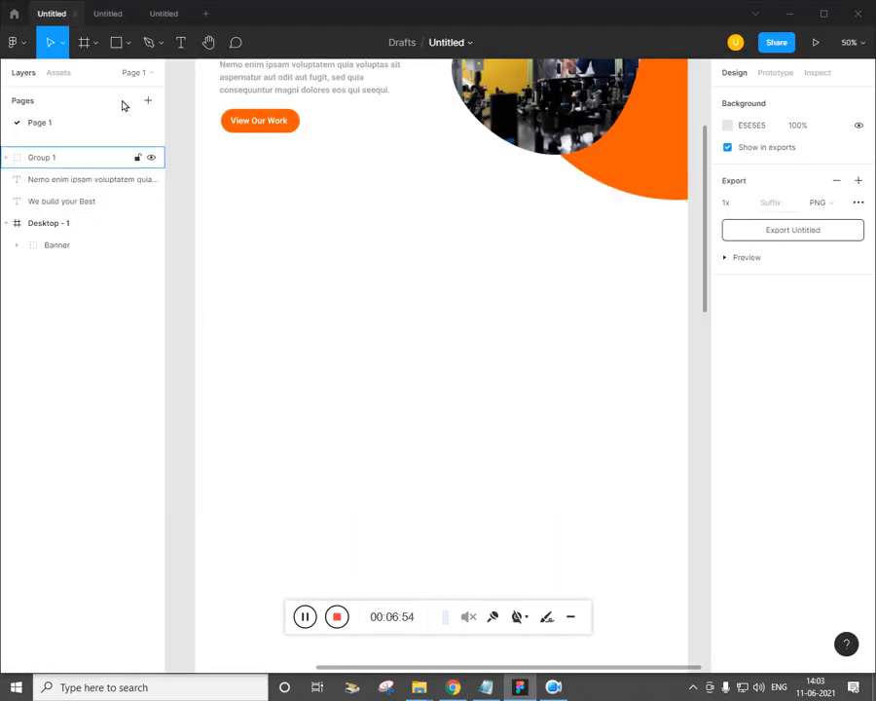
key(alt+Tab)
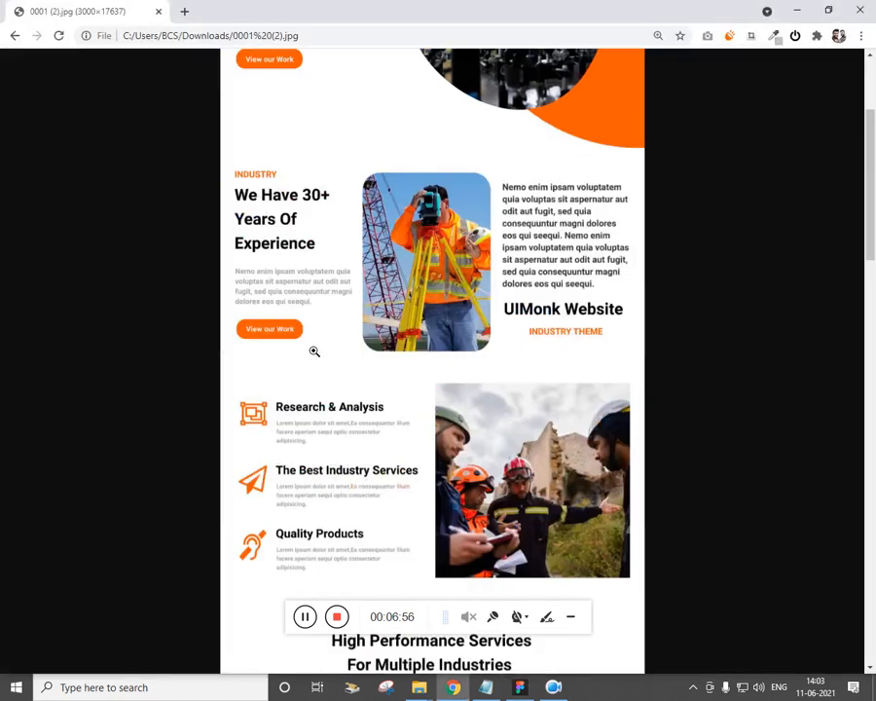
key(alt+Tab)
key(minus)
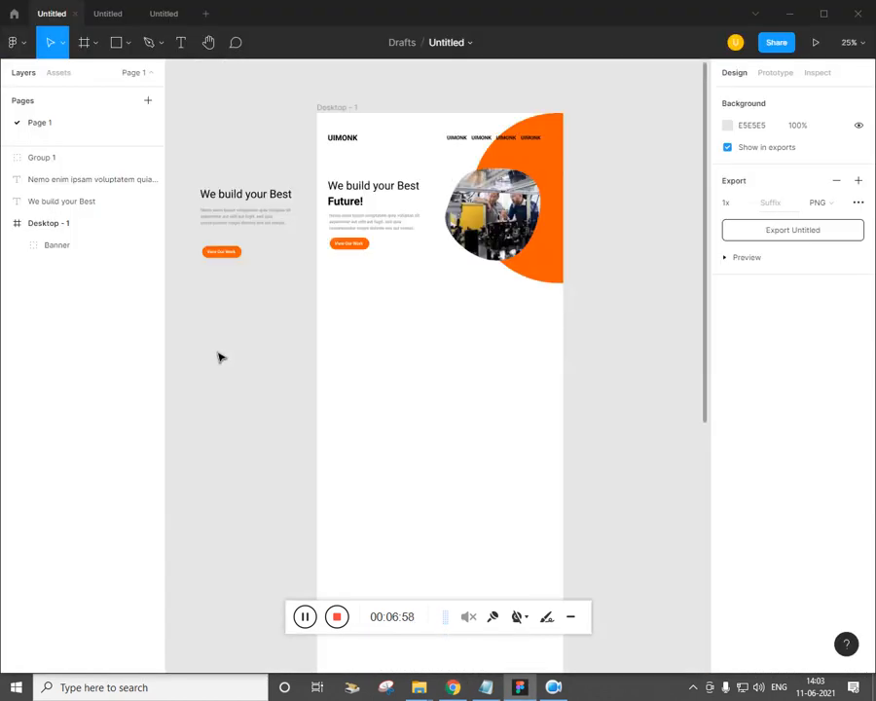
drag(275, 199, 404, 309)
key(alt+Tab)
key(alt+Tab)
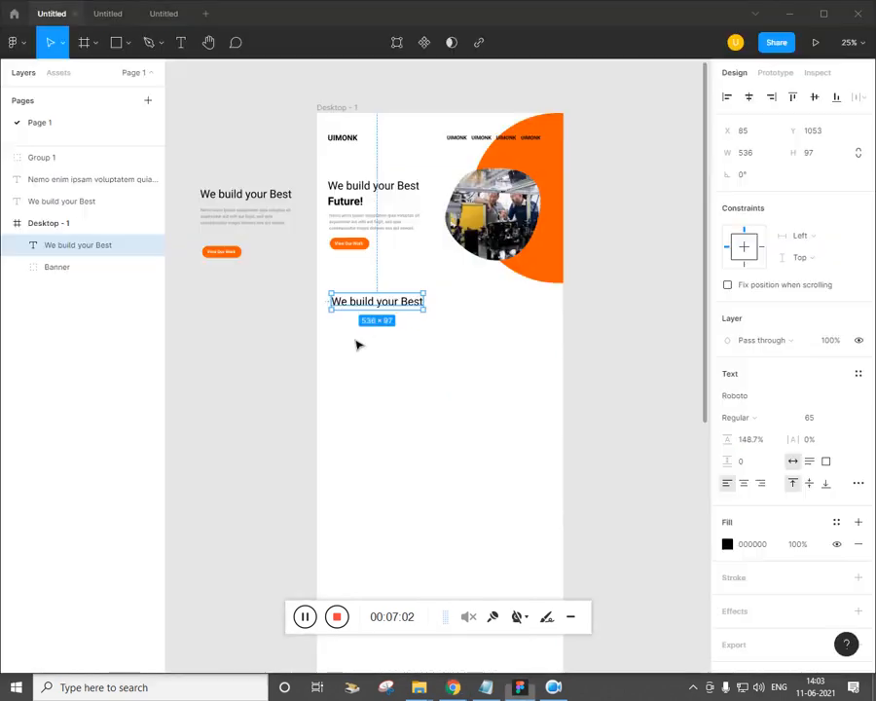
drag(434, 313, 392, 312)
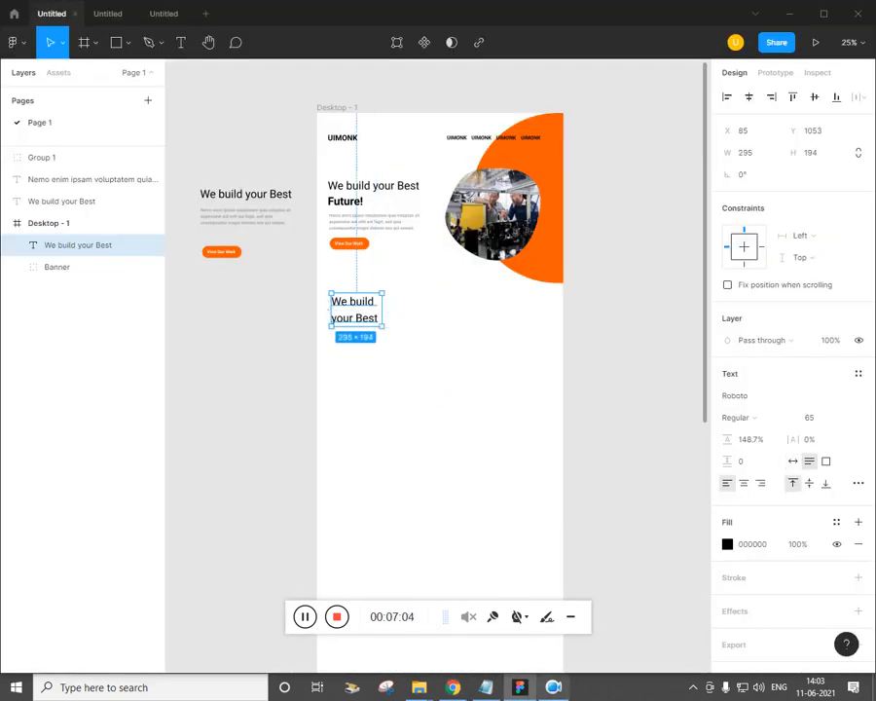
Replace the copied heading's text with 'We Have 30+ Years Of Experience' from the notes
key(alt+Tab)
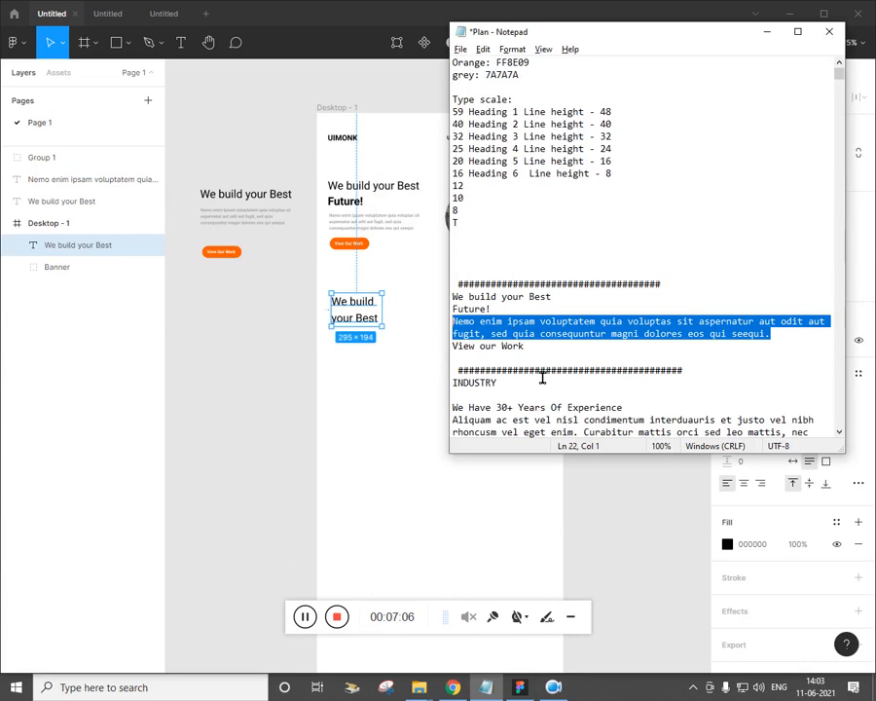
drag(542, 377, 426, 268)
key(Delete)
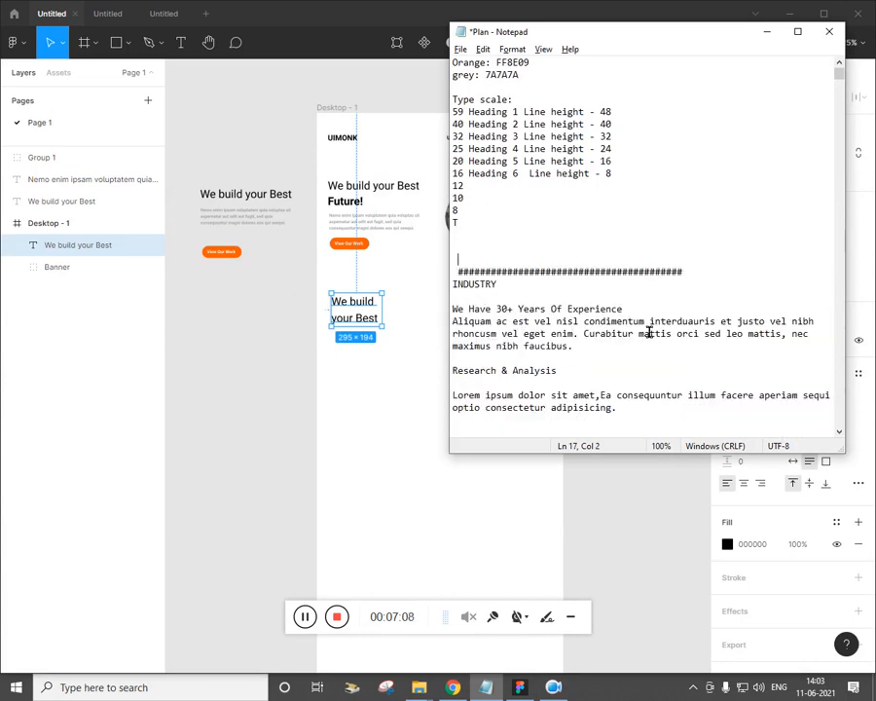
drag(624, 308, 453, 309)
key(ctrl+c)
double_click(356, 316)
key(ctrl+v)
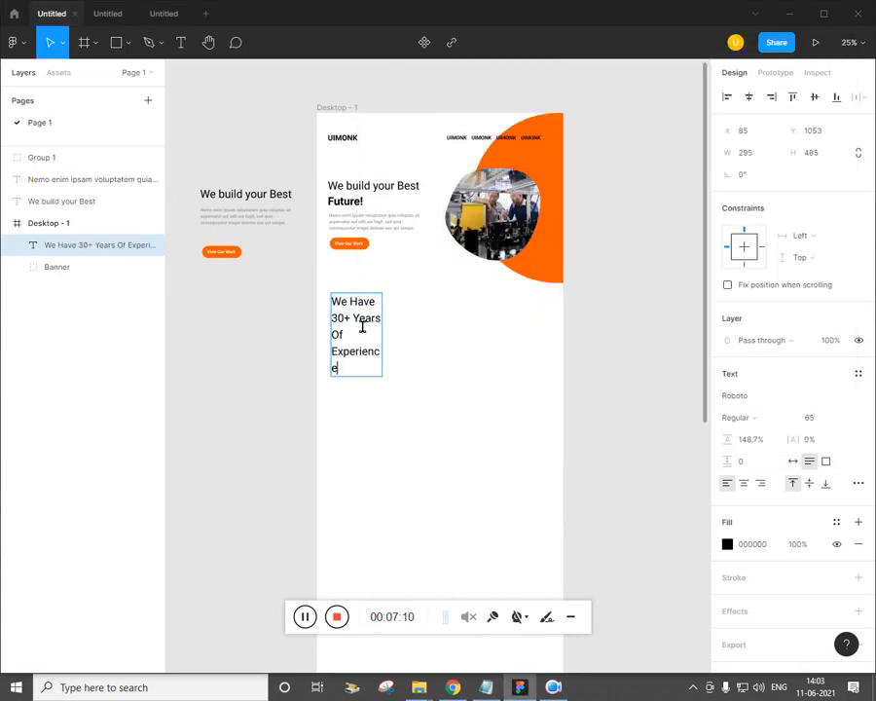
key(ctrl+plus)
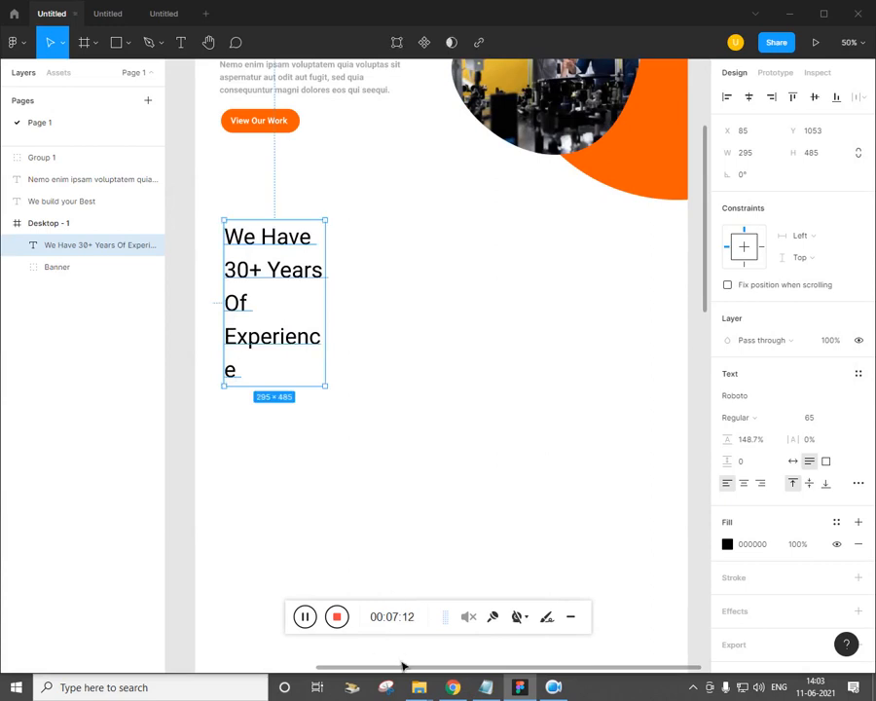
Widen the experience heading's text box and select its text for editing
click(452, 687)
click(519, 688)
drag(337, 300, 401, 300)
key(alt+Tab)
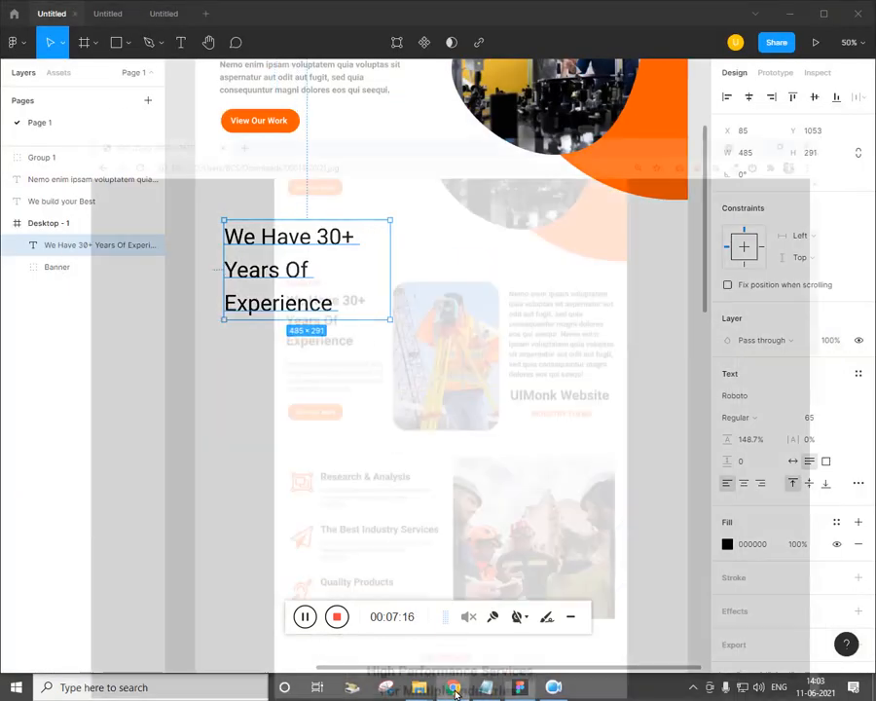
key(alt+Tab)
key(ctrl+a)
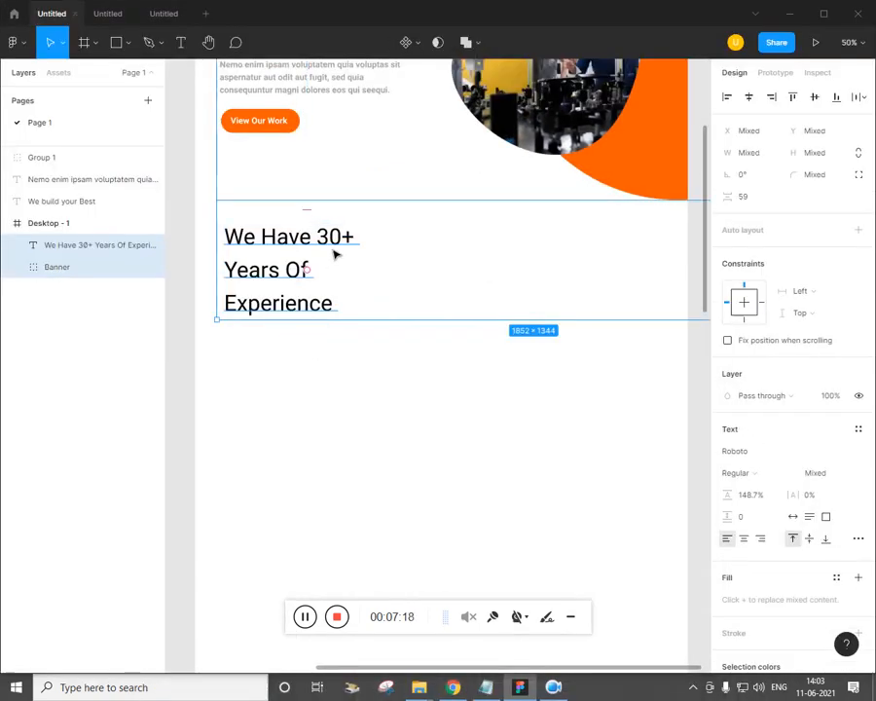
click(336, 275)
double_click(290, 270)
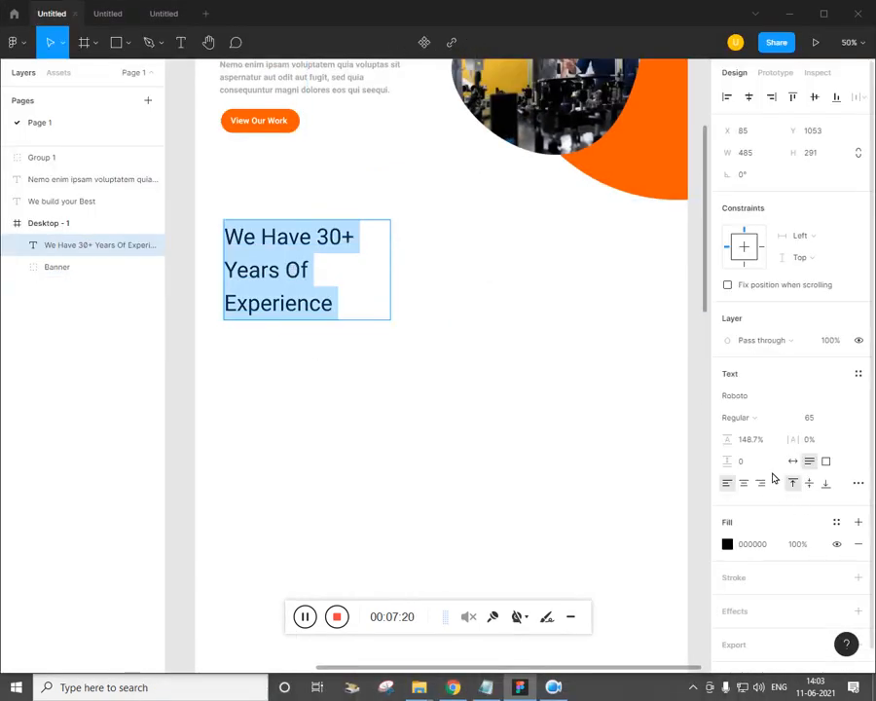
Try font sizes 45 and then 50 on the heading, comparing against the reference
click(816, 418)
key(Return)
key(alt+Tab)
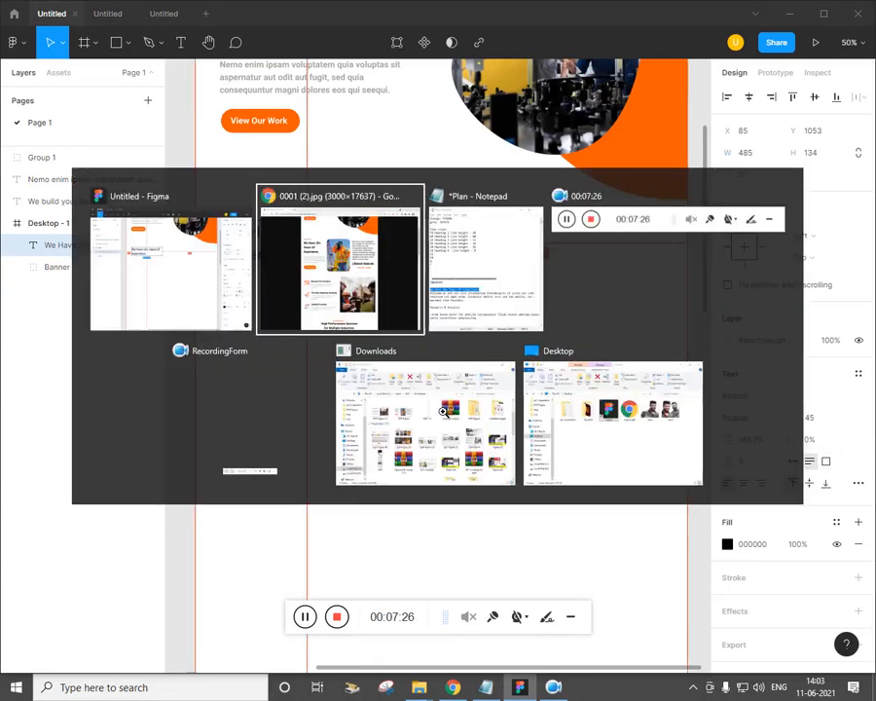
key(alt+Tab)
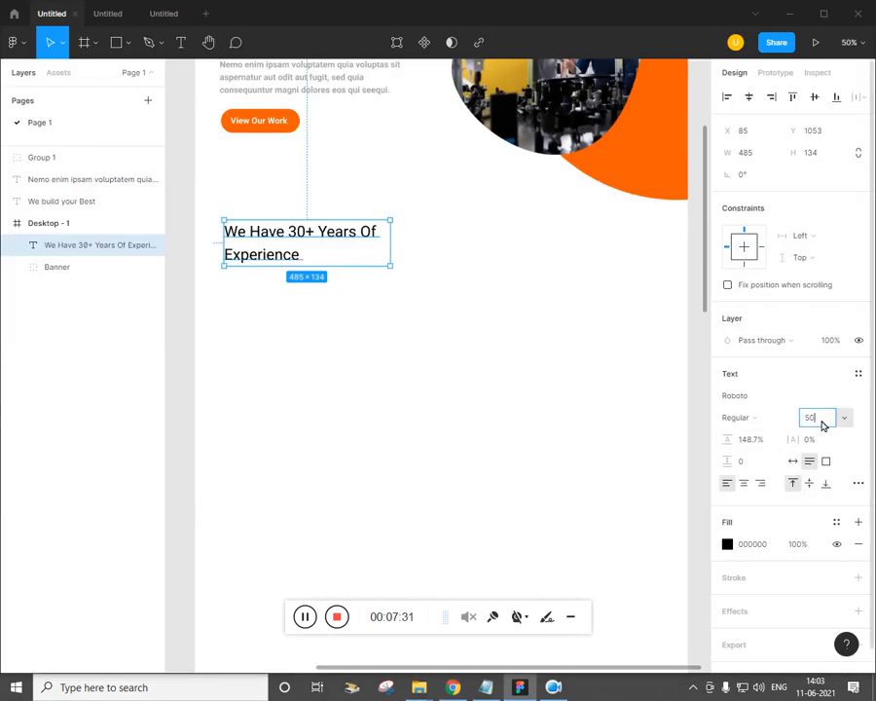
key(Return)
click(305, 398)
key(alt+Tab)
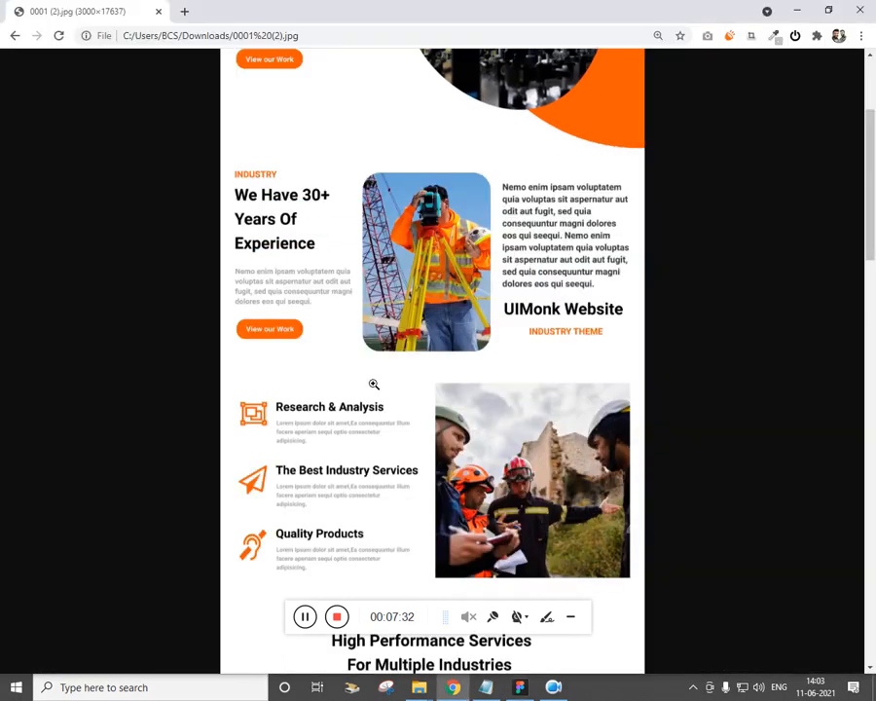
key(alt+Tab)
key(alt+Tab)
key(alt+Tab)
Return the heading to size 65 and adjust its width to wrap as 'We Have 30+ / Years Of / Experience'
click(373, 251)
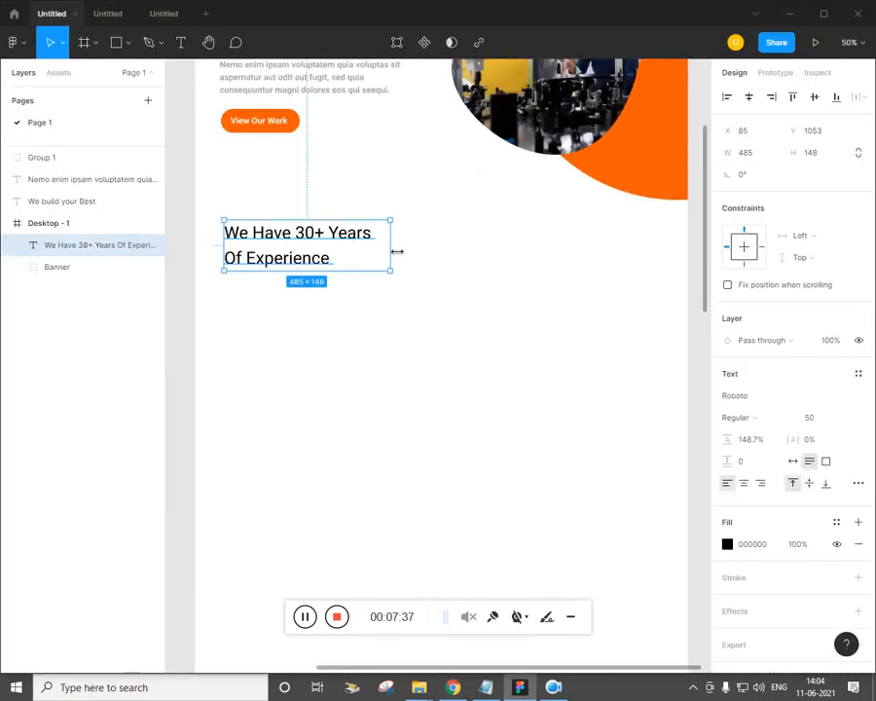
drag(397, 251, 363, 254)
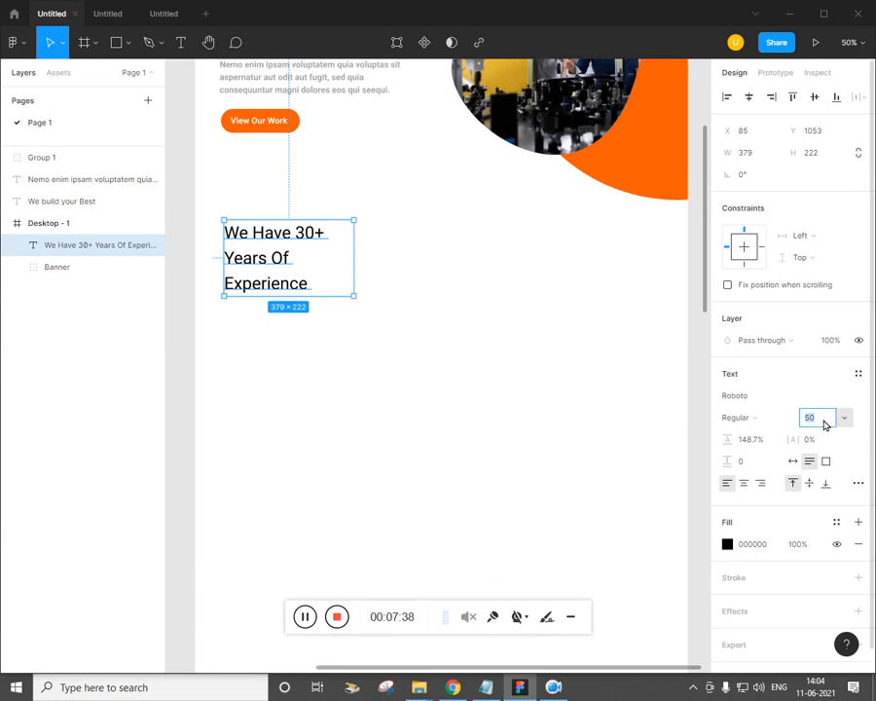
key(Return)
click(515, 404)
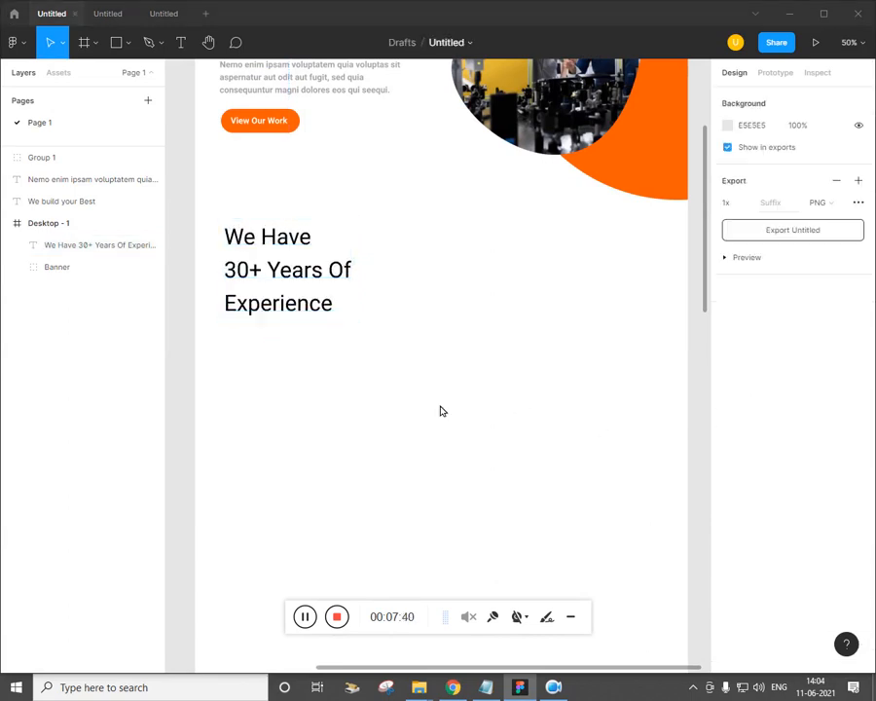
key(alt+Tab)
key(alt+Tab)
click(351, 285)
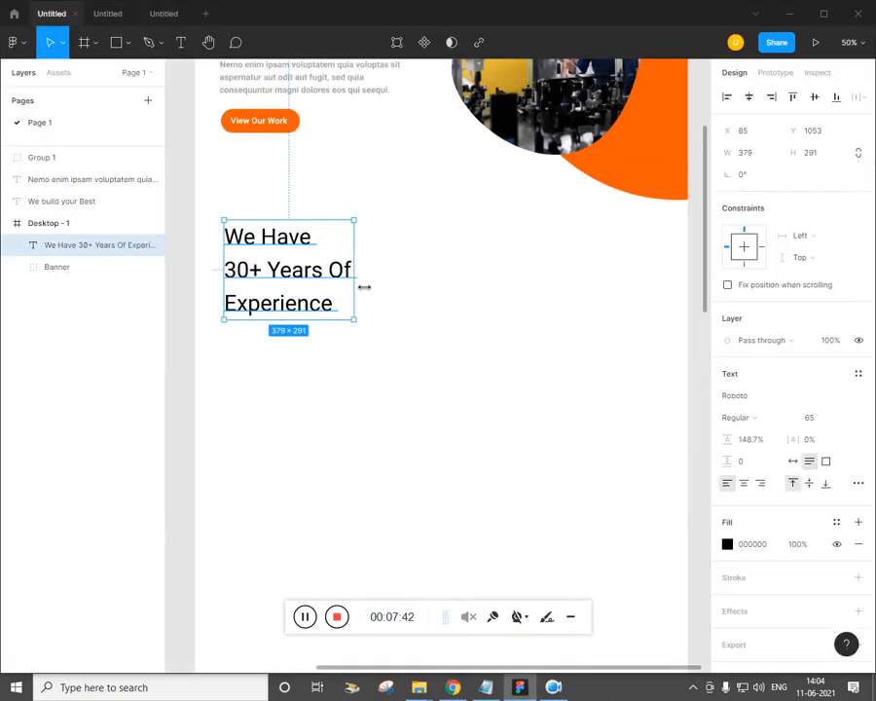
drag(364, 286, 370, 286)
click(404, 326)
key(alt+Tab)
key(alt+Tab)
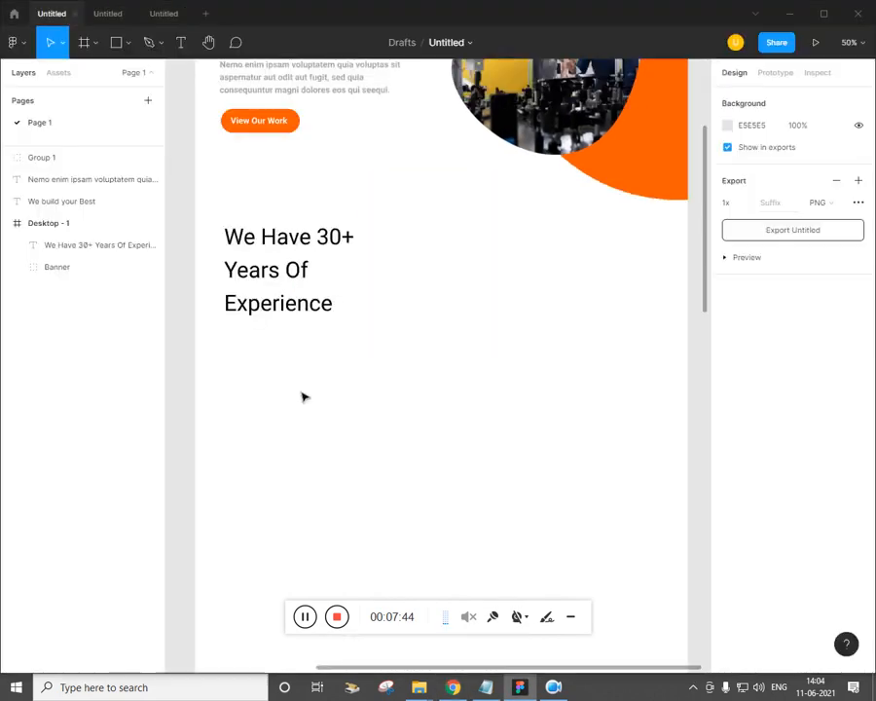
key(minus)
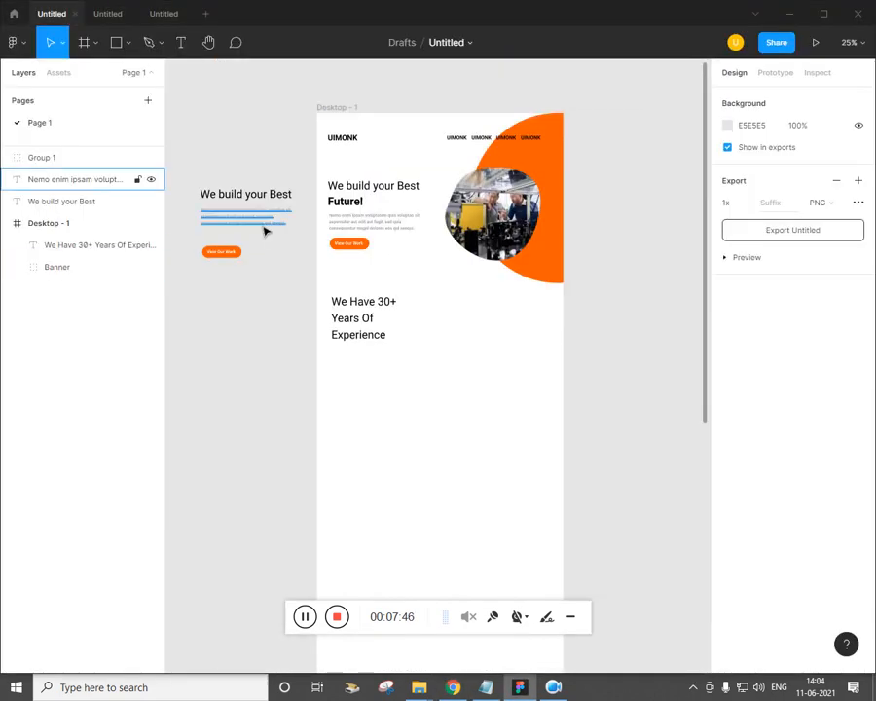
Copy the Nemo enim paragraph under the heading and narrow it so the text rewraps
drag(264, 231, 397, 370)
key(plus)
key(alt+Tab)
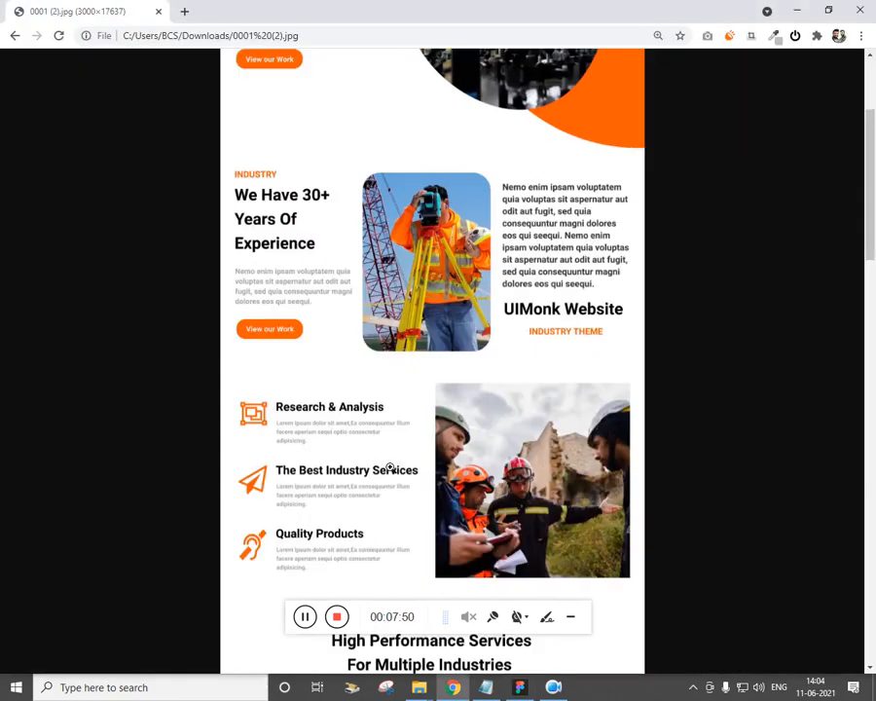
key(alt+Tab)
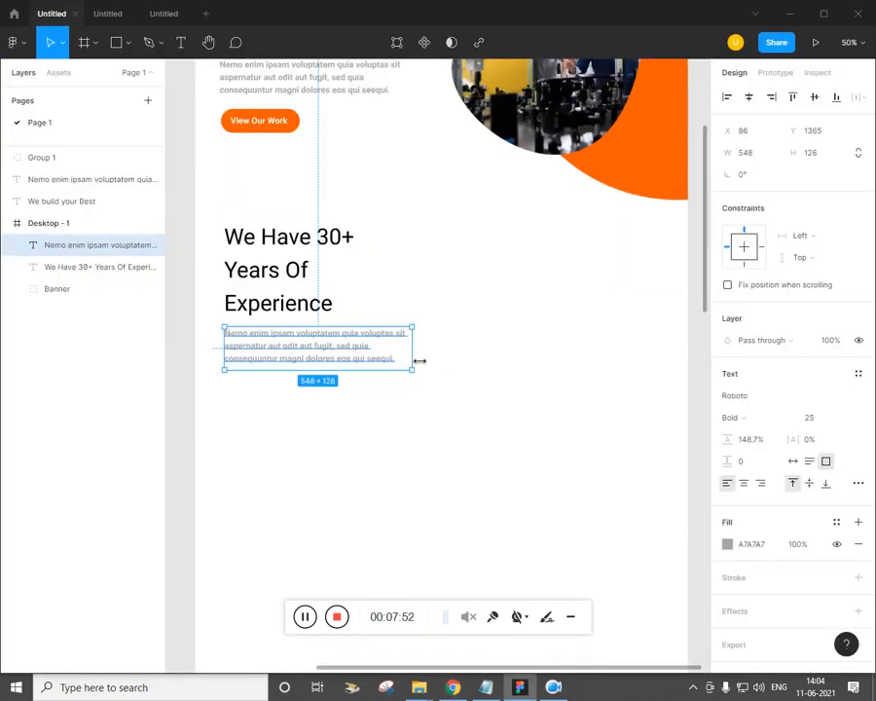
drag(420, 361, 386, 356)
click(440, 460)
key(alt+Tab)
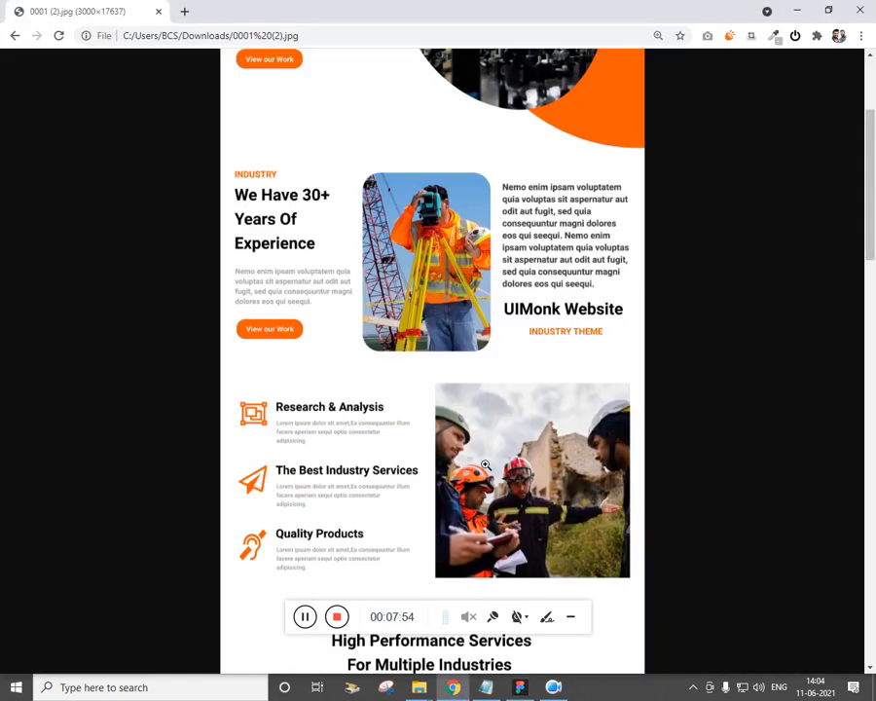
key(alt+Tab)
Move the off-frame hero heading, paragraph and button down beside the industry section
key(minus)
drag(243, 292, 233, 184)
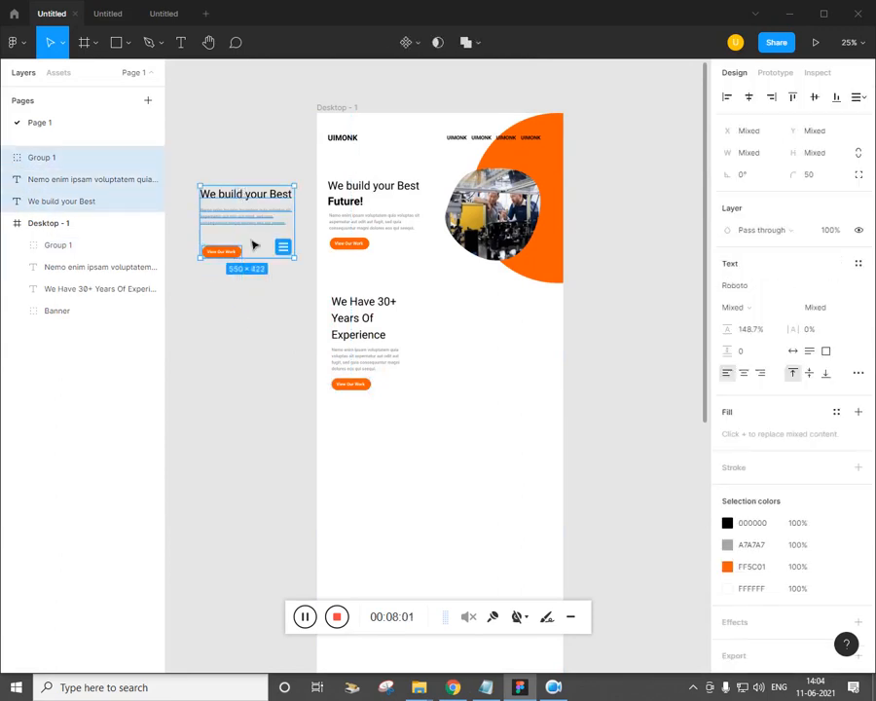
drag(257, 230, 270, 378)
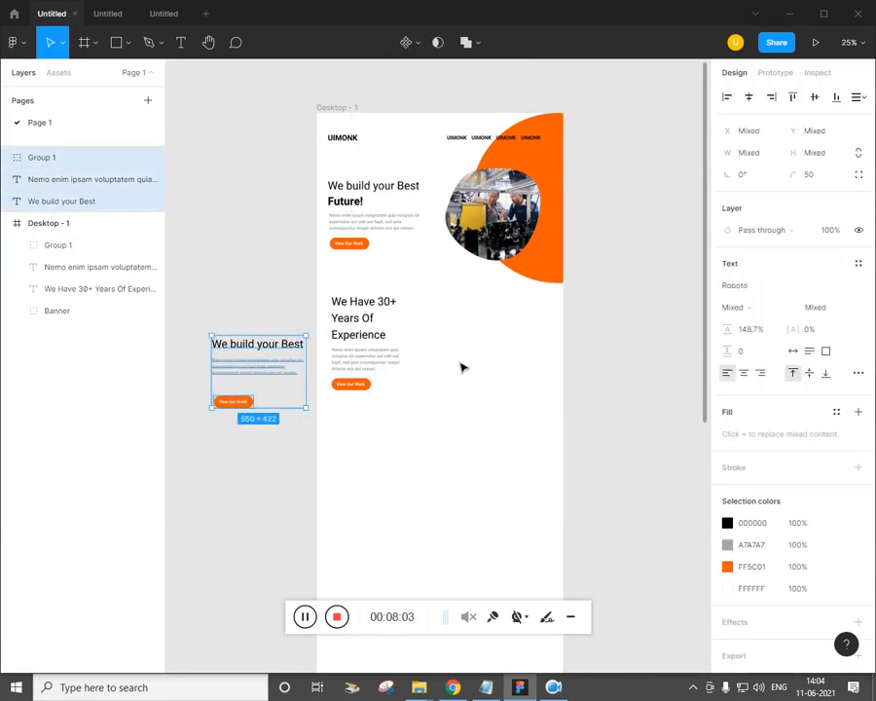
click(462, 366)
key(ctrl+plus)
drag(462, 366, 439, 376)
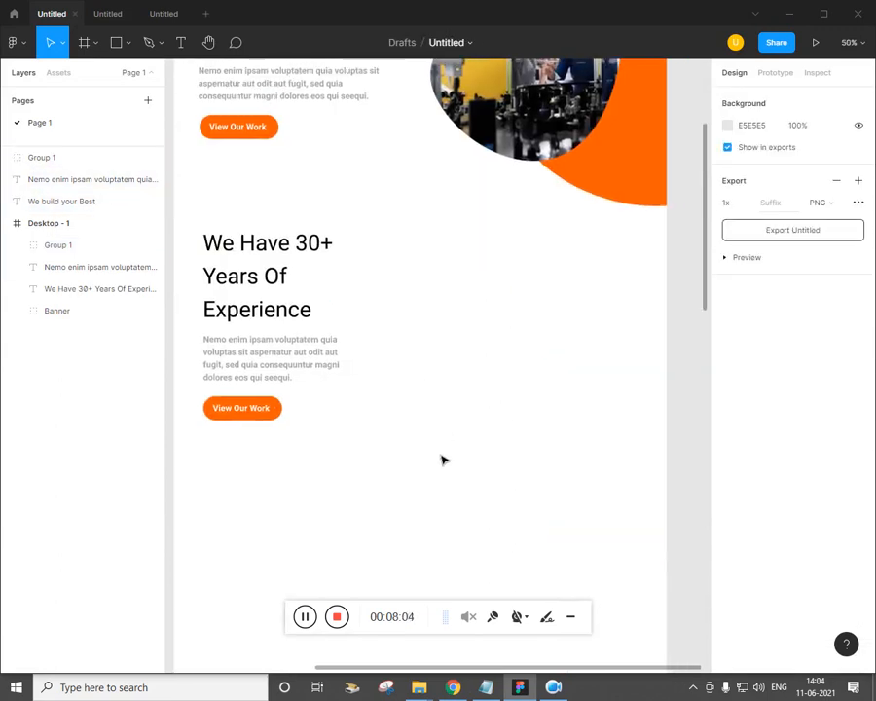
key(alt+Tab)
key(alt+Tab)
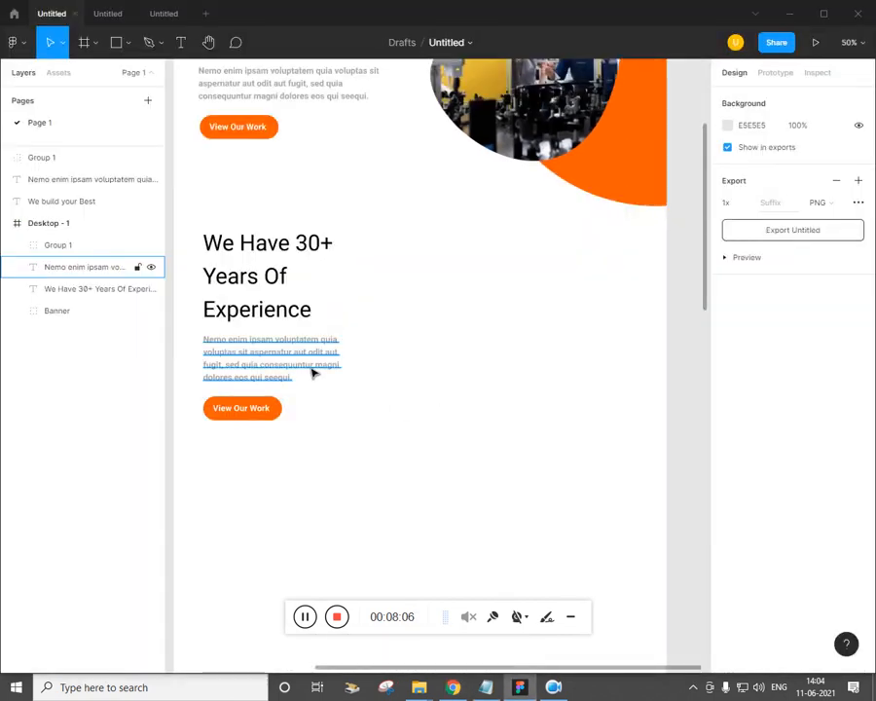
Place surveyor photo 2 right of the experience heading at 398×635 with corner radius 50
click(127, 44)
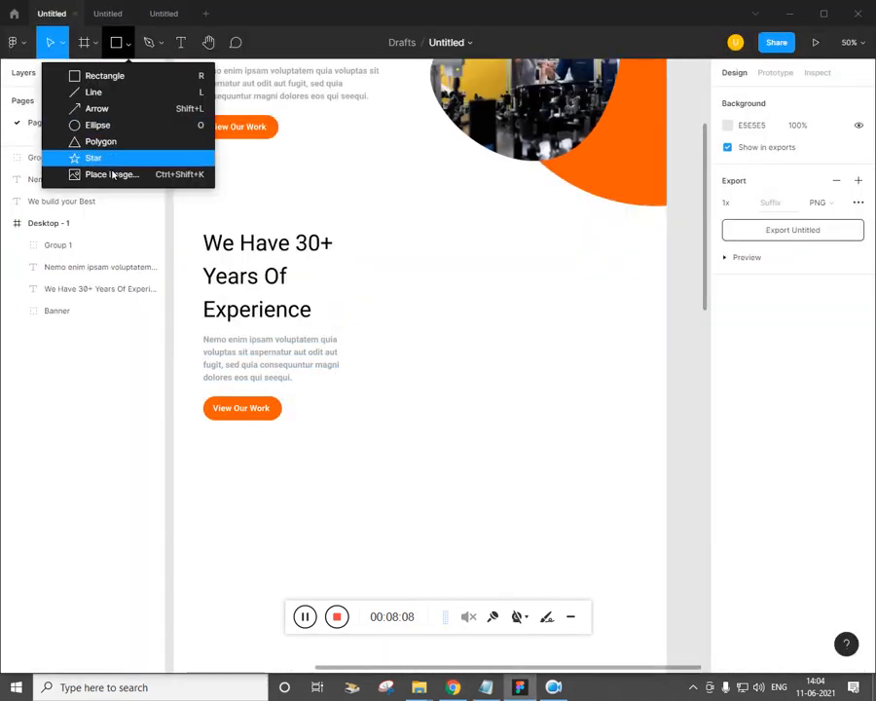
click(115, 175)
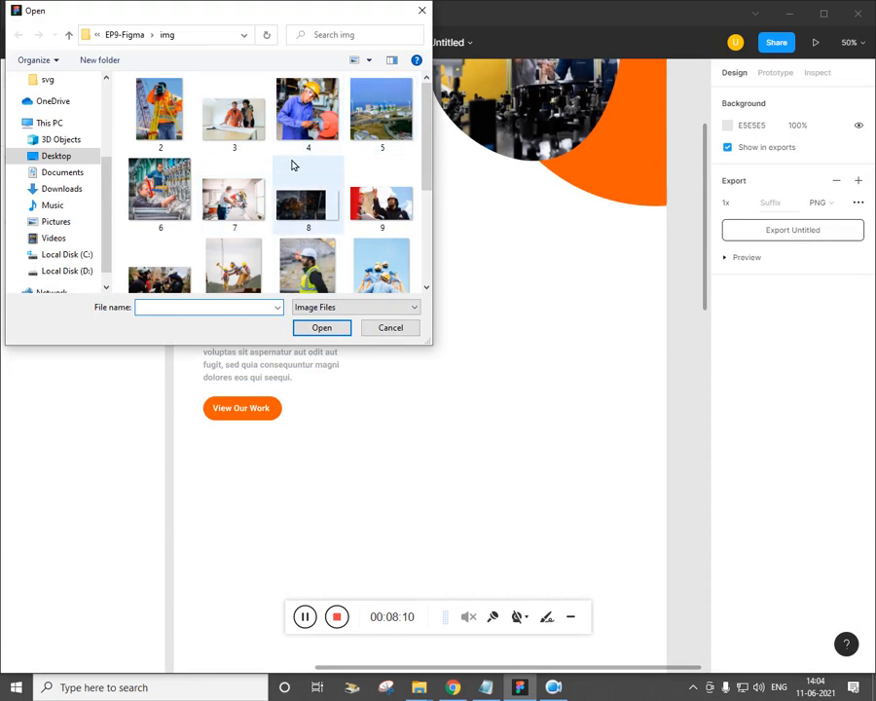
click(175, 132)
click(319, 331)
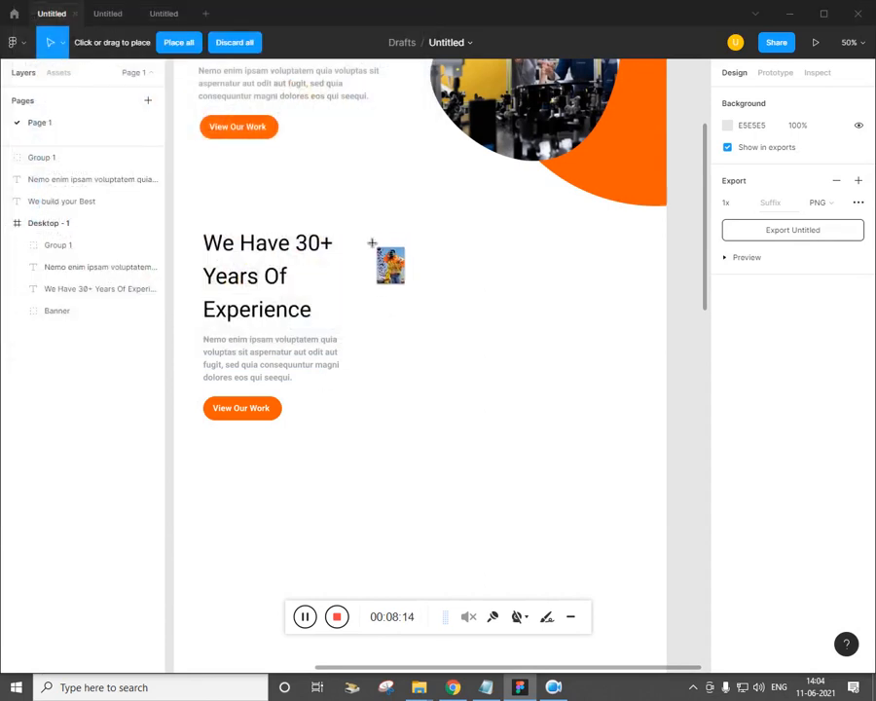
click(368, 240)
drag(501, 447, 513, 466)
drag(455, 416, 450, 403)
drag(441, 449, 441, 458)
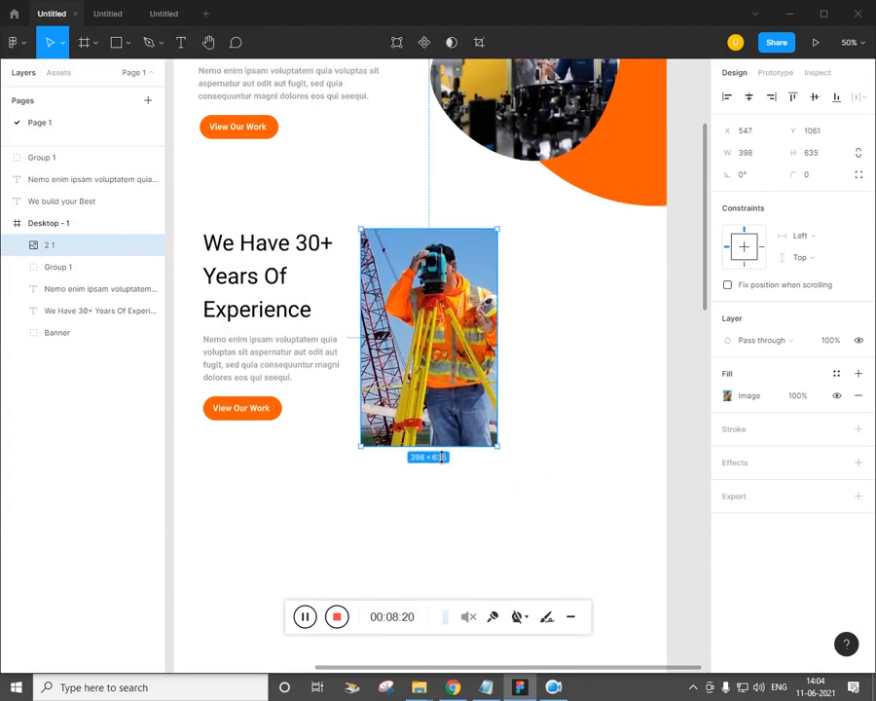
mouse_move(451, 399)
mouse_down()
mouse_move(450, 387)
mouse_move(450, 395)
mouse_up()
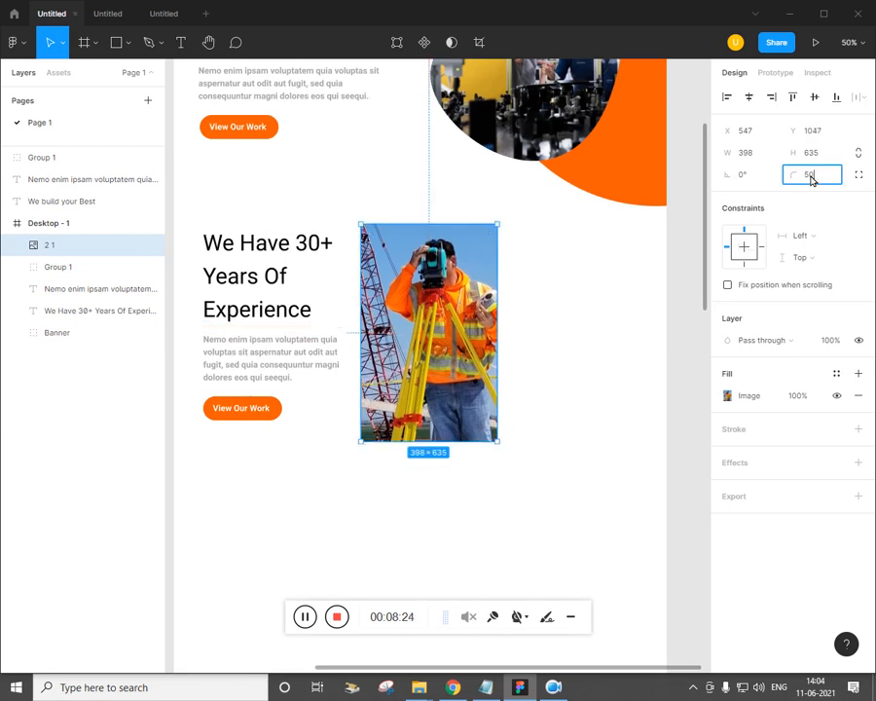
click(632, 405)
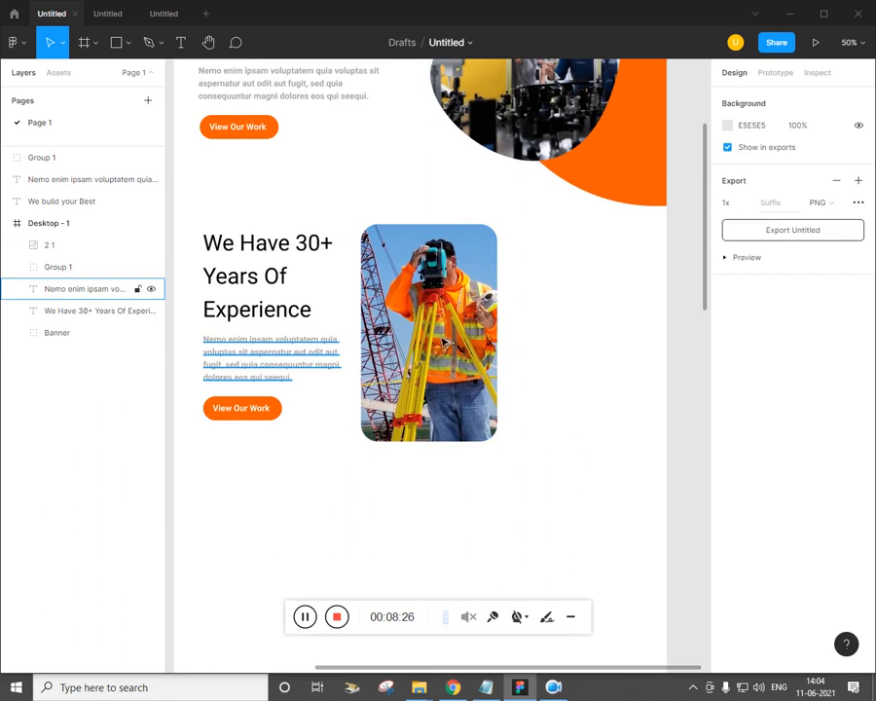
Duplicate the paragraph right of the photo, make it taller, and append a second copy of the text
drag(263, 368, 568, 272)
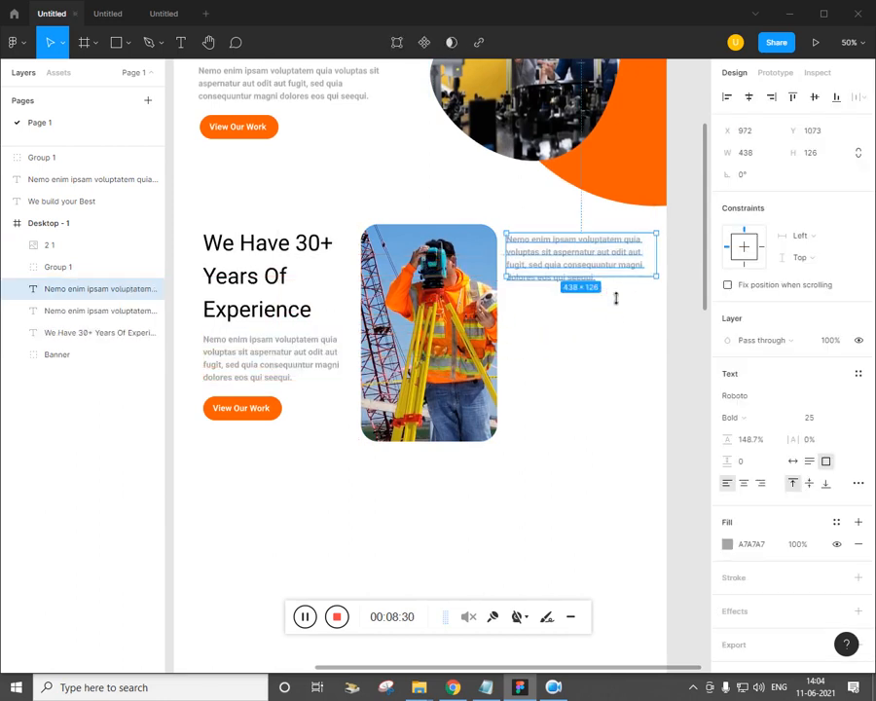
drag(615, 299, 615, 361)
click(606, 282)
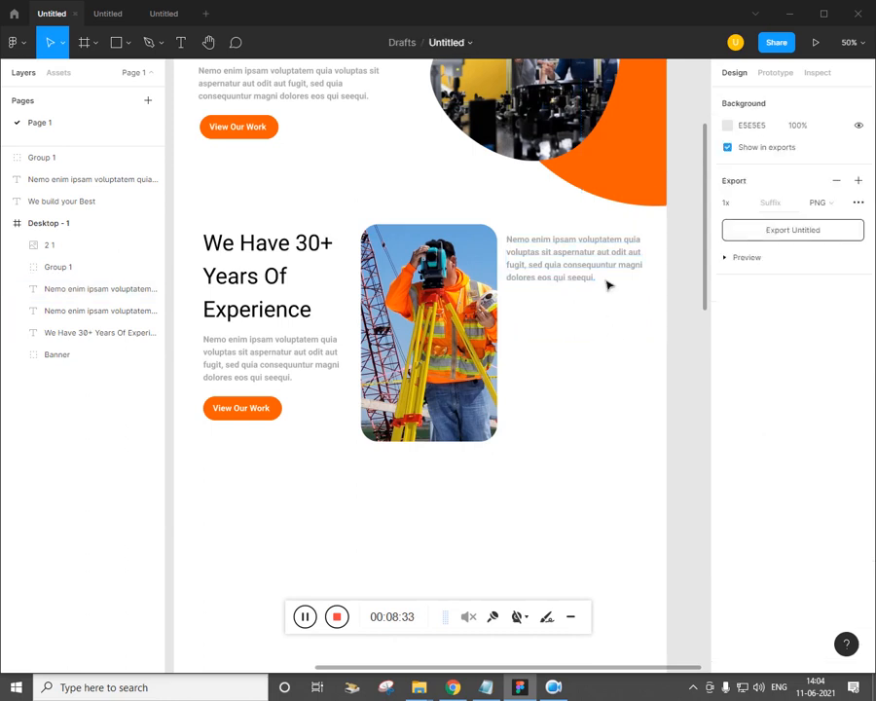
double_click(582, 278)
key(ctrl+c)
click(600, 280)
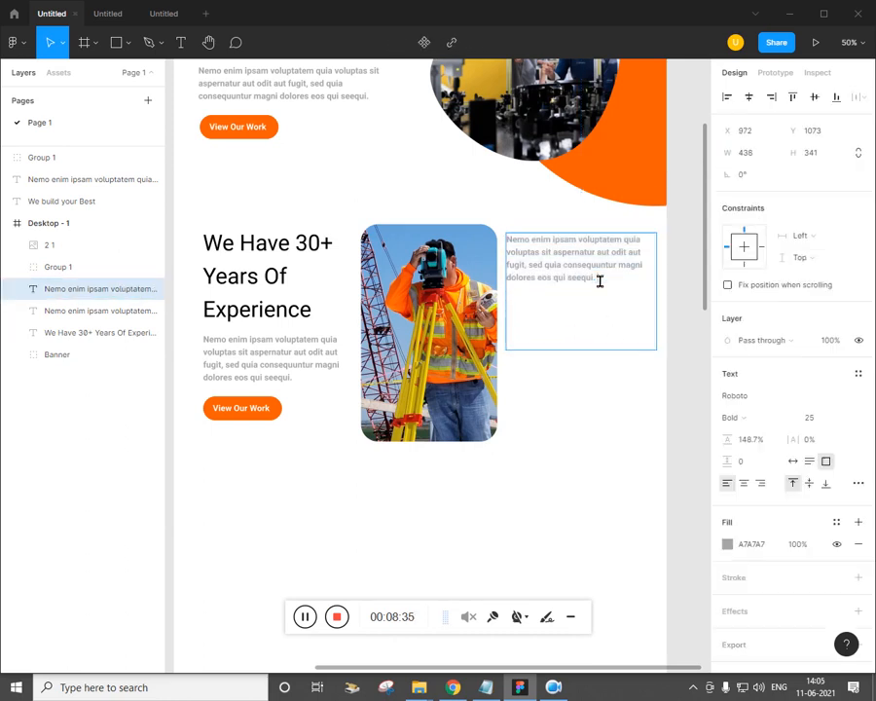
key(ctrl+v)
key(Escape)
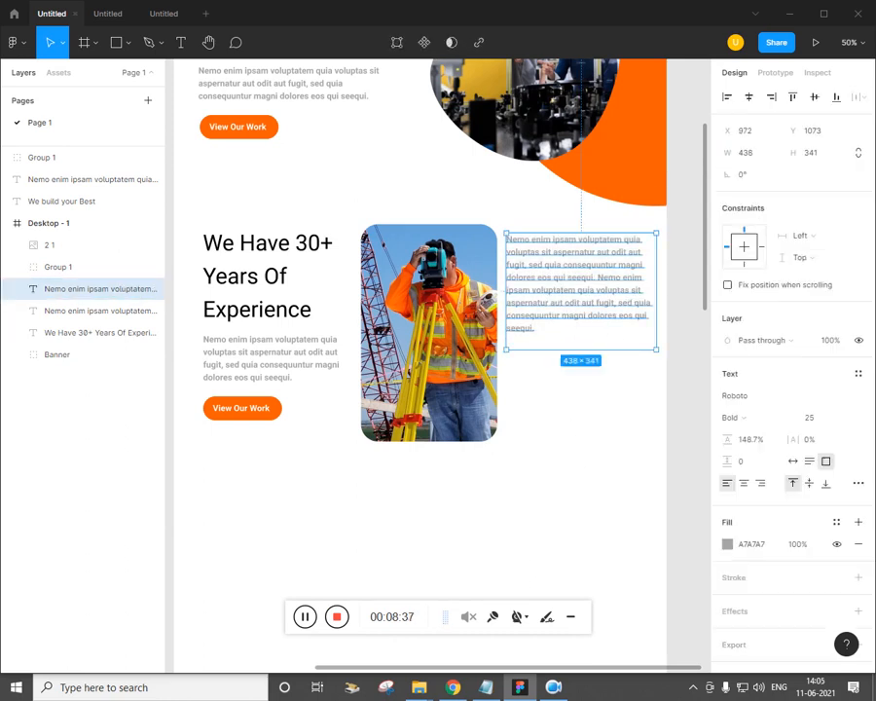
Append a third copy of the text and set the paragraph's fill colour to 202020
key(alt+Tab)
key(alt+Tab)
key(Escape)
double_click(537, 332)
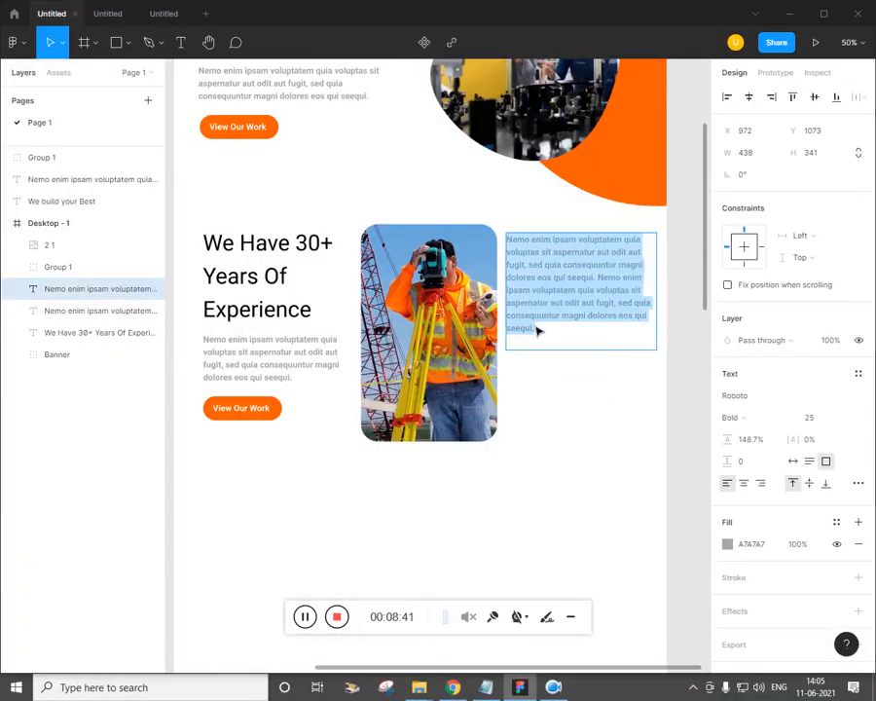
click(571, 340)
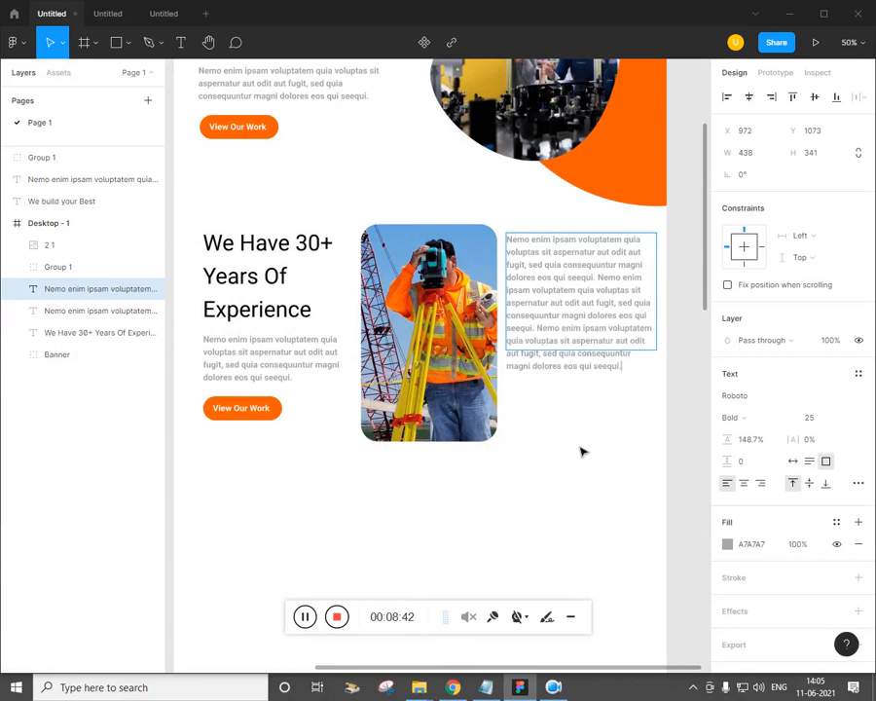
key(ctrl+v)
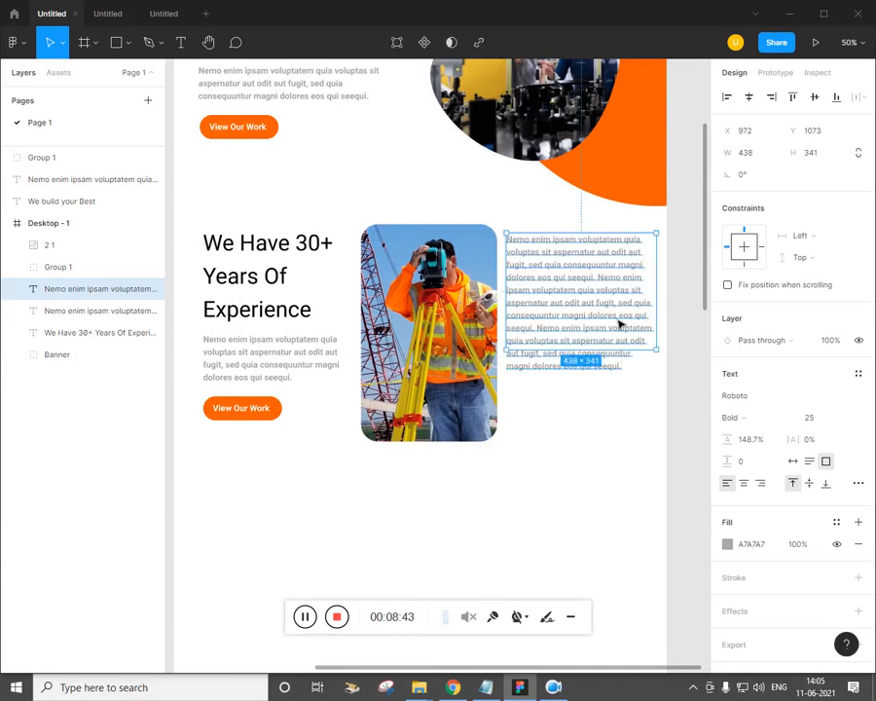
click(728, 544)
text(202020)
key(Return)
click(504, 498)
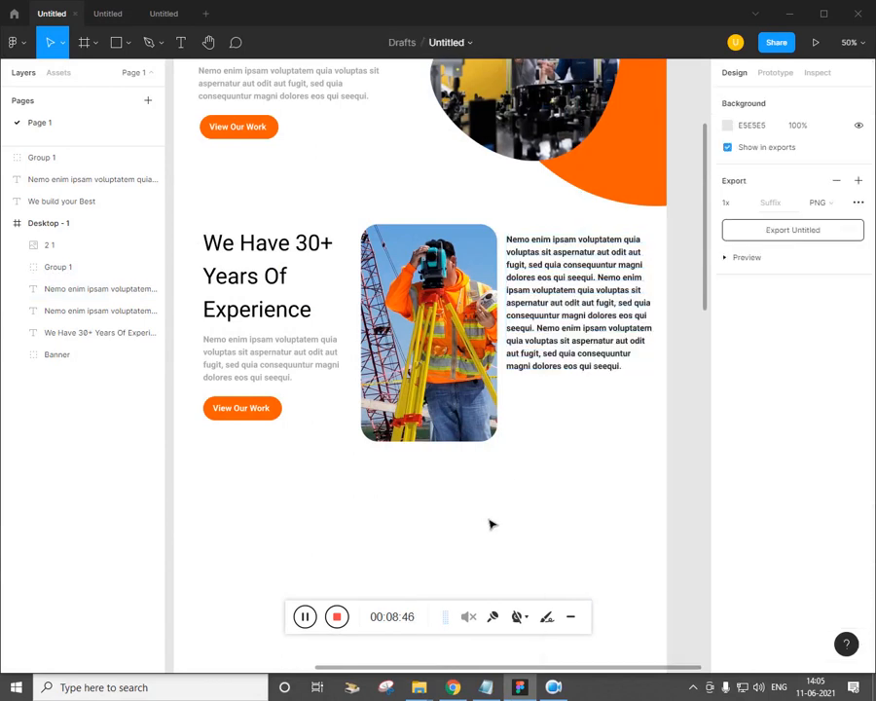
key(alt+Tab)
key(alt+Tab)
Copy 'Future!' out of the banner to beside the frame and set it to font size 50
key(ctrl+minus)
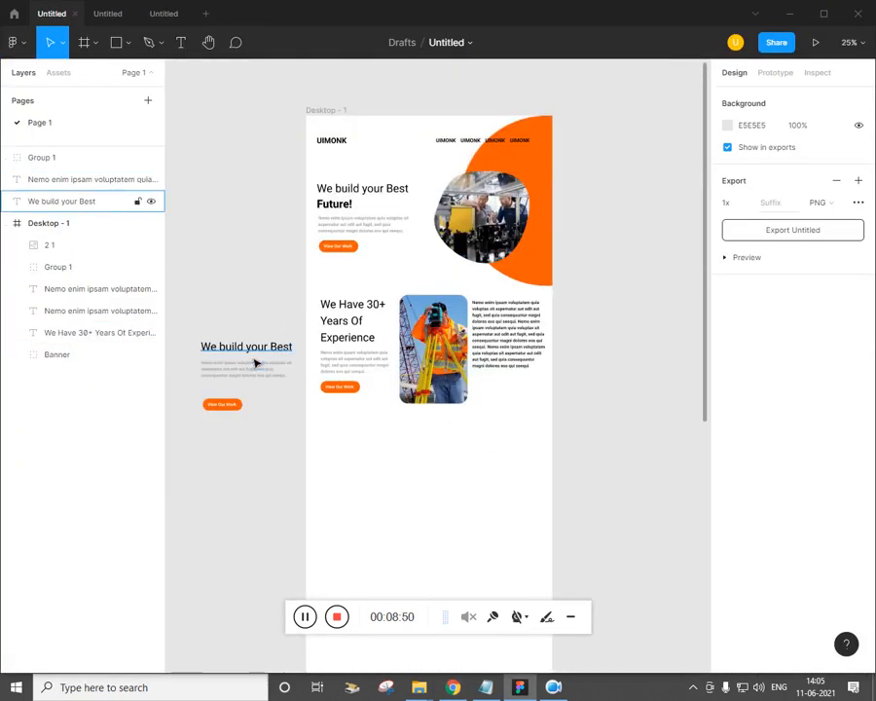
ctrl+click(346, 205)
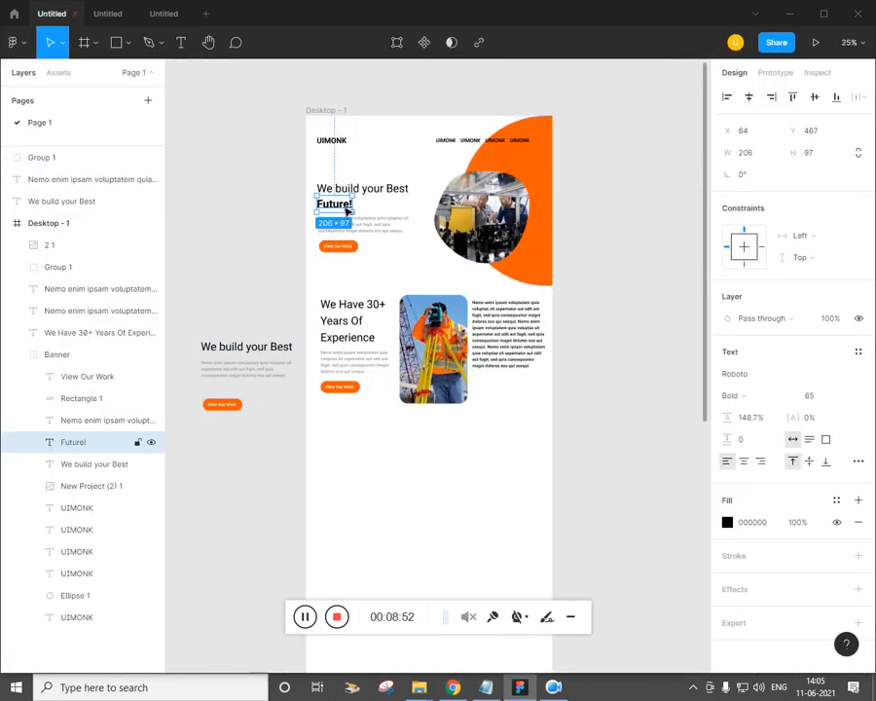
drag(344, 206, 233, 328)
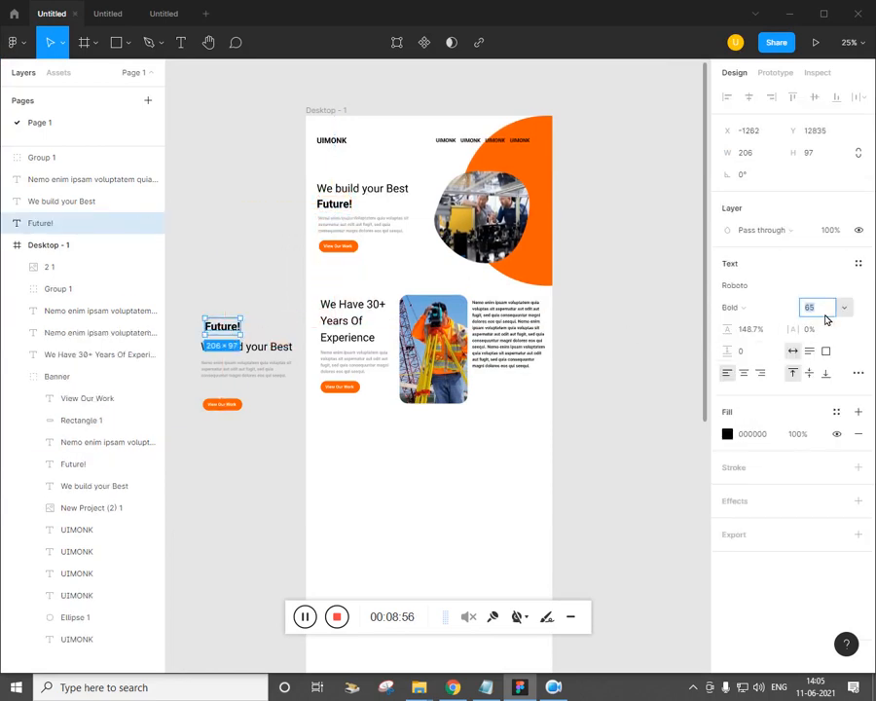
text(50)
key(Return)
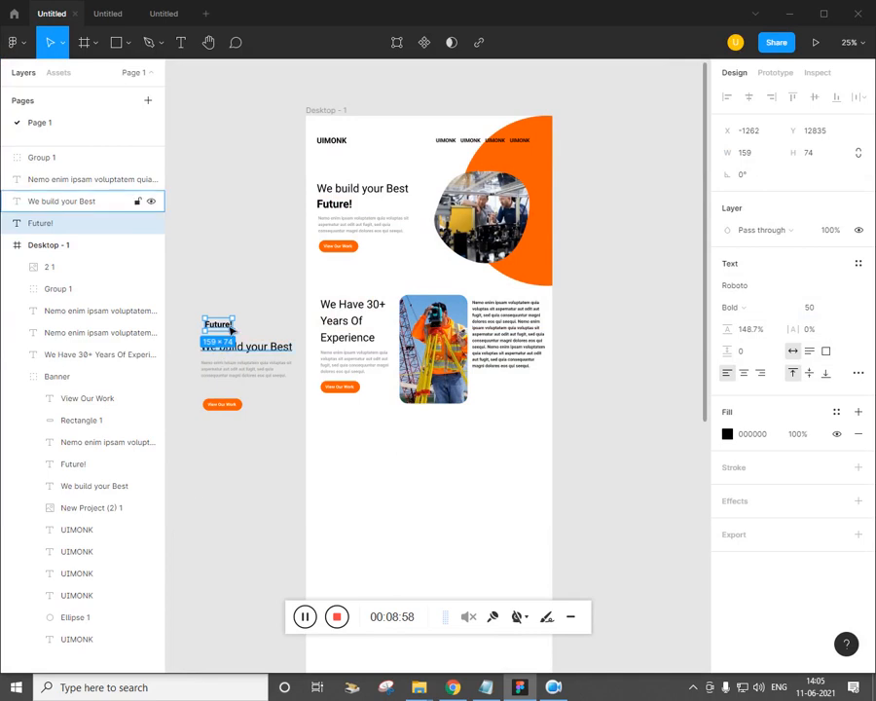
Duplicate it below the right-hand paragraph, retype it as 'UI MONK Theme', and nudge it into place
drag(227, 329, 508, 386)
click(463, 696)
click(463, 693)
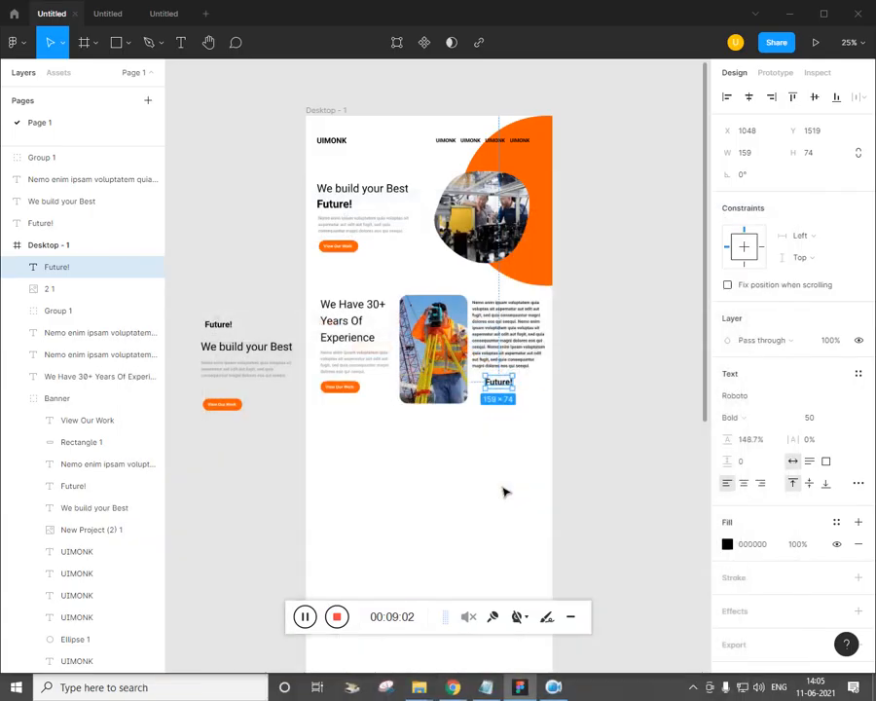
key(ctrl+plus)
click(508, 487)
click(568, 403)
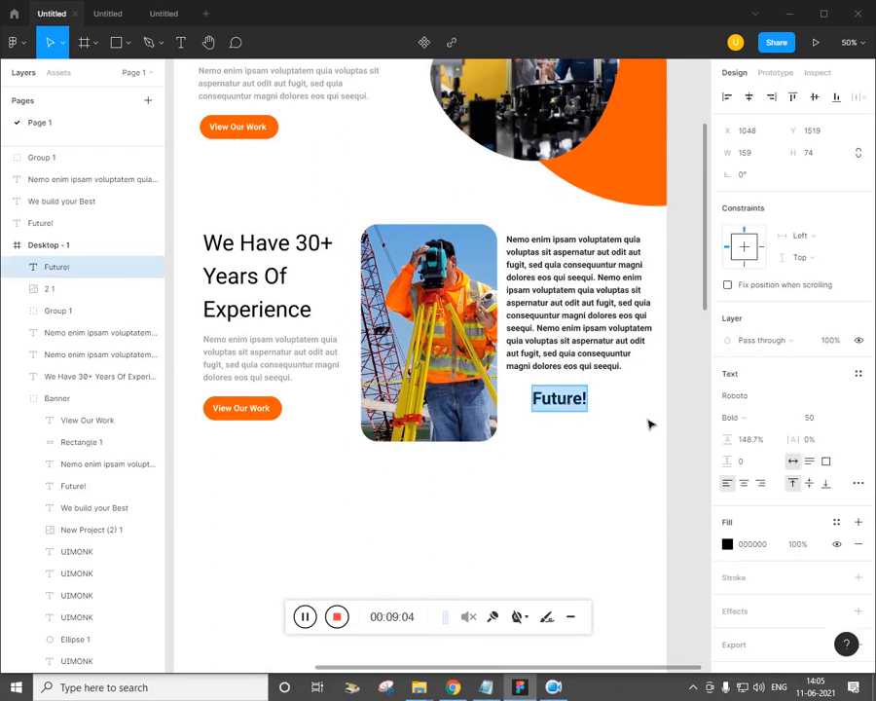
text(UI MONK Theme)
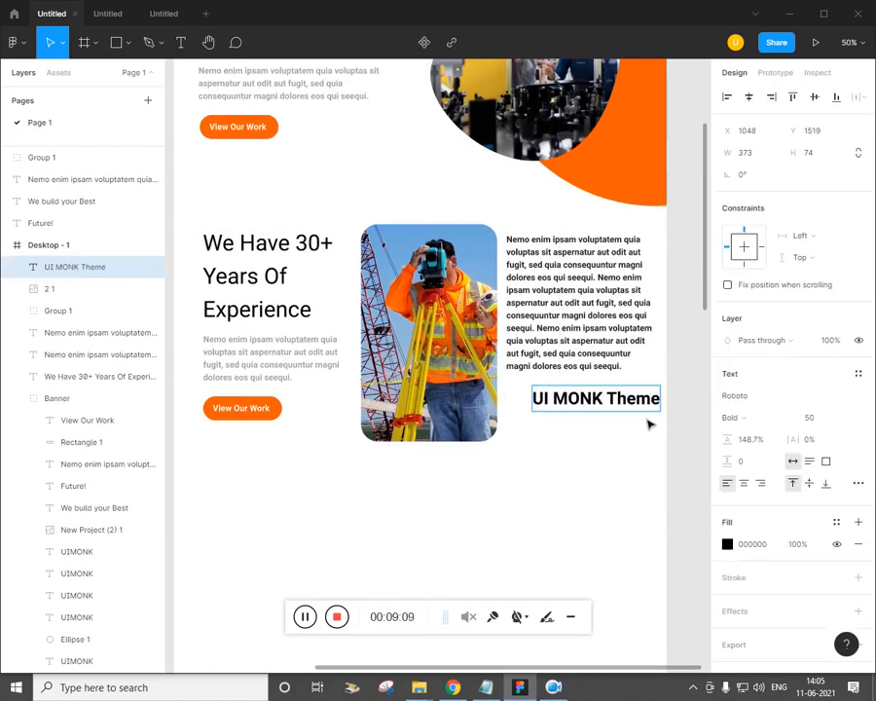
key(Escape)
key(shift+Left)
key(shift+Left)
key(shift+Left)
key(shift+Left)
key(shift+Left)
key(shift+Up)
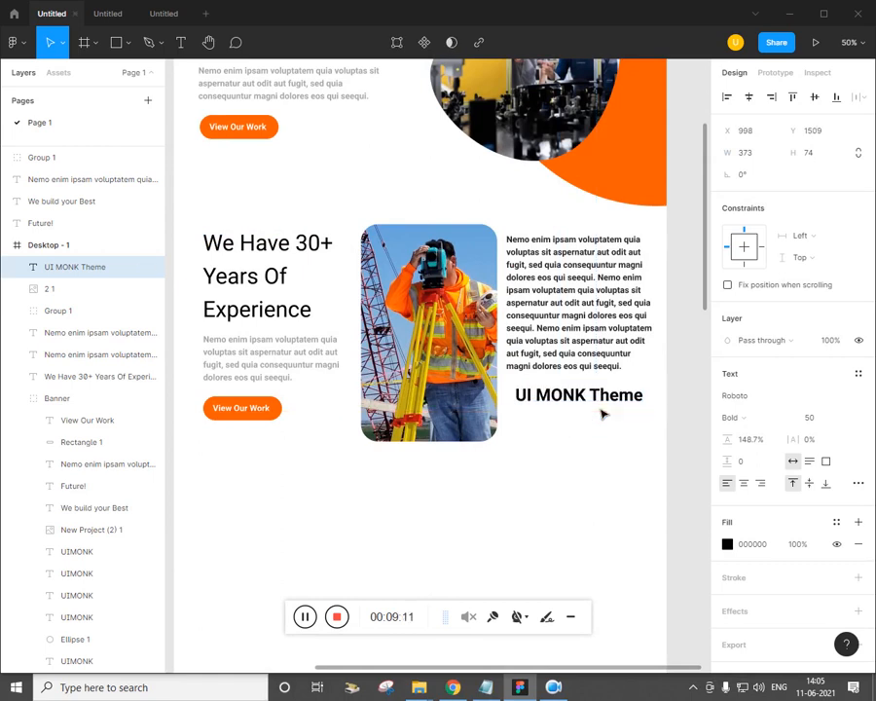
key(alt+Tab)
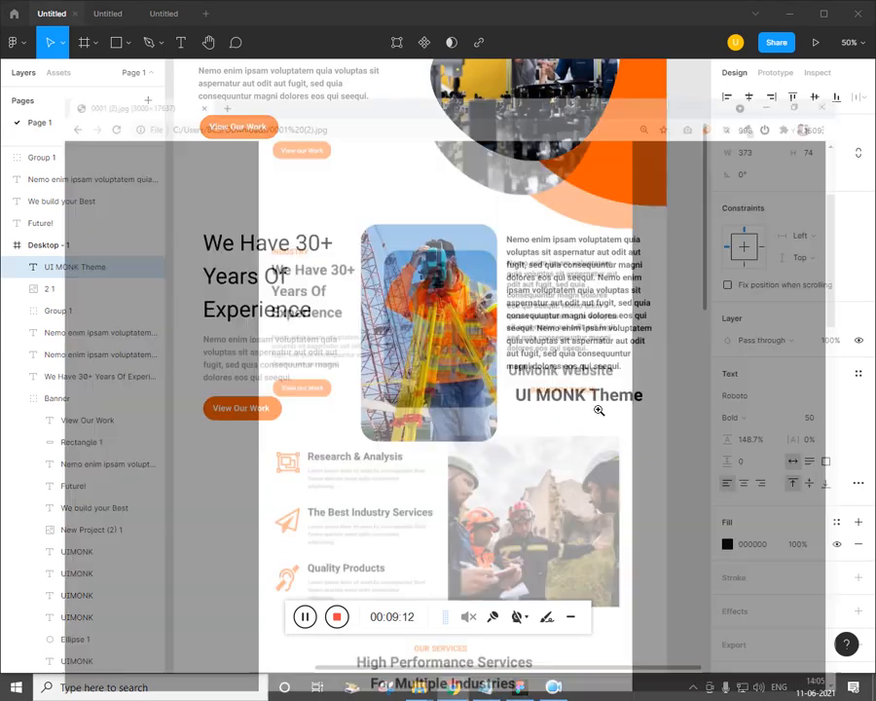
key(alt+Tab)
drag(416, 510, 537, 460)
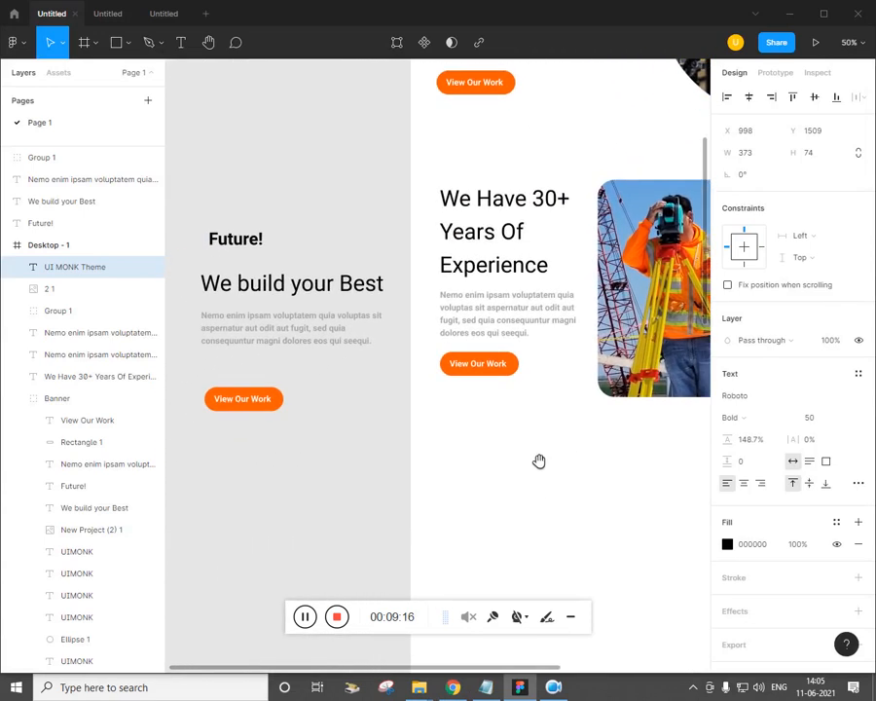
Duplicate the off-frame 'Future!', colour it orange and set its font size to 35
click(261, 248)
alt+drag(261, 250, 334, 251)
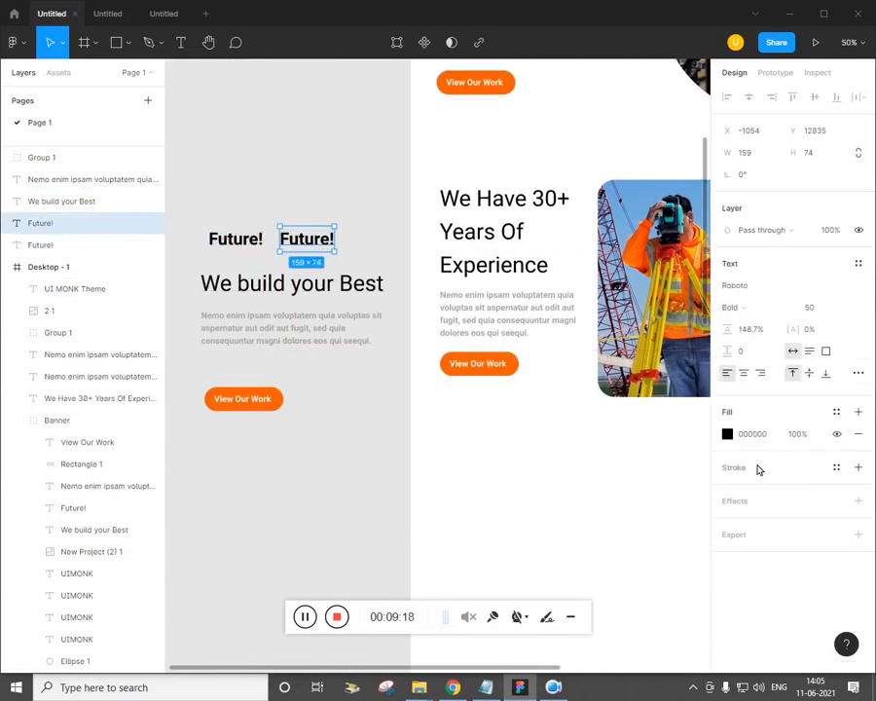
click(726, 434)
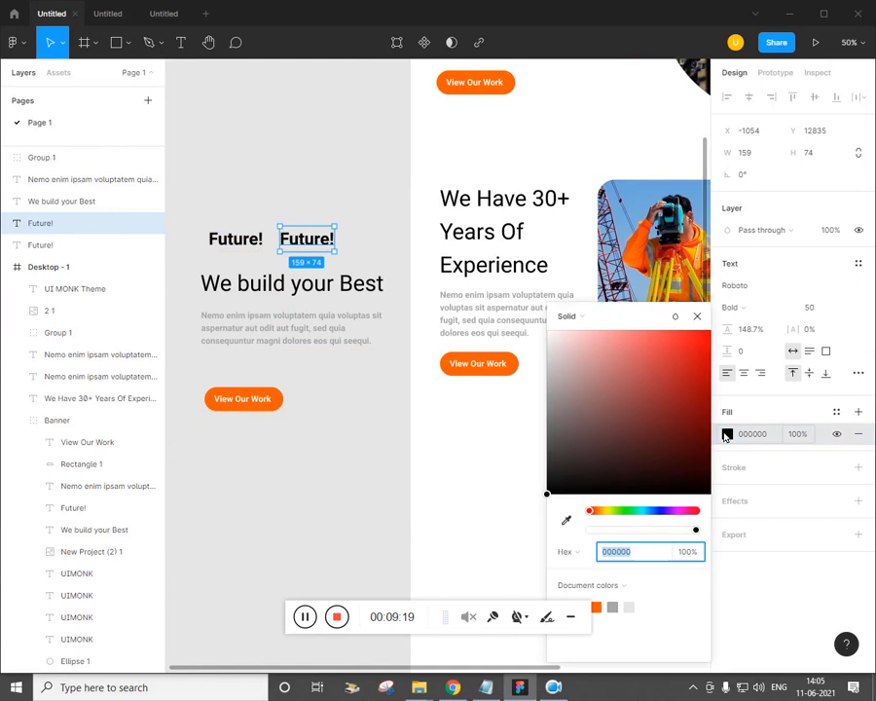
click(596, 608)
click(828, 308)
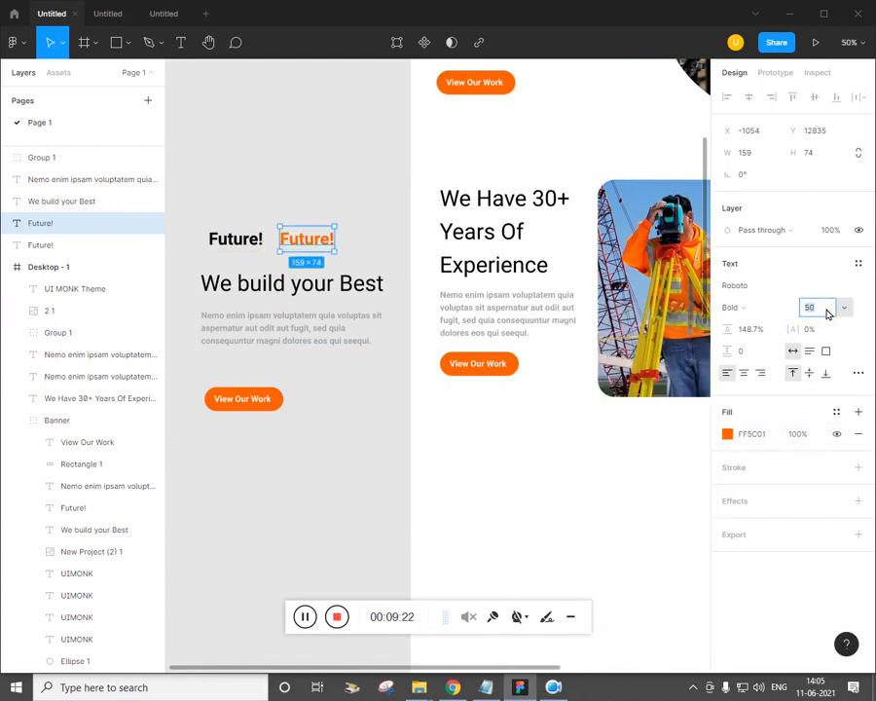
text(40)
key(Return)
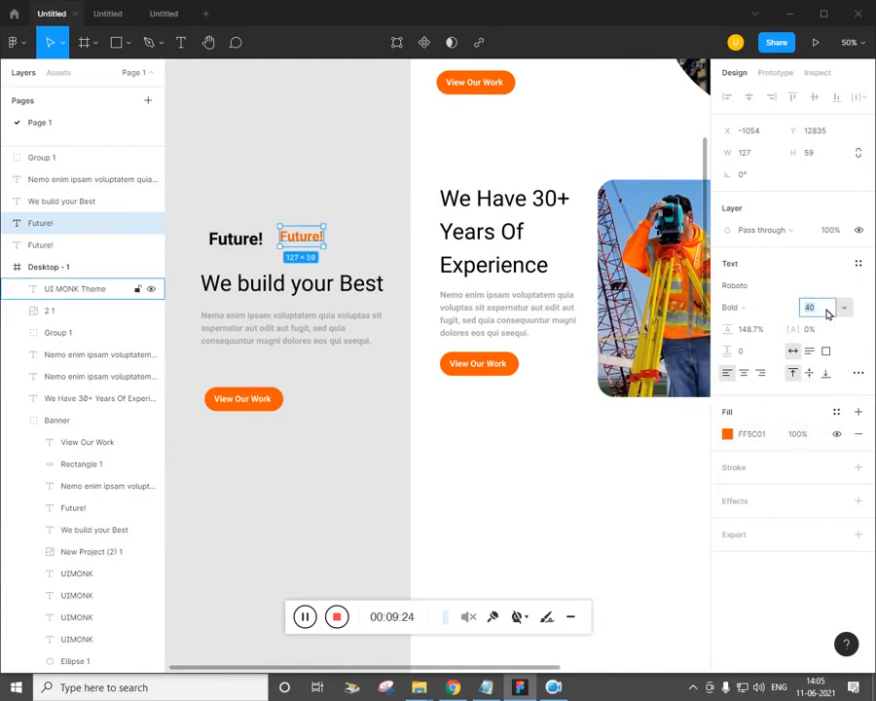
text(35)
key(Return)
click(372, 443)
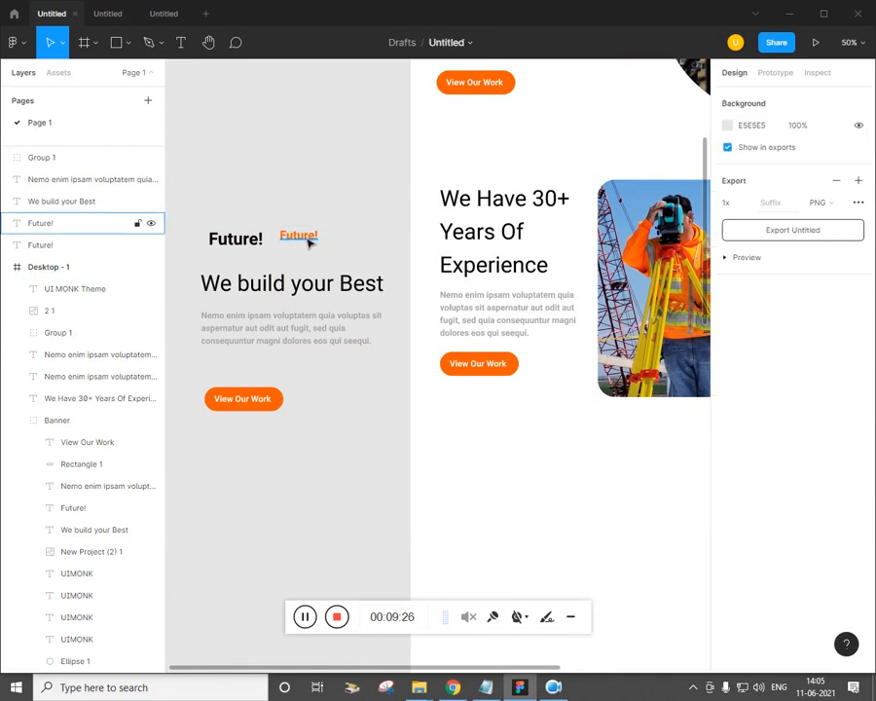
Move the orange label above the experience heading and change its text to INDUSTRY
drag(309, 243, 474, 180)
click(486, 687)
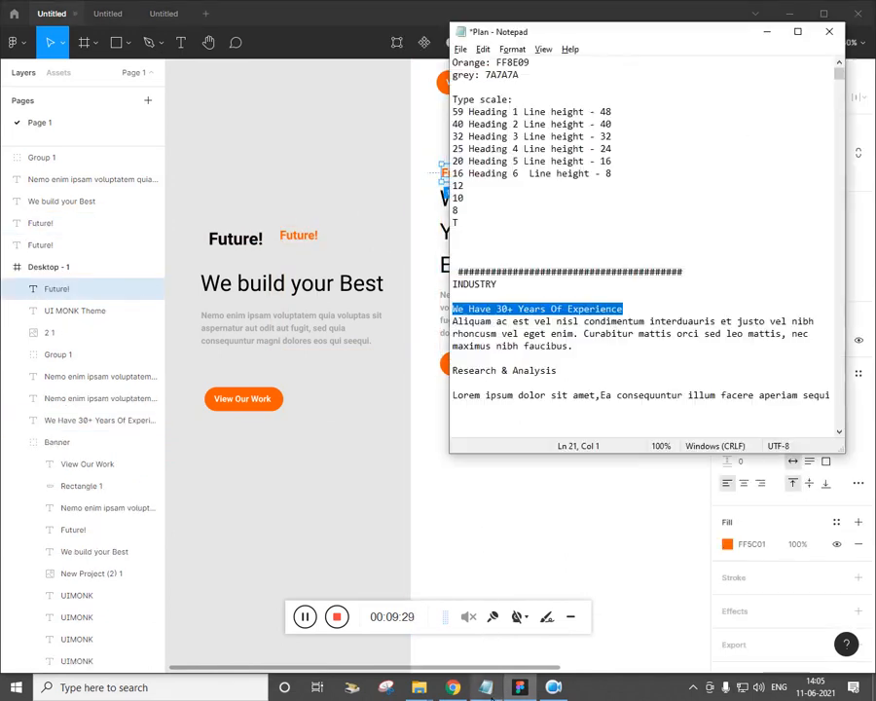
click(517, 286)
key(BackSpace)
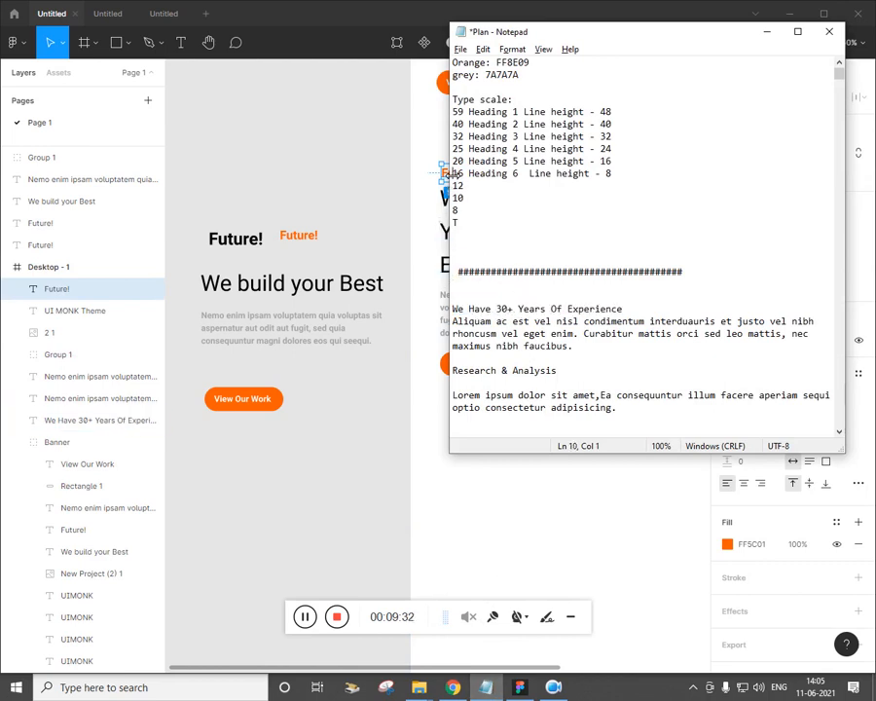
click(441, 244)
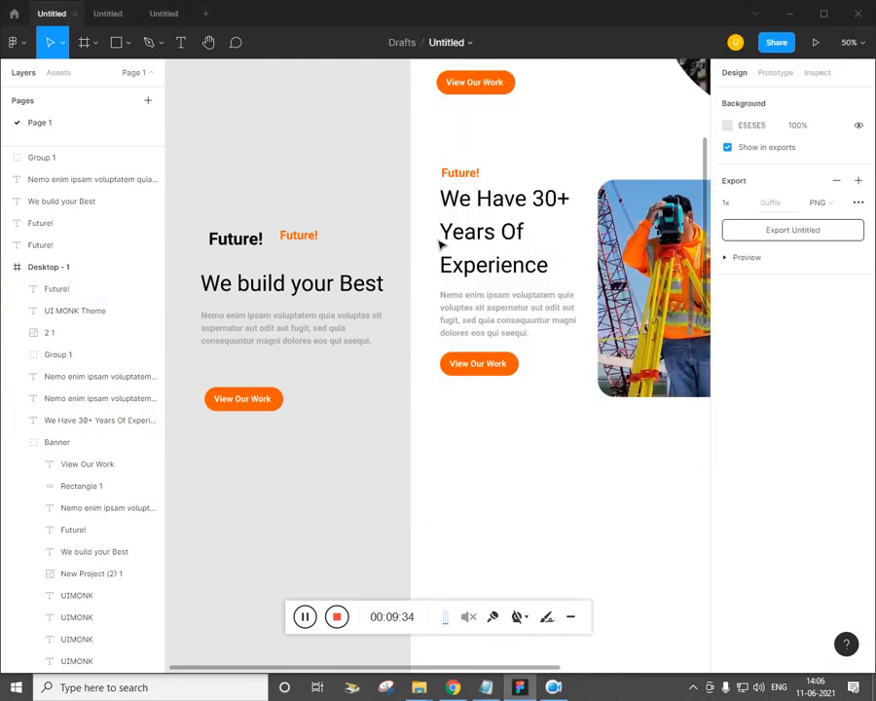
double_click(475, 175)
text(INDUSTRY)
key(Escape)
Place a copy of the INDUSTRY label under the 'UI MONK Theme' title
drag(515, 477, 330, 458)
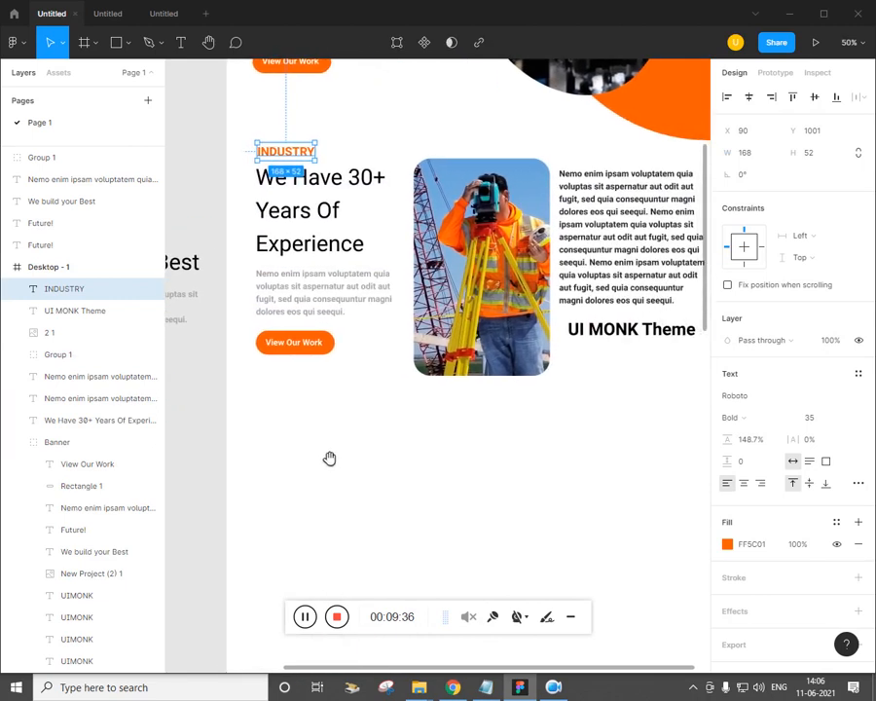
drag(299, 161, 648, 363)
click(466, 690)
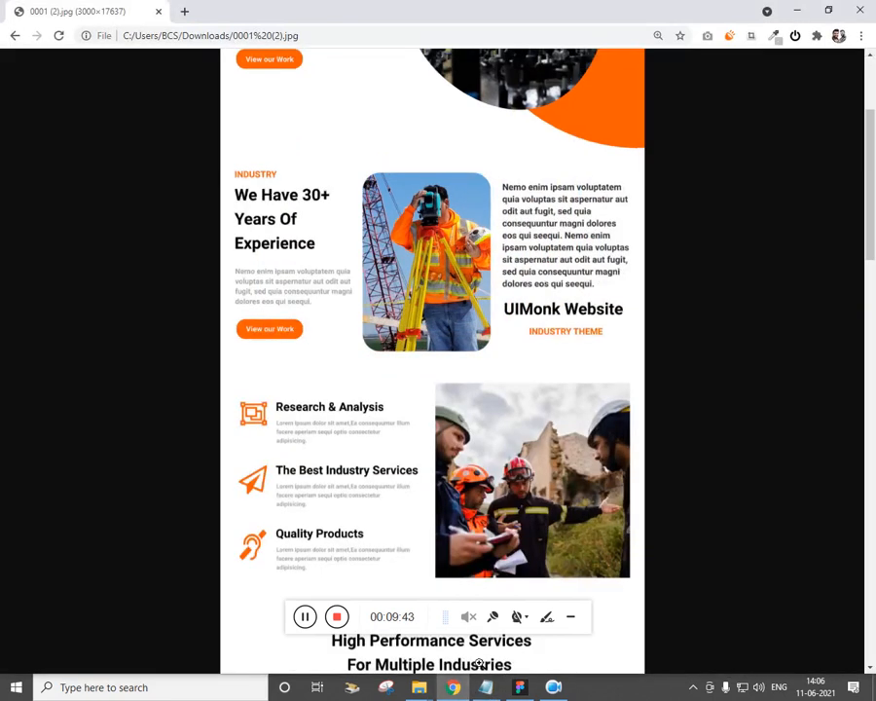
click(456, 688)
drag(613, 461, 572, 458)
click(600, 387)
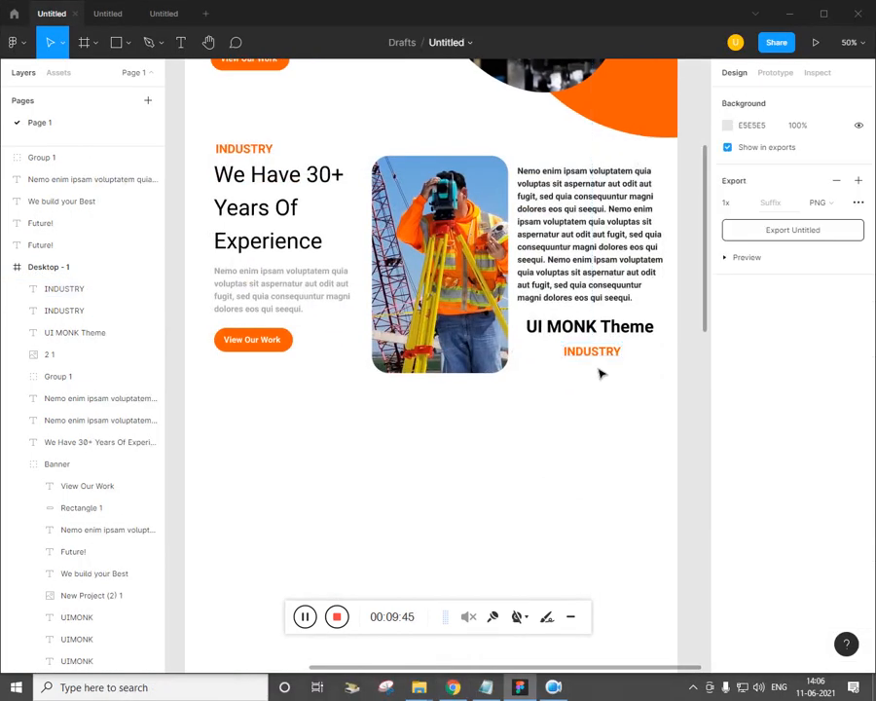
double_click(603, 355)
key(Escape)
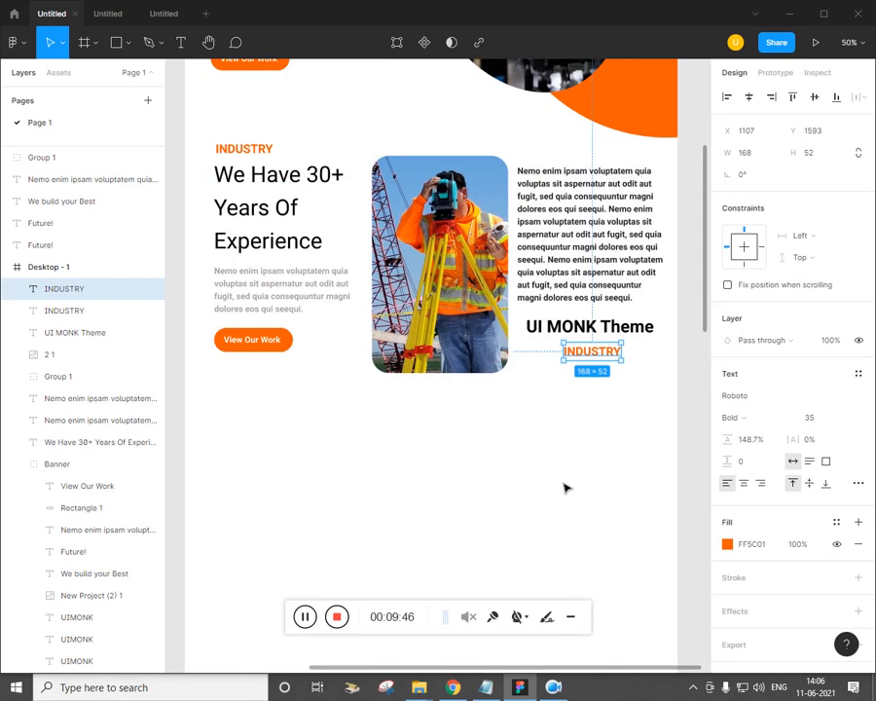
key(ctrl+minus)
click(563, 488)
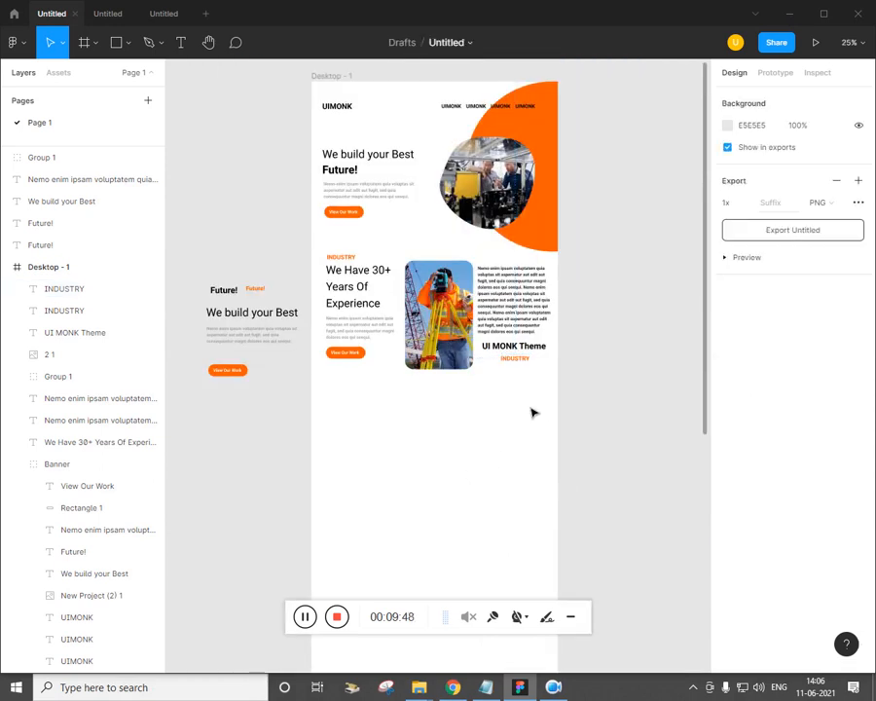
Group all the Desktop-1 sections with Ctrl+G and rename the group 'About su'
drag(532, 413, 329, 258)
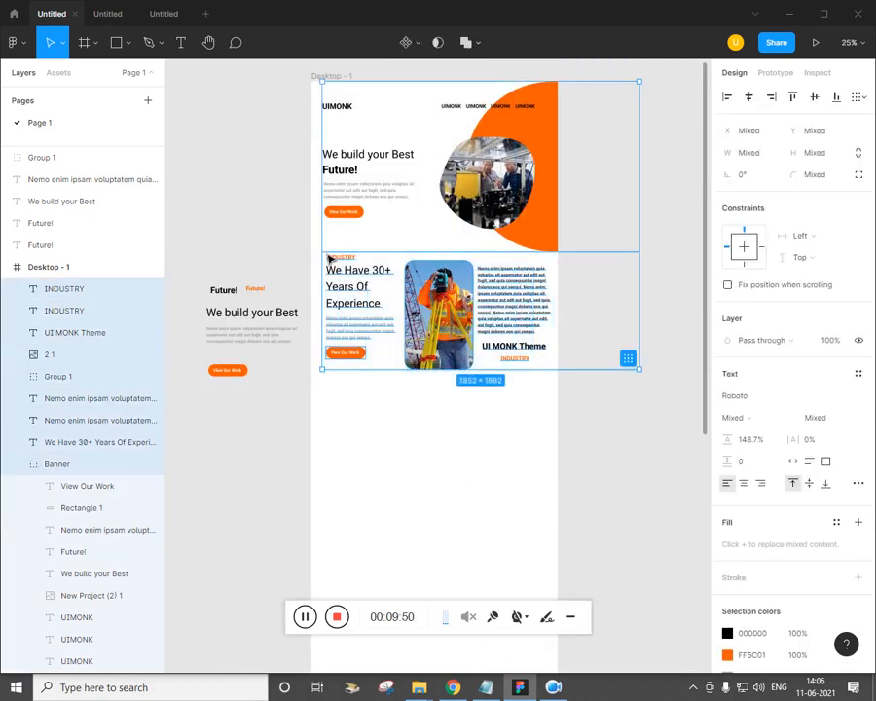
key(ctrl+g)
click(68, 317)
click(74, 293)
double_click(68, 289)
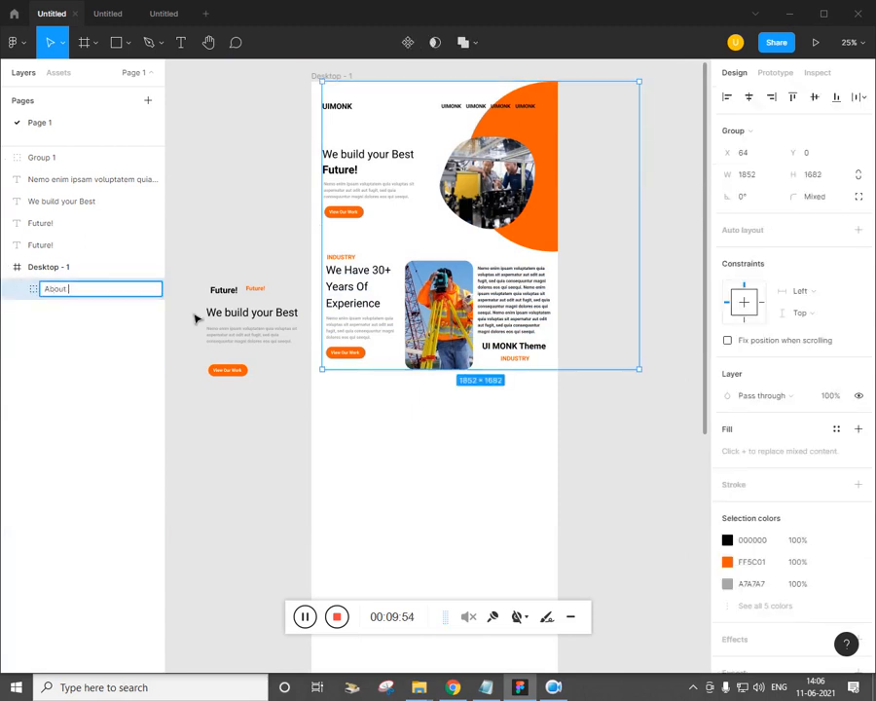
click(251, 460)
Move the five loose hero elements left of the frame, including orange Future!, about 100 px lower
drag(250, 460, 226, 287)
drag(251, 327, 251, 379)
key(ctrl+z)
click(250, 473)
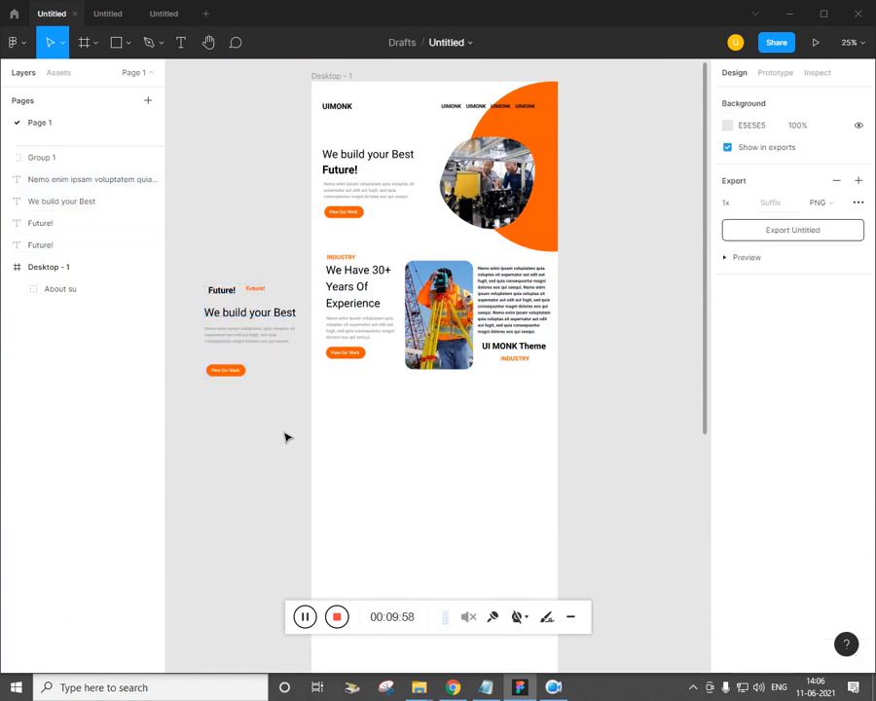
drag(280, 440, 207, 268)
drag(245, 327, 253, 438)
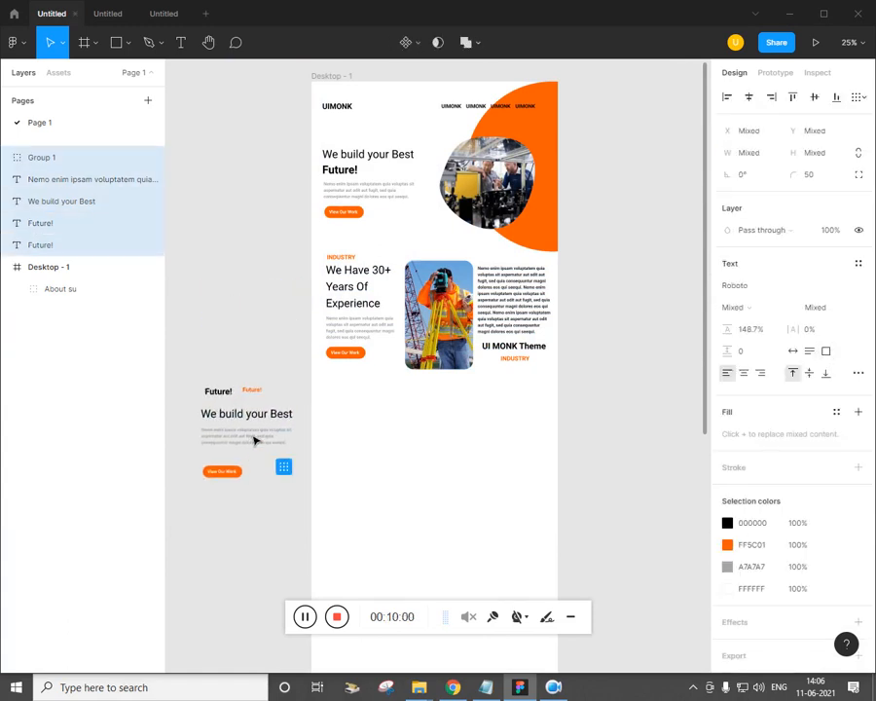
click(335, 444)
Compare the Figma design against the reference design in the browser
click(455, 688)
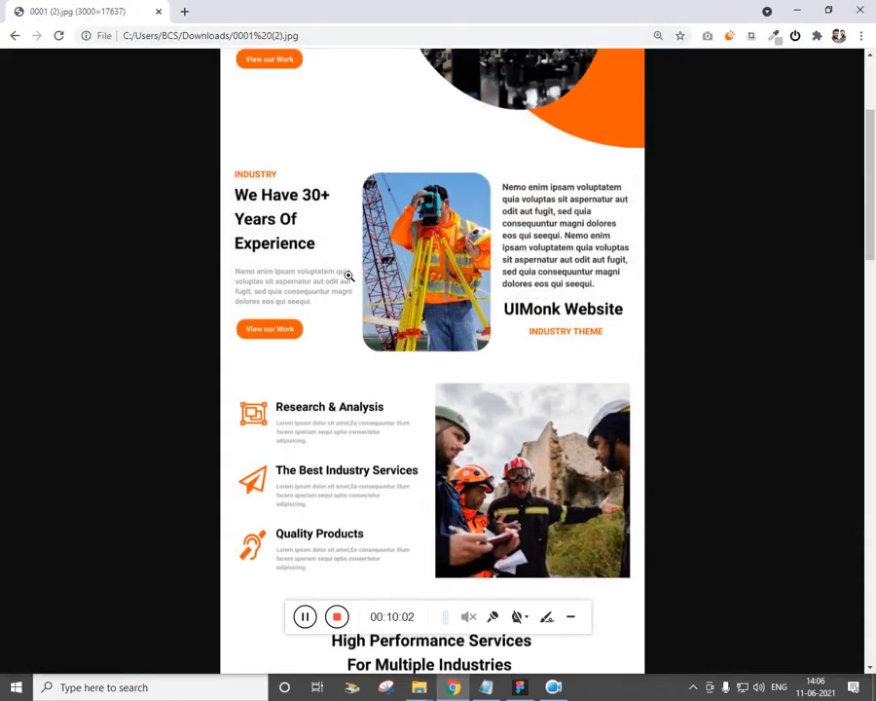
scroll(348, 282, down, 1)
key(alt+Tab)
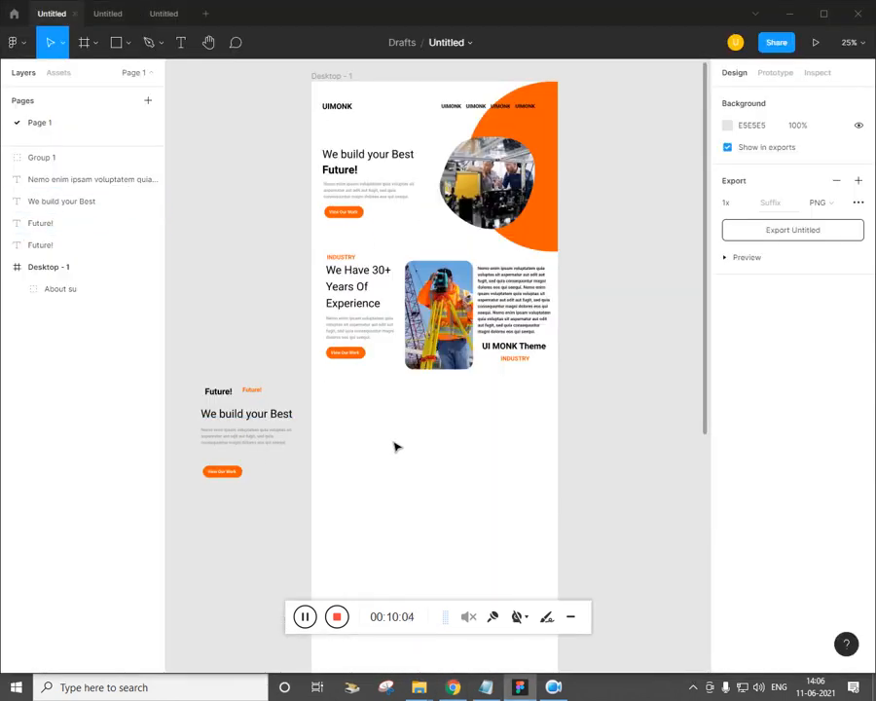
key(alt+Tab)
key(alt+Tab)
key(alt+Tab)
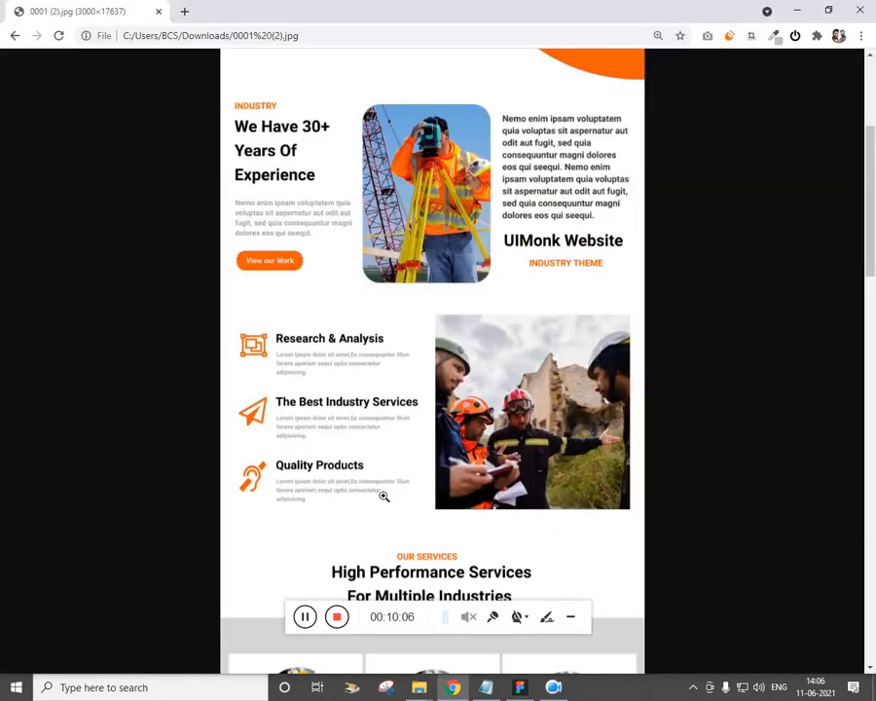
key(alt+Tab)
click(127, 44)
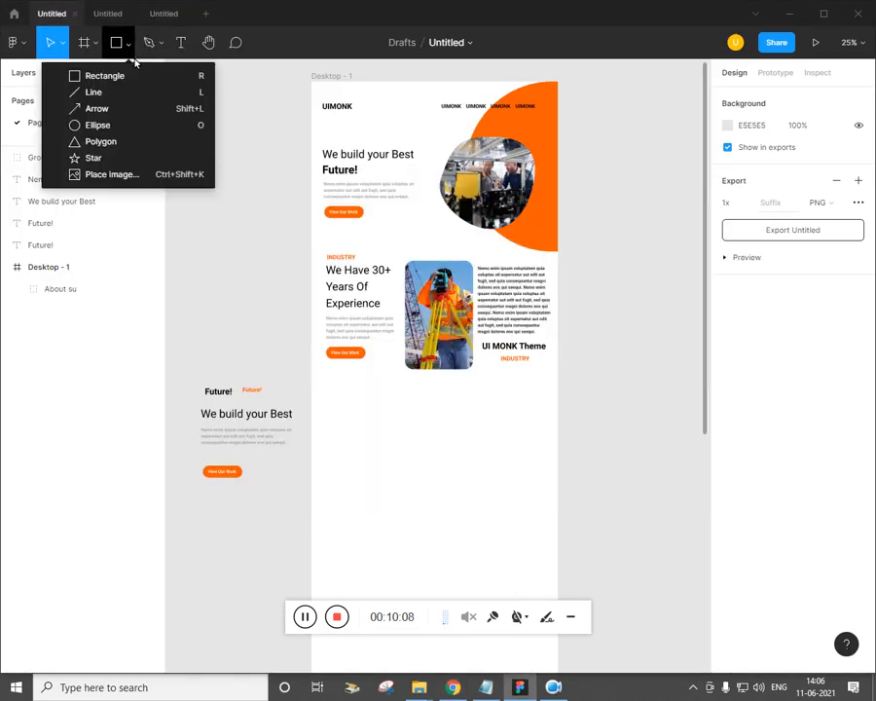
Place an image: the amazon icon from Font-Awesome-SVG-PNG-master's black > svg folder
click(115, 177)
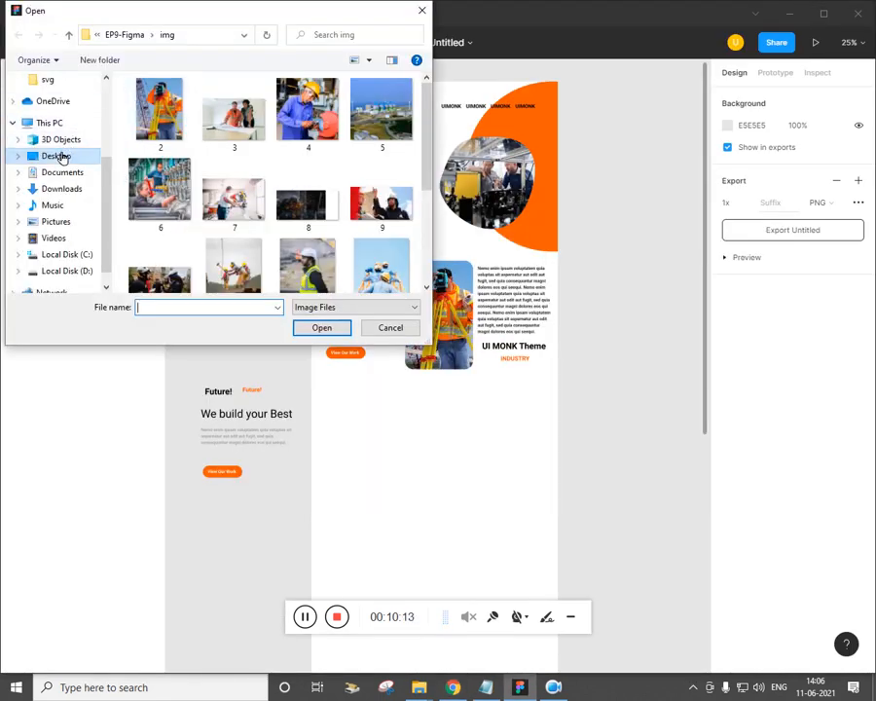
click(60, 156)
double_click(183, 141)
double_click(239, 164)
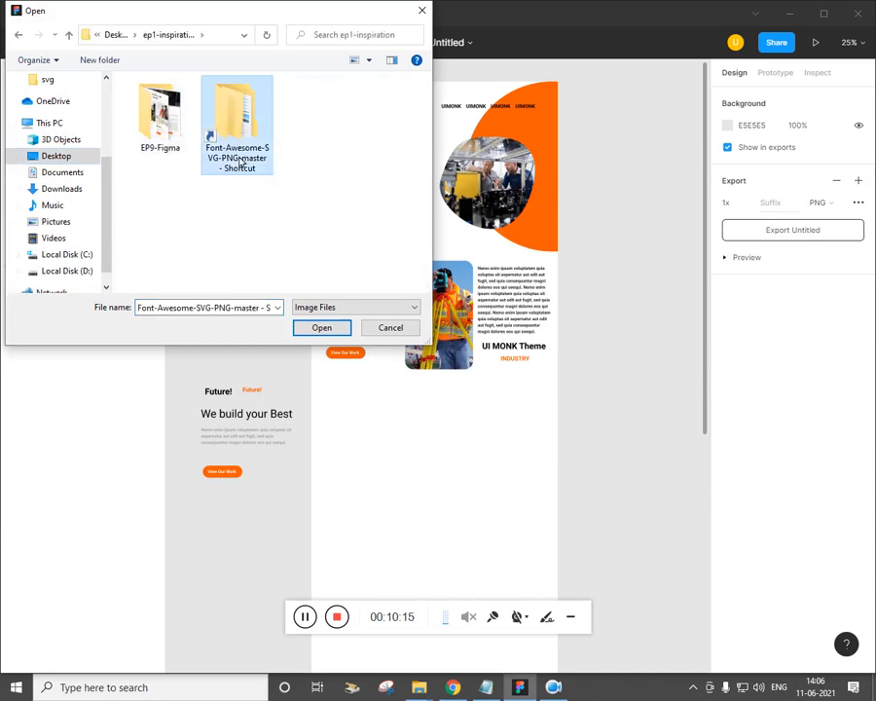
double_click(183, 103)
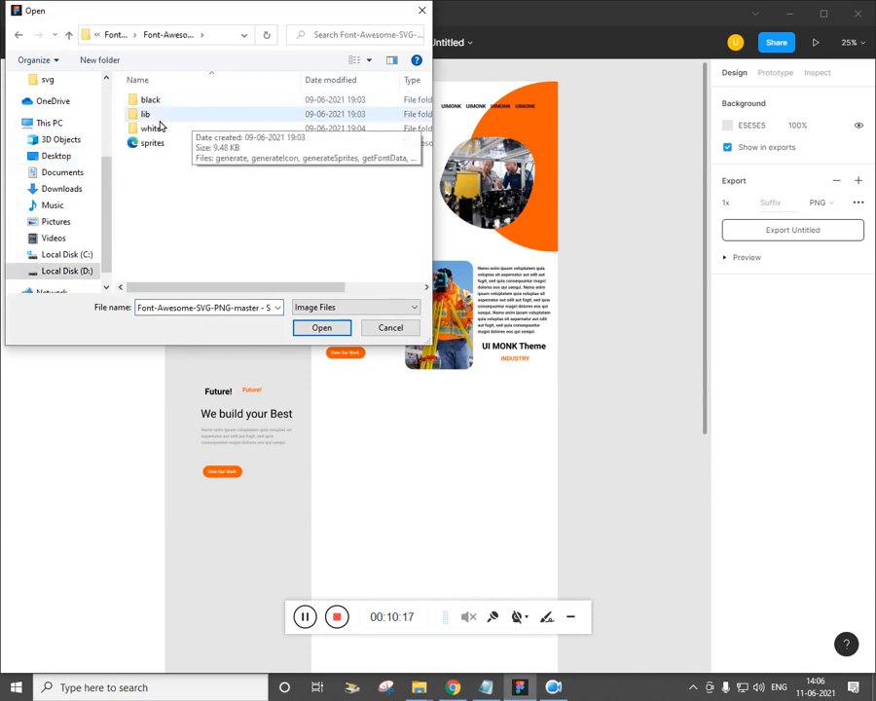
double_click(161, 101)
double_click(148, 117)
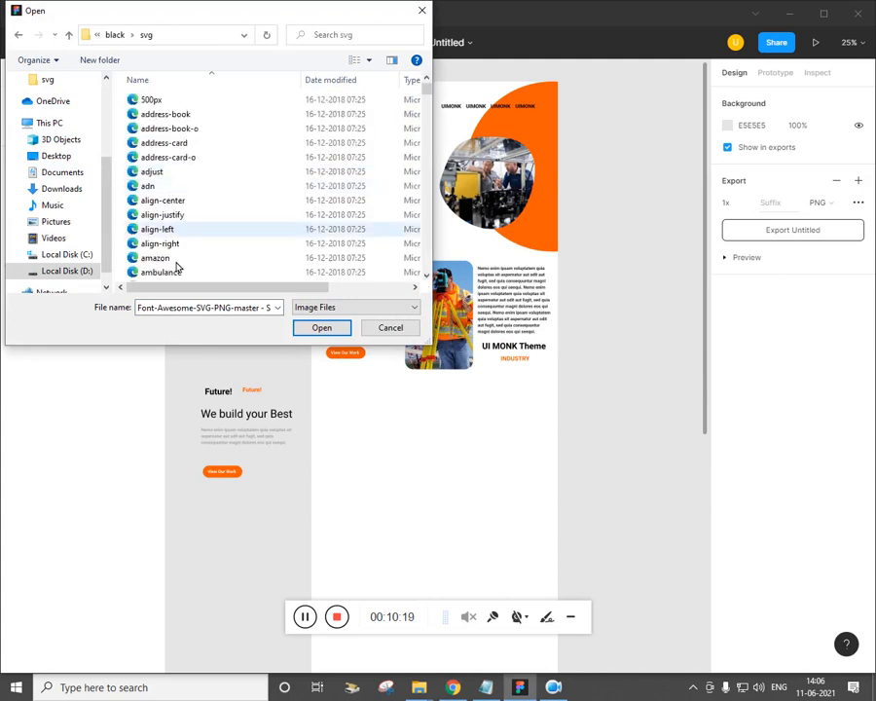
click(190, 222)
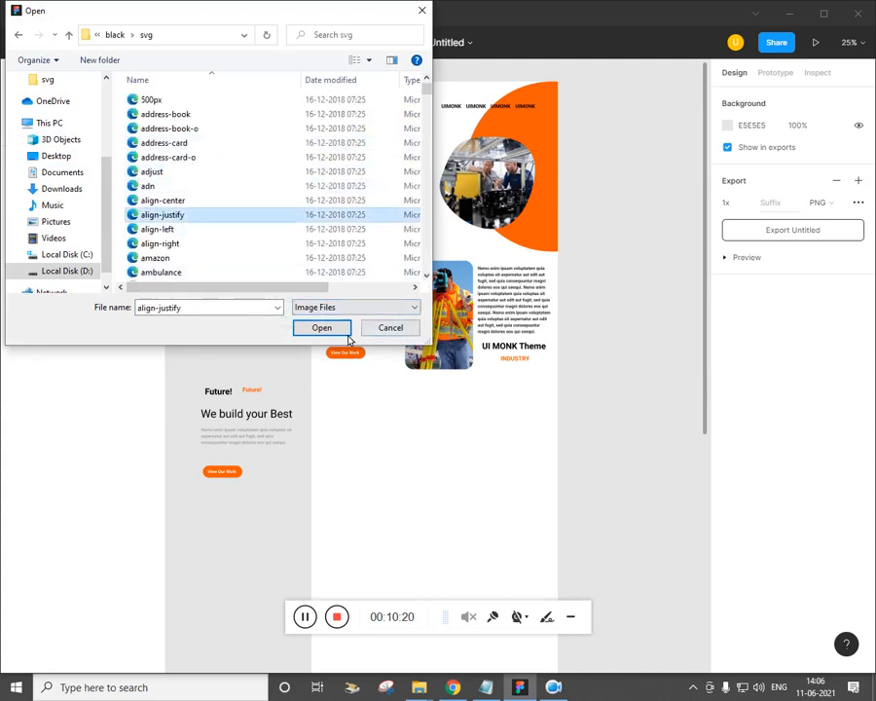
click(158, 258)
click(341, 328)
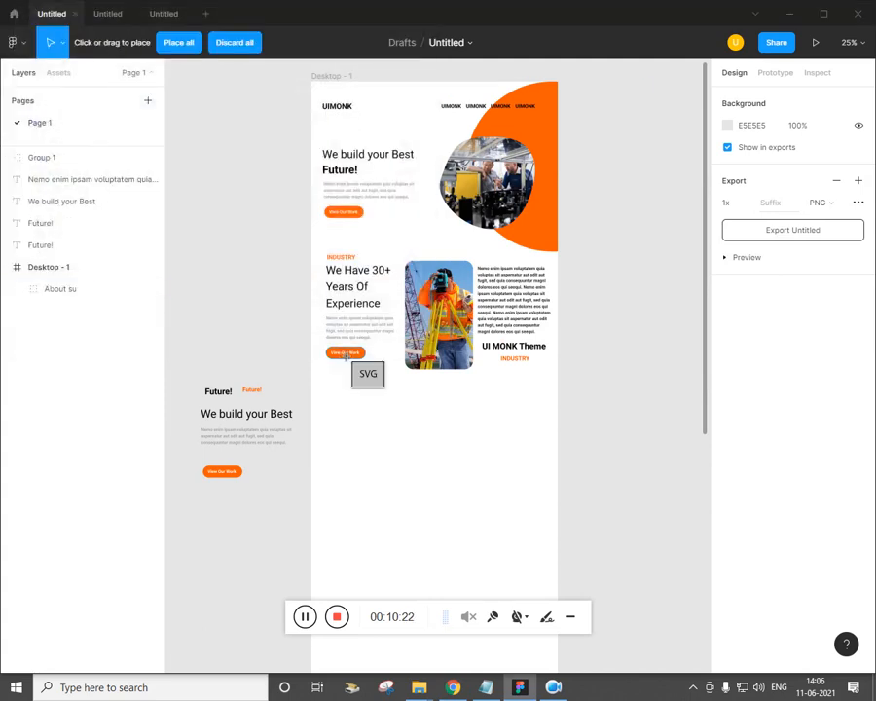
Drop the 96×96 amazon icon below the View Our Work button and open its colour settings
key(ctrl+plus)
drag(270, 468, 351, 374)
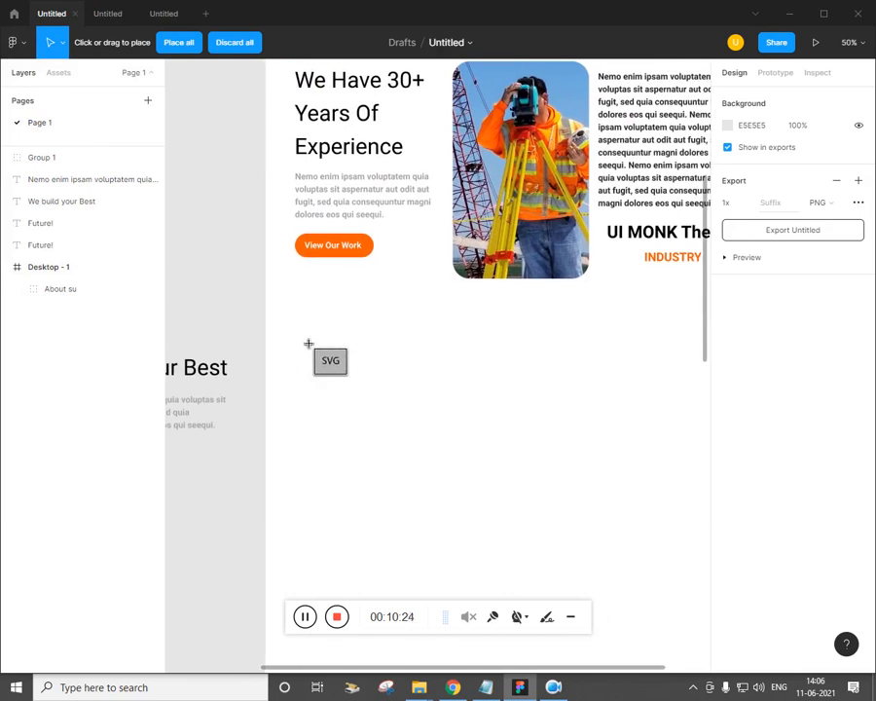
click(308, 344)
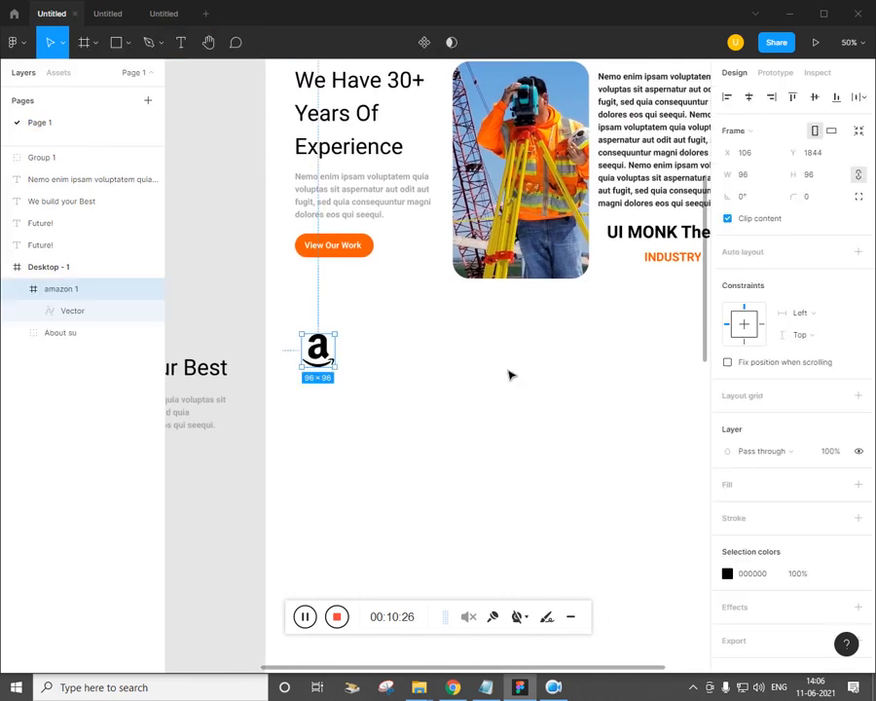
click(728, 573)
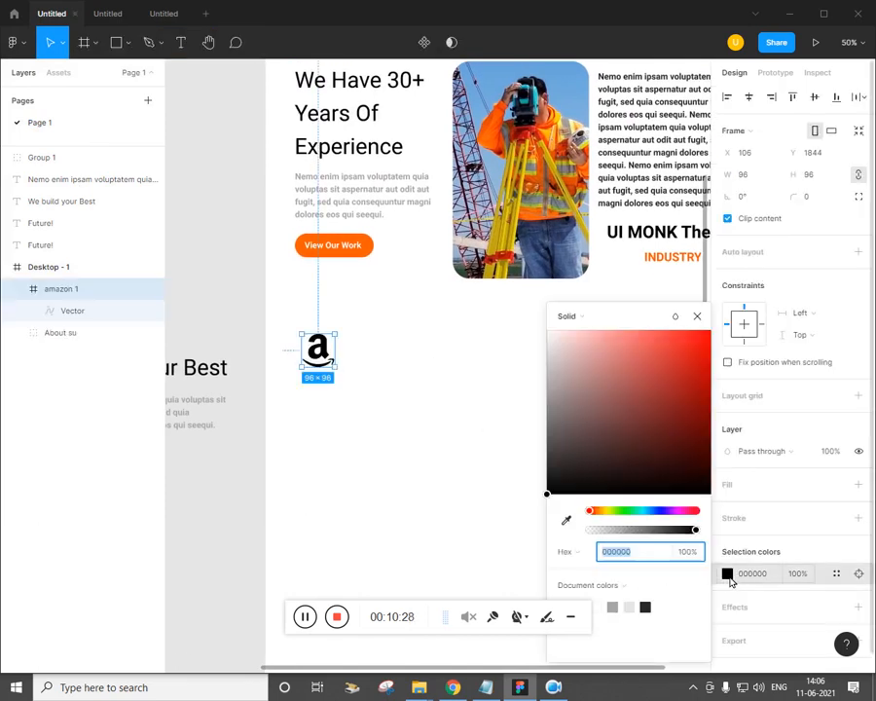
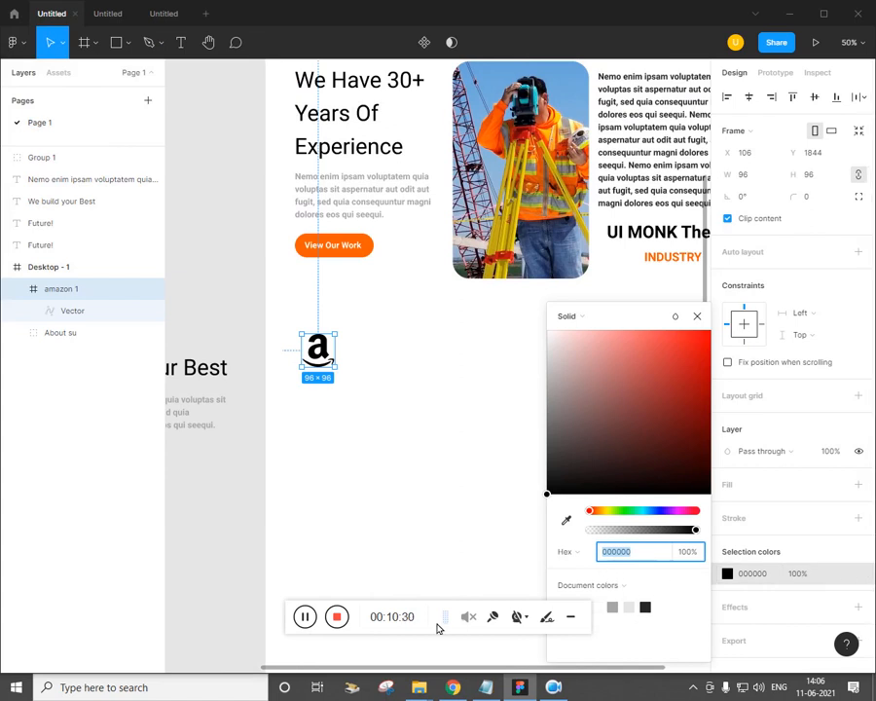
Recolour the amazon icon to the document's orange swatch (FF5C01)
drag(324, 631, 296, 628)
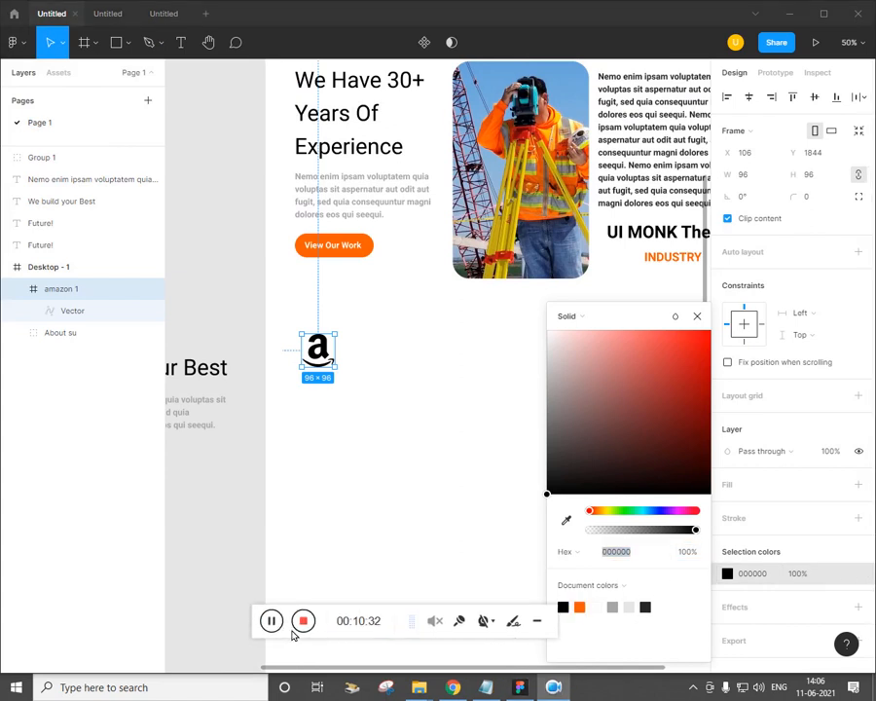
click(581, 608)
click(419, 503)
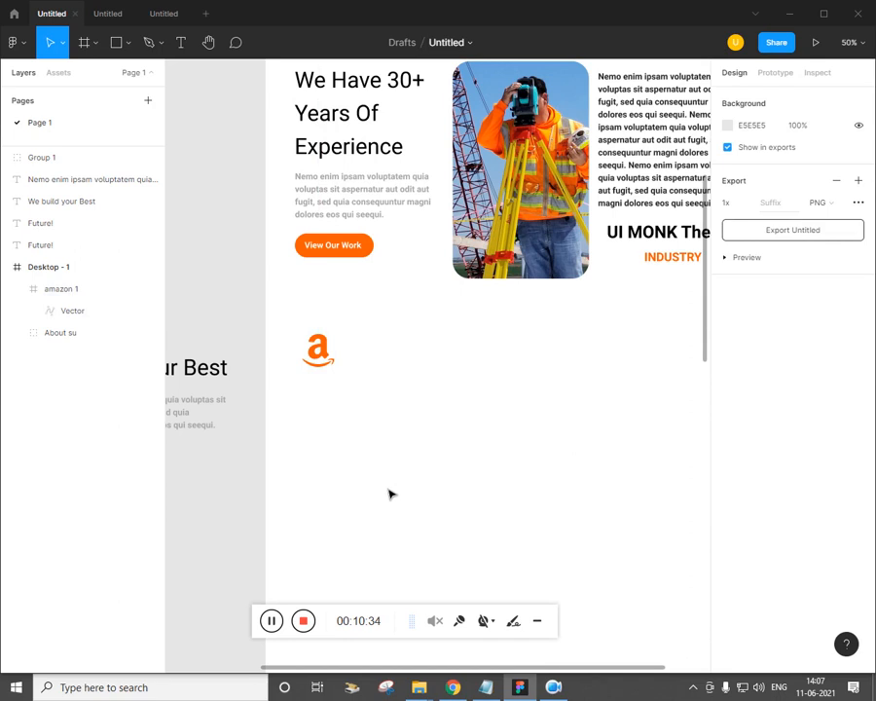
Alt-drag copies of the Future! heading and Nemo enim paragraph beside the amazon logo
click(453, 687)
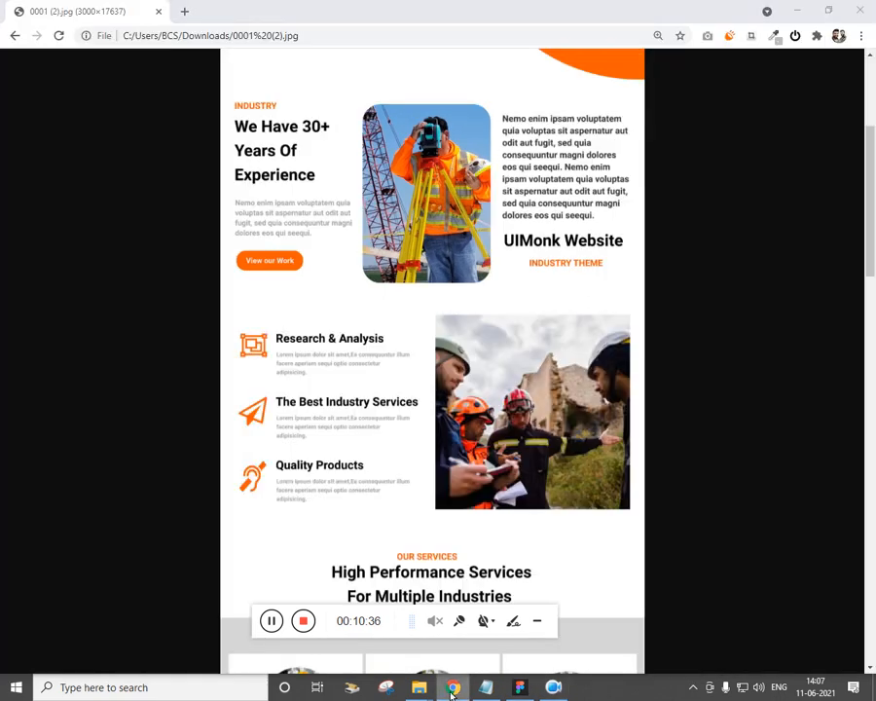
click(453, 687)
key(minus)
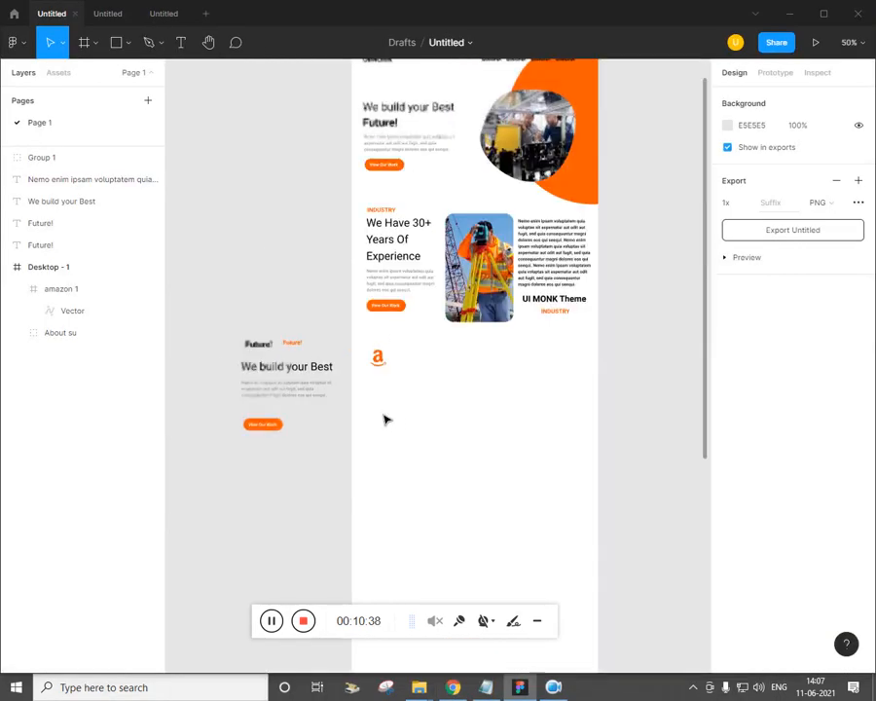
drag(266, 346, 417, 360)
click(453, 690)
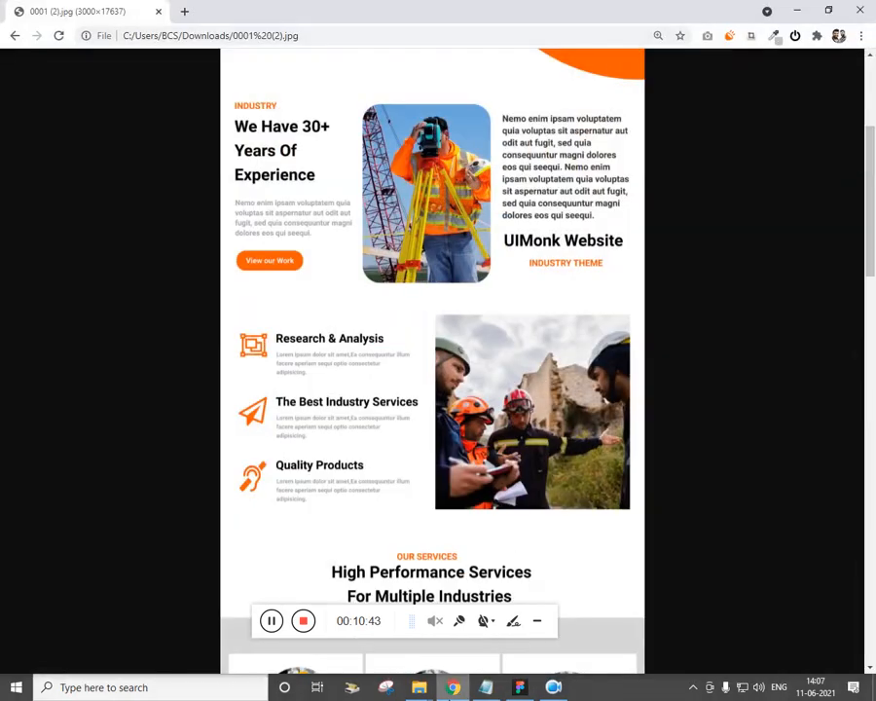
click(454, 690)
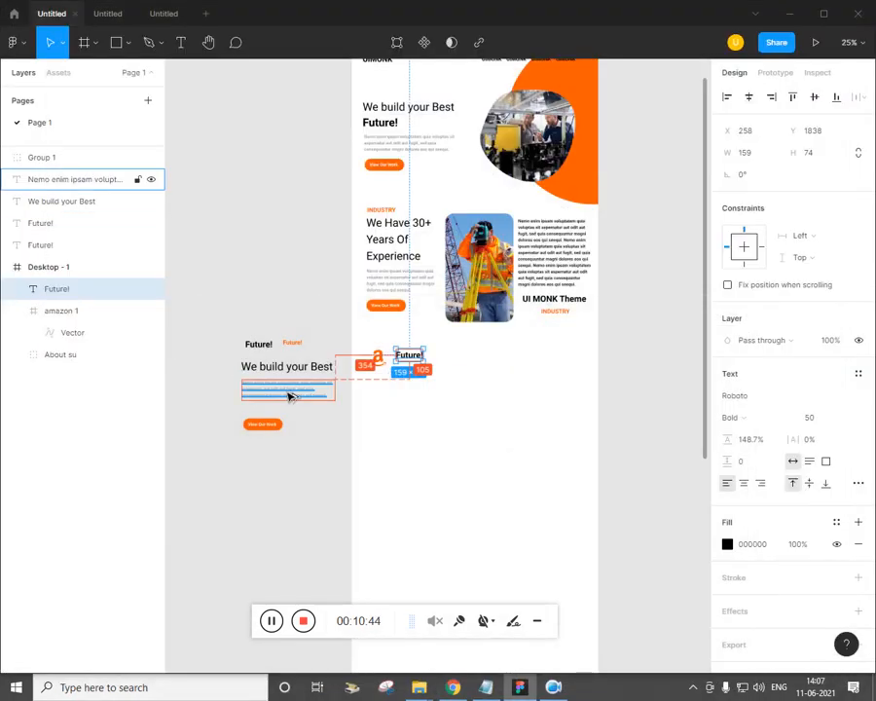
drag(288, 396, 437, 378)
Narrow the copied paragraph to 408 wide so it wraps to four lines
scroll(437, 377, up, 4)
drag(464, 494, 386, 487)
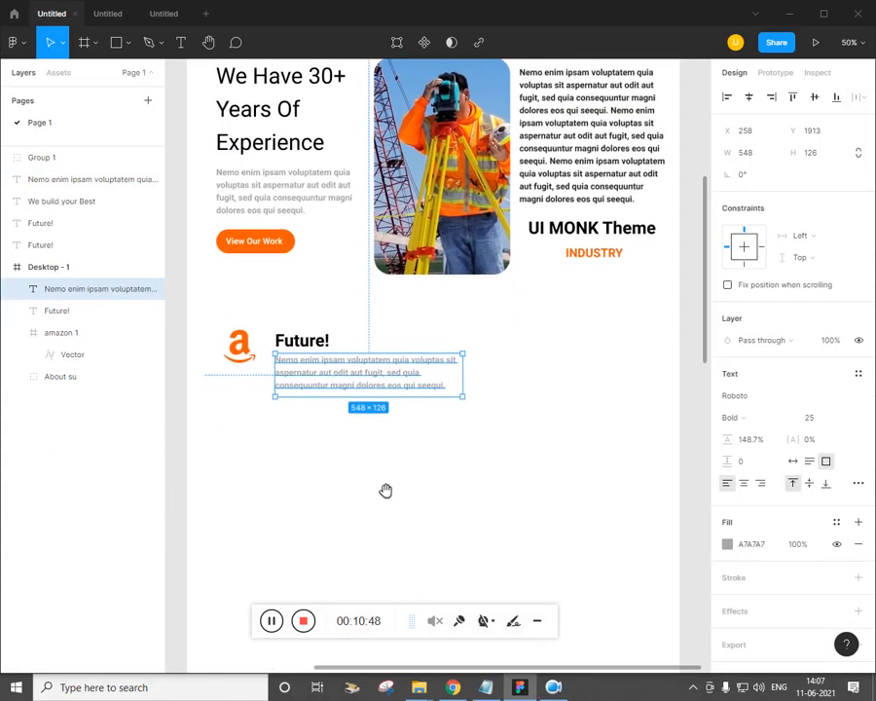
click(486, 690)
click(484, 695)
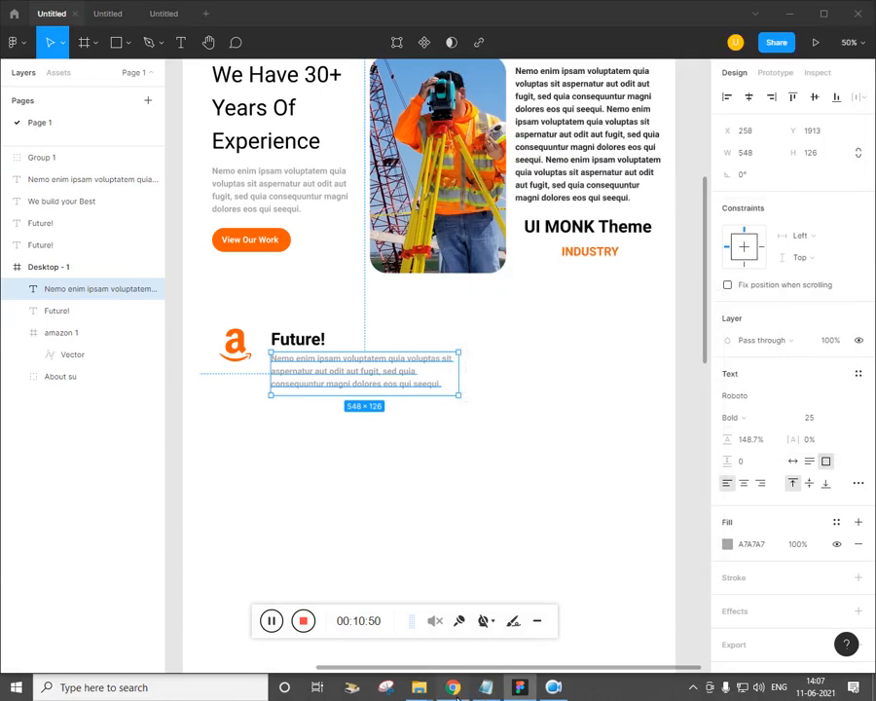
click(454, 689)
click(453, 689)
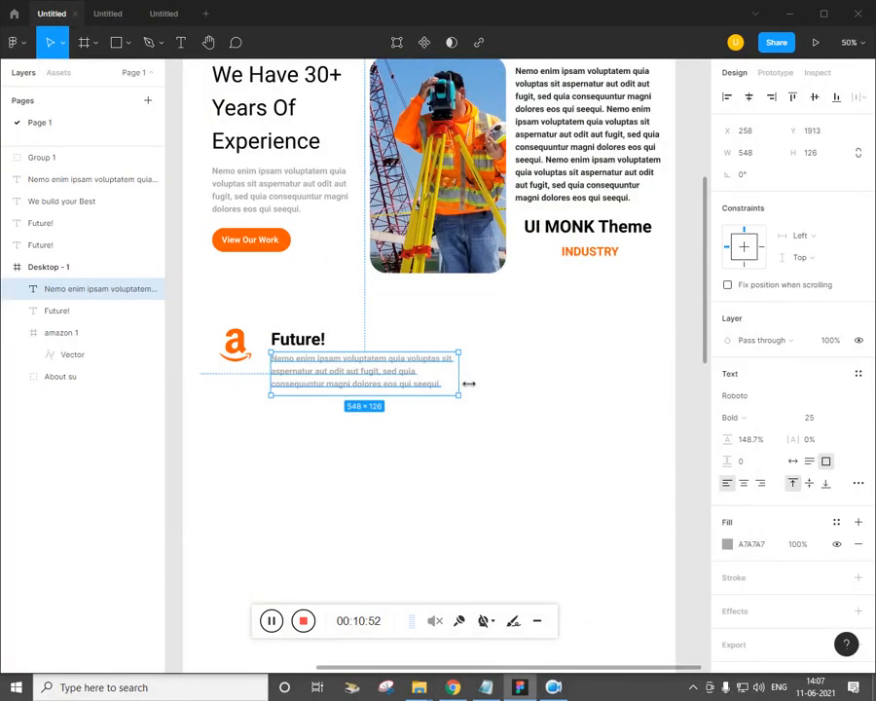
drag(468, 384, 426, 388)
click(412, 481)
Nudge the Future! heading and paragraph left, closer to the logo
click(454, 688)
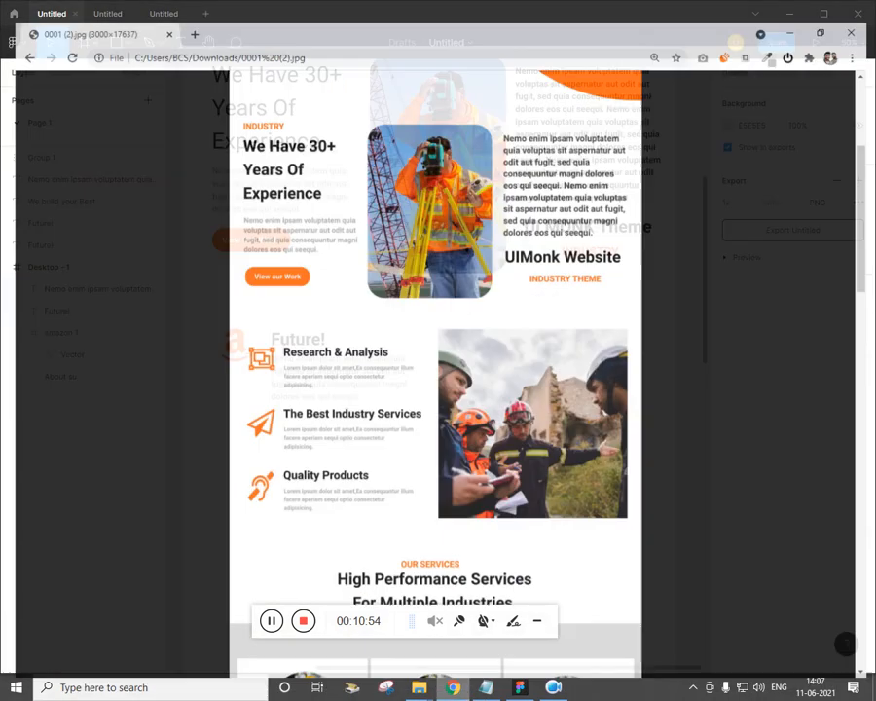
click(453, 688)
click(249, 359)
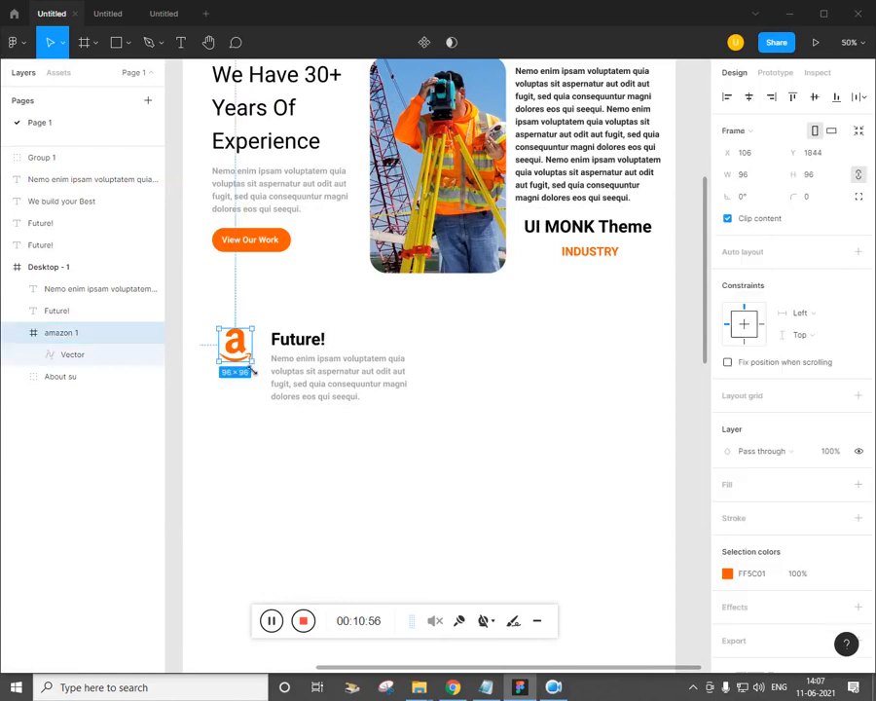
click(324, 451)
click(322, 375)
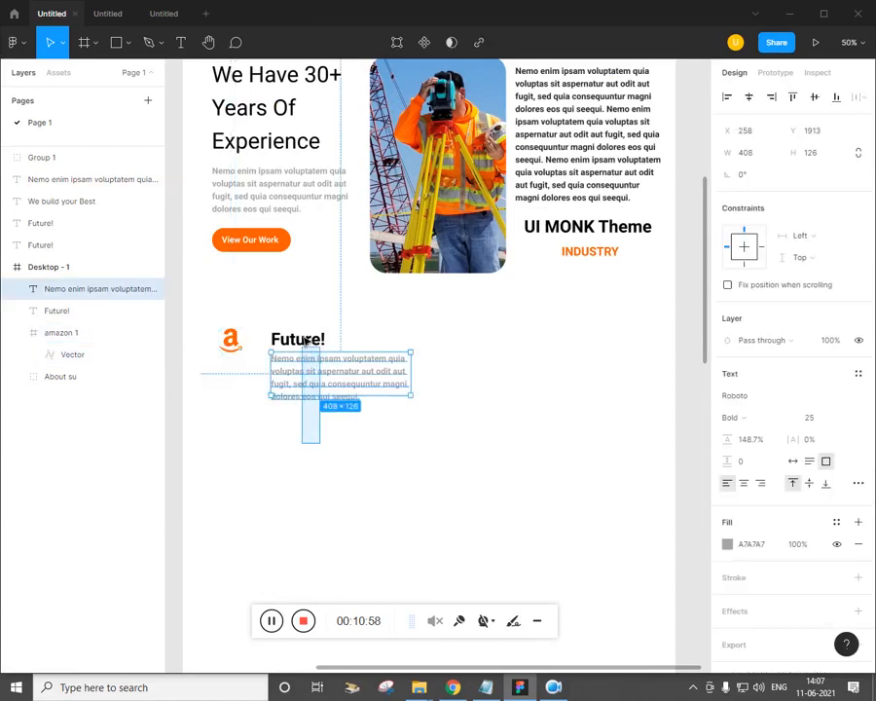
shift+click(304, 340)
key(shift+Left)
key(shift+Left)
key(shift+Left)
key(shift+Left)
key(shift+Left)
key(shift+Left)
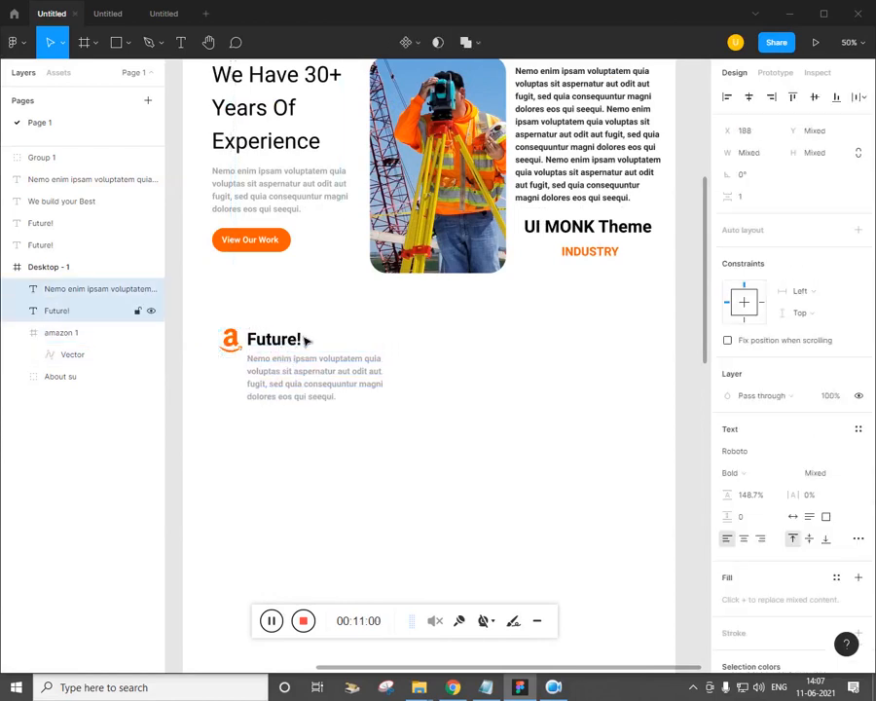
Resize the amazon logo to 96×96 to match the reference design
key(alt+Tab)
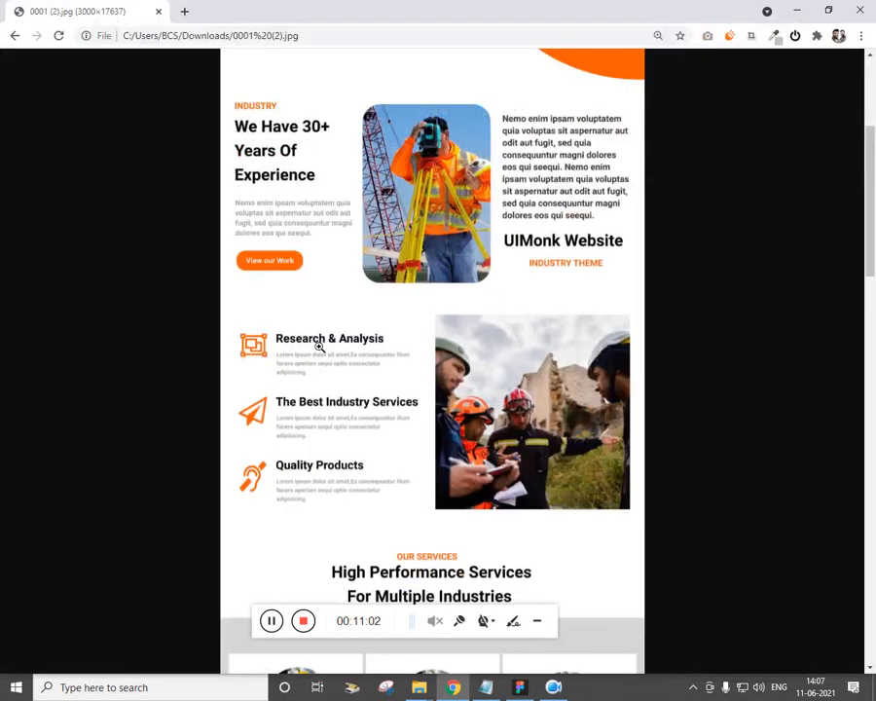
key(alt+Tab)
click(238, 351)
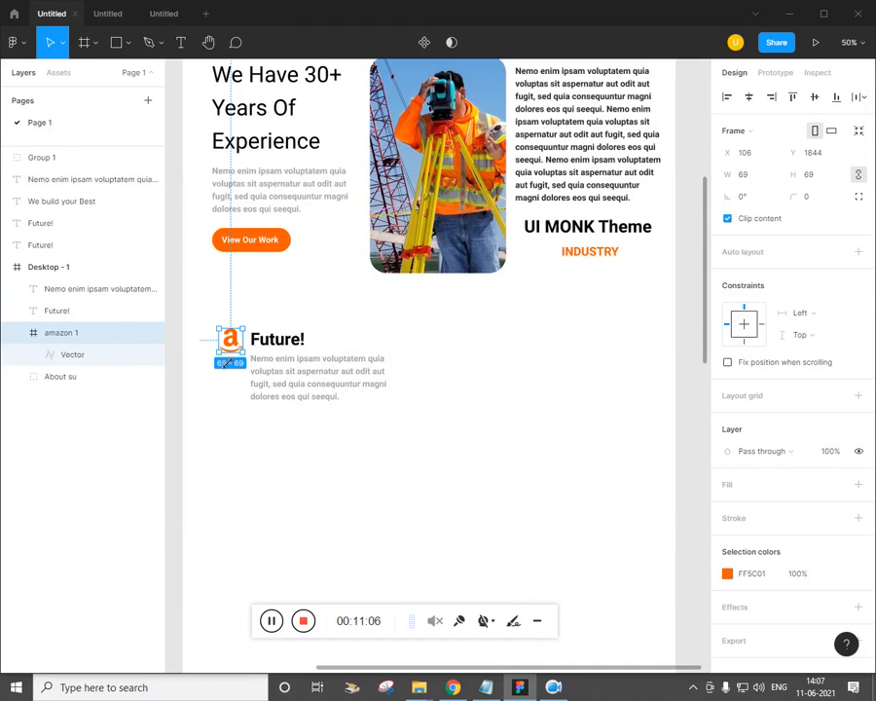
drag(227, 363, 223, 368)
click(250, 458)
key(alt+Tab)
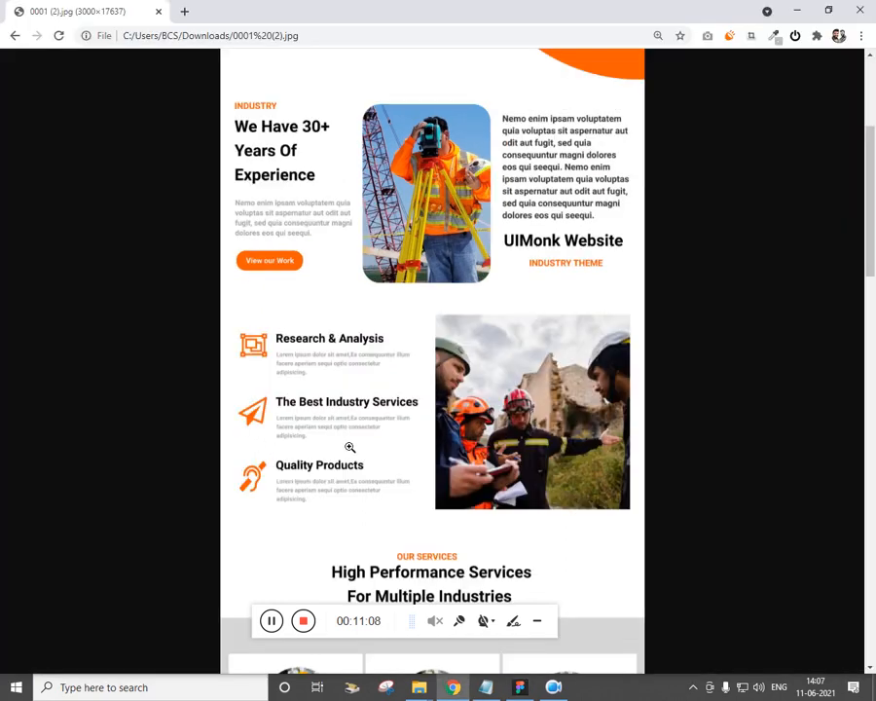
key(alt+Tab)
click(228, 346)
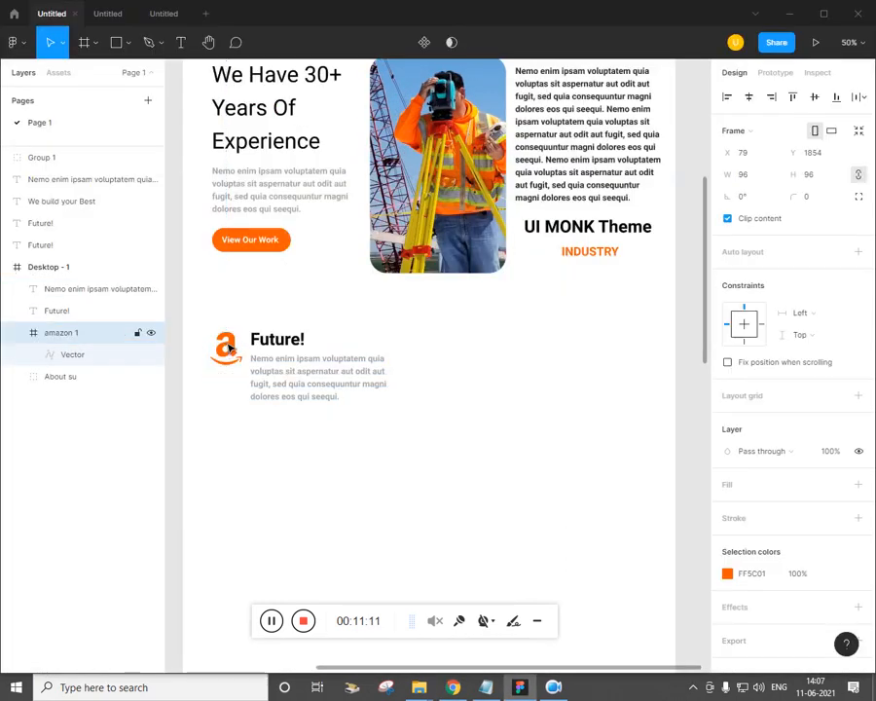
click(337, 452)
Replace the Future! heading with 'Research & Analysis' pasted from the Plan notes, then select the whole block
key(alt+Tab)
key(alt+Tab)
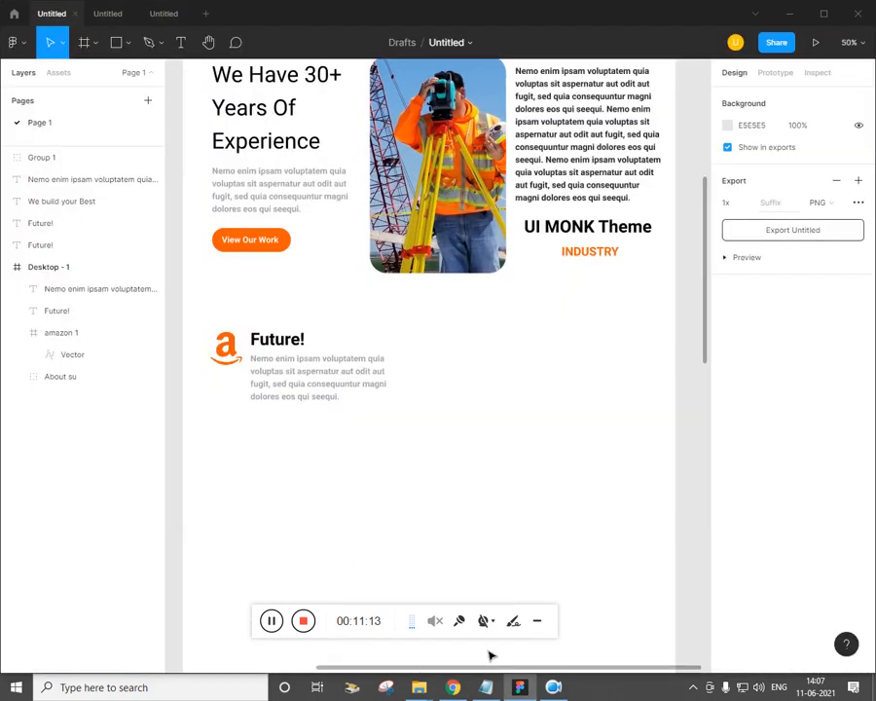
click(487, 686)
scroll(572, 321, down, 1)
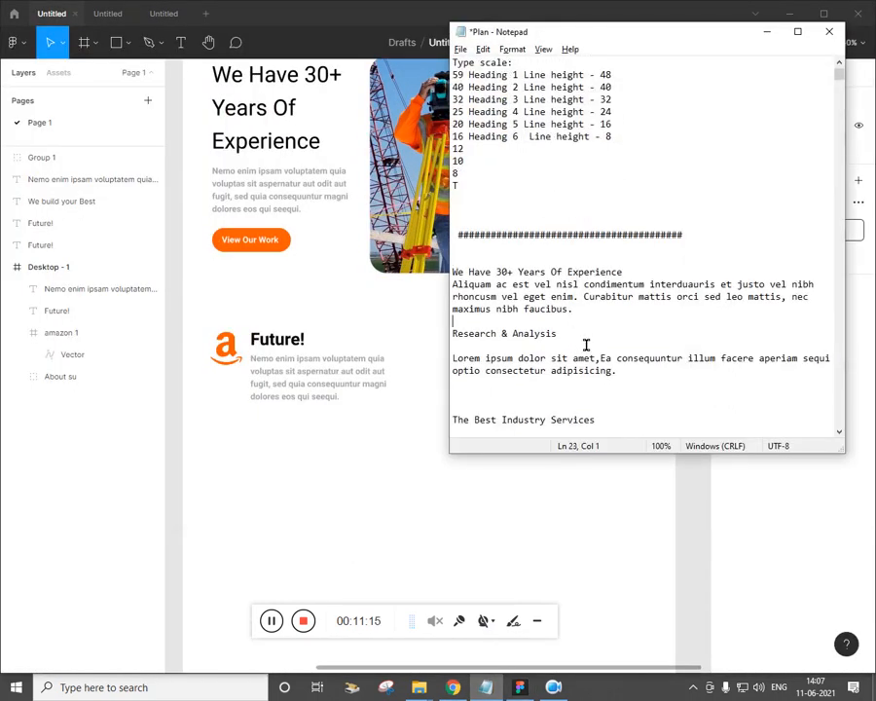
key(alt+Tab)
double_click(272, 340)
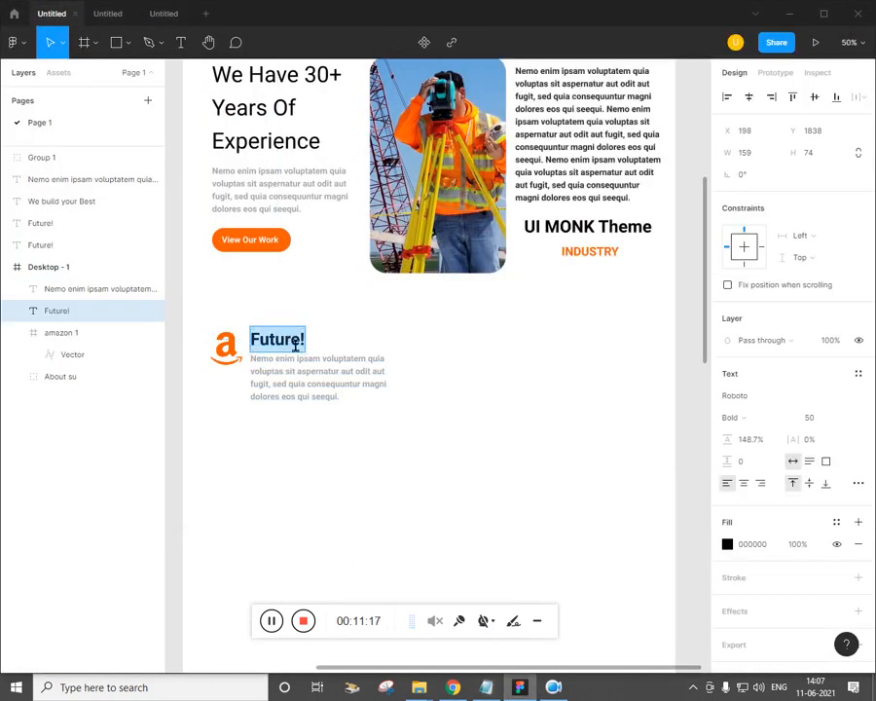
text(Research & Analysis)
key(Escape)
key(alt+Tab)
click(376, 455)
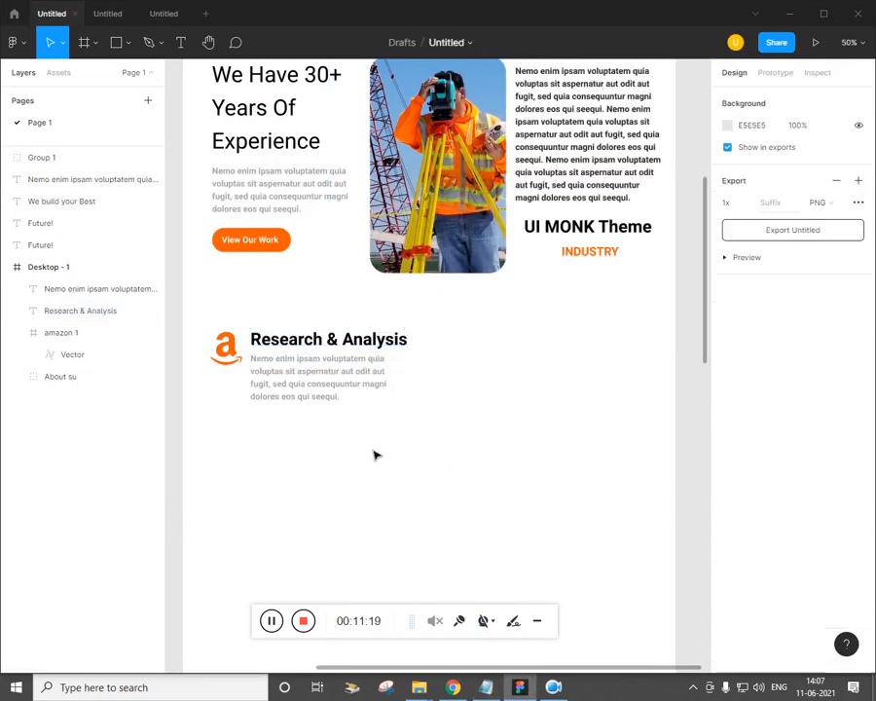
drag(338, 433, 210, 329)
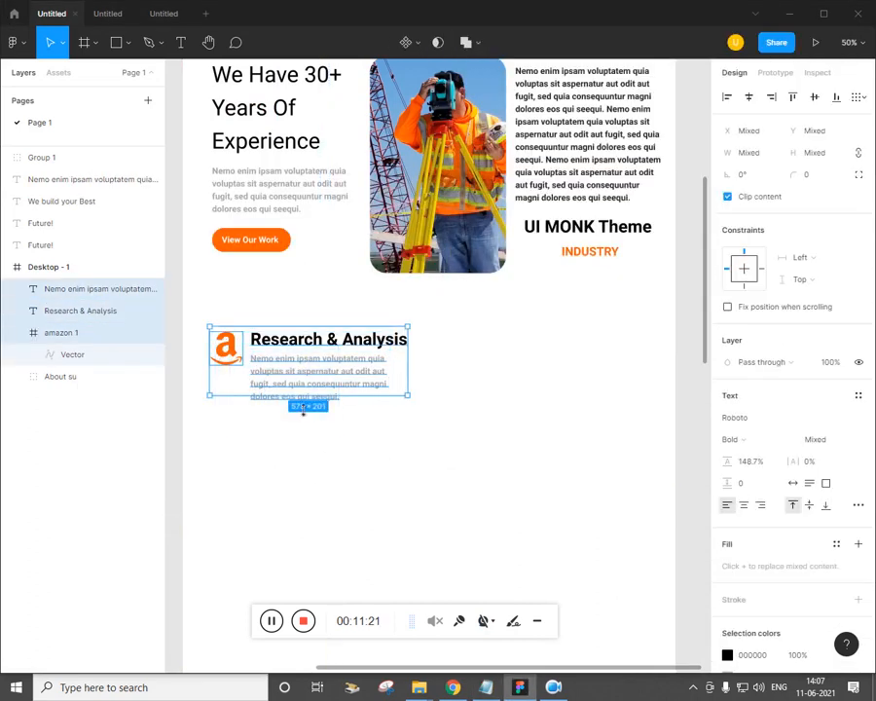
Group the logo, heading and paragraph, then duplicate the group twice downward
key(ctrl+g)
alt+drag(302, 390, 302, 472)
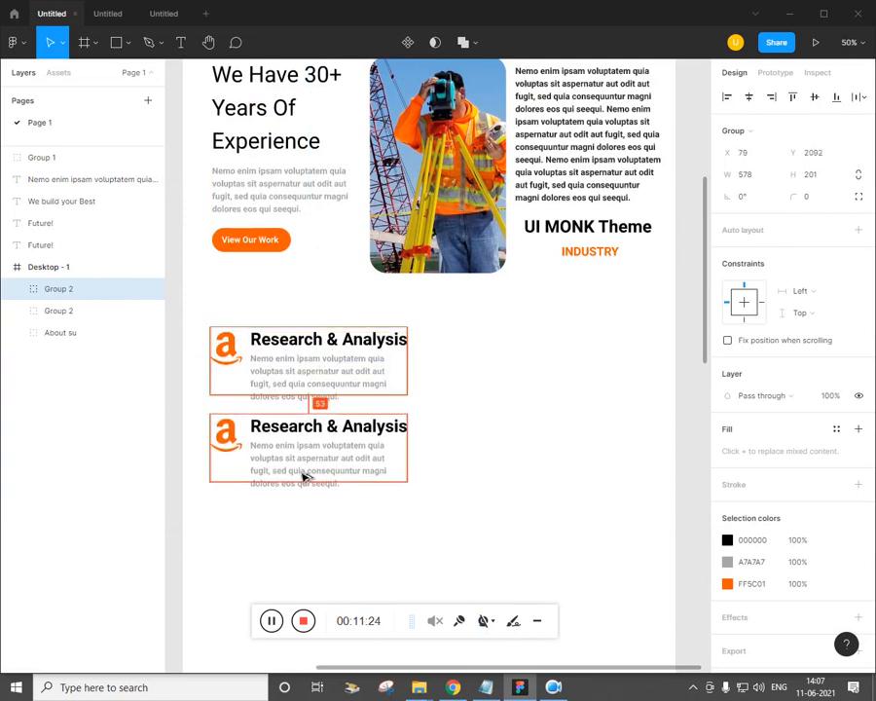
key(ctrl+d)
click(537, 384)
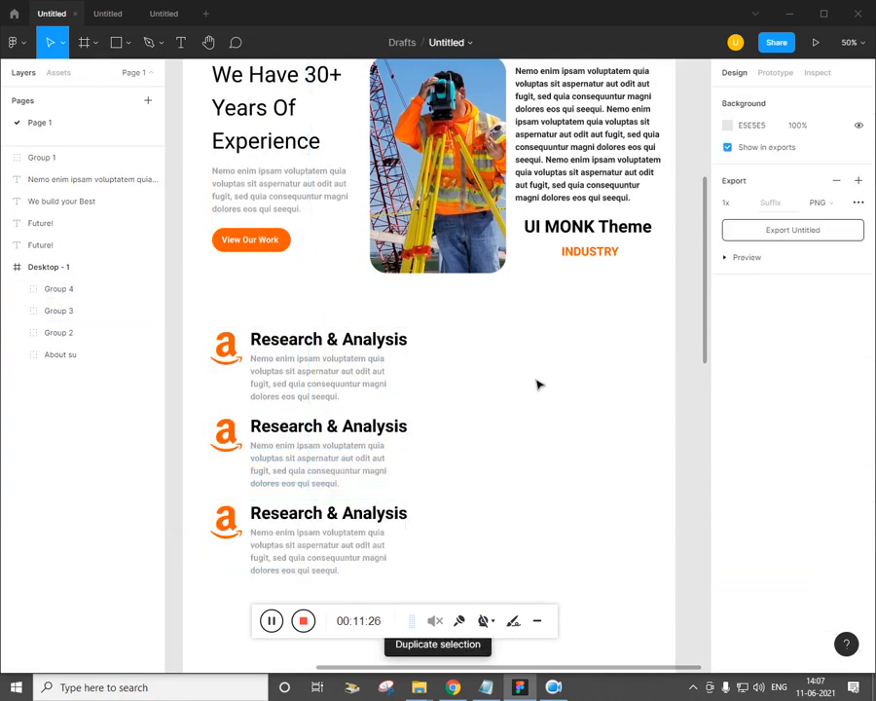
click(454, 686)
click(454, 686)
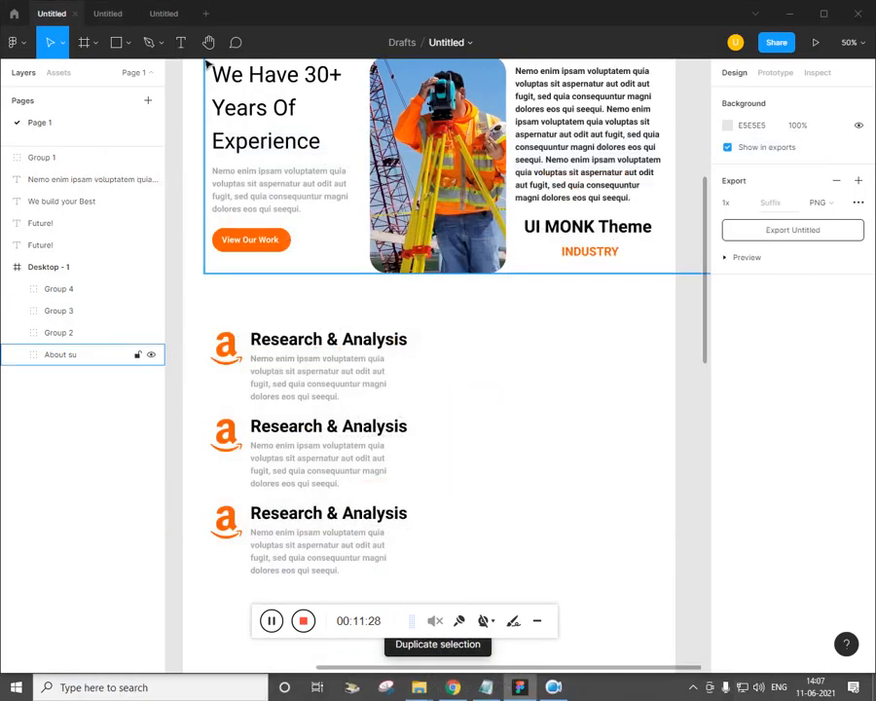
click(128, 42)
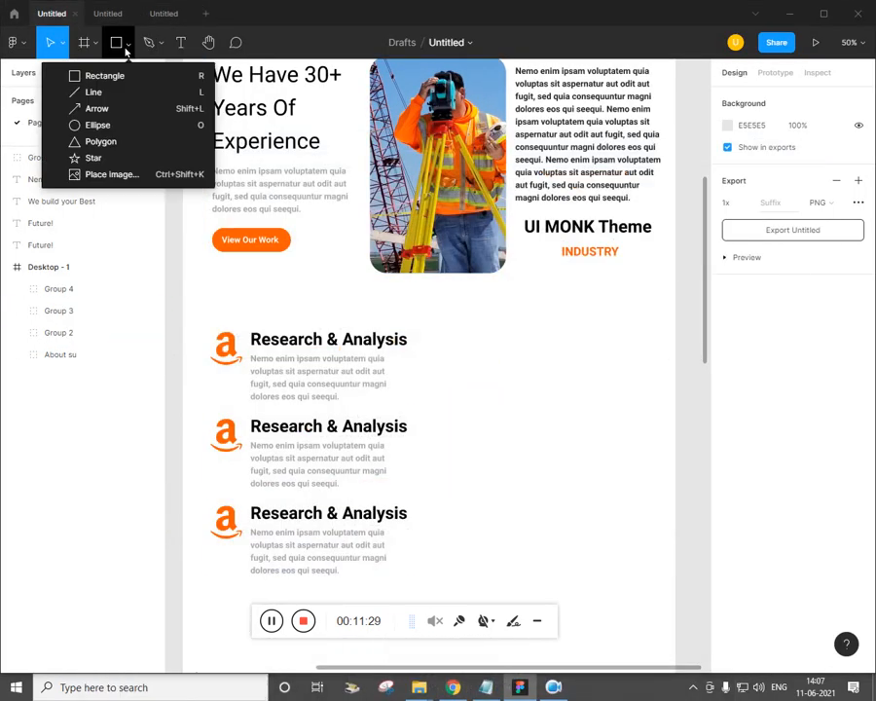
Import photo 9 from Desktop > ep1-inspiration > EP9-Figma > img and place it right of the Research items
click(117, 176)
click(453, 688)
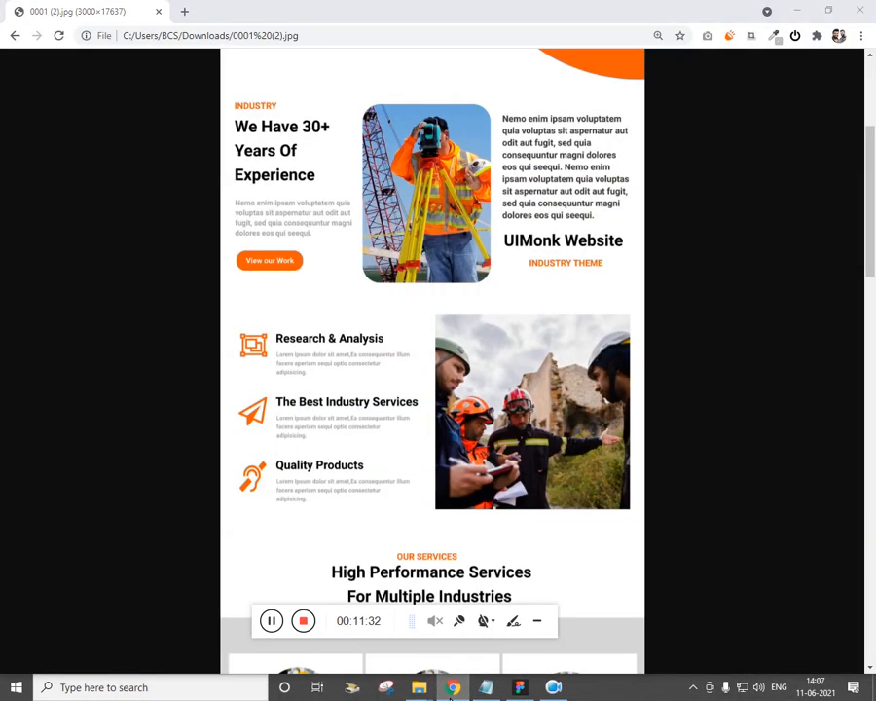
click(453, 687)
click(56, 156)
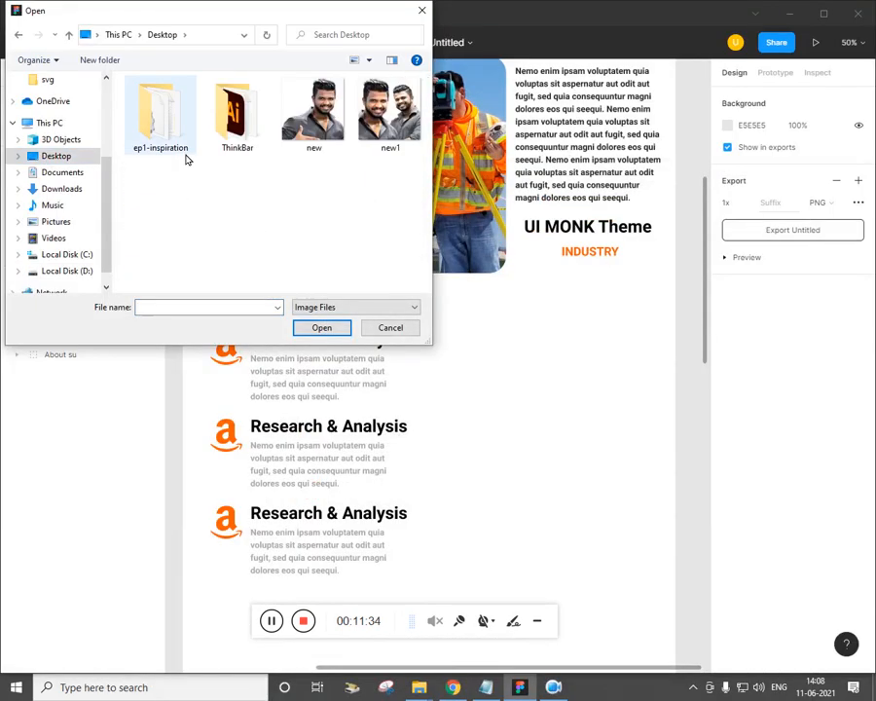
double_click(171, 141)
double_click(158, 138)
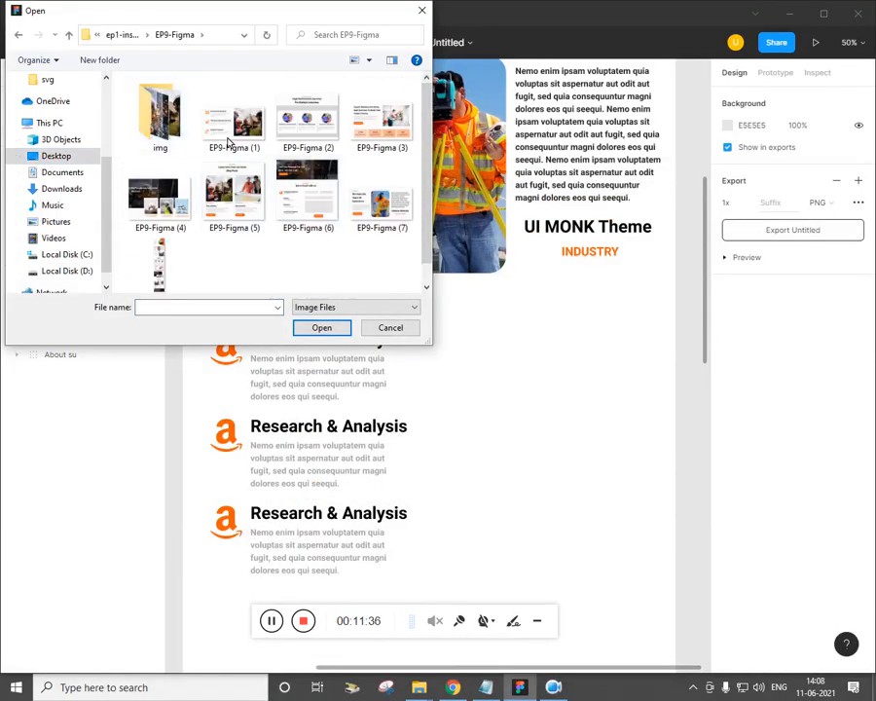
double_click(165, 124)
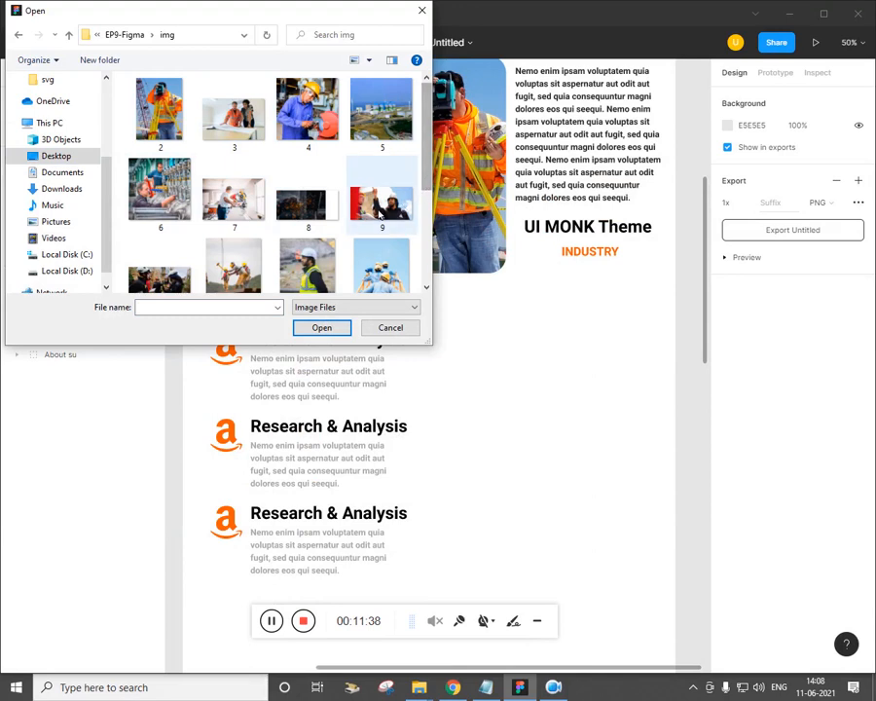
scroll(429, 163, down, 3)
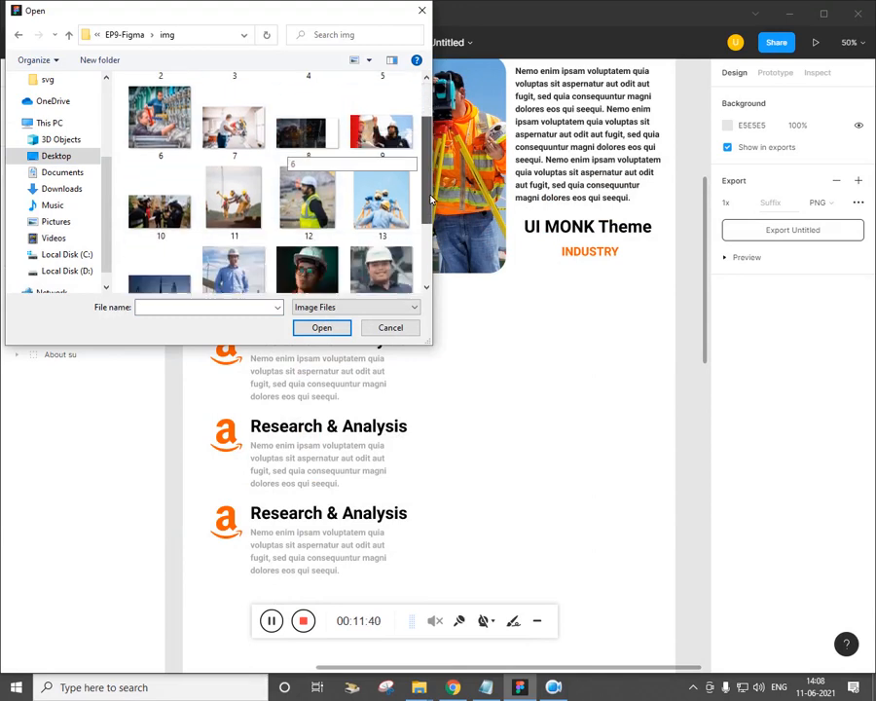
scroll(426, 163, up, 3)
click(383, 180)
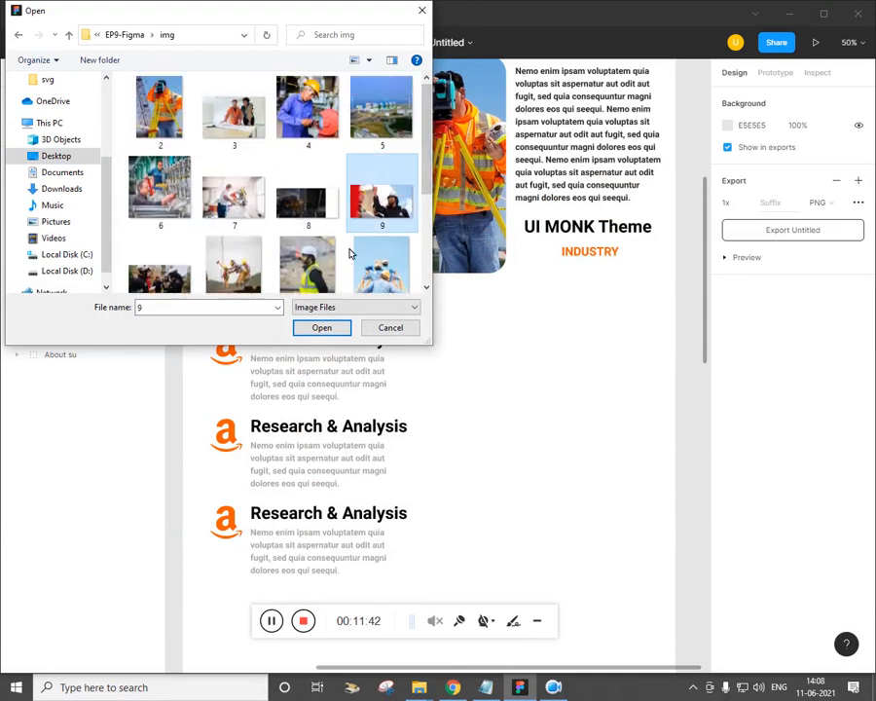
click(334, 333)
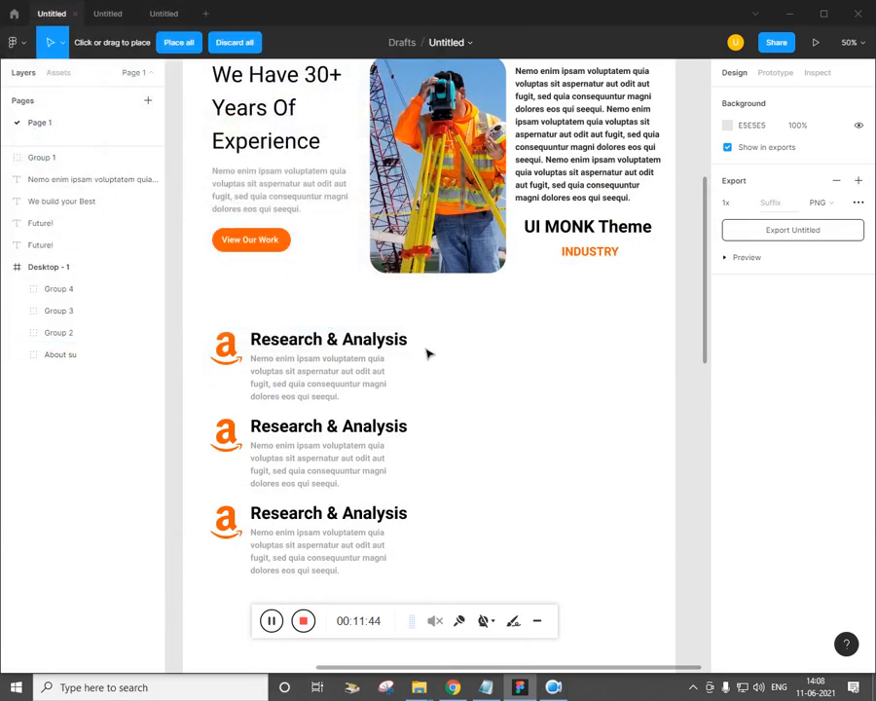
drag(436, 338, 675, 583)
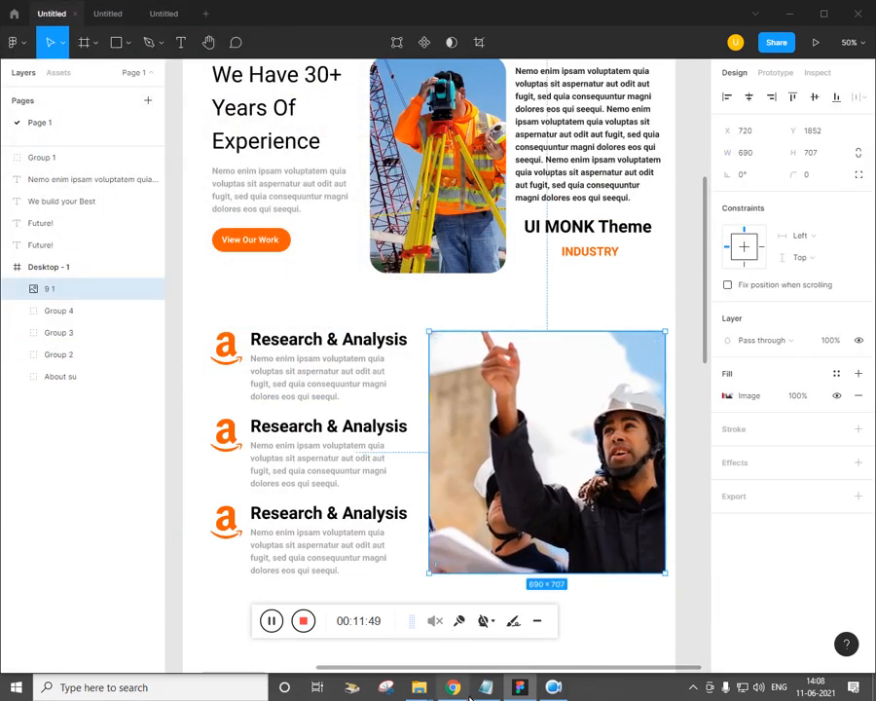
Nudge the photo up slightly to align with the Research items
click(468, 696)
scroll(376, 338, down, 3)
key(alt+Tab)
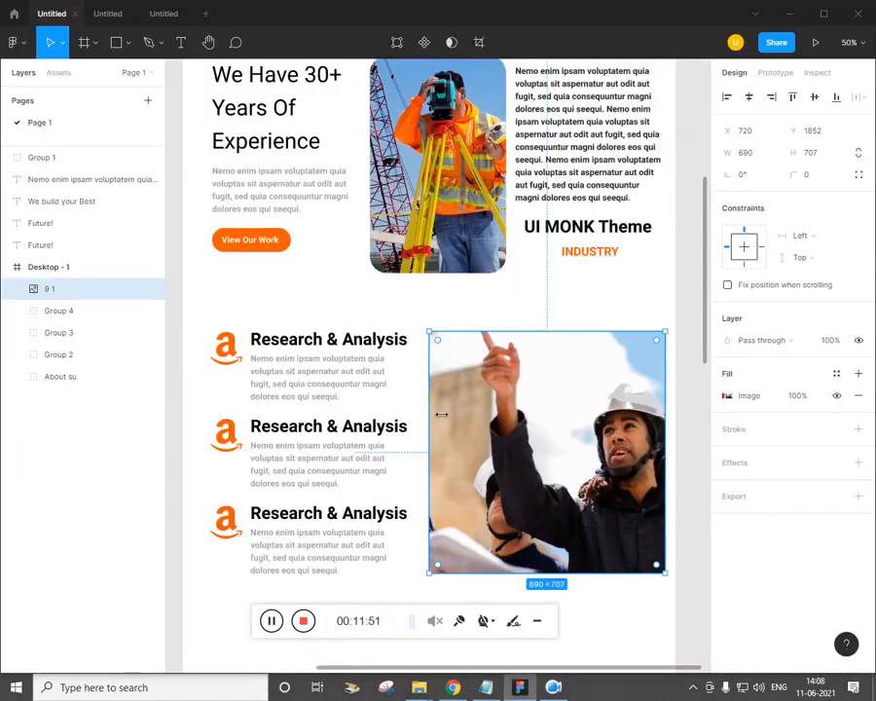
scroll(441, 411, down, 1)
click(361, 589)
drag(506, 526, 505, 519)
key(alt+Tab)
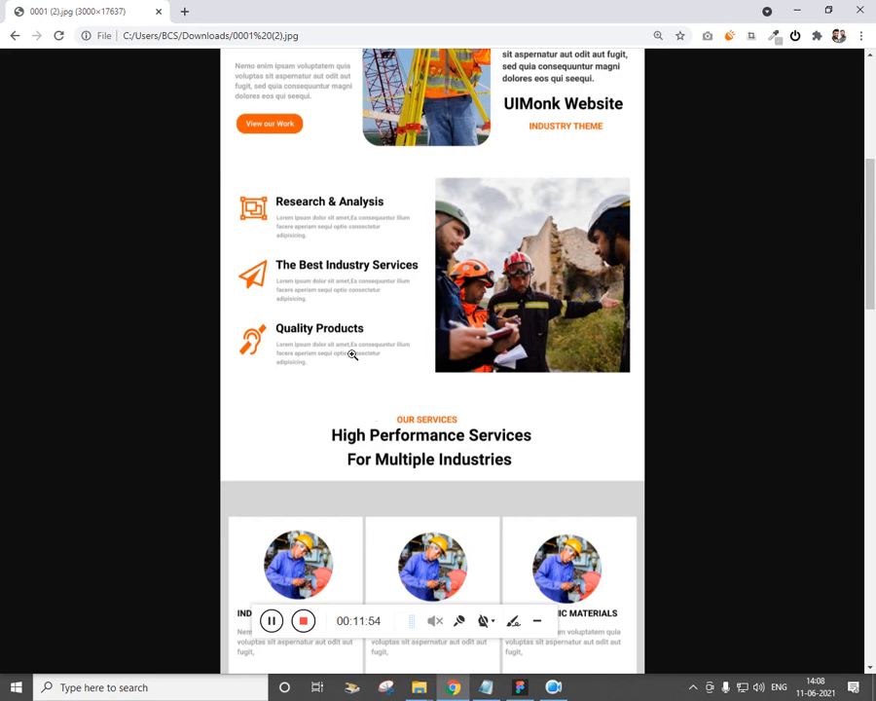
key(alt+Tab)
Group the photo, Research items and the section above into Group 5
click(346, 589)
drag(516, 588, 322, 248)
key(minus)
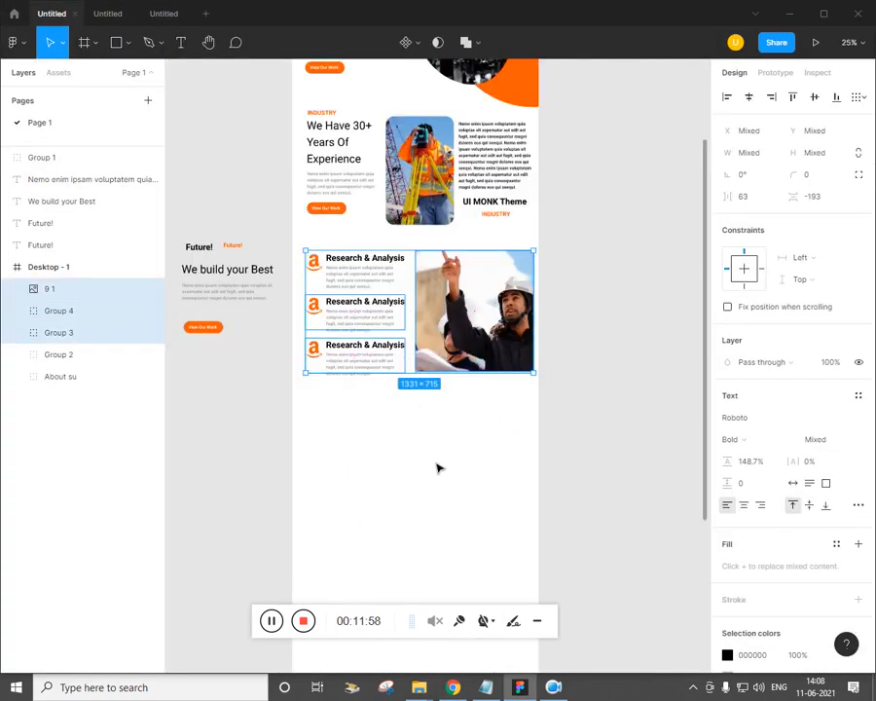
click(541, 474)
drag(542, 473, 318, 144)
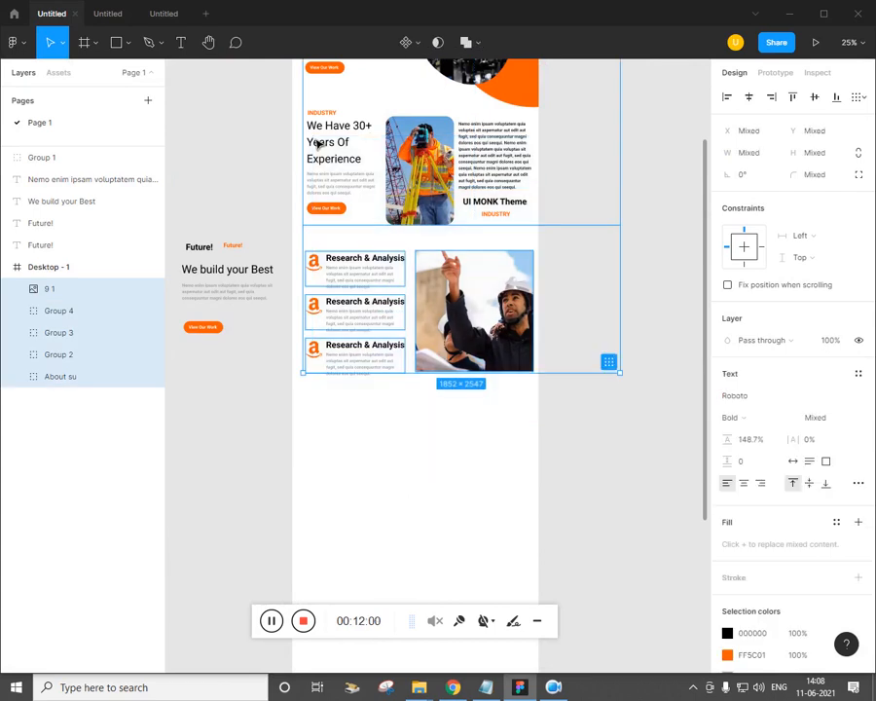
key(ctrl+g)
click(473, 476)
key(alt+Tab)
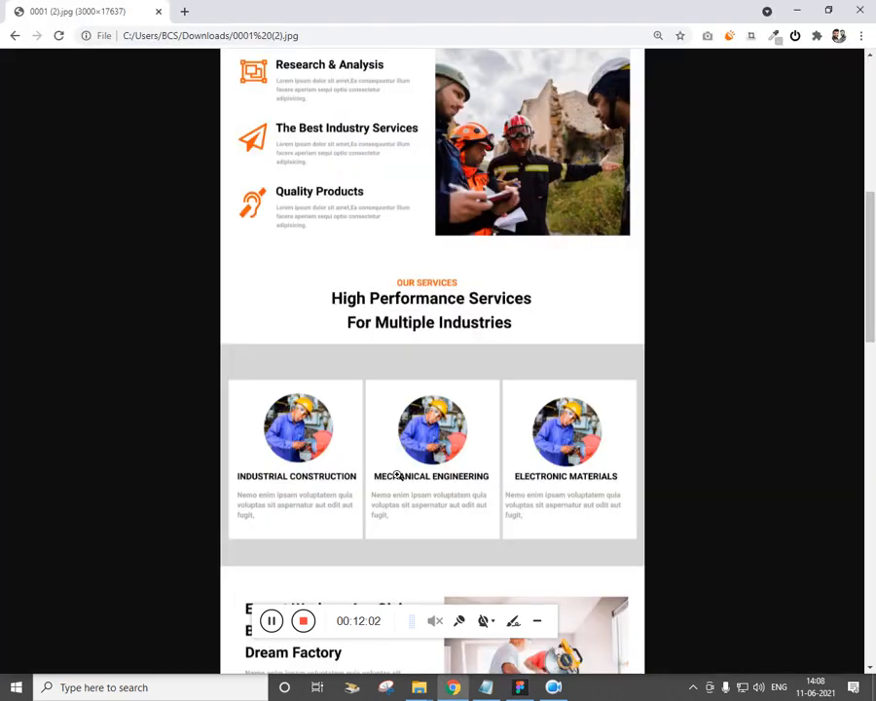
scroll(399, 472, down, 2)
scroll(384, 376, up, 1)
Alt-drag copies of the Future! label and We build your Best heading below the section
key(alt+Tab)
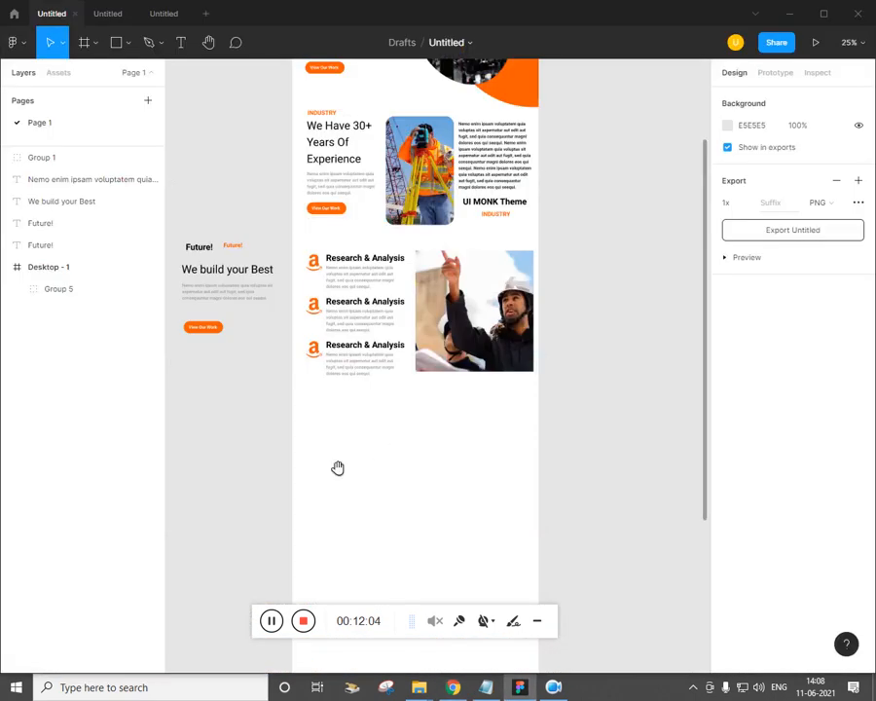
drag(337, 468, 370, 450)
key(alt+Tab)
key(alt+Tab)
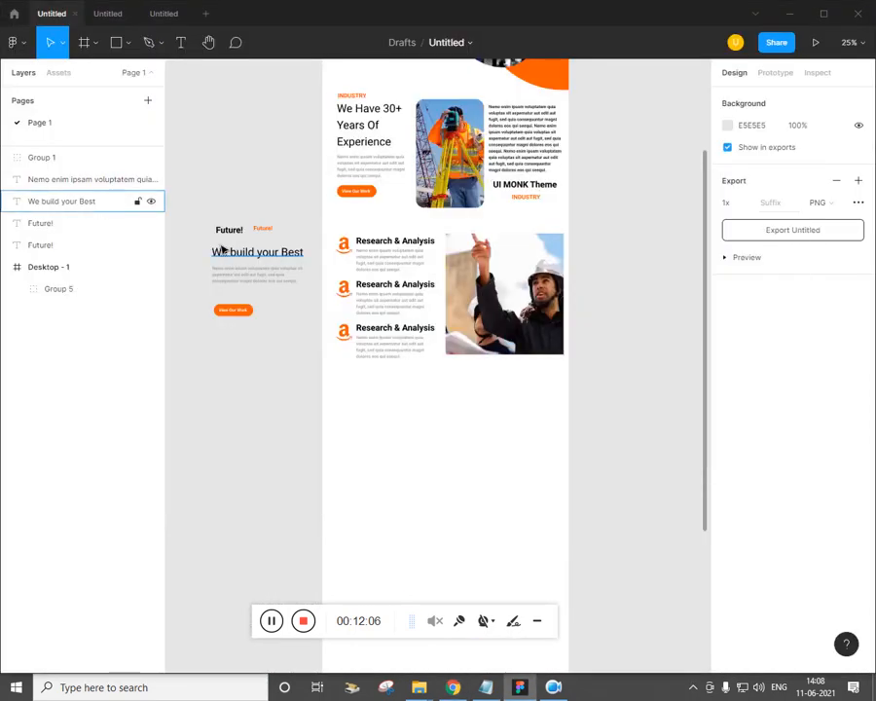
drag(273, 239, 439, 388)
click(444, 407)
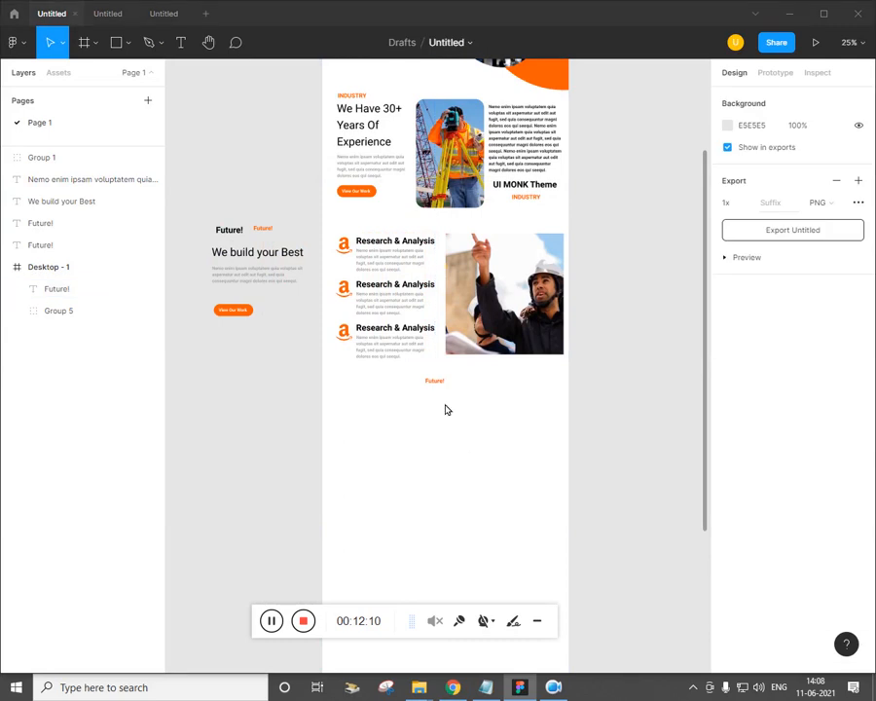
key(alt+Tab)
key(alt+Tab)
drag(268, 255, 444, 401)
click(450, 472)
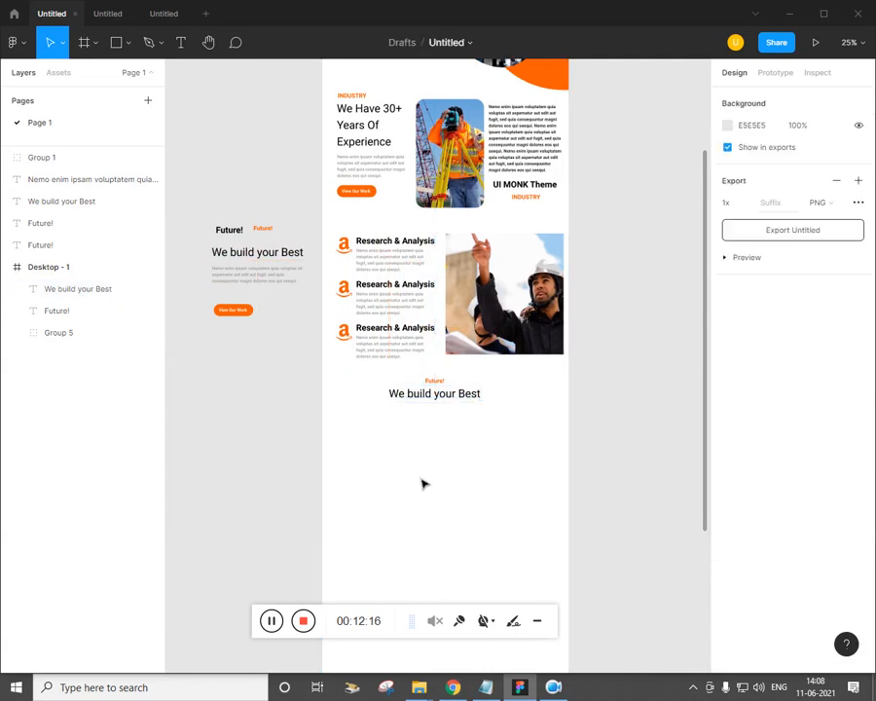
Align the Future! label and heading on horizontal centres and nudge them right
key(ctrl+plus)
drag(465, 512, 395, 494)
click(280, 394)
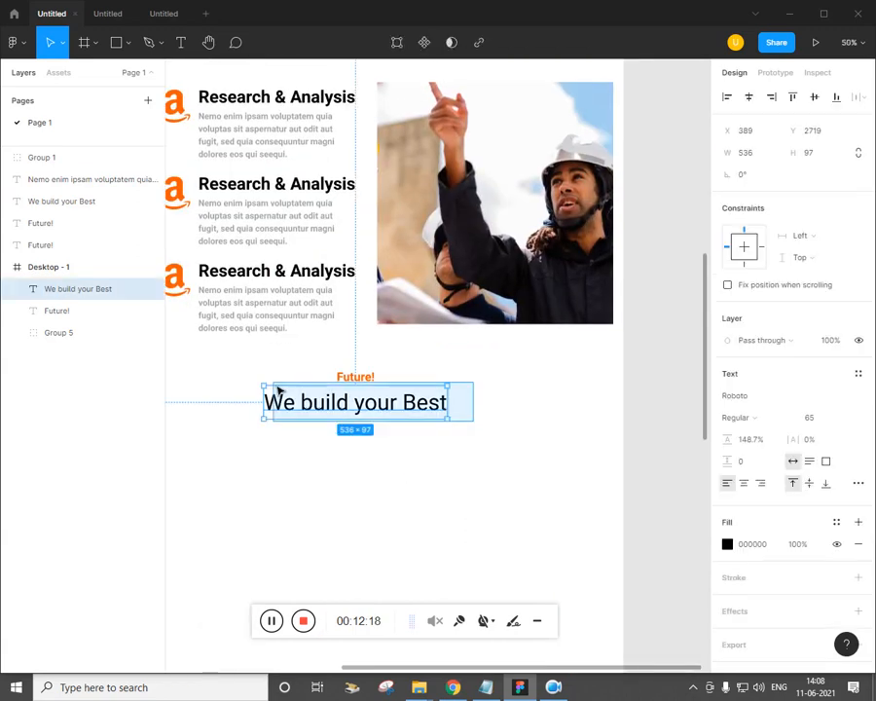
drag(452, 452, 269, 368)
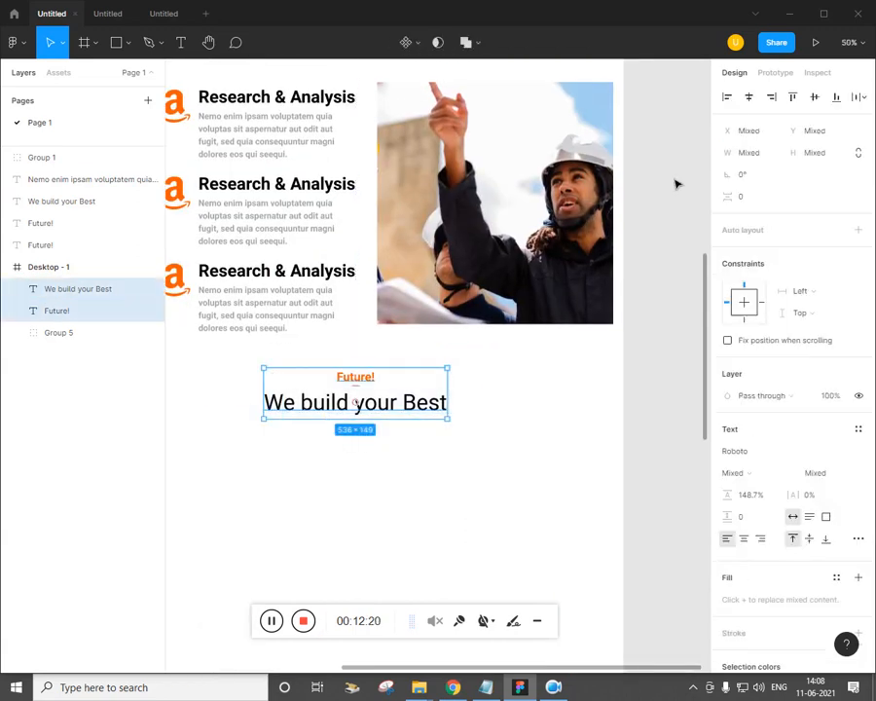
click(749, 97)
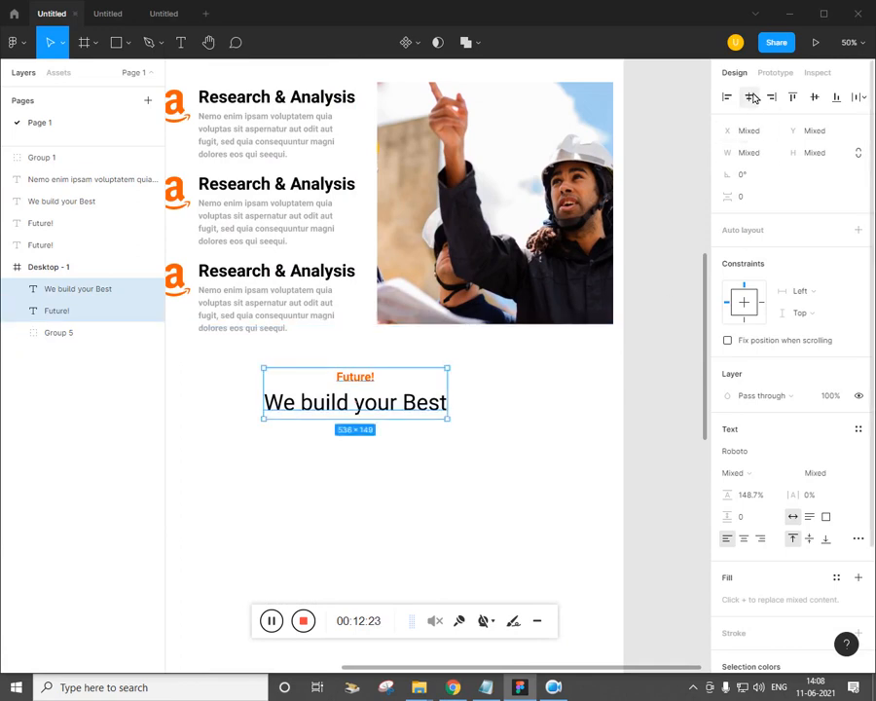
drag(550, 435, 569, 416)
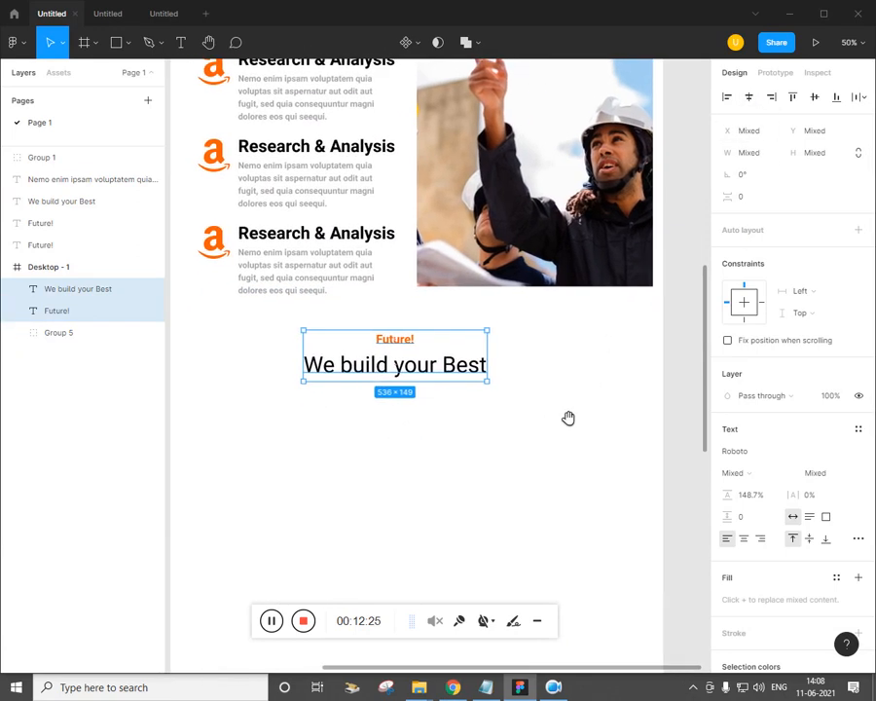
click(540, 469)
drag(484, 438, 363, 339)
key(shift+Right)
key(shift+Right)
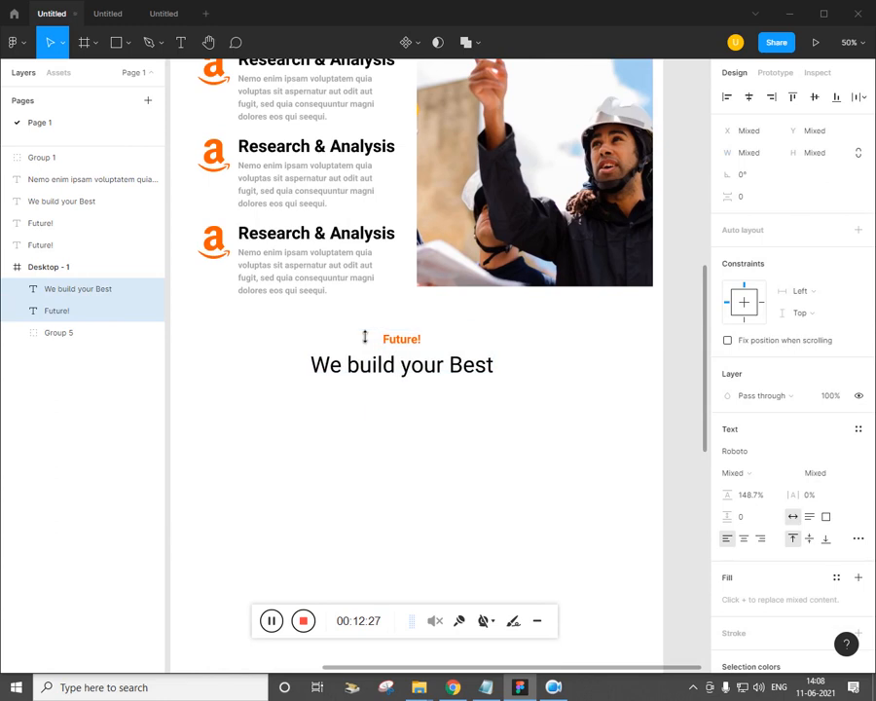
click(521, 539)
Nudge the label and heading up and right into their final position
key(alt+Tab)
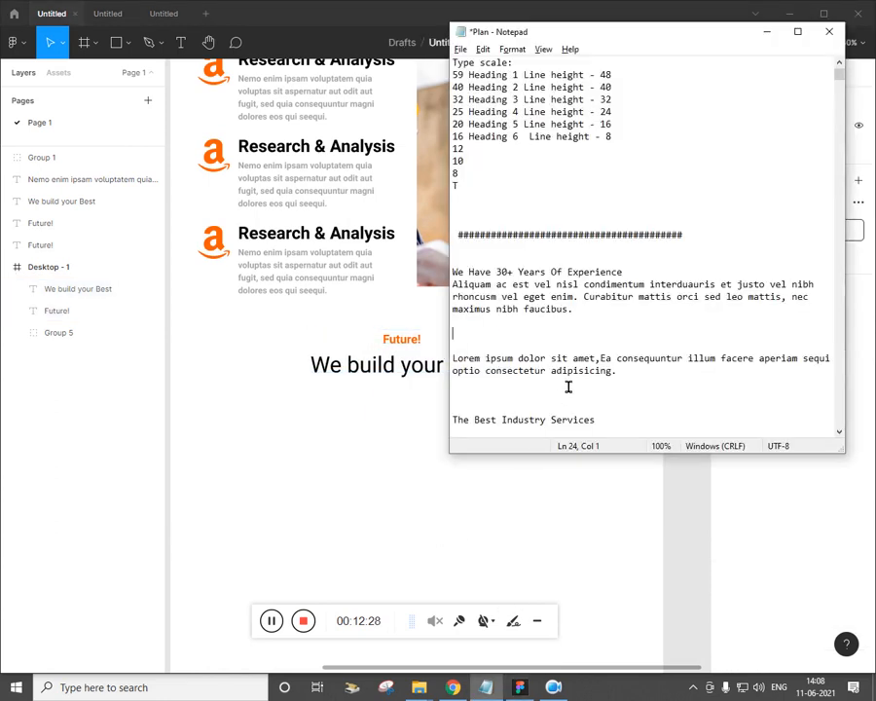
scroll(572, 386, down, 1)
click(324, 454)
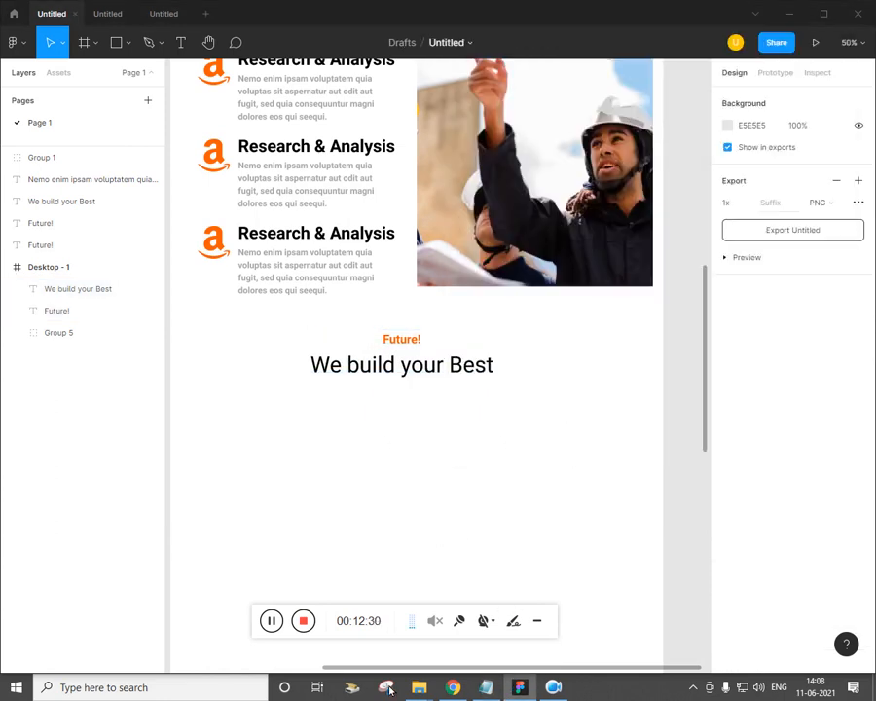
click(456, 690)
key(alt+Tab)
drag(390, 523, 380, 442)
drag(544, 295, 355, 257)
key(shift+Up)
key(shift+Right)
key(shift+Right)
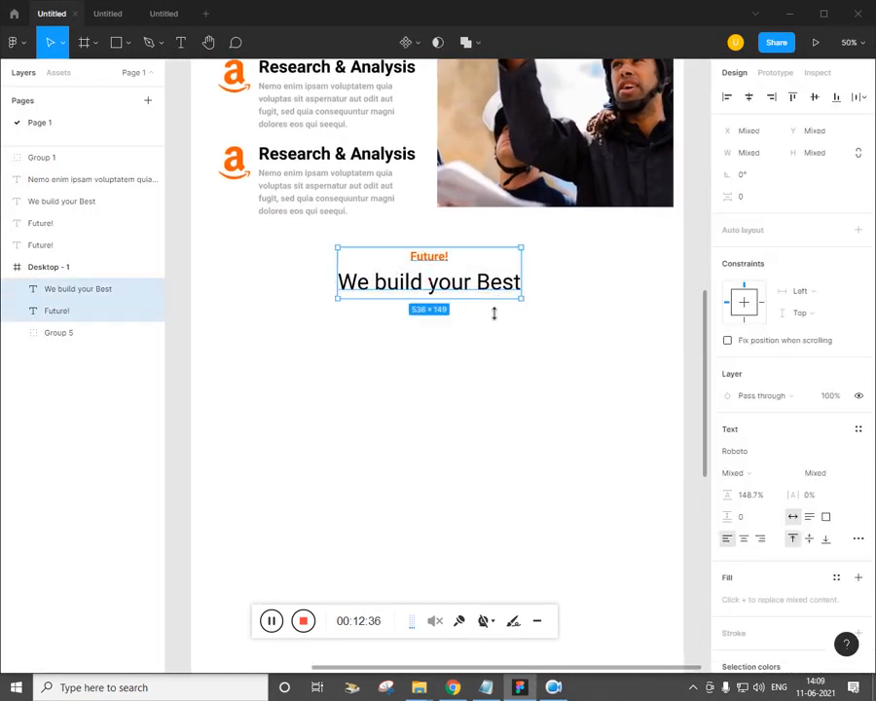
mouse_move(487, 292)
mouse_down()
mouse_move(483, 285)
mouse_move(492, 288)
mouse_up()
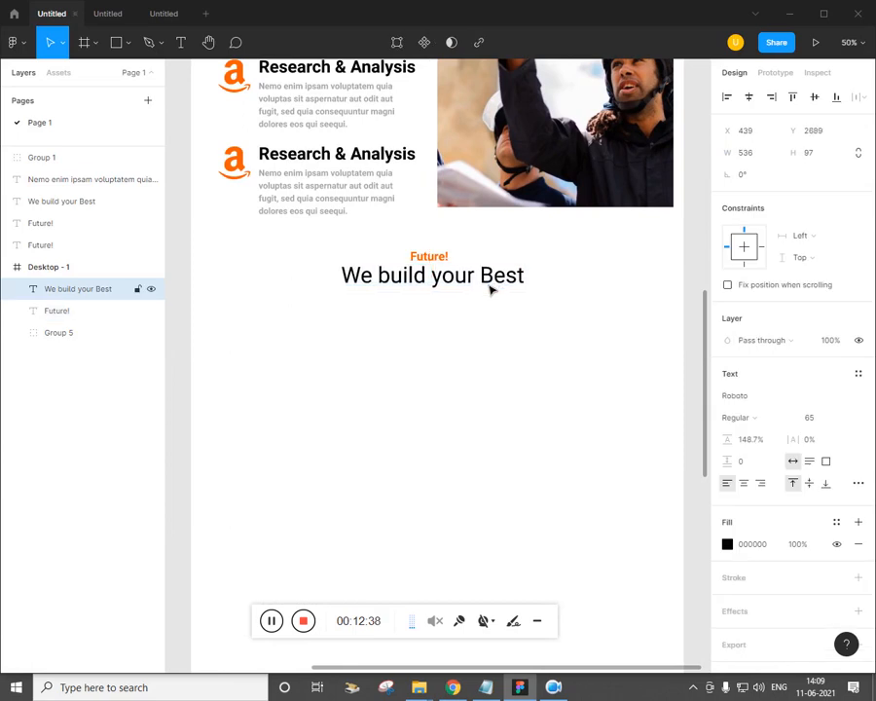
click(415, 478)
Draw a grey rectangle card below the We build your Best heading
key(alt+Tab)
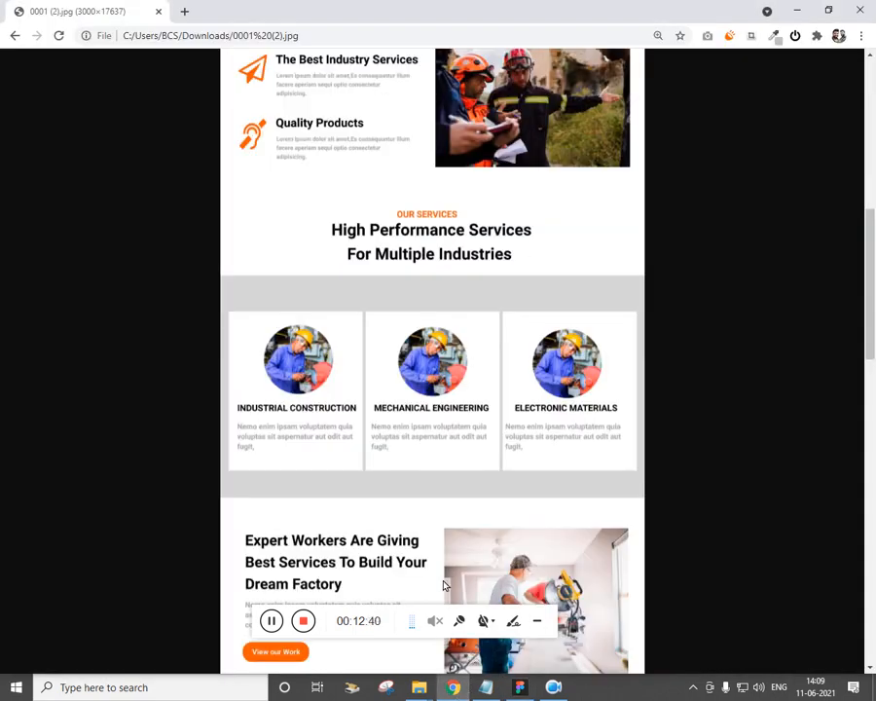
key(alt+Tab)
drag(427, 542, 384, 477)
key(alt+Tab)
key(alt+Tab)
drag(308, 469, 352, 459)
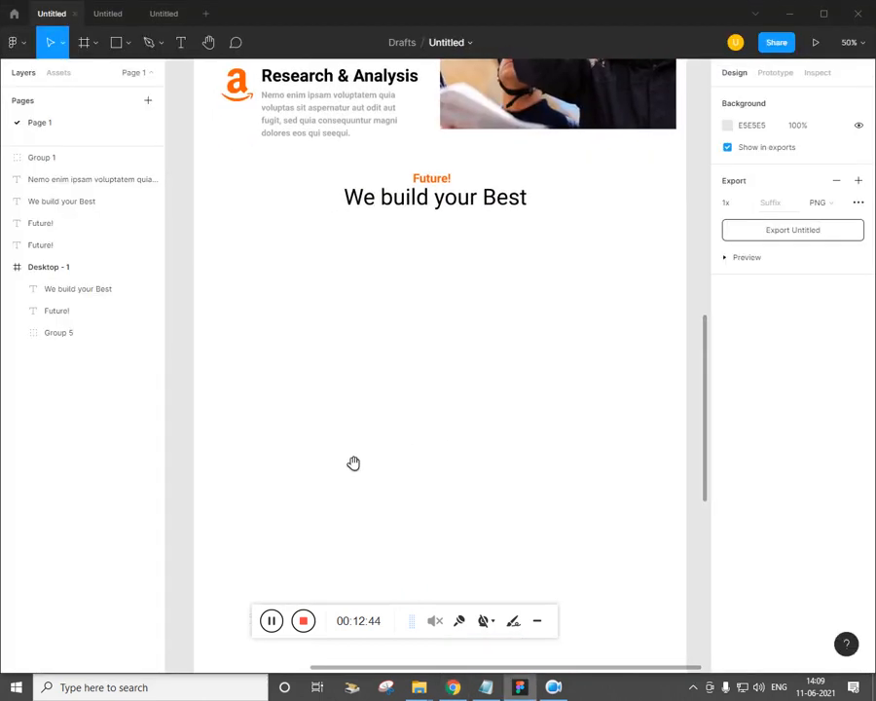
click(121, 41)
click(114, 77)
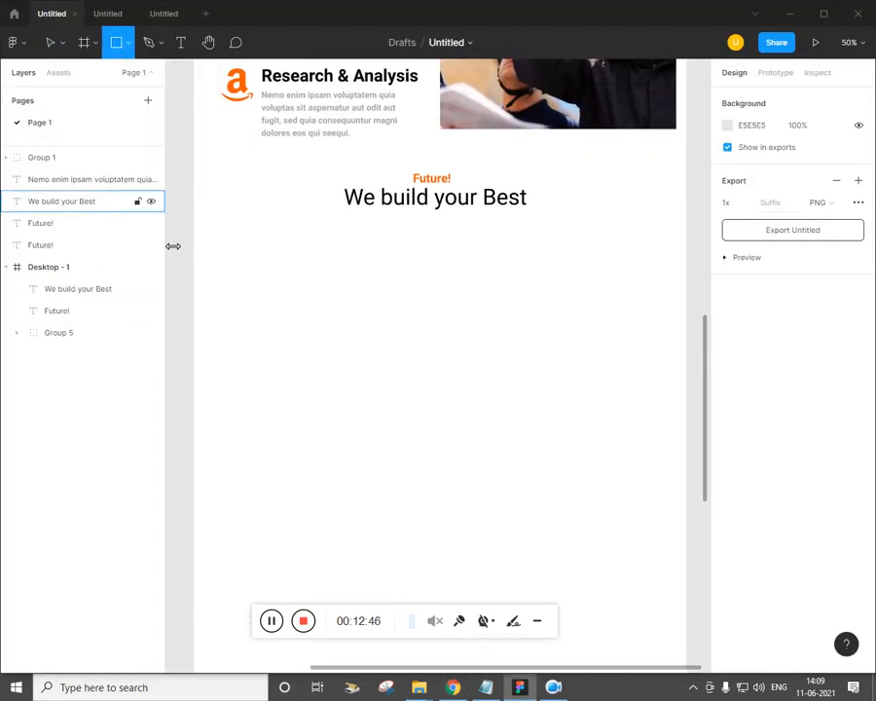
mouse_move(217, 245)
mouse_down()
mouse_move(311, 389)
mouse_move(322, 433)
mouse_move(368, 460)
mouse_move(394, 459)
mouse_move(366, 437)
mouse_up()
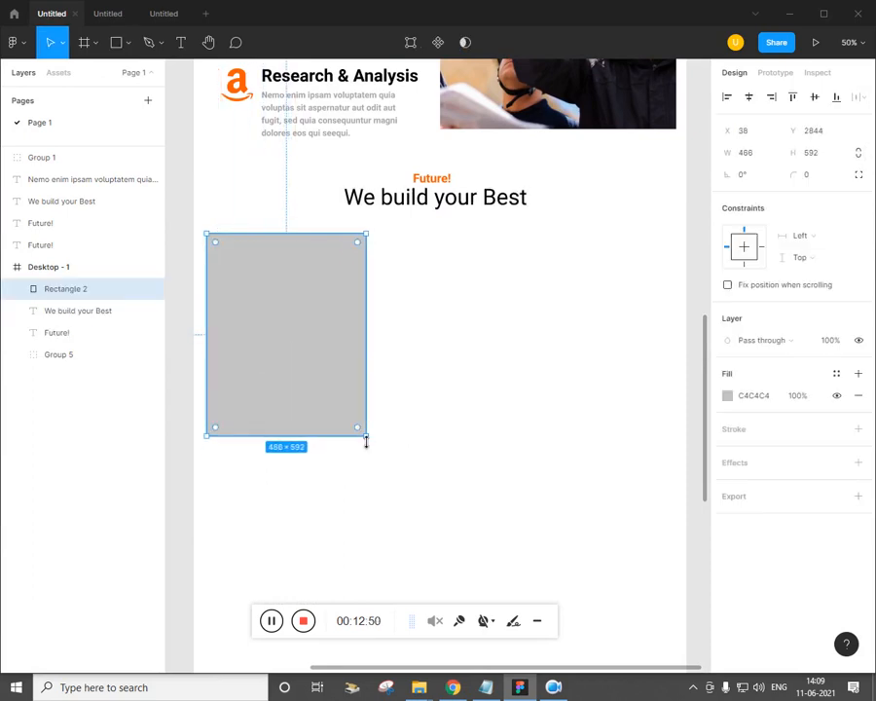
Duplicate the card into a row of three and resize them together to 566 tall
drag(321, 397, 488, 391)
key(ctrl+d)
click(629, 545)
drag(629, 518, 295, 362)
drag(690, 448, 659, 435)
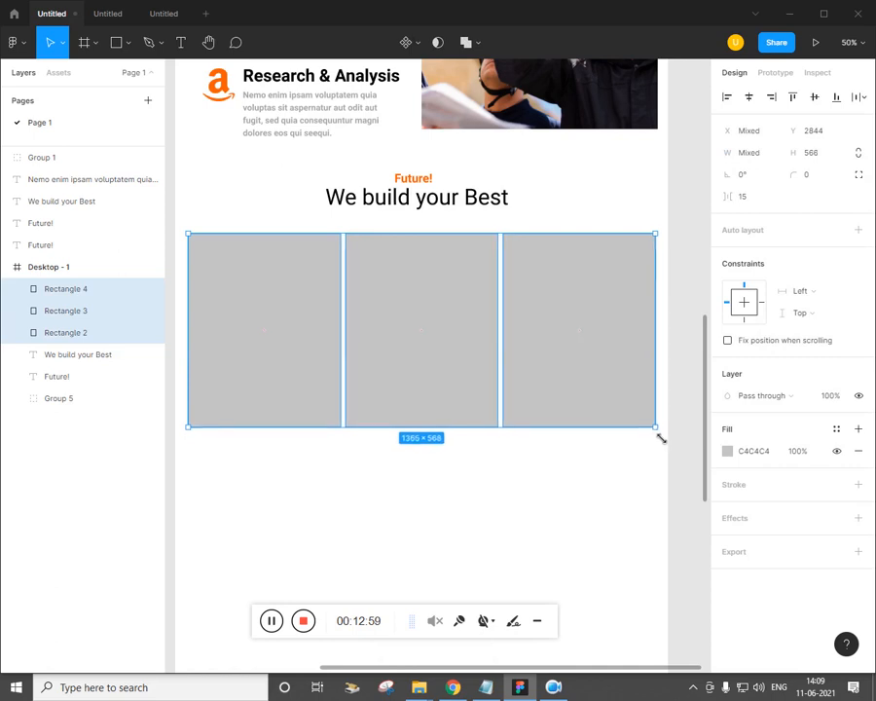
click(443, 514)
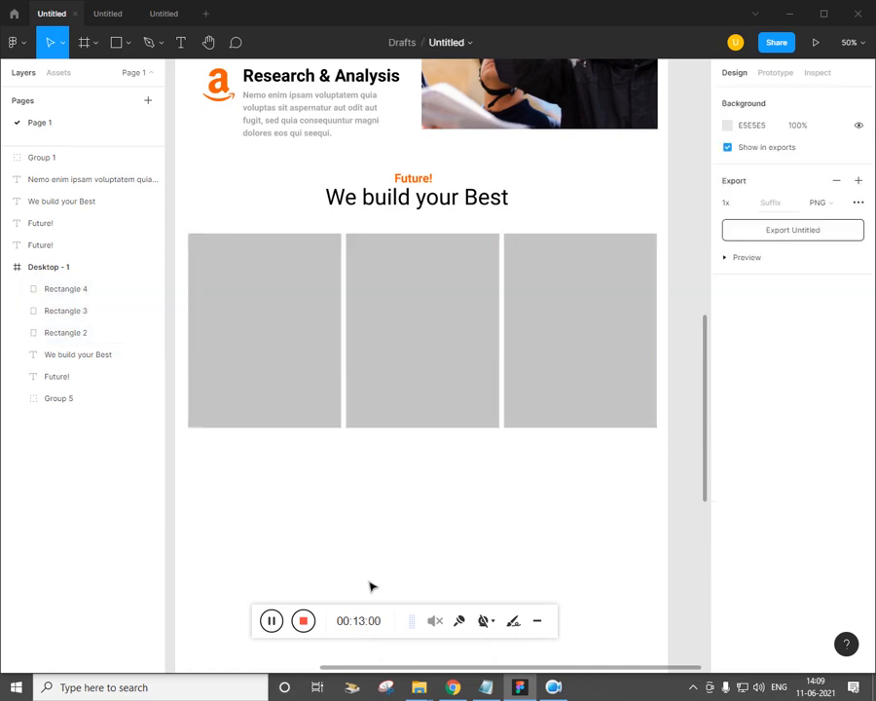
click(448, 690)
Draw a 244×244 circle inside the first grey card
click(448, 690)
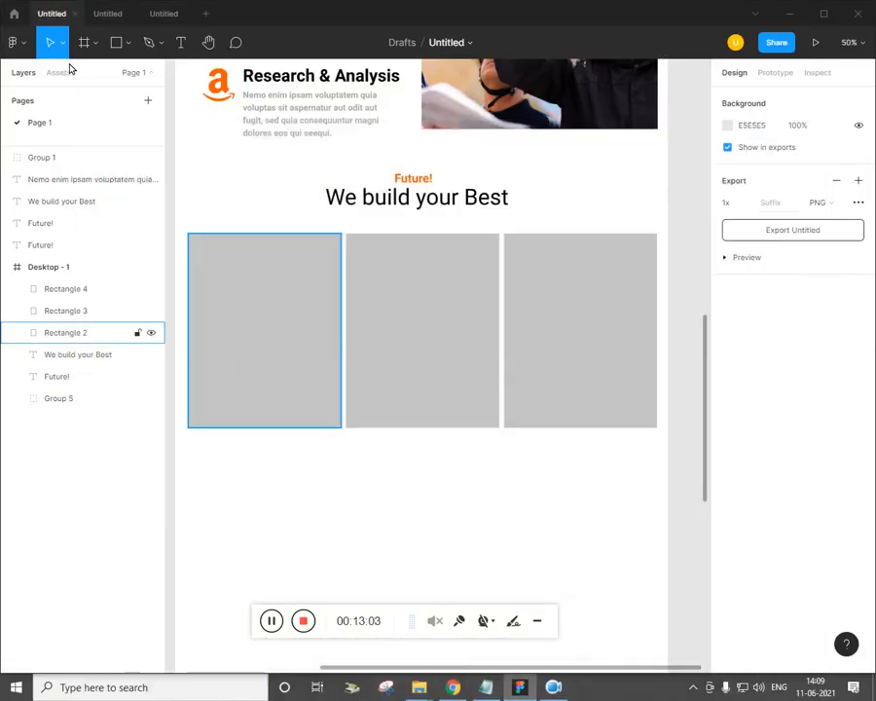
click(129, 46)
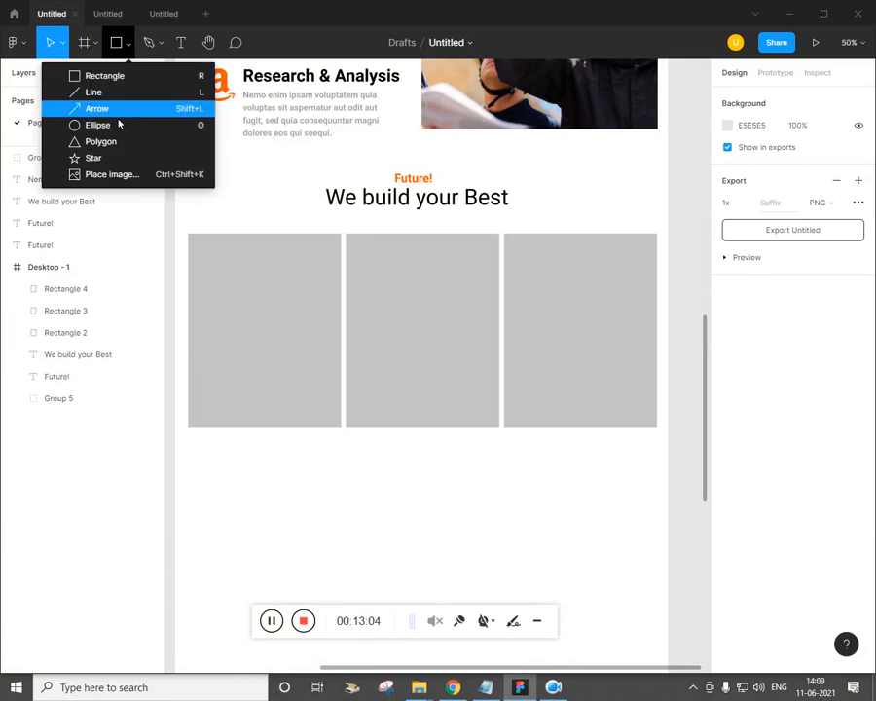
click(115, 126)
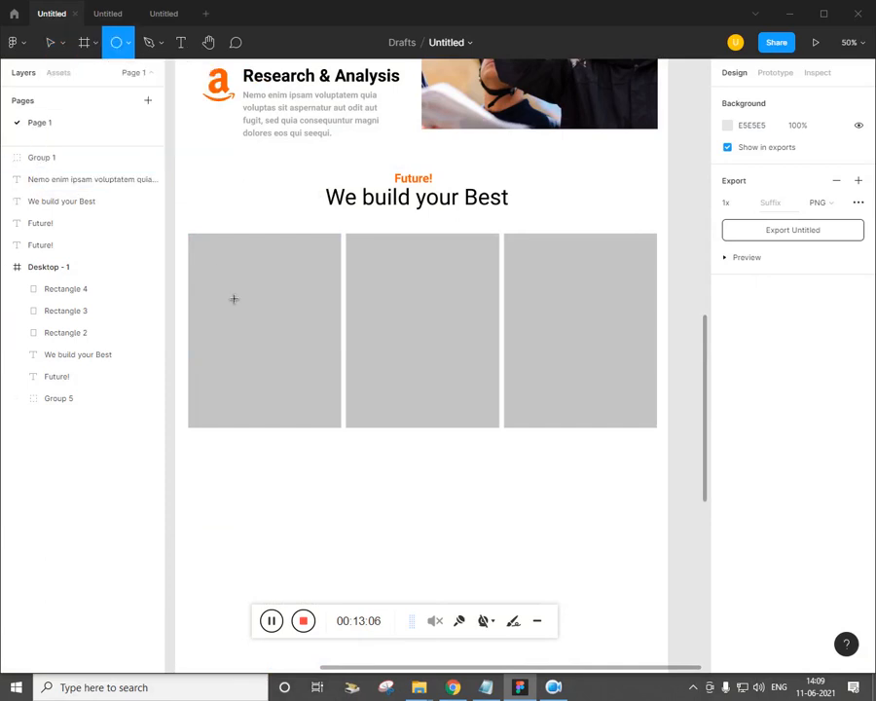
drag(225, 247, 308, 341)
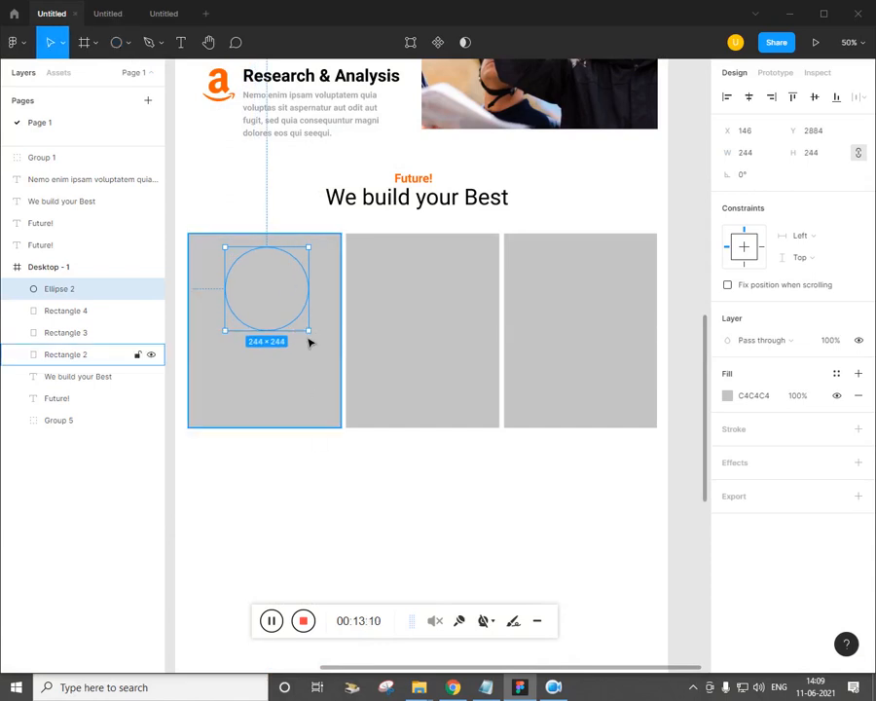
Fill the circle with photo 4, the worker in a hard hat
click(130, 44)
click(133, 157)
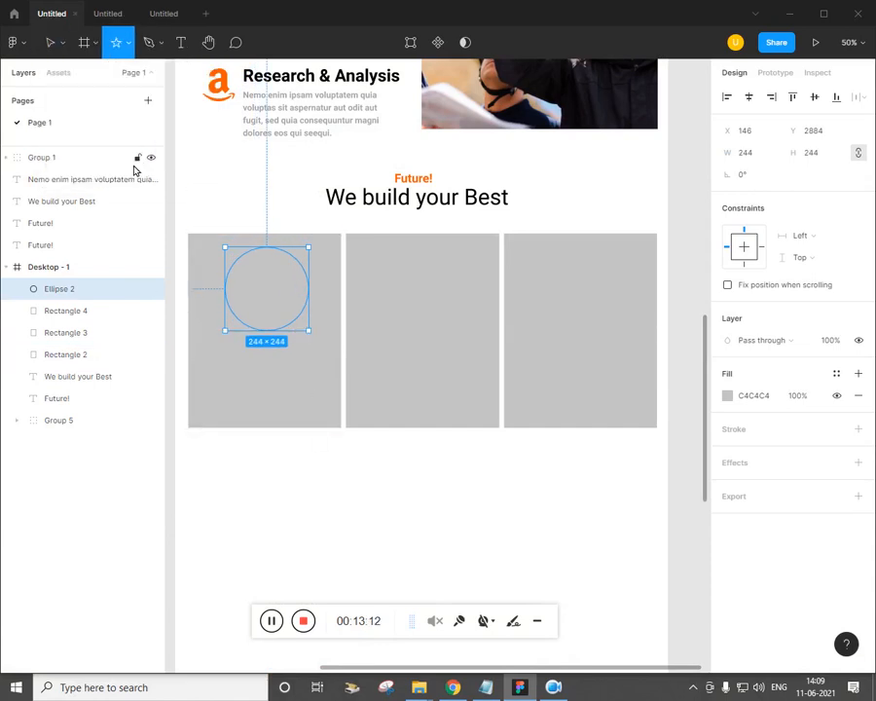
click(130, 44)
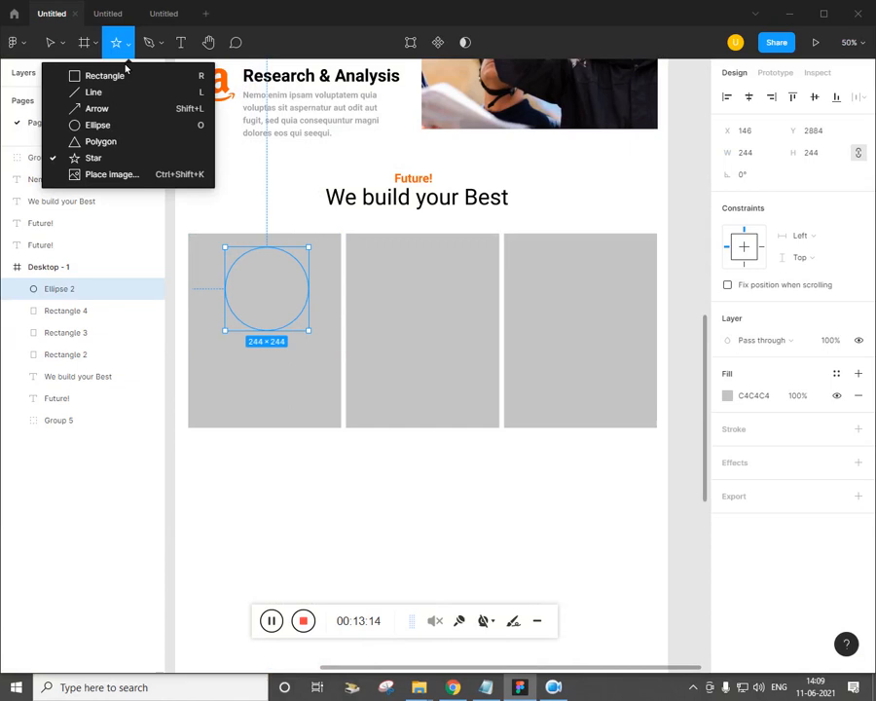
click(109, 174)
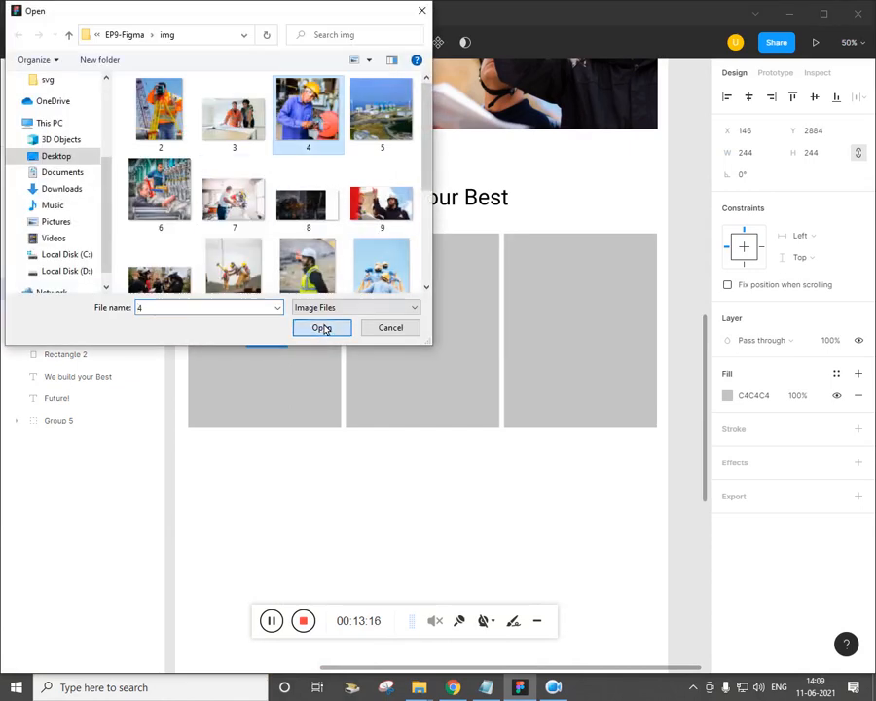
click(323, 328)
click(286, 306)
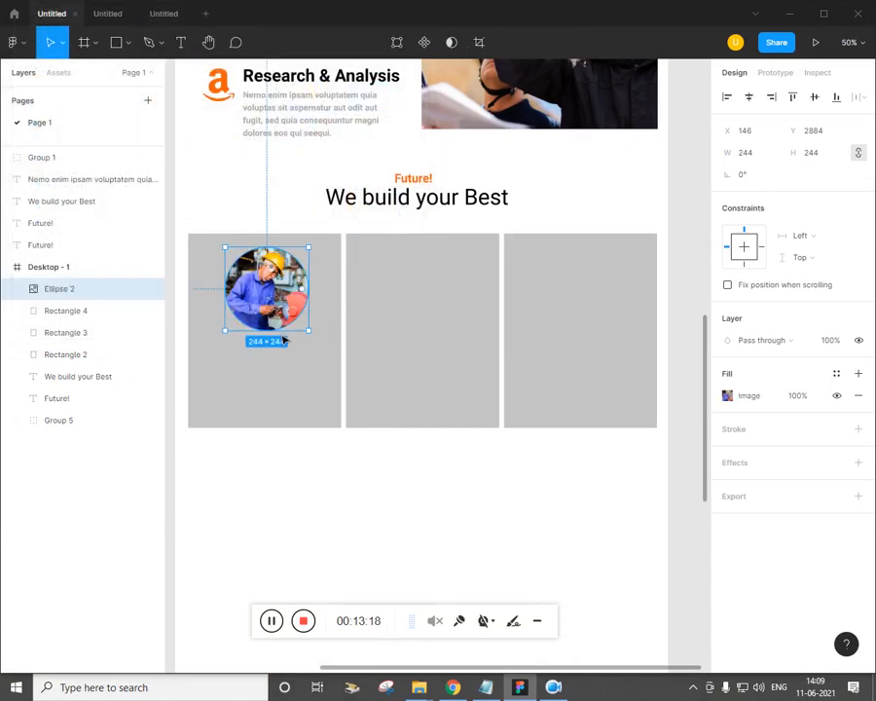
click(313, 464)
key(alt+Tab)
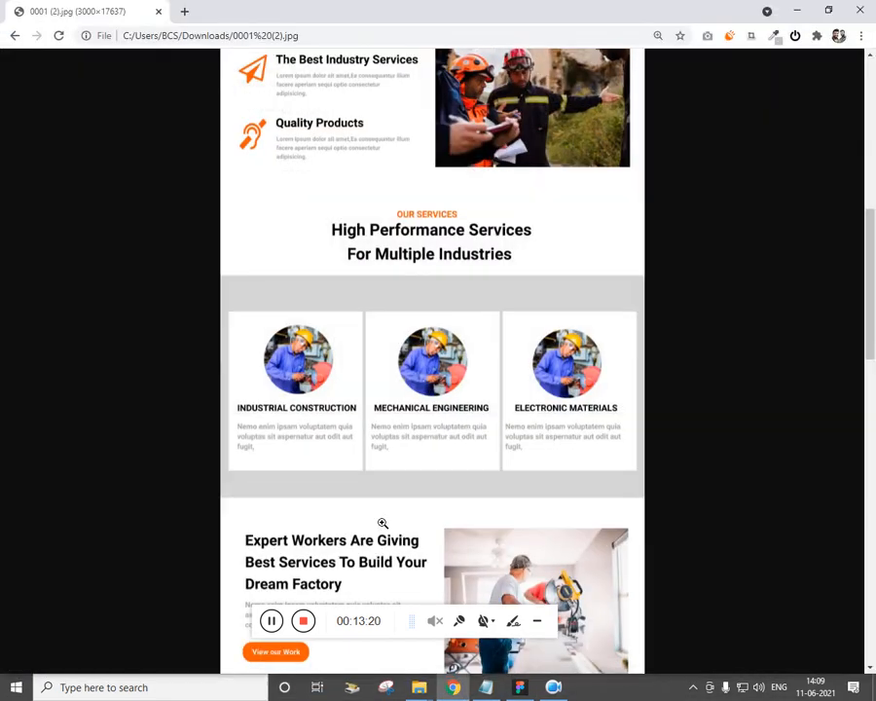
key(alt+Tab)
drag(340, 545, 497, 509)
key(minus)
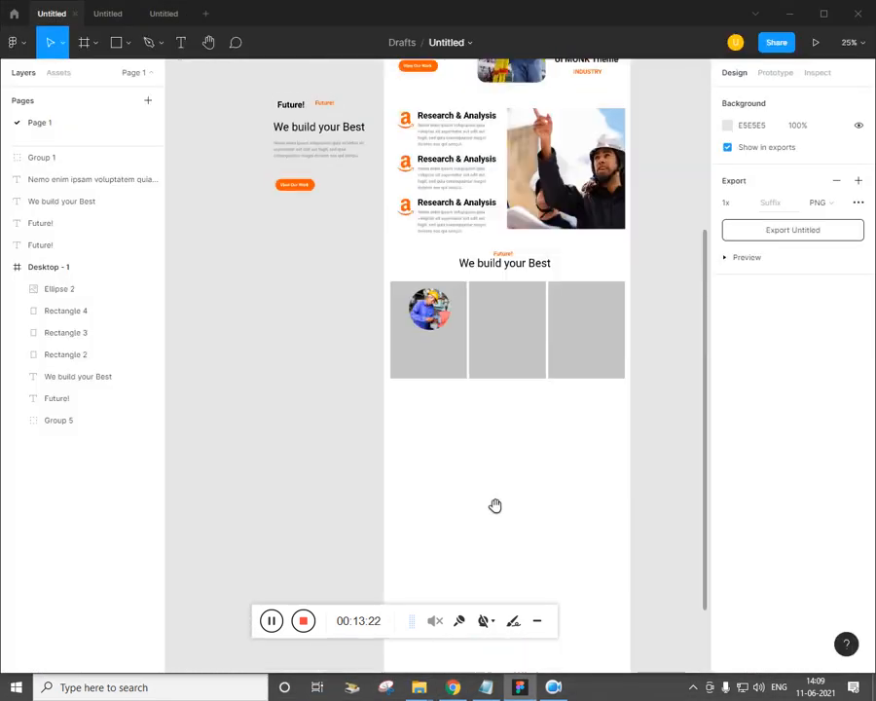
Move the loose header layers down beside the cards
drag(365, 265, 298, 107)
drag(300, 142, 312, 351)
key(plus)
drag(548, 482, 565, 474)
click(255, 460)
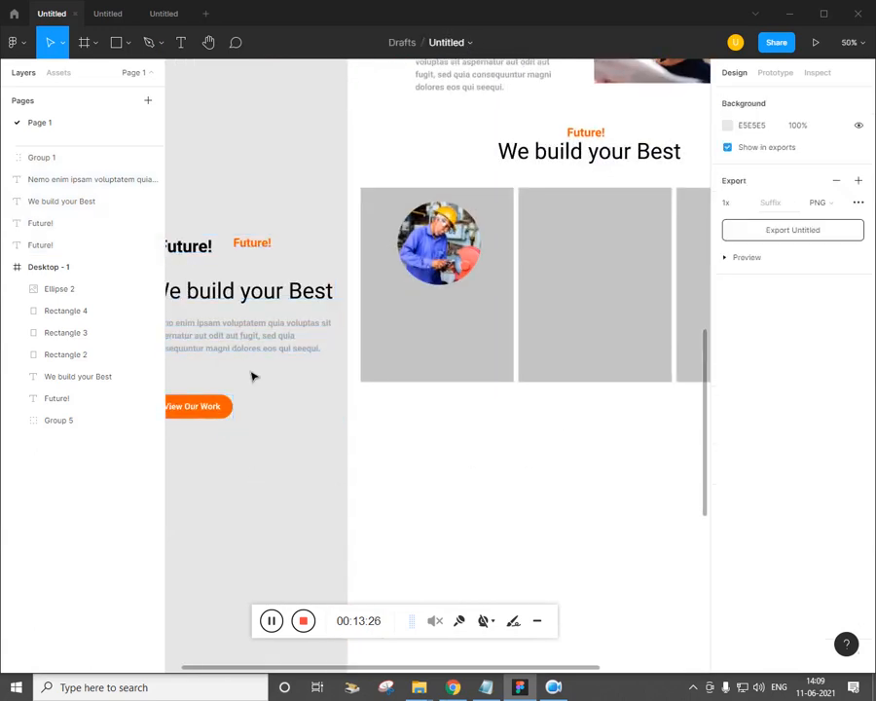
Copy the bold Future! heading and grey Nemo paragraph under the first card's photo
drag(200, 257, 449, 318)
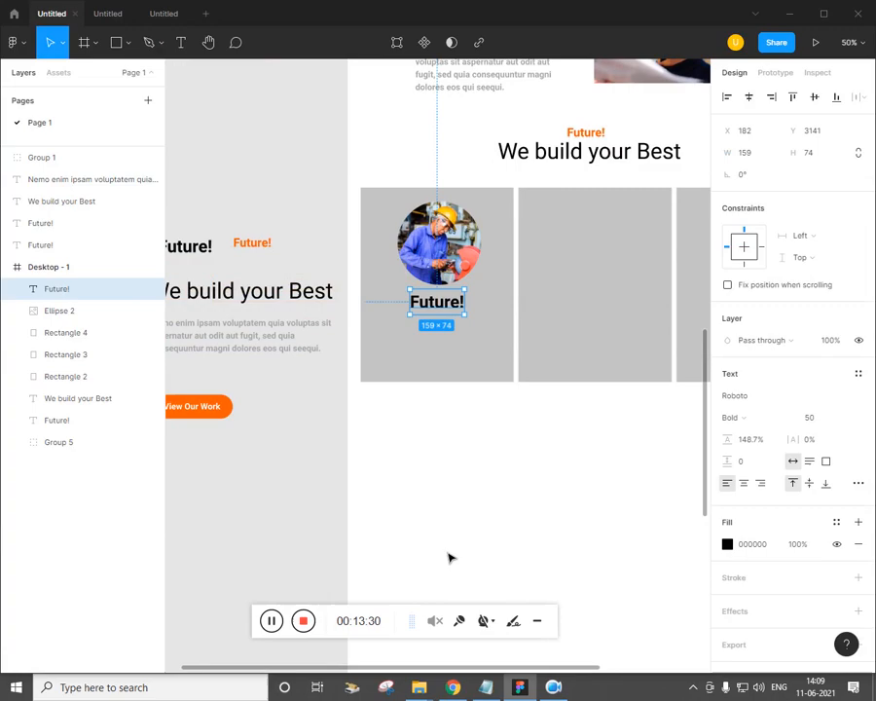
click(454, 686)
click(453, 686)
click(233, 335)
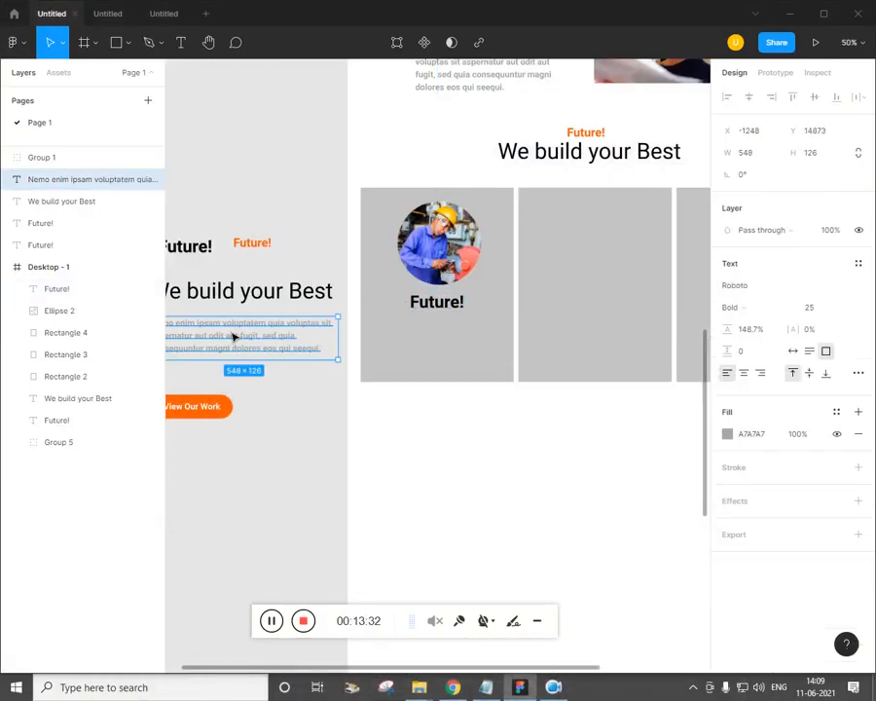
drag(234, 335, 452, 340)
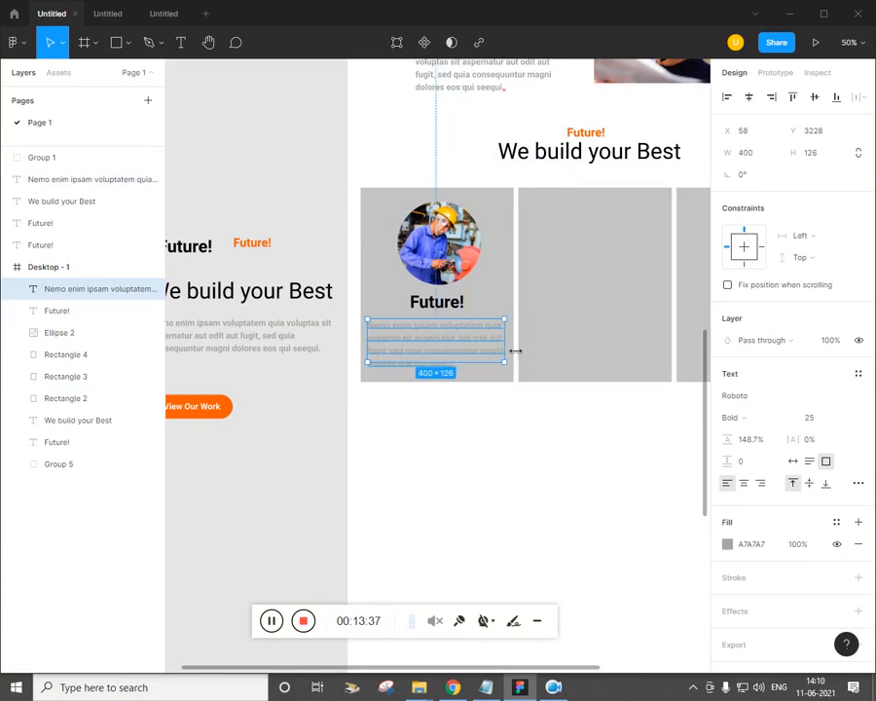
click(479, 464)
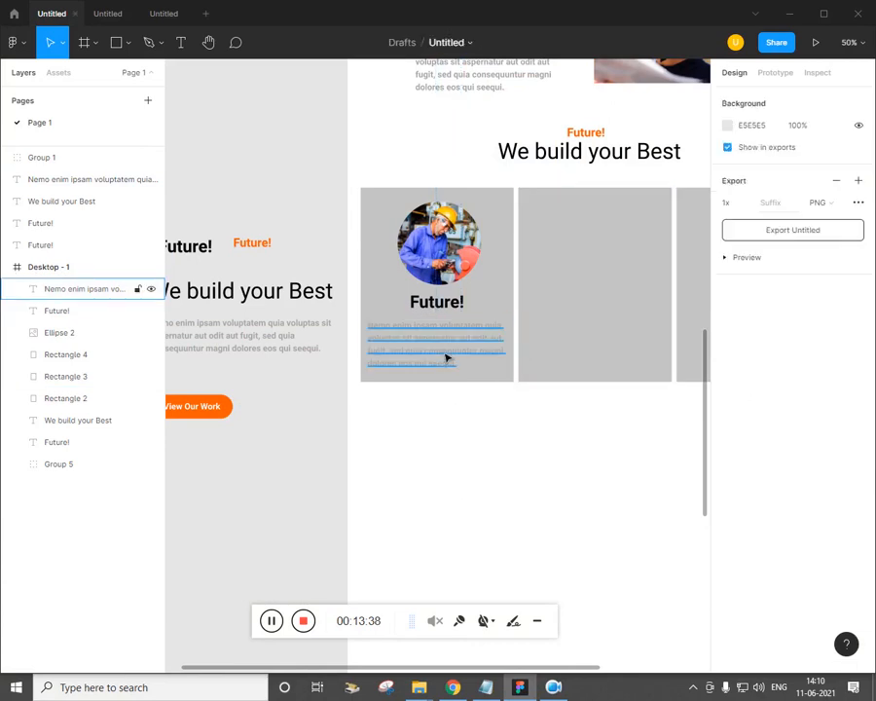
key(alt+Tab)
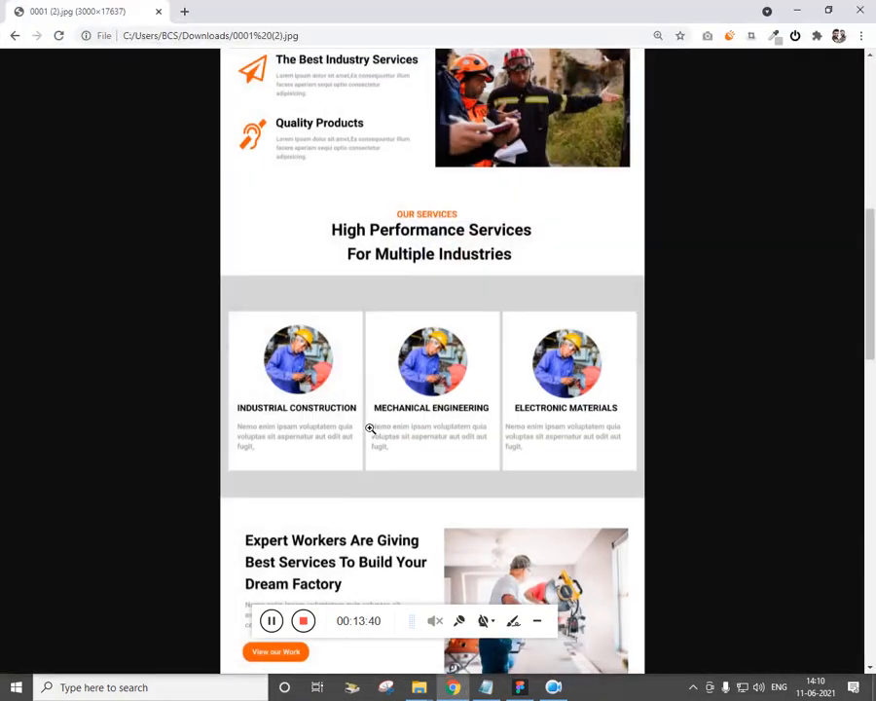
Set the fill of all three card rectangles to white FFFFFF
key(alt+Tab)
drag(417, 489, 311, 470)
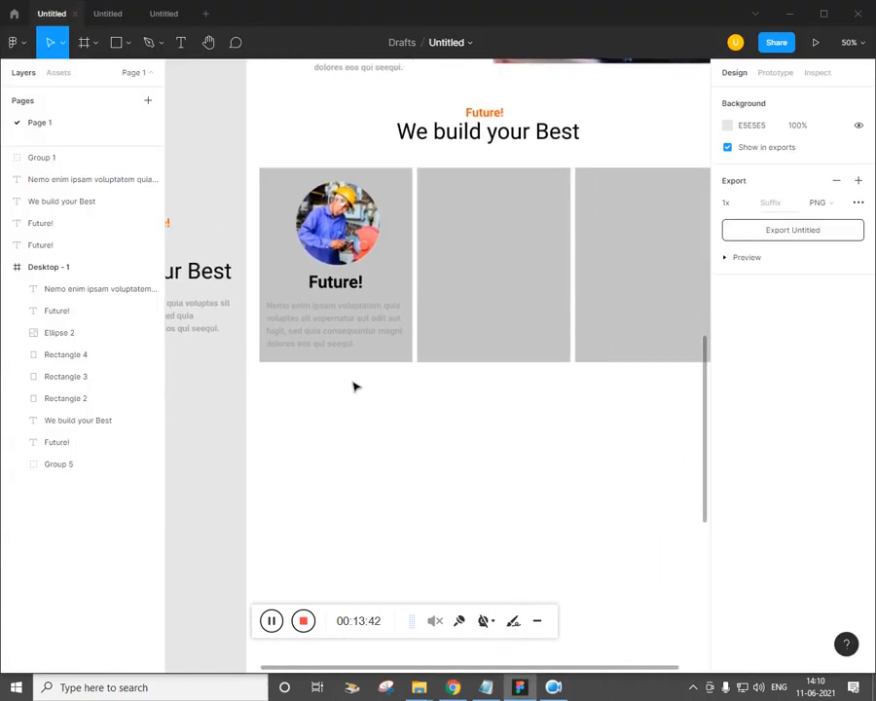
click(401, 276)
click(727, 395)
drag(591, 413, 541, 323)
click(462, 490)
click(464, 337)
shift+click(641, 324)
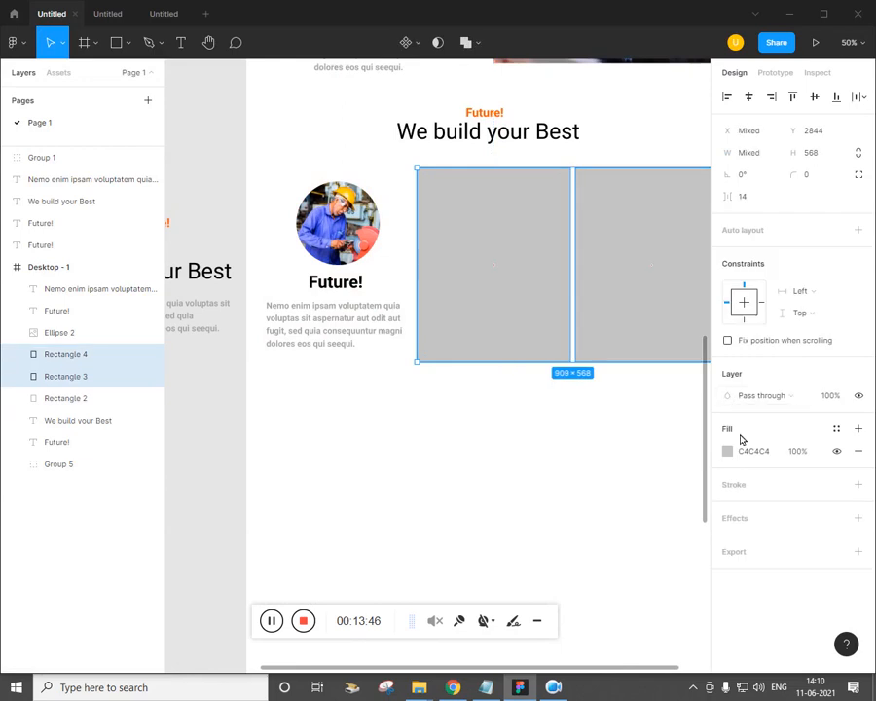
click(729, 452)
drag(591, 388, 523, 319)
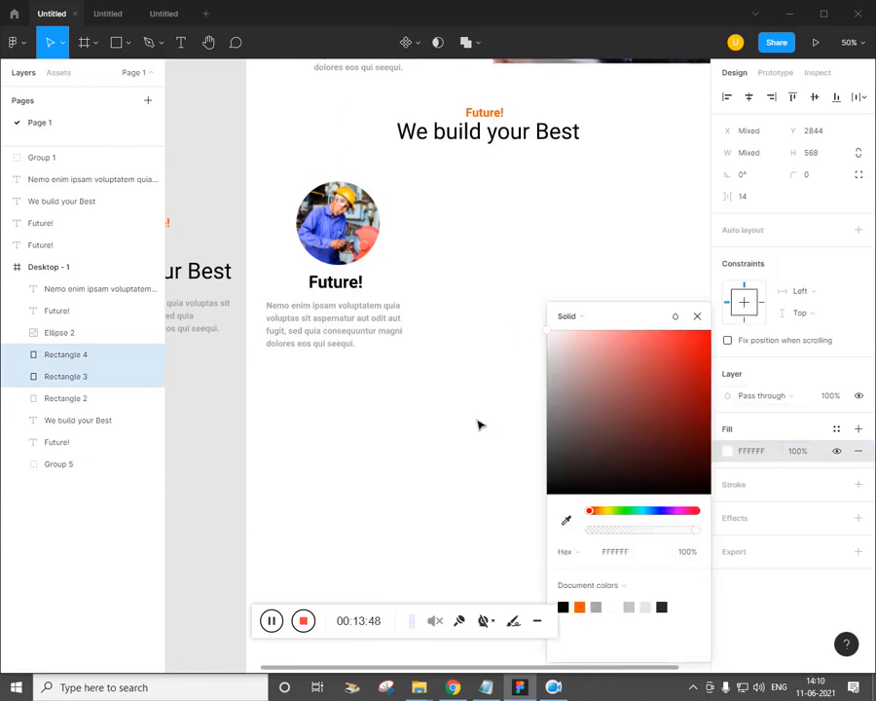
click(442, 482)
Draw a full-width 1440×694 grey rectangle and move it behind the cards
click(129, 47)
click(109, 75)
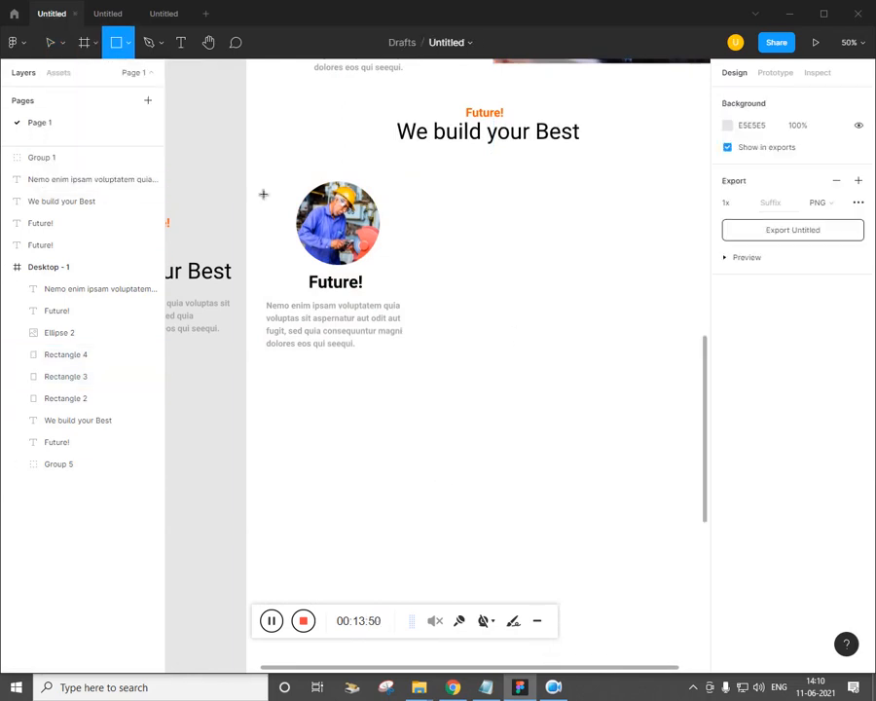
drag(253, 158, 650, 395)
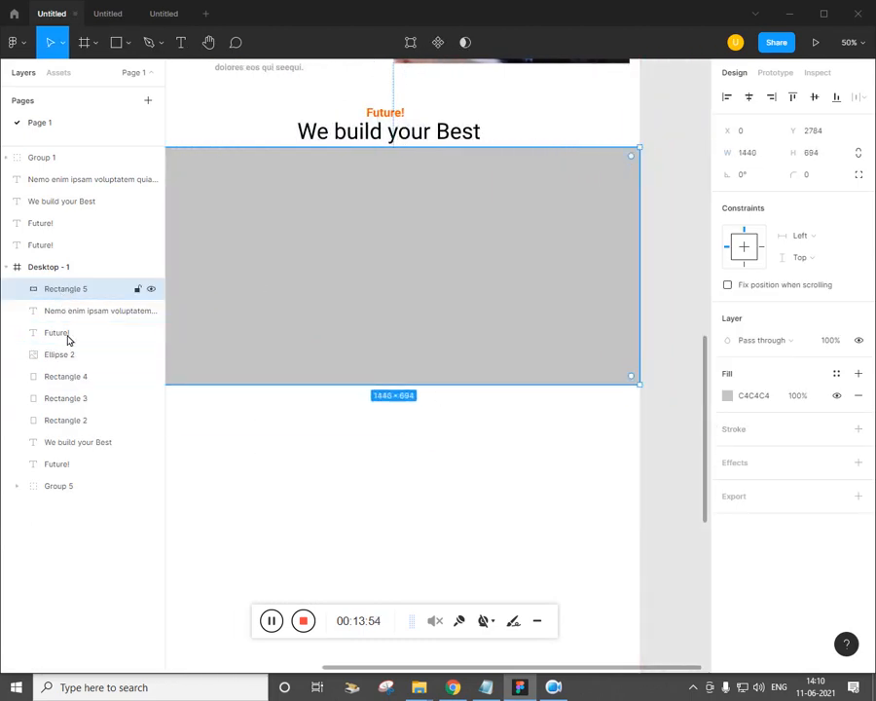
drag(68, 493, 74, 500)
Copy the worker photo, Future! heading and Nemo paragraph into the second and third cards
click(446, 580)
scroll(442, 553, left, 3)
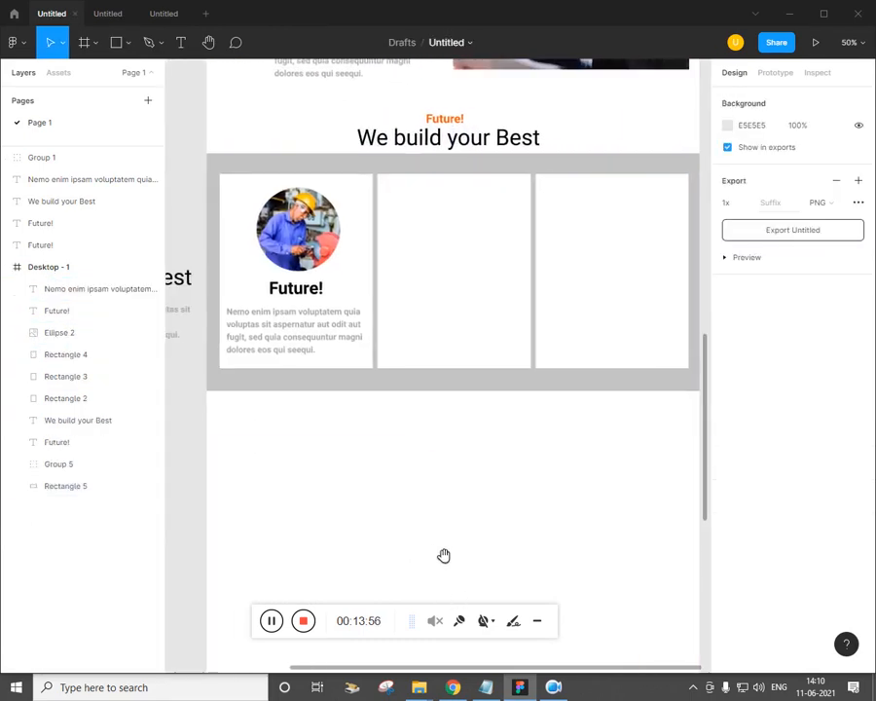
drag(335, 250, 485, 255)
key(ctrl+d)
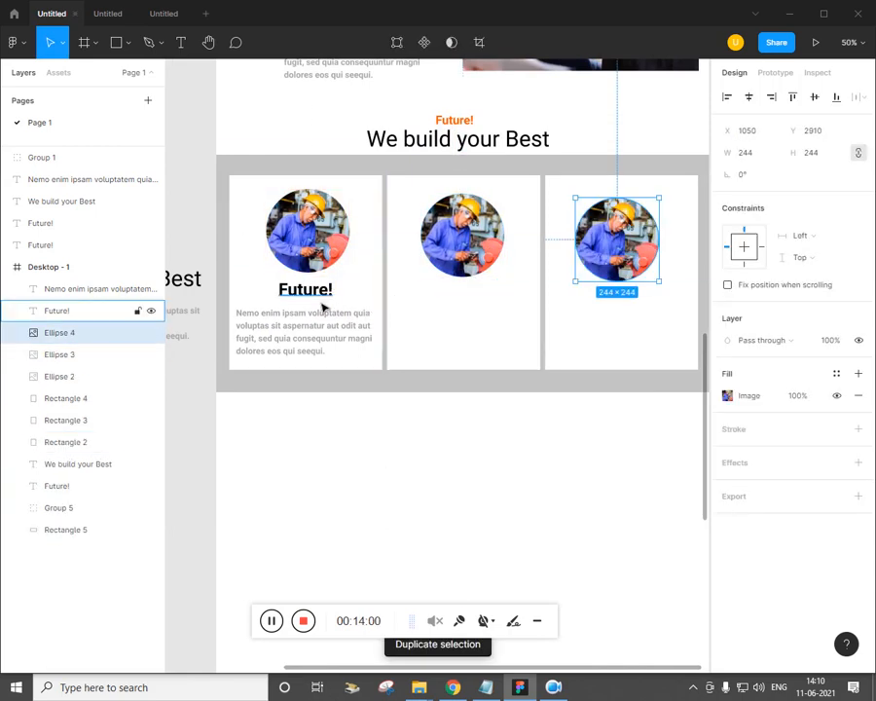
drag(324, 302, 475, 314)
drag(478, 312, 481, 313)
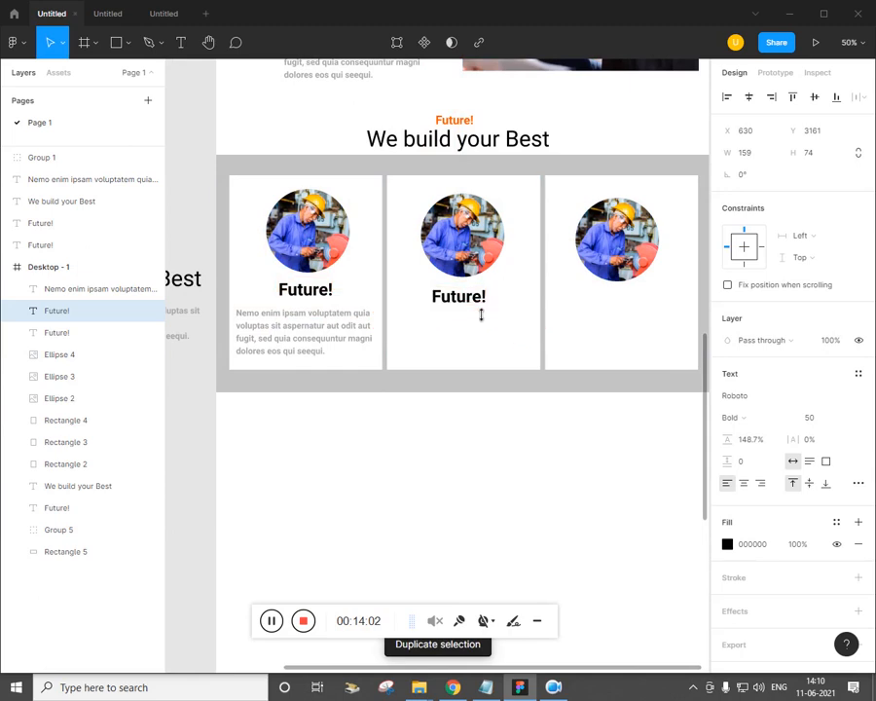
key(ctrl+d)
drag(353, 349, 479, 336)
key(ctrl+d)
scroll(473, 470, right, 1)
click(462, 505)
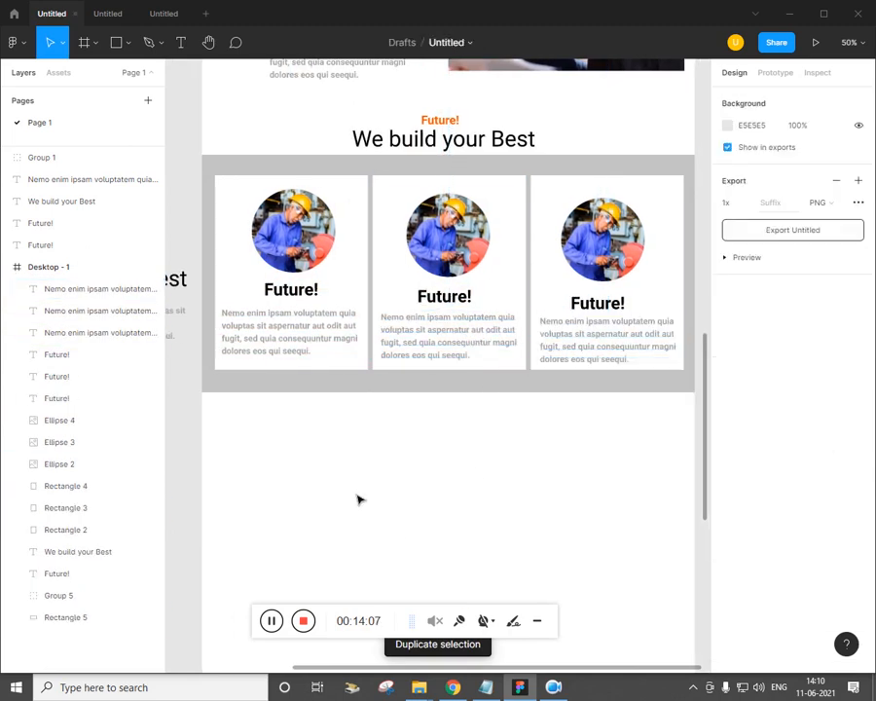
Select every layer of the card section and group it as Group 6
key(alt+Tab)
scroll(401, 419, down, 5)
key(alt+Tab)
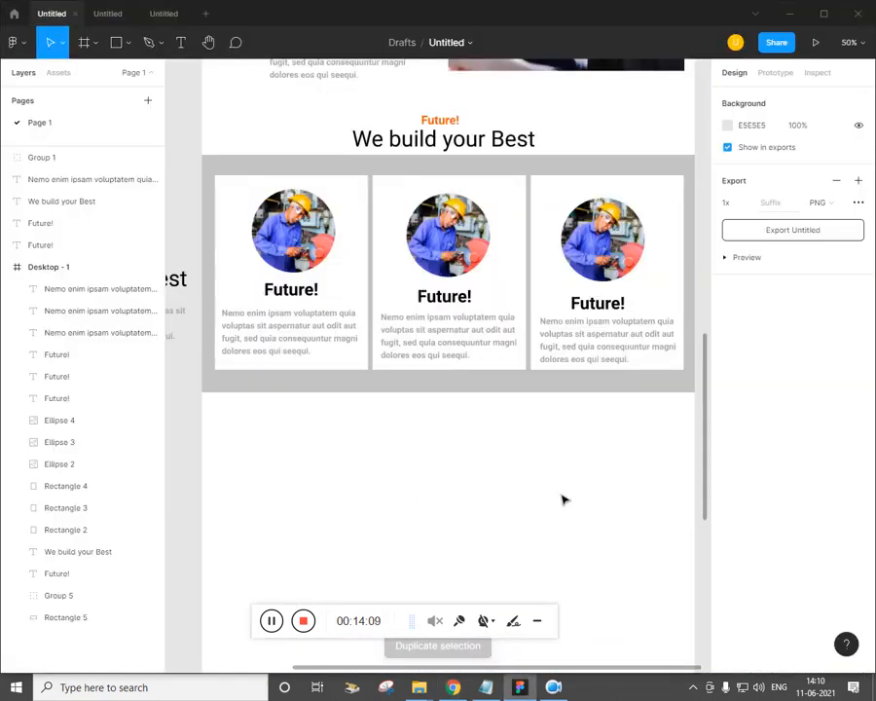
drag(605, 454, 302, 126)
key(ctrl+g)
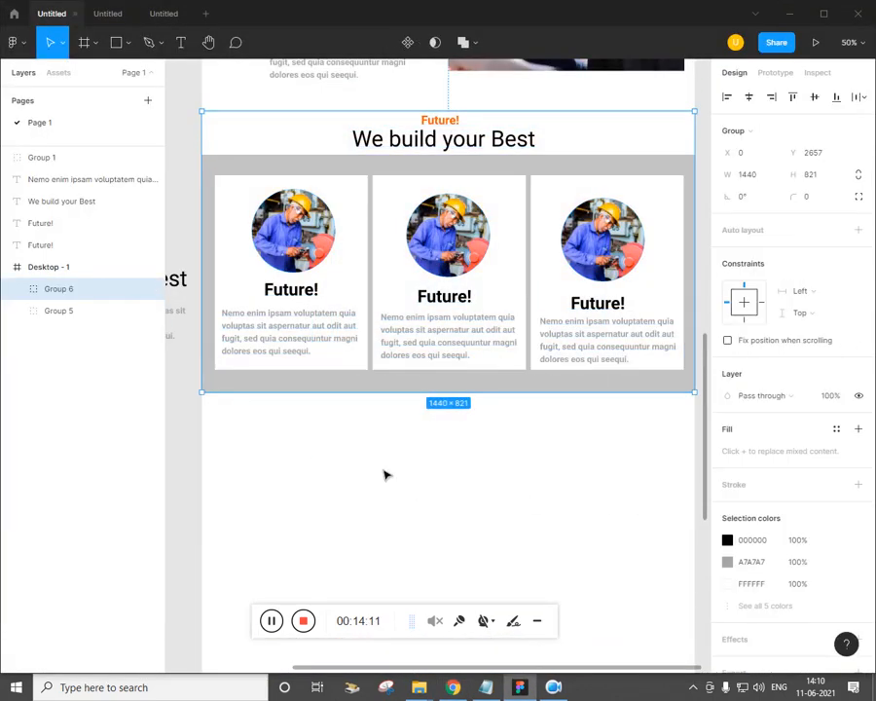
click(380, 468)
key(alt+Tab)
key(alt+Tab)
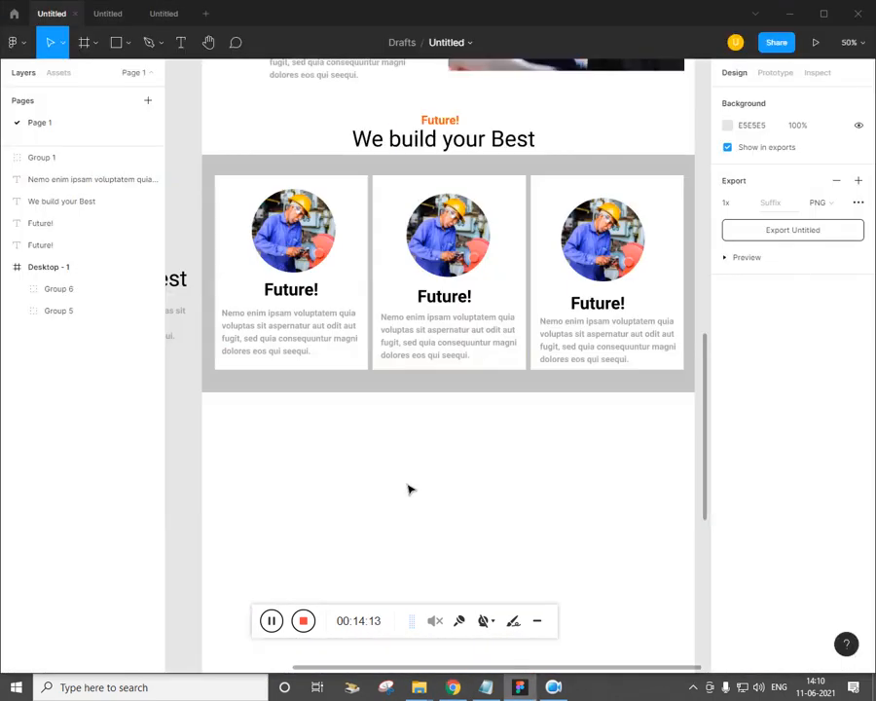
scroll(405, 485, down, 3)
Copy the 'We build your Best' heading, grey paragraph and View our Work button below the cards
key(alt+Tab)
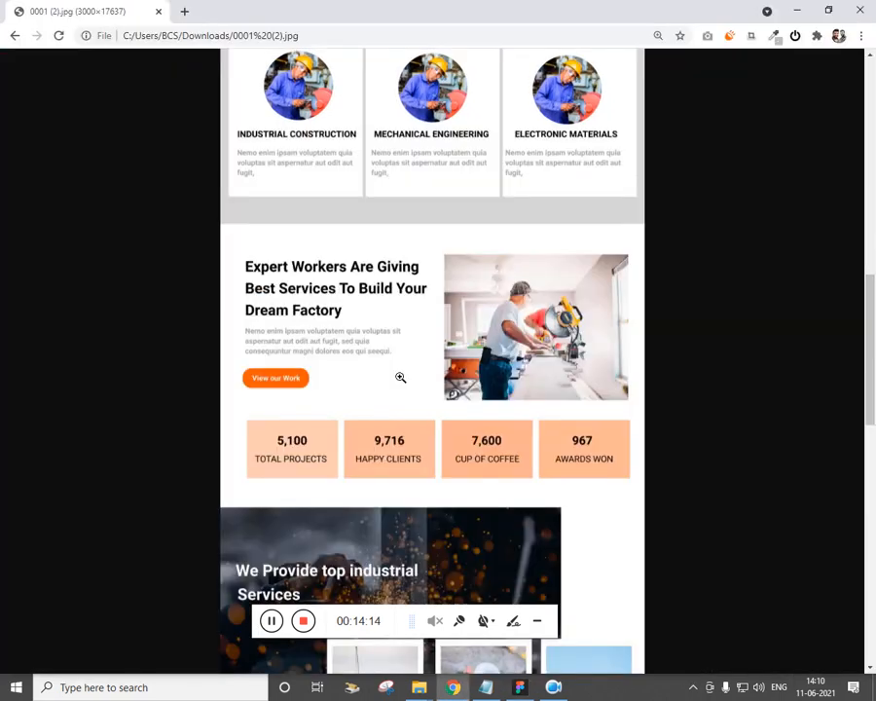
key(alt+Tab)
key(minus)
drag(287, 263, 397, 352)
key(alt+Tab)
key(alt+Tab)
drag(239, 294, 353, 385)
key(alt+Tab)
key(alt+Tab)
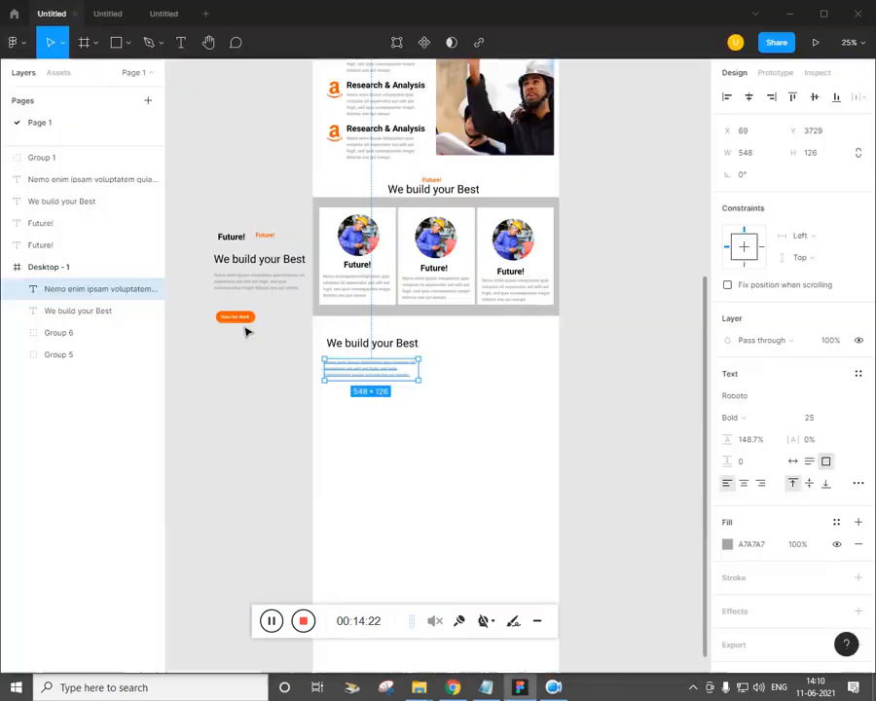
drag(246, 330, 358, 403)
click(436, 418)
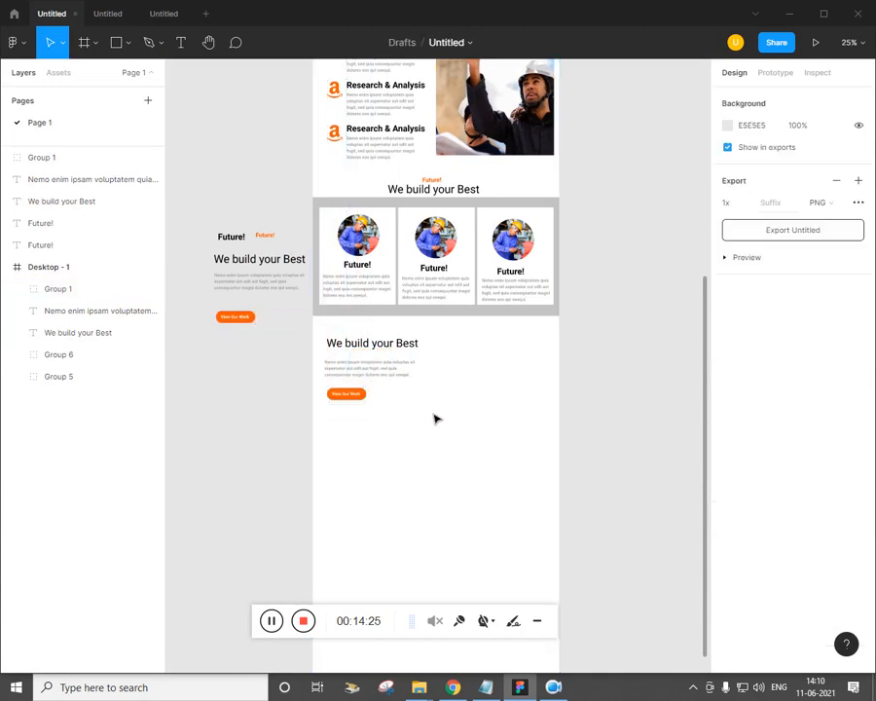
Place photo 7 from the img folder as a 728×500 image right of the text block
click(128, 43)
click(117, 175)
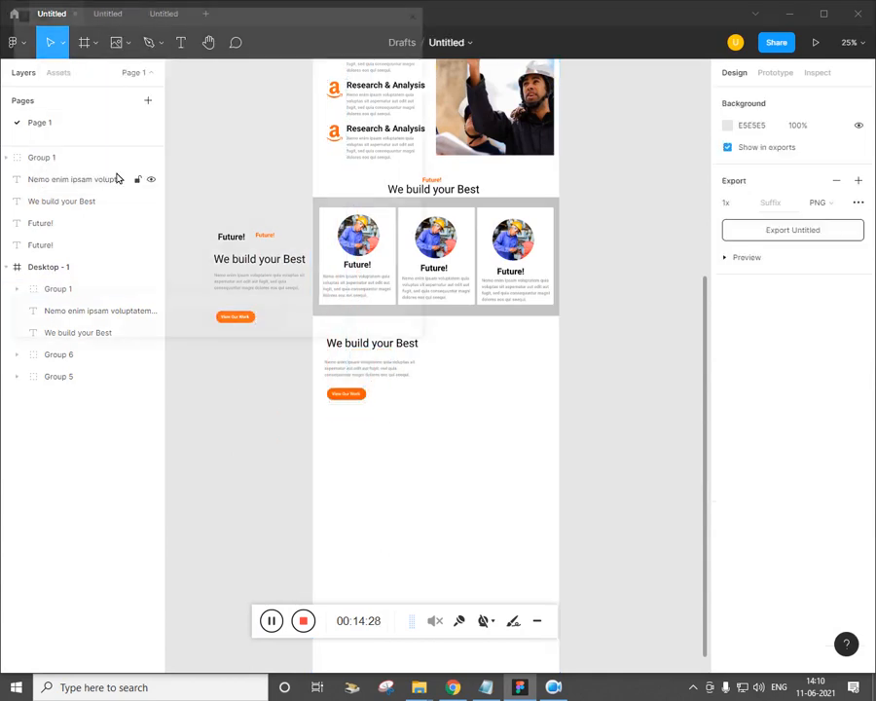
key(alt+Tab)
key(alt+Tab)
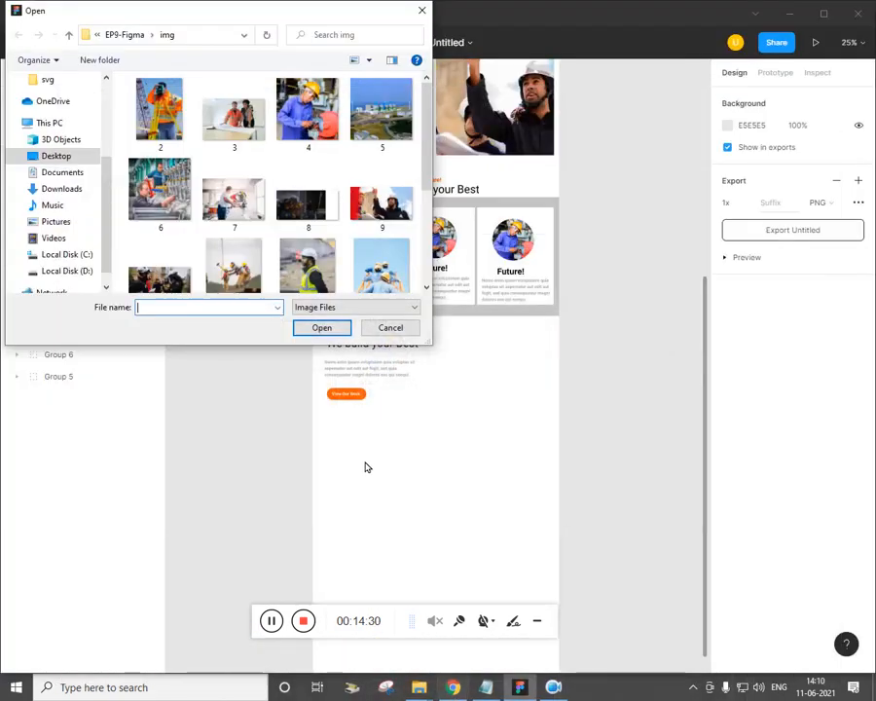
click(247, 211)
click(321, 327)
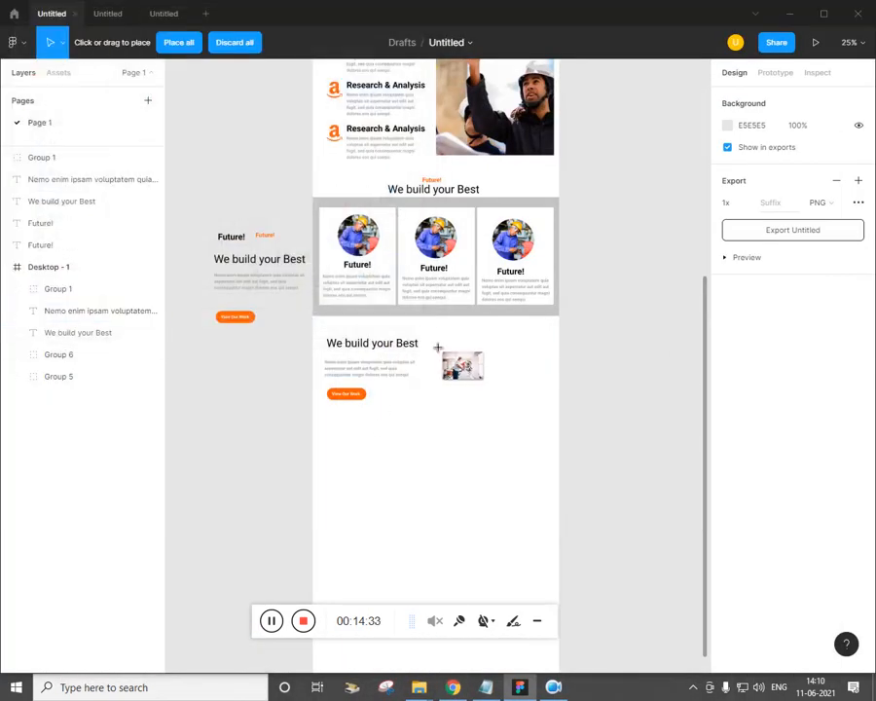
drag(436, 345, 562, 435)
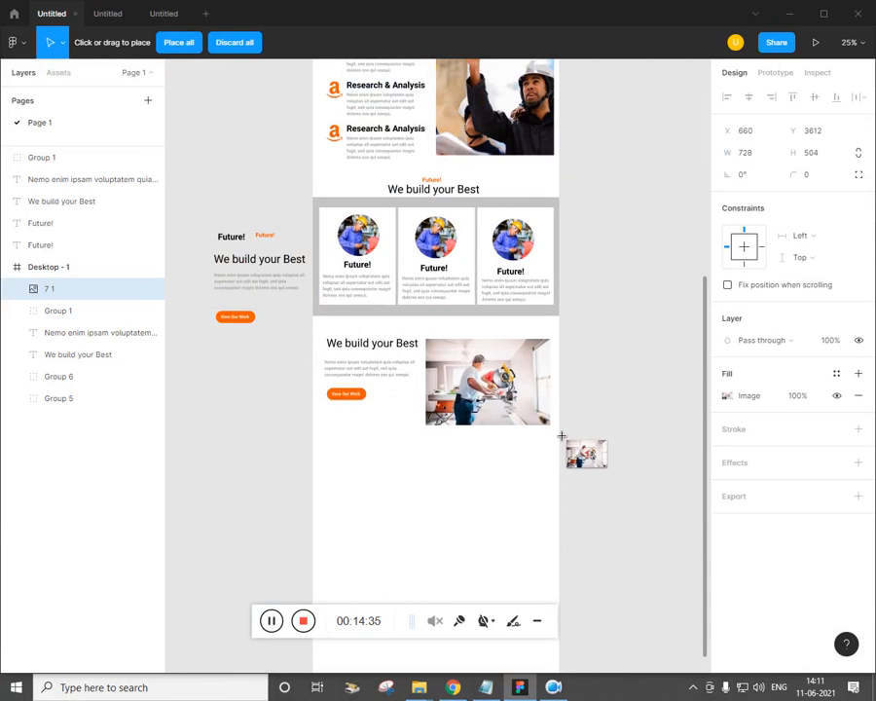
drag(480, 397, 481, 390)
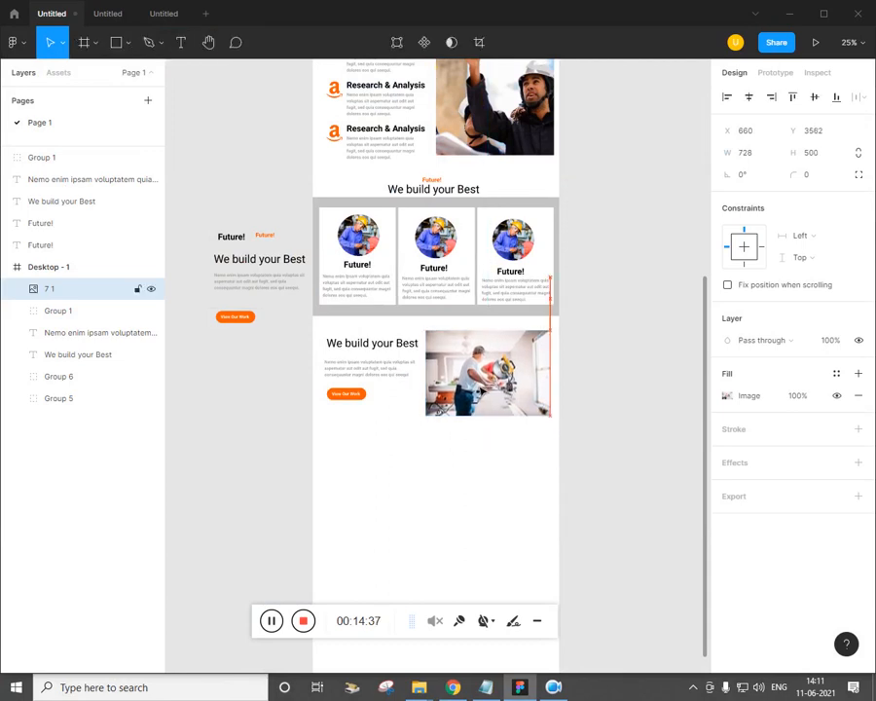
click(444, 454)
key(alt+Tab)
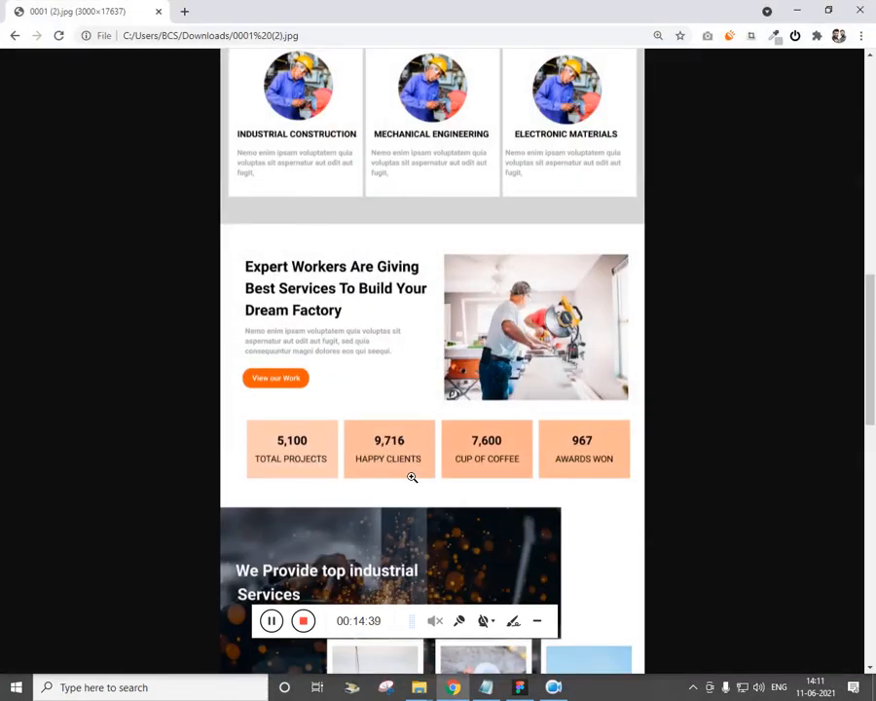
key(alt+Tab)
key(ctrl+plus)
Nudge the paragraph down and right, and the 'We build your Best' heading left
scroll(368, 487, down, 2)
click(294, 253)
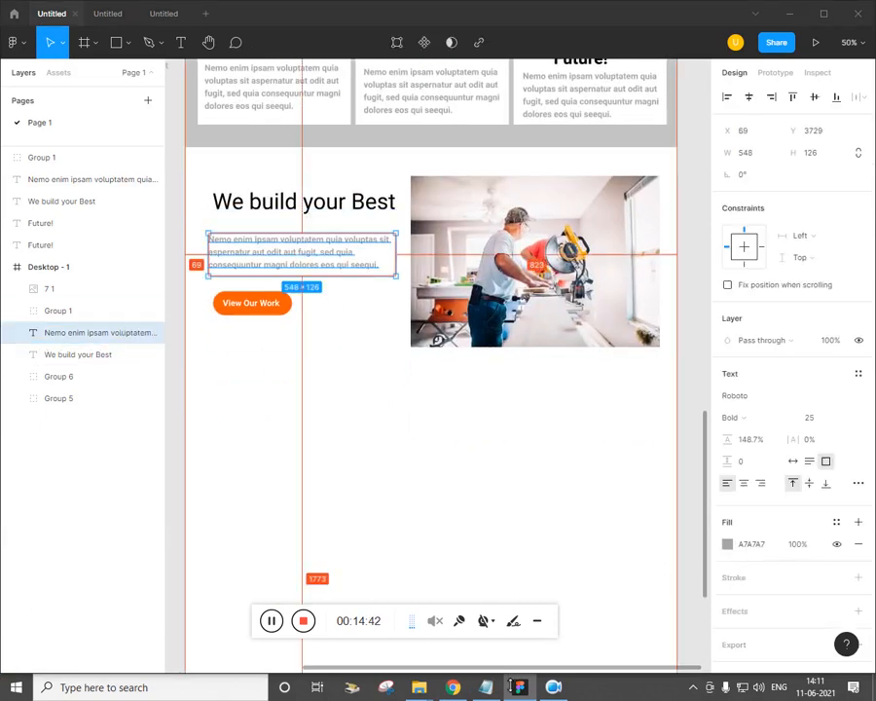
key(alt+Tab)
key(alt+Tab)
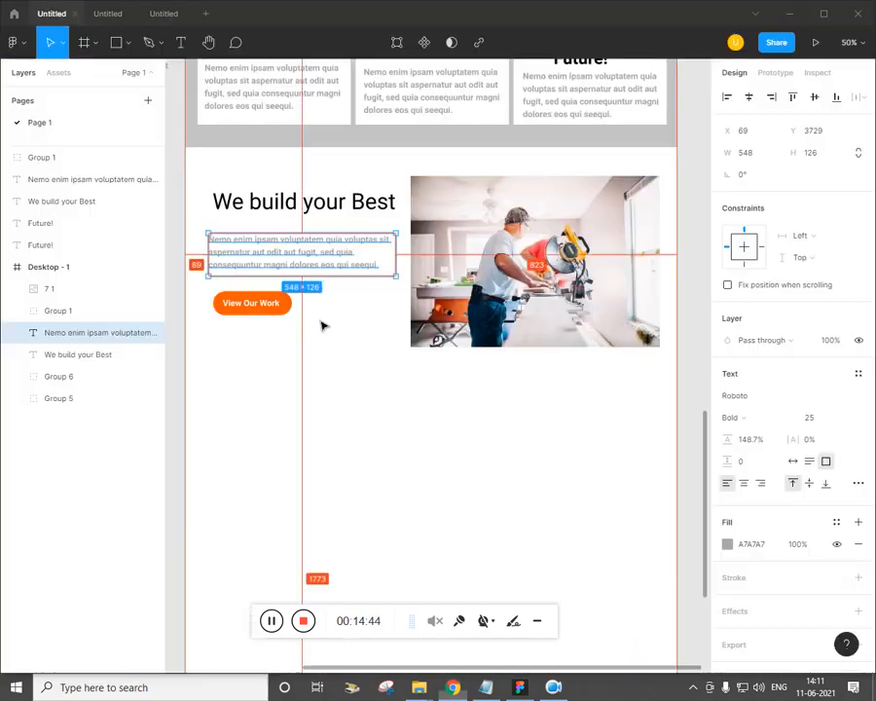
key(shift+Down)
key(shift+Down)
key(shift+Down)
key(shift+Right)
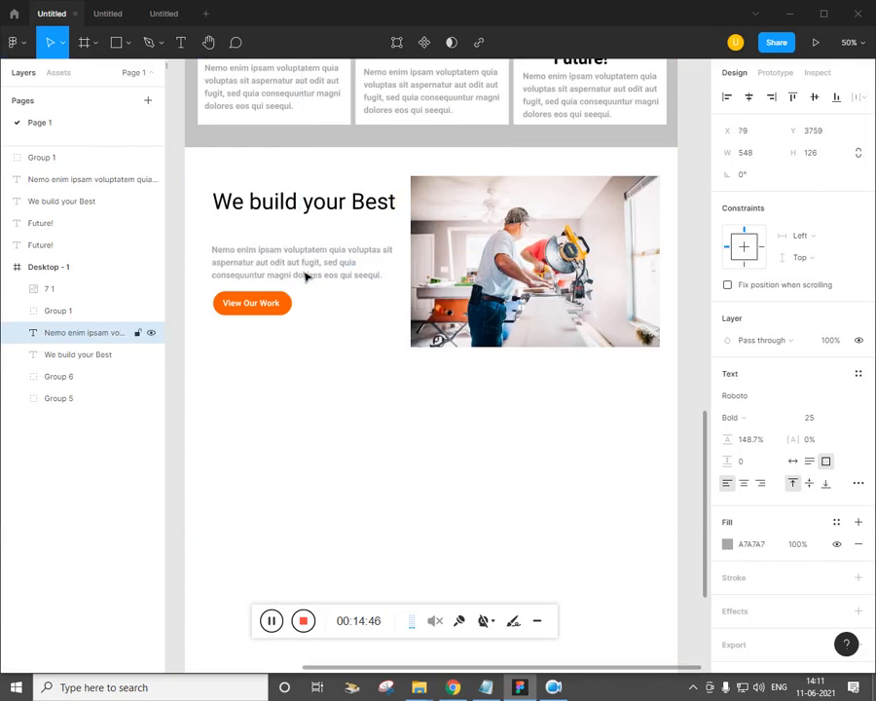
click(336, 204)
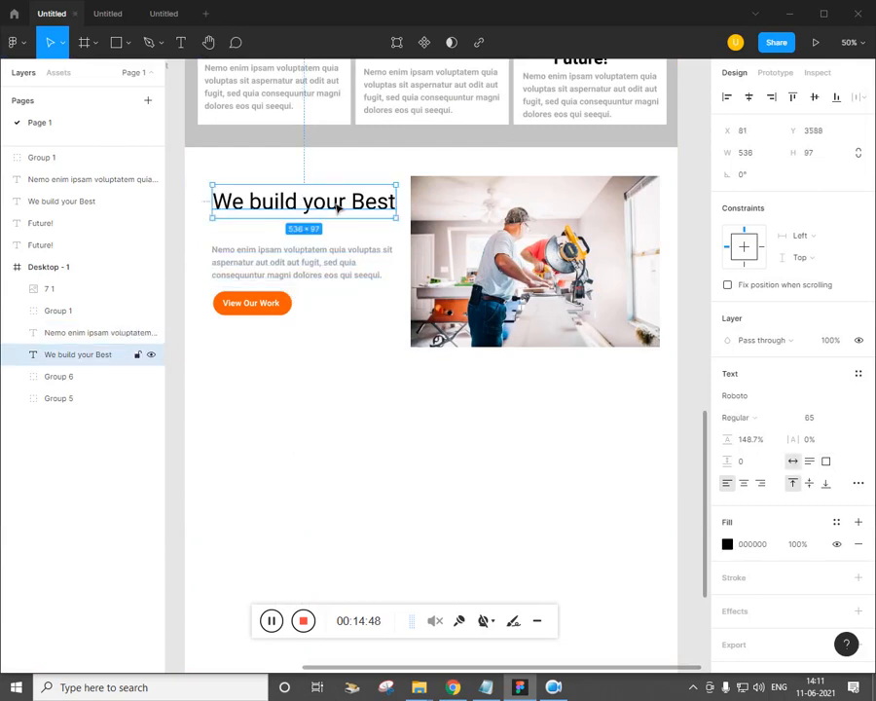
key(shift+Left)
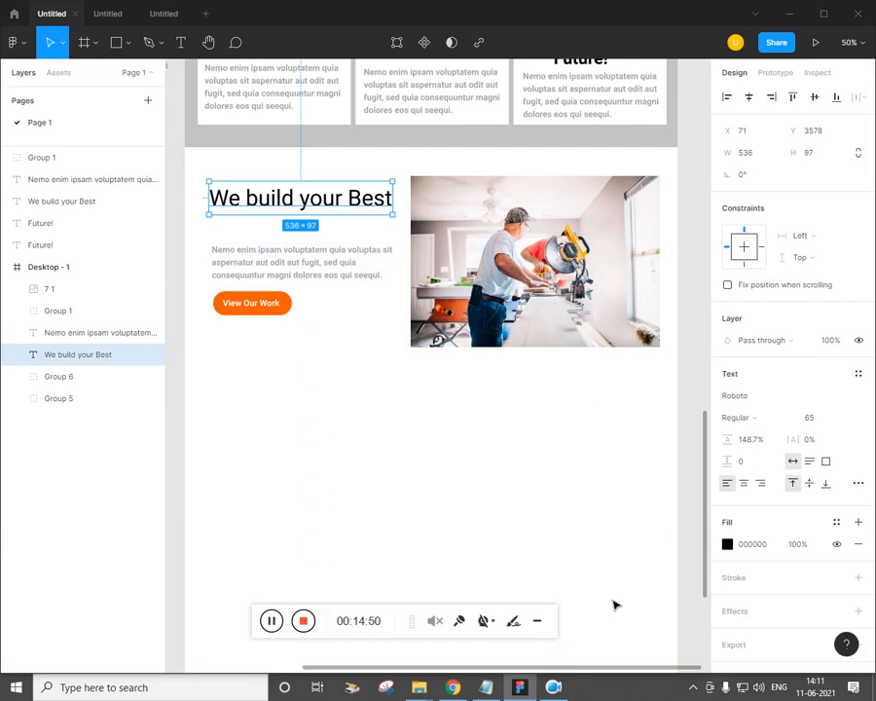
Delete the old block of notes text from the Notepad plan
click(486, 688)
scroll(552, 340, down, 6)
scroll(552, 356, up, 4)
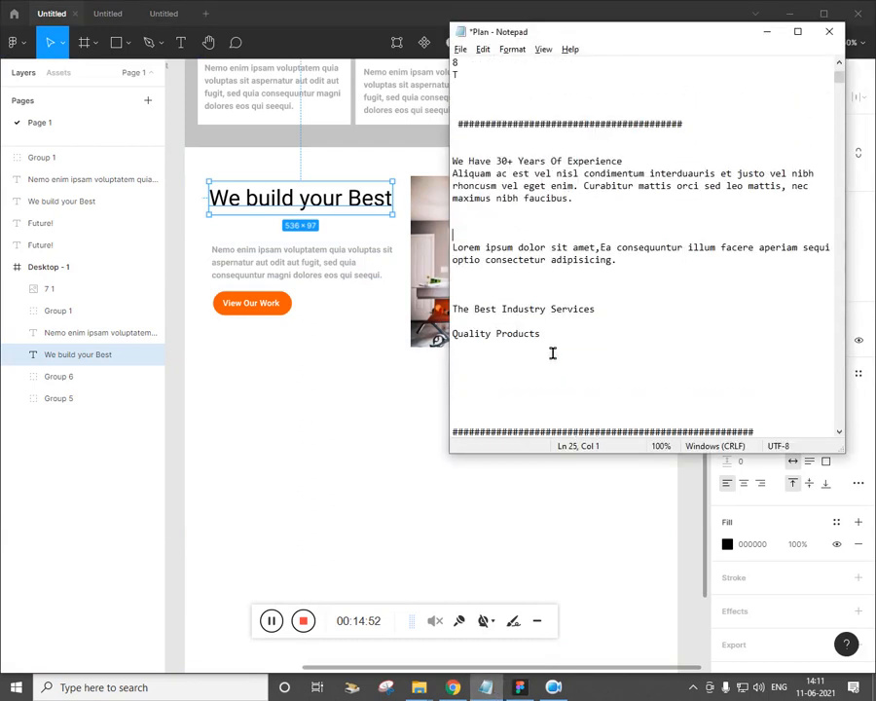
drag(541, 337, 459, 132)
key(Delete)
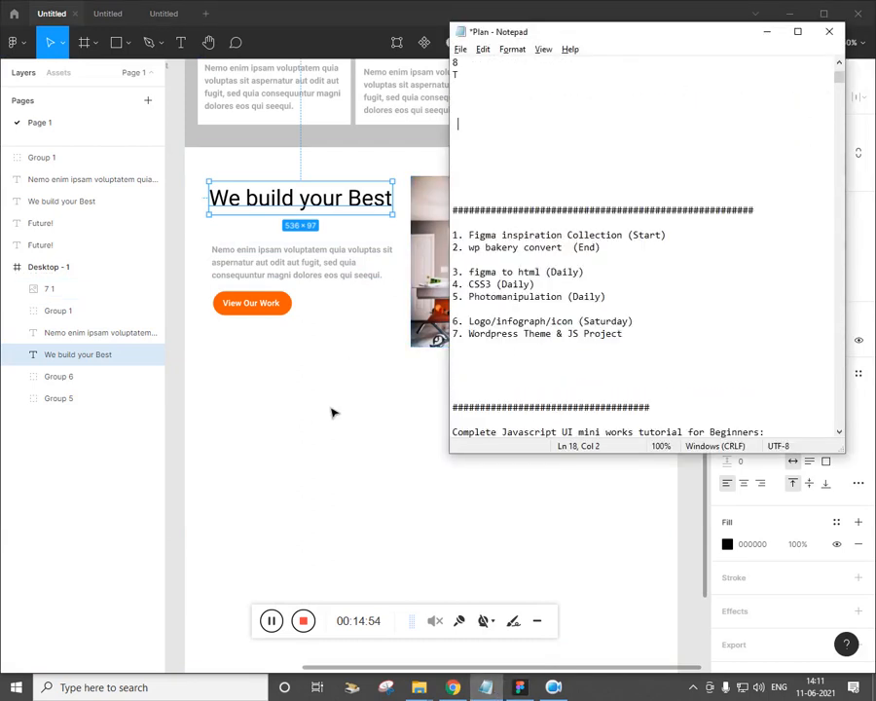
click(285, 366)
click(458, 688)
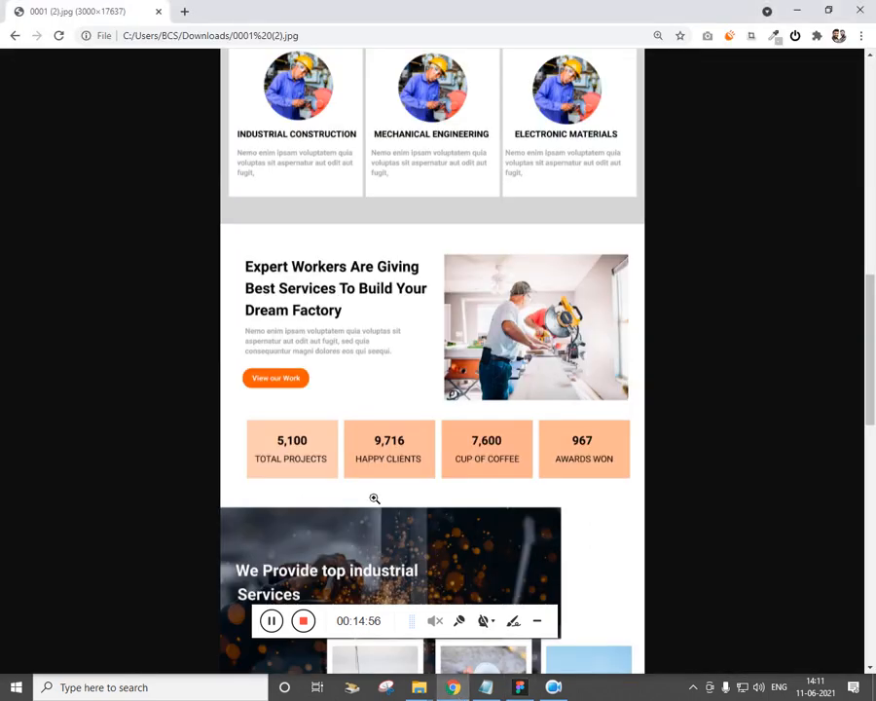
key(alt+Tab)
drag(397, 500, 407, 461)
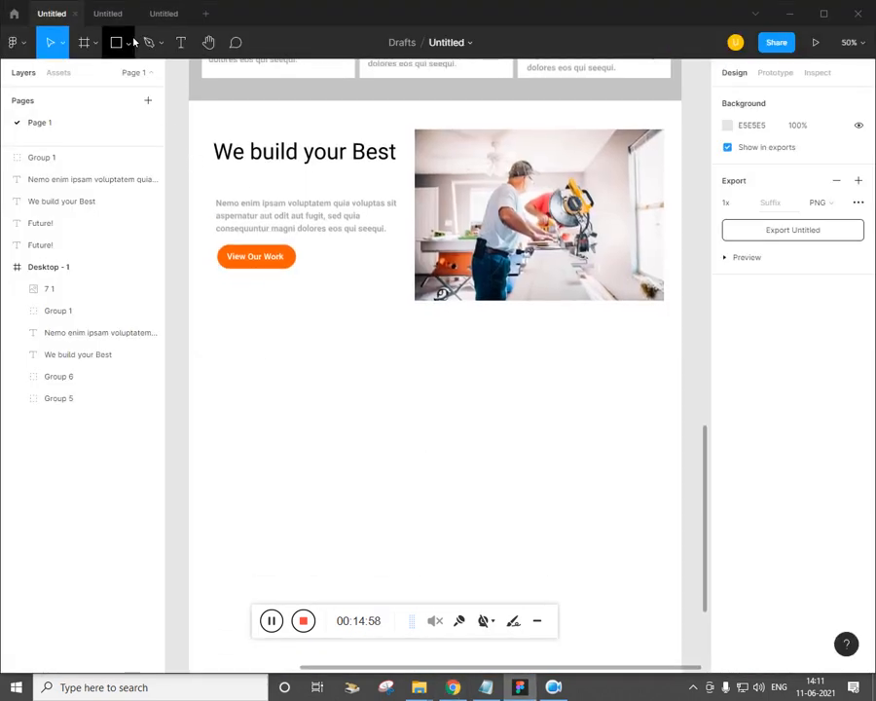
Draw a grey box below the button and duplicate it into a row of four, shrunk to fit
click(130, 41)
click(122, 76)
drag(220, 330, 335, 418)
key(alt+Tab)
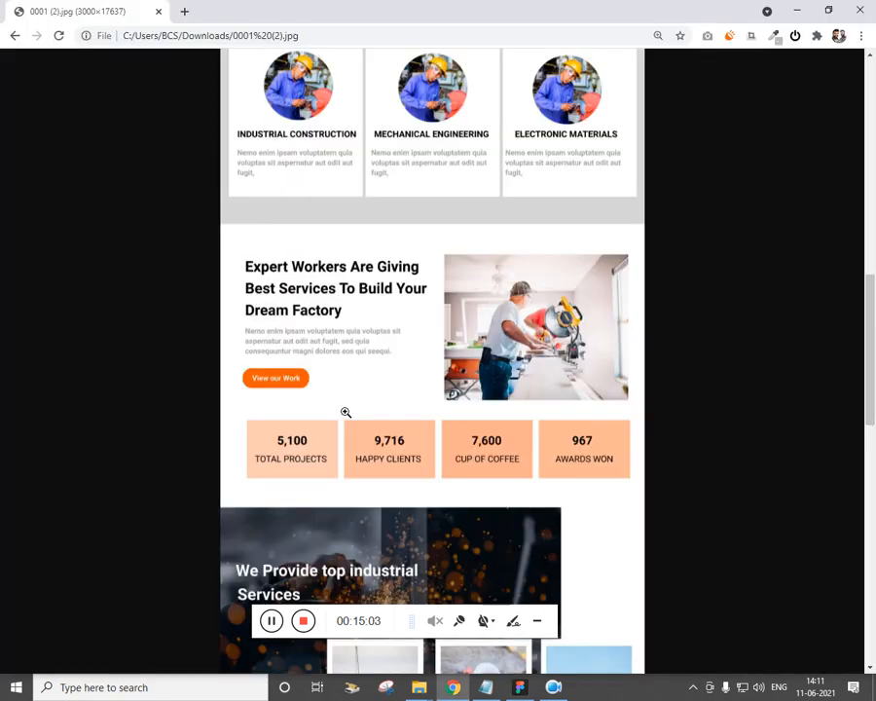
key(alt+Tab)
drag(284, 392, 399, 387)
key(ctrl+d)
key(ctrl+d)
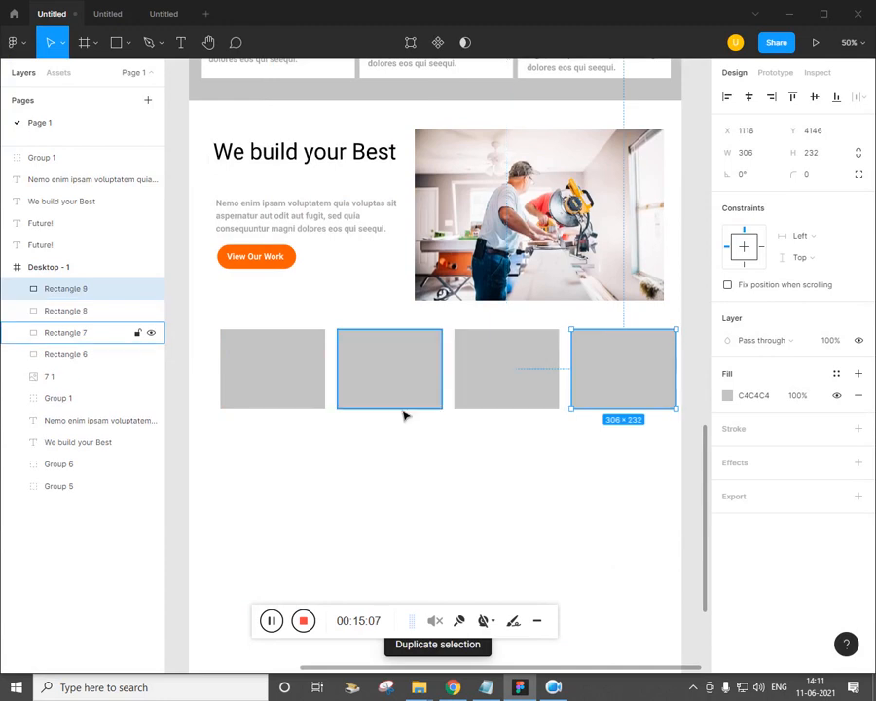
click(620, 499)
drag(631, 468, 238, 367)
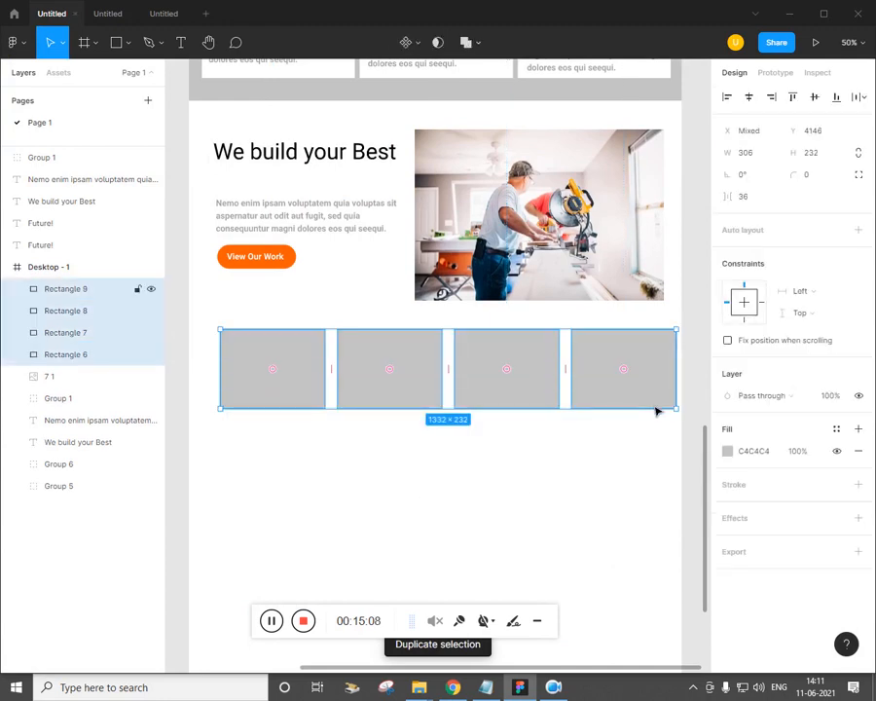
drag(689, 421, 677, 417)
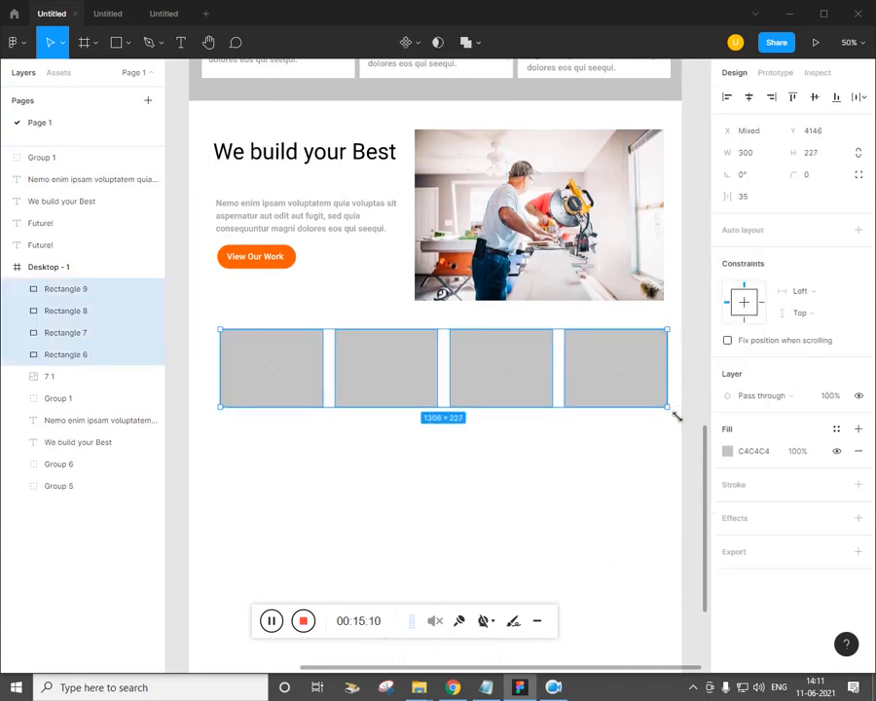
click(438, 496)
drag(419, 495, 432, 495)
key(ctrl+minus)
key(alt+Tab)
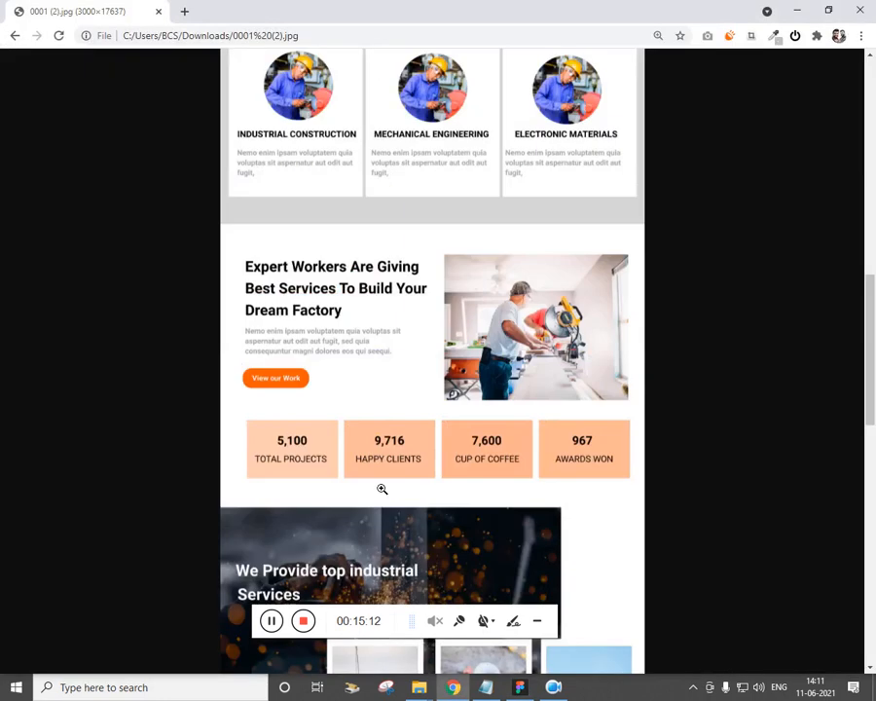
key(alt+Tab)
Copy the Future! text onto the first box and change it to a bold 5,100
drag(242, 156, 364, 371)
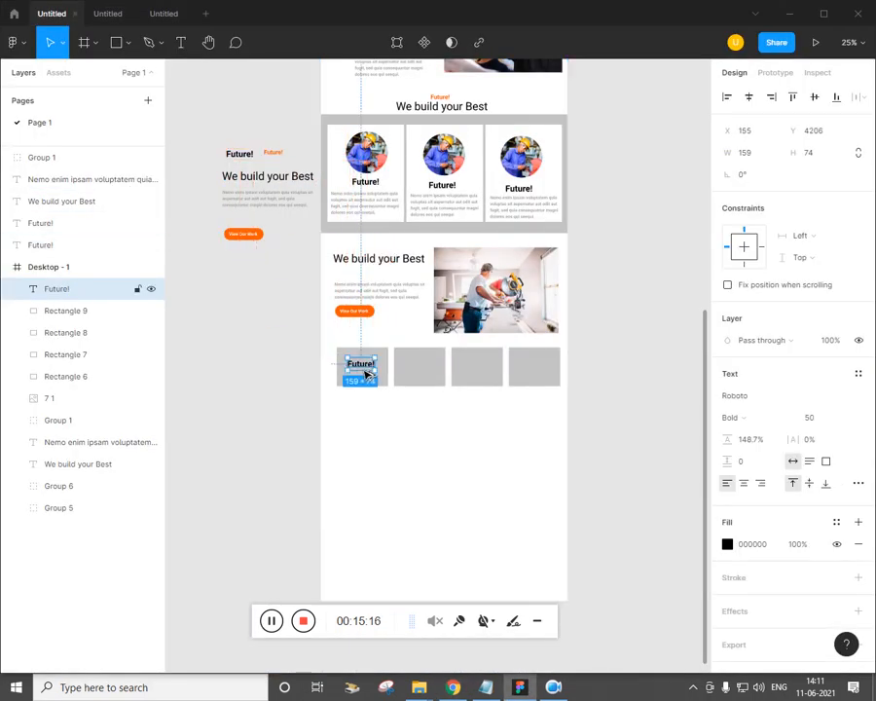
key(alt+Tab)
key(alt+Tab)
scroll(357, 393, up, 4)
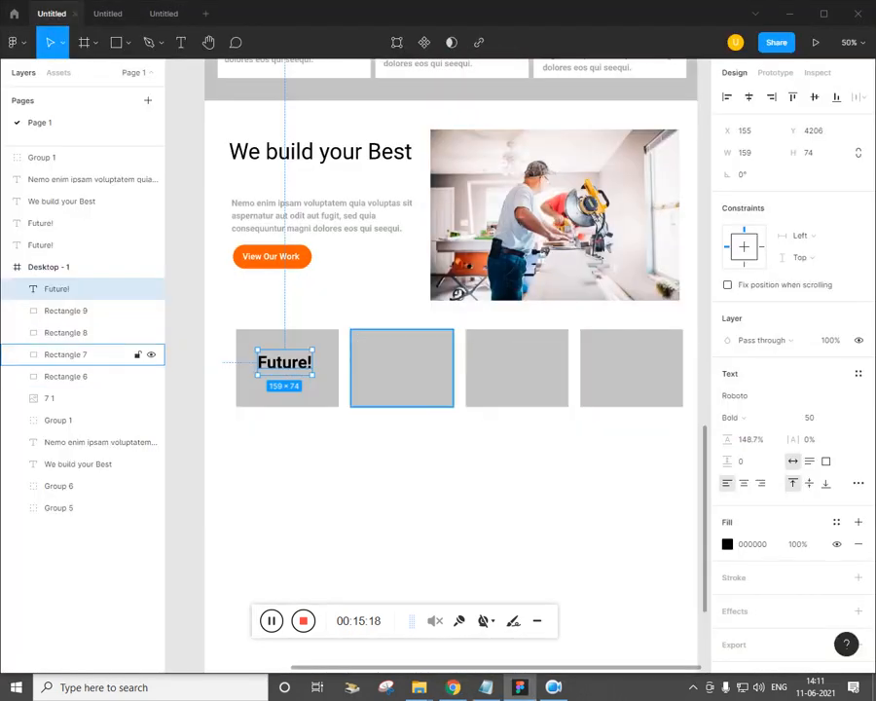
double_click(314, 380)
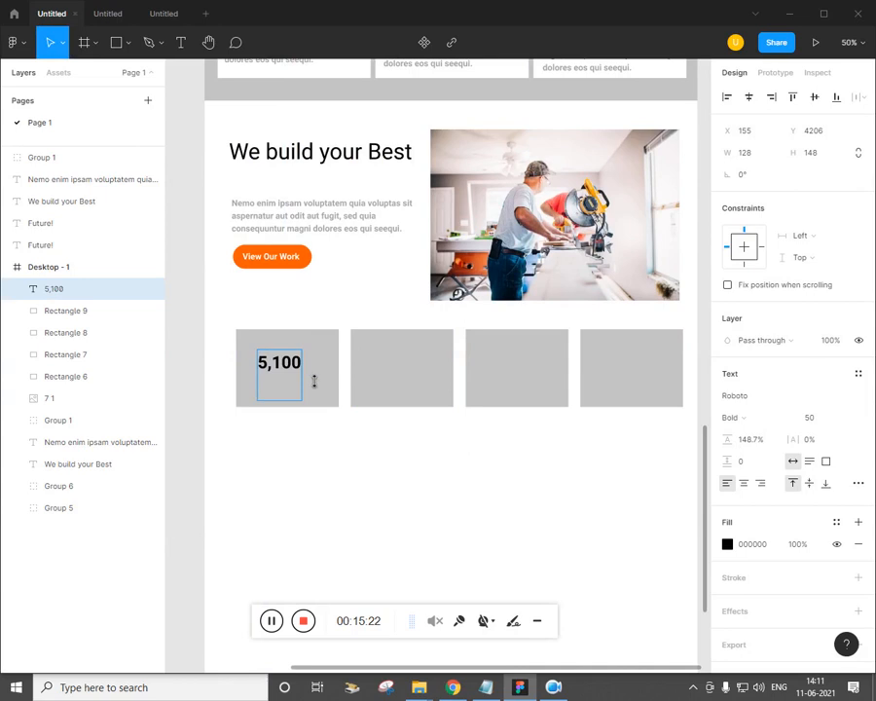
key(Escape)
key(alt+Tab)
key(alt+Tab)
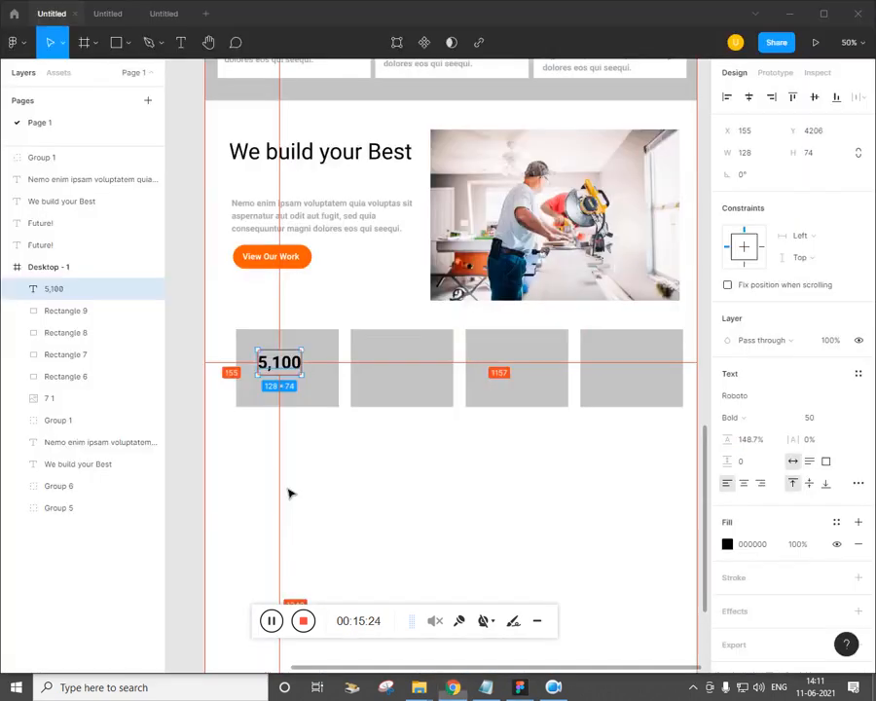
drag(289, 492, 530, 557)
key(minus)
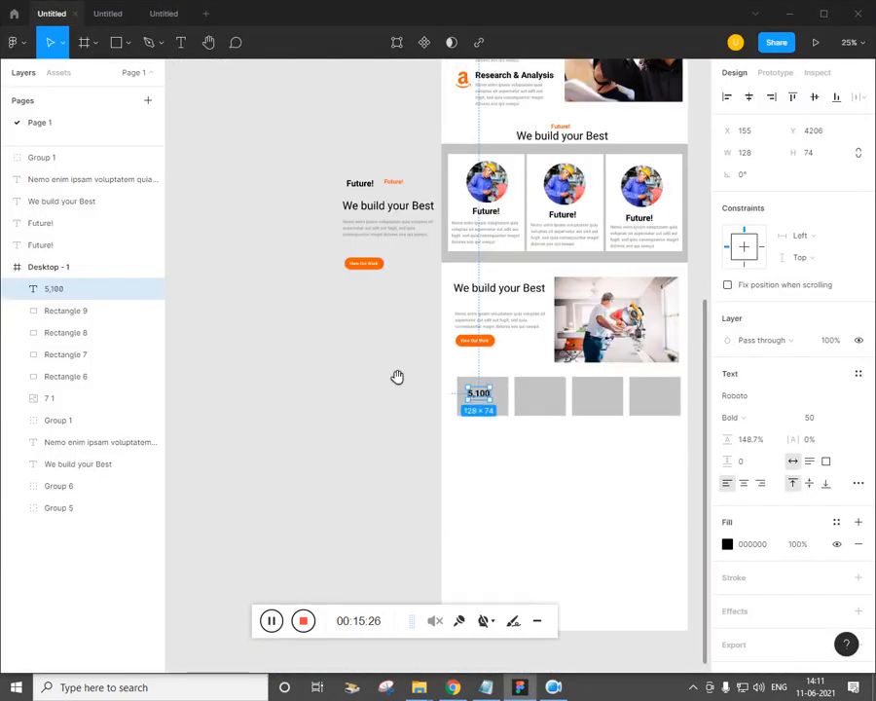
drag(396, 374, 292, 348)
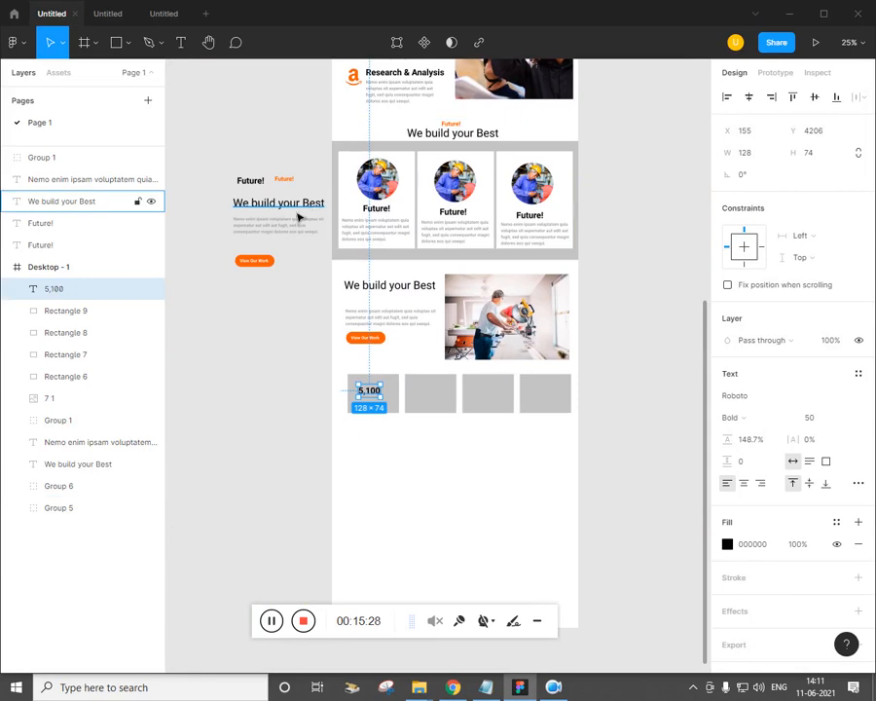
Add a Future! label under 5,100 and set it to Regular weight
drag(261, 190, 378, 413)
key(plus)
key(plus)
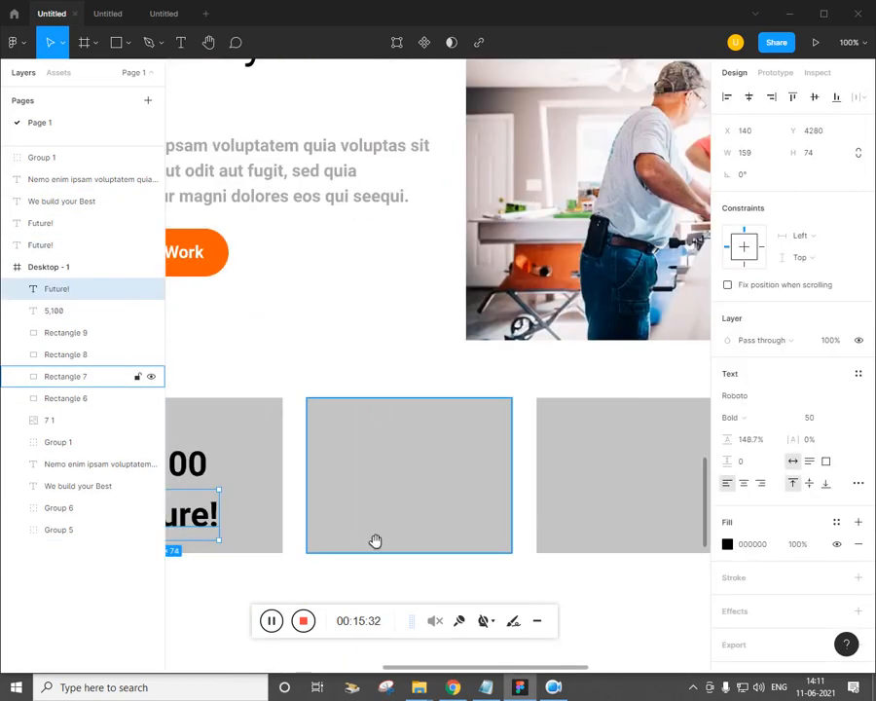
drag(392, 545, 544, 440)
click(750, 422)
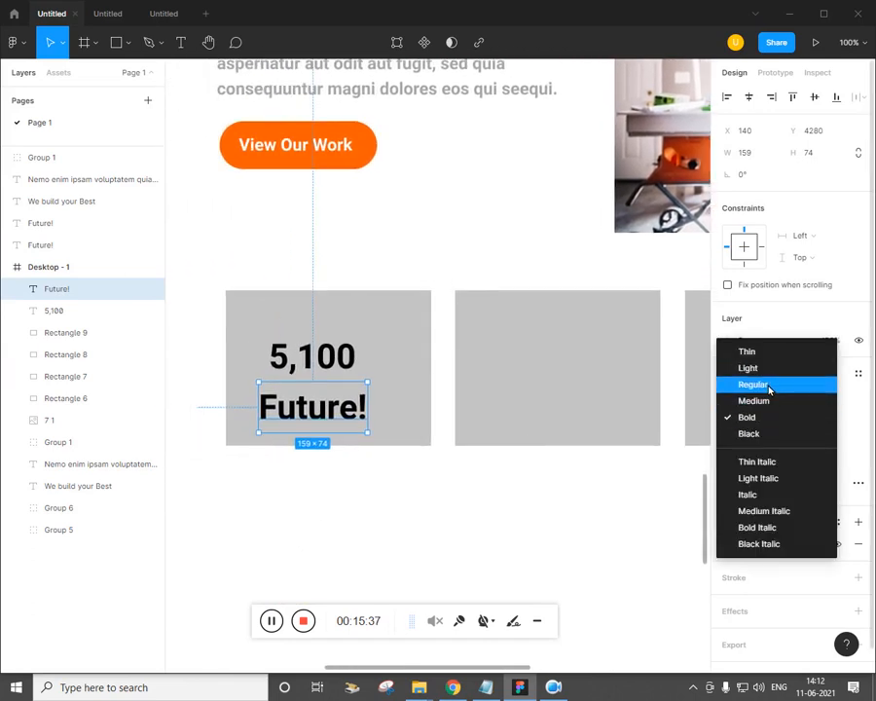
click(770, 384)
key(alt+Tab)
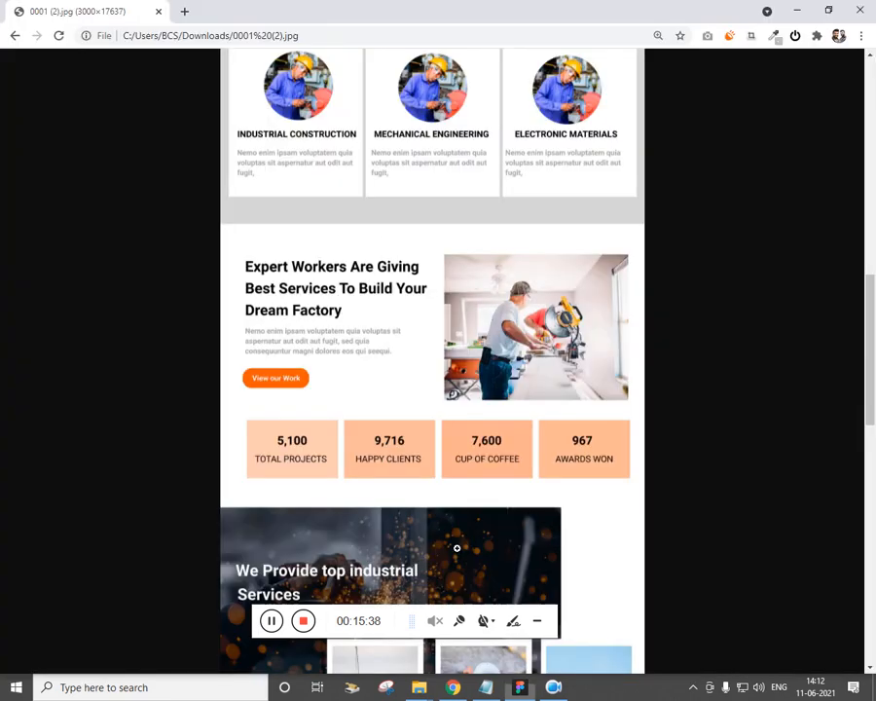
key(alt+Tab)
key(alt+Tab)
key(alt+Tab)
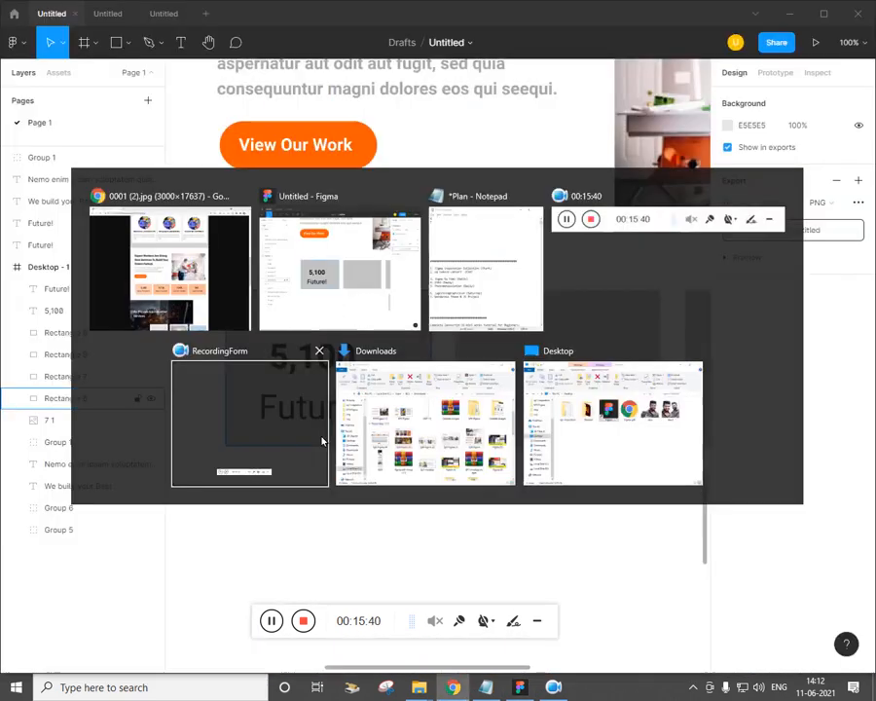
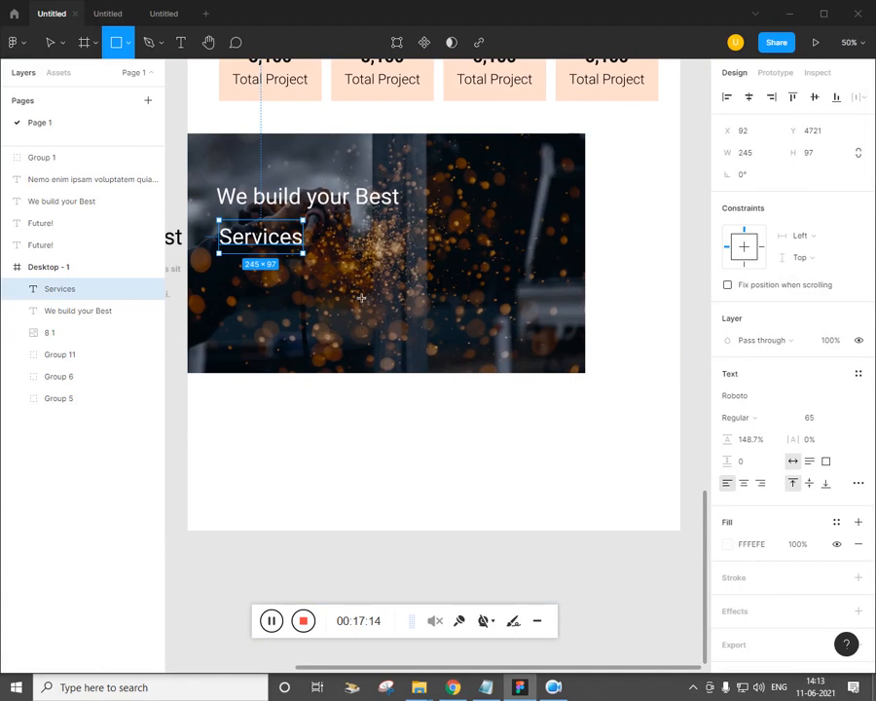
Draw a 298×372 grey card rectangle below the Services heading, overlapping the banner's lower edge
mouse_move(350, 285)
mouse_down()
mouse_move(411, 386)
mouse_move(453, 417)
mouse_up()
Duplicate the grey card into a row of three cards
drag(410, 389, 391, 390)
key(Delete)
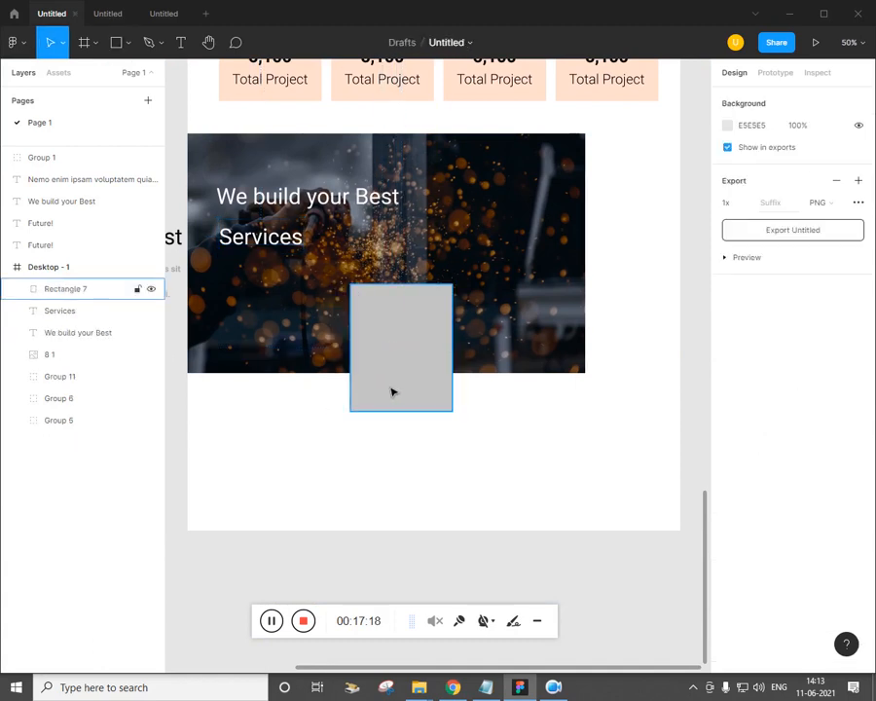
click(409, 388)
key(shift+Left)
key(shift+Left)
key(shift+Left)
key(shift+Left)
key(shift+Left)
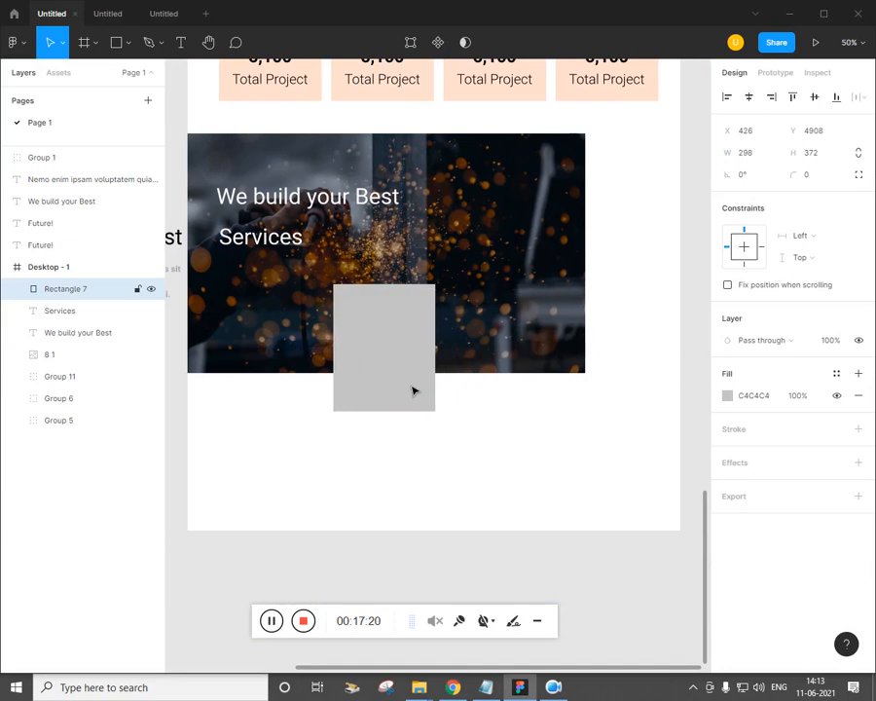
drag(413, 391, 526, 393)
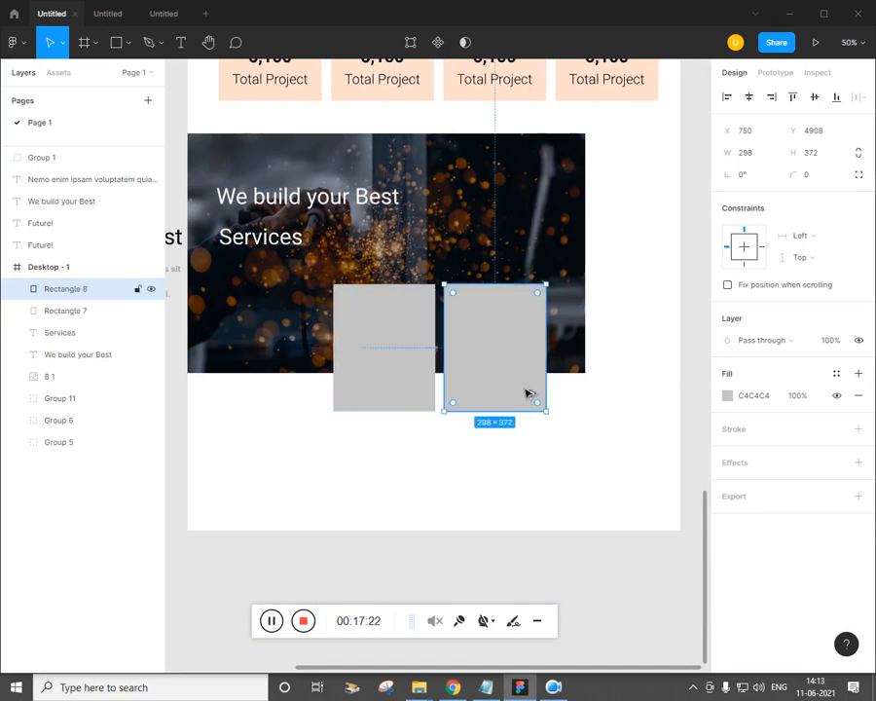
key(ctrl+d)
click(551, 481)
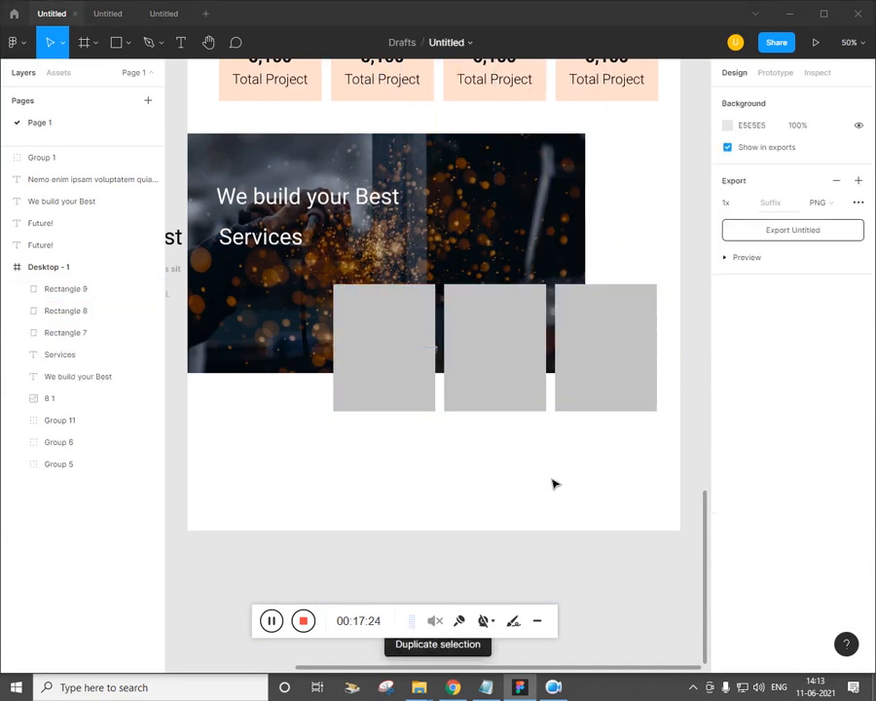
key(alt+Tab)
key(alt+Tab)
Stretch all three cards to 414 tall
click(409, 395)
key(ctrl+plus)
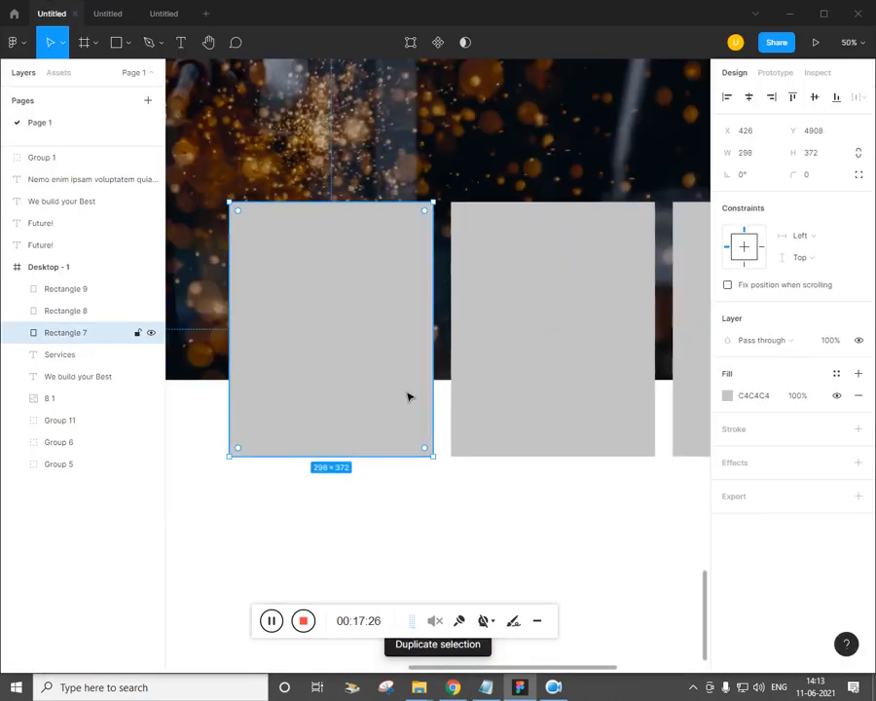
key(ctrl+minus)
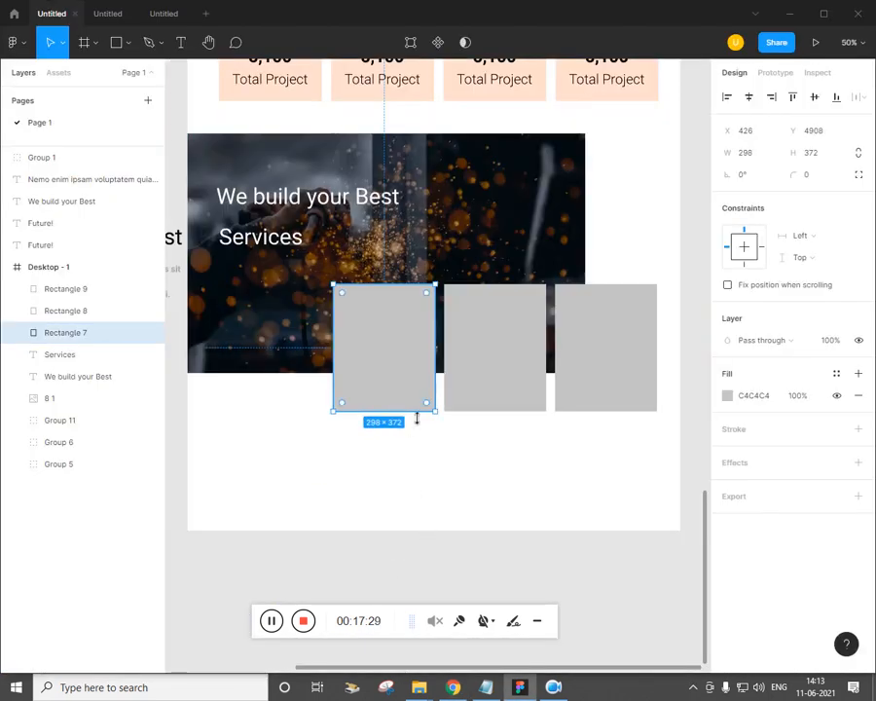
drag(417, 412, 417, 425)
click(483, 399)
mouse_move(481, 419)
mouse_down()
mouse_move(485, 437)
mouse_move(495, 426)
mouse_up()
click(495, 394)
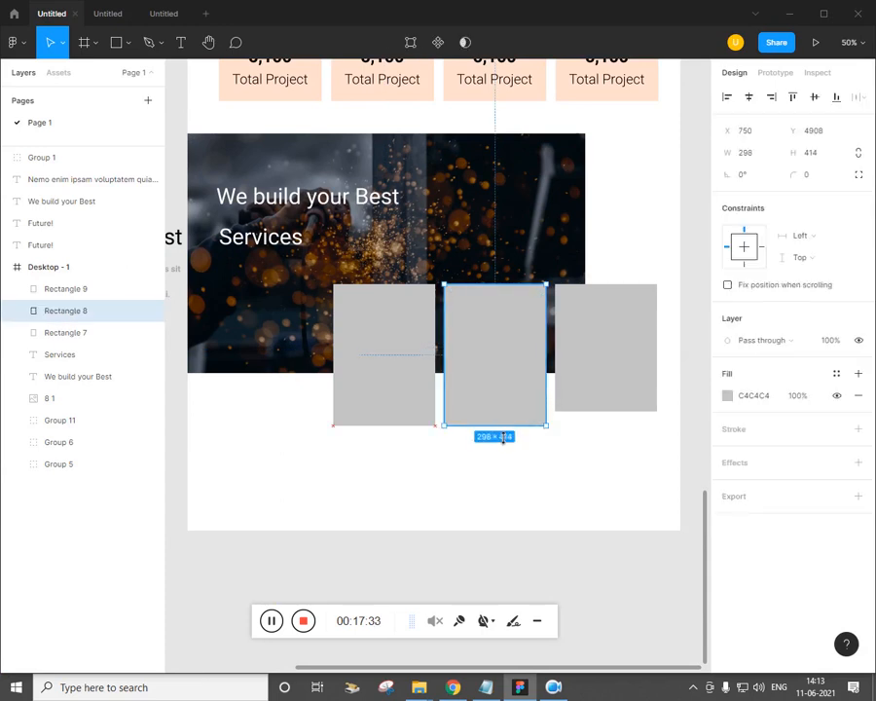
click(582, 407)
drag(592, 439, 592, 426)
click(584, 458)
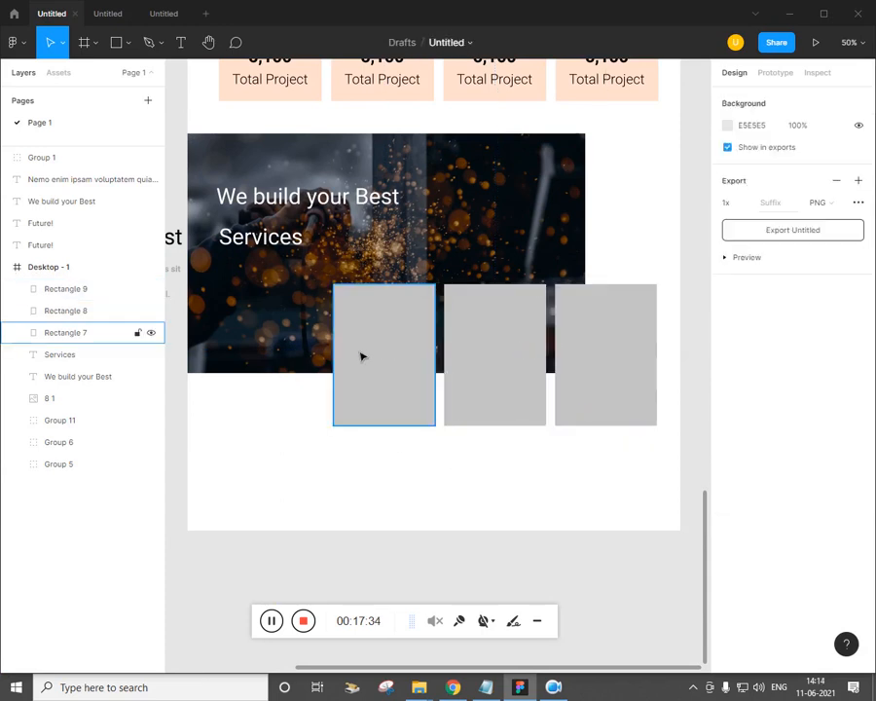
Draw a 266×238 placeholder rectangle in the first card and duplicate it into the others
click(128, 42)
click(97, 75)
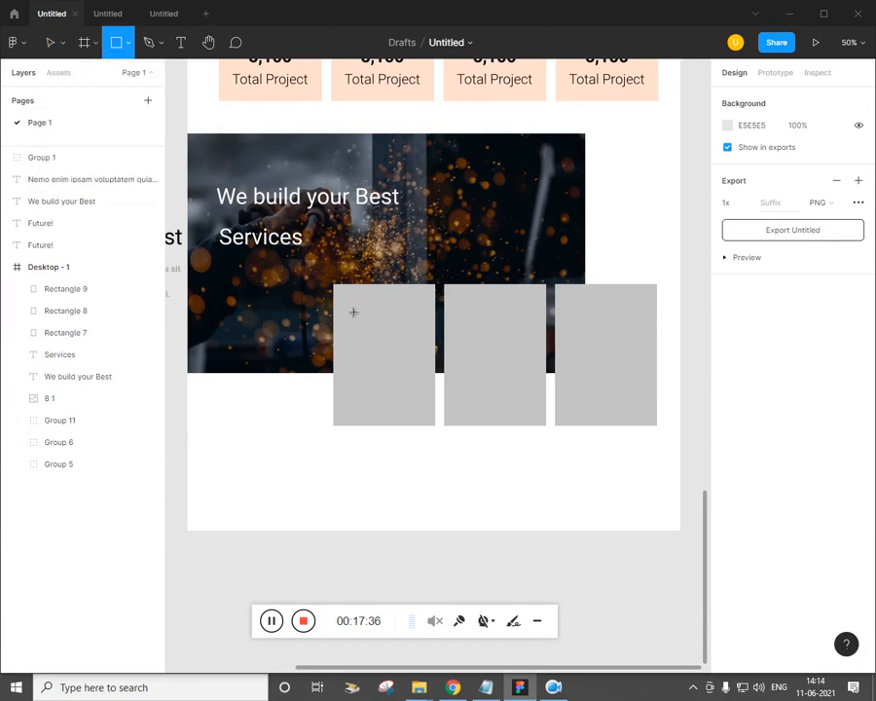
mouse_move(339, 291)
mouse_down()
mouse_move(372, 334)
mouse_move(440, 385)
mouse_up()
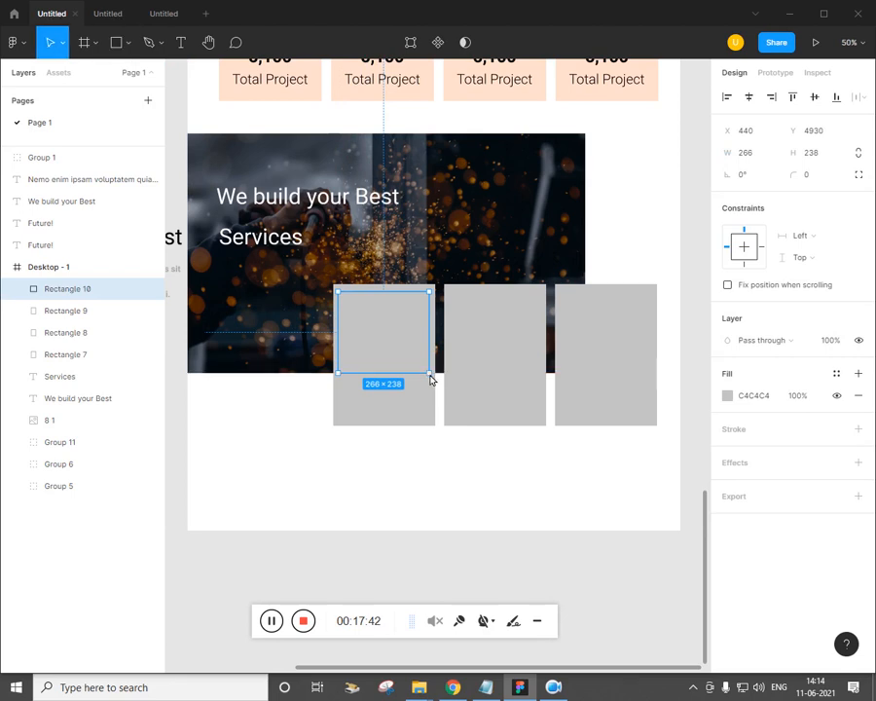
mouse_move(382, 362)
mouse_down()
mouse_move(503, 368)
mouse_move(492, 368)
mouse_up()
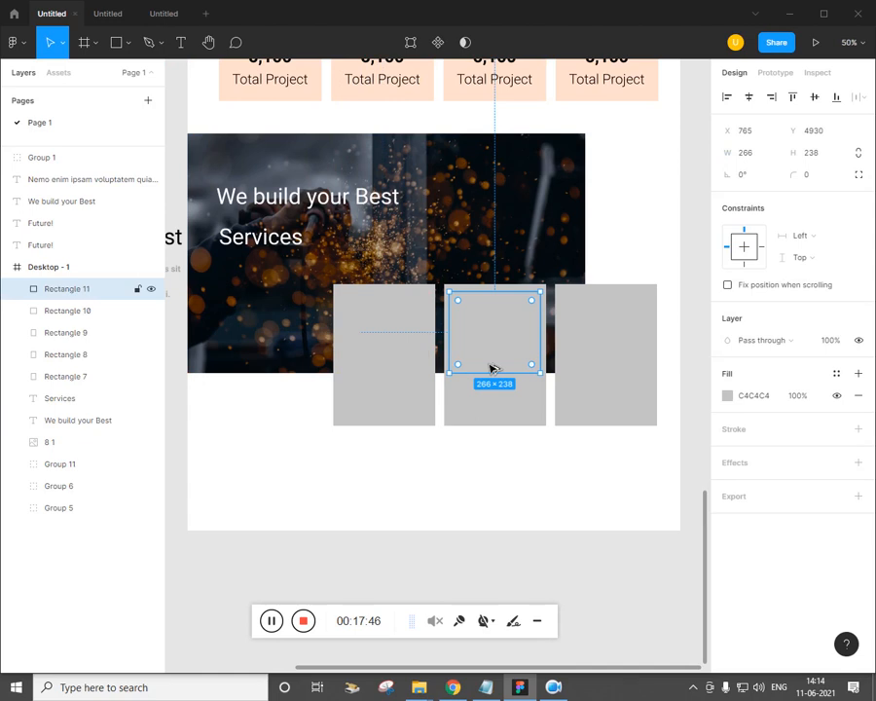
key(ctrl+d)
click(487, 481)
click(409, 363)
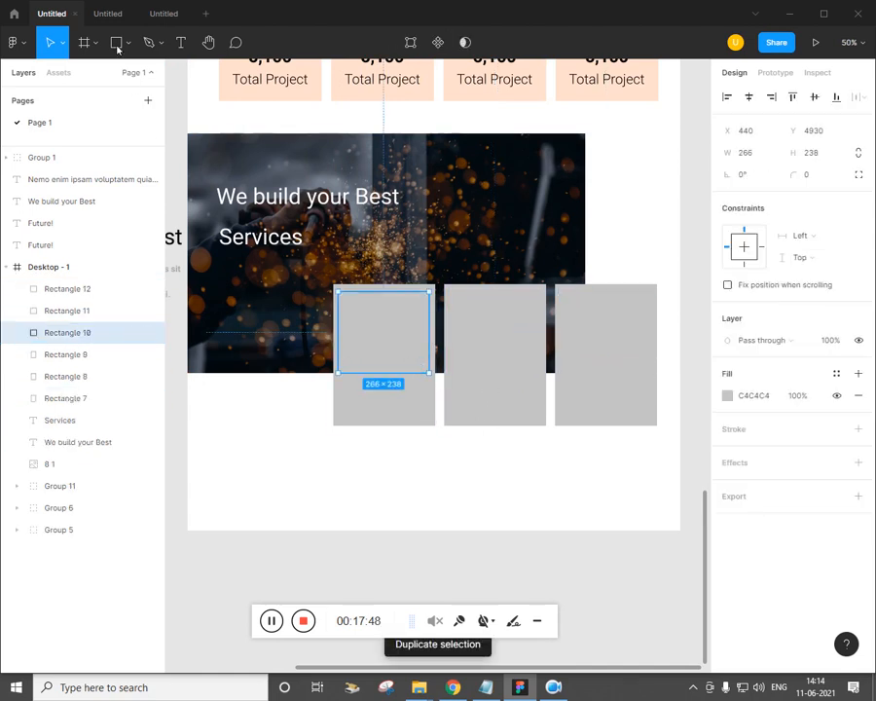
Place a worker photo into the first card's placeholder
click(125, 42)
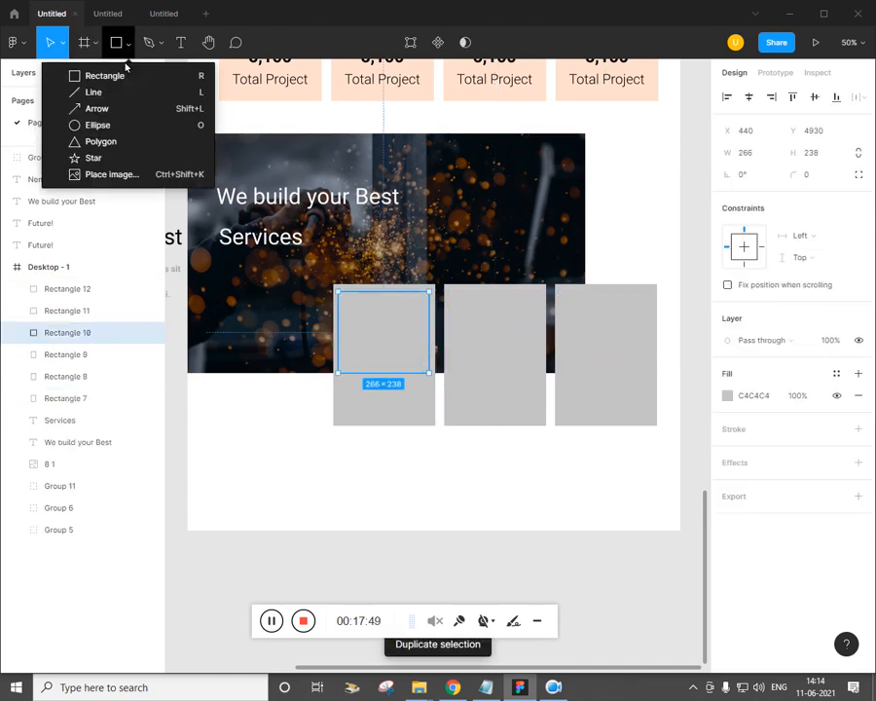
click(115, 174)
click(304, 199)
click(324, 326)
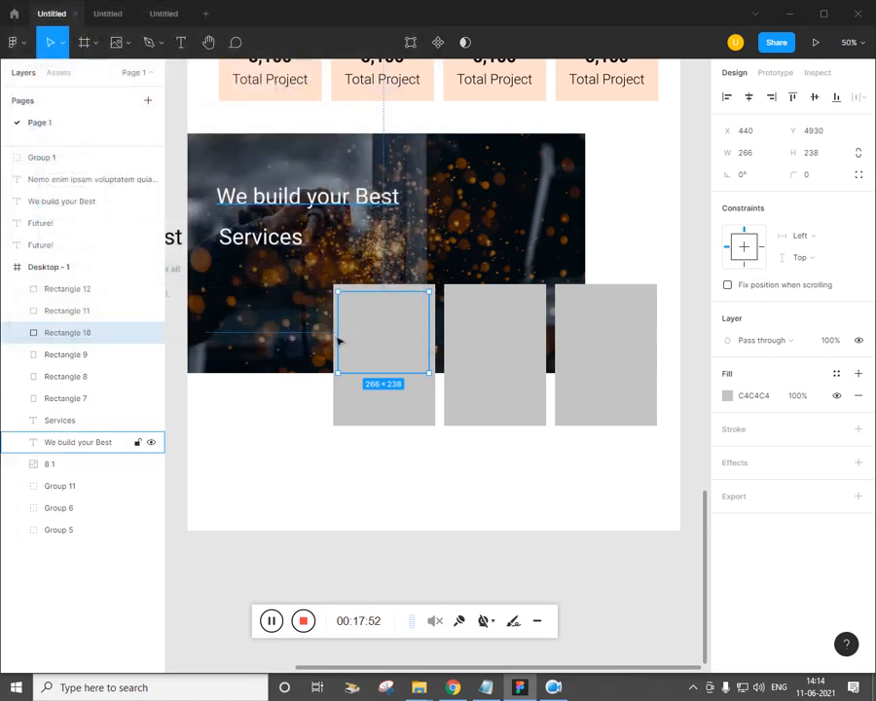
click(395, 360)
Place a worker photo into the second card's placeholder
click(520, 360)
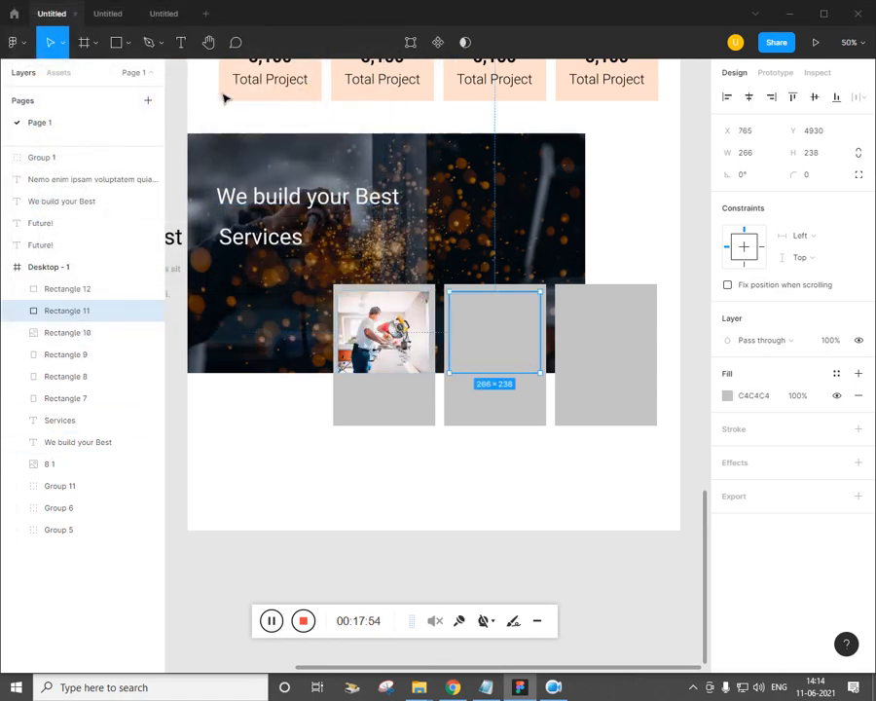
click(127, 43)
click(119, 175)
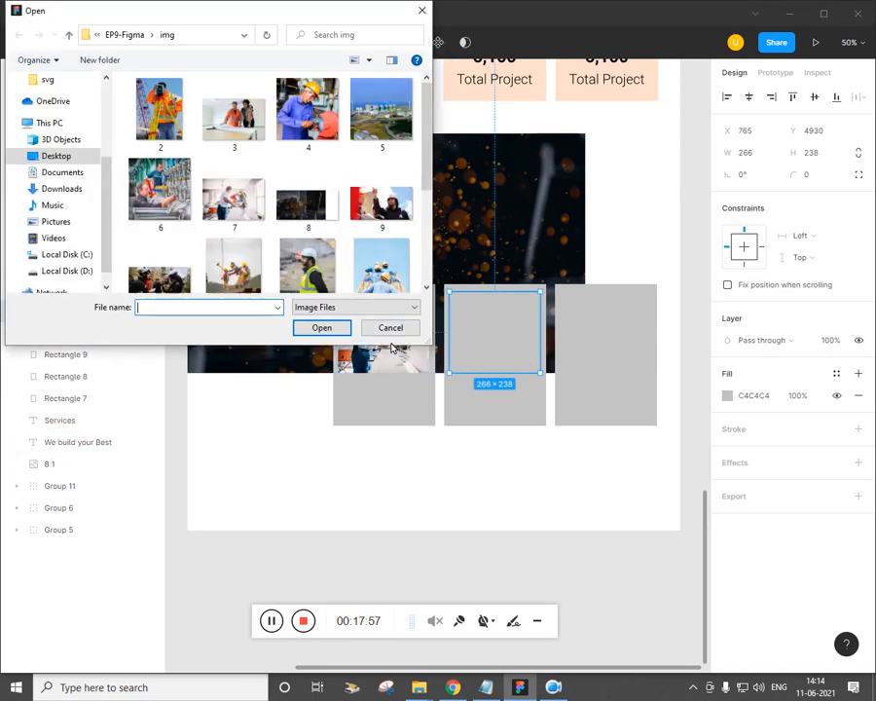
click(382, 205)
click(321, 327)
click(495, 331)
Place a worker photo into the third card's placeholder
click(623, 353)
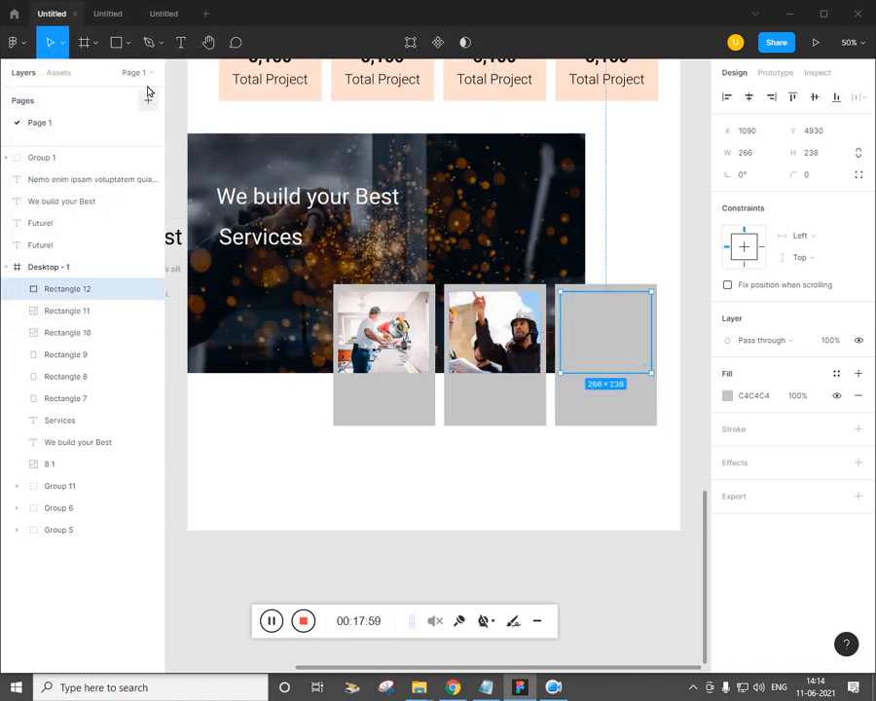
click(128, 42)
click(125, 120)
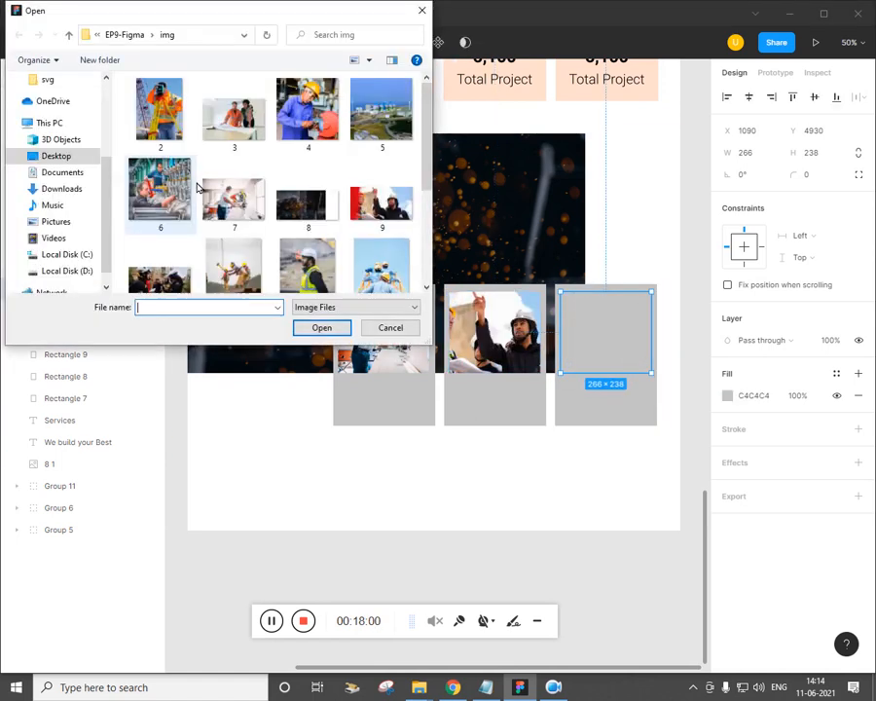
double_click(180, 190)
click(608, 336)
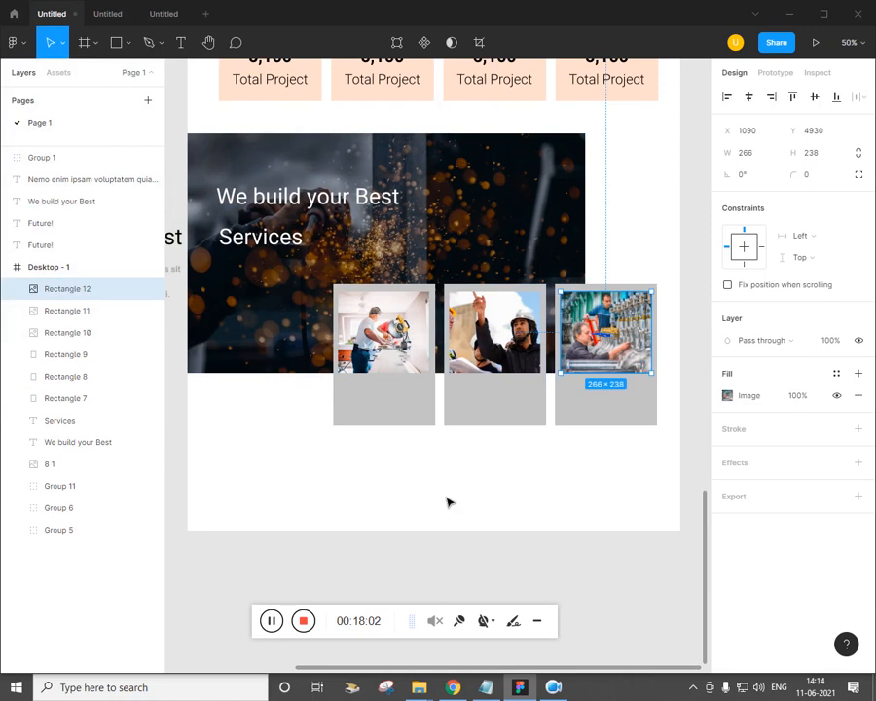
click(437, 450)
Set the fill of all three cards to white FFFFFF
click(429, 409)
shift+click(497, 407)
shift+click(598, 405)
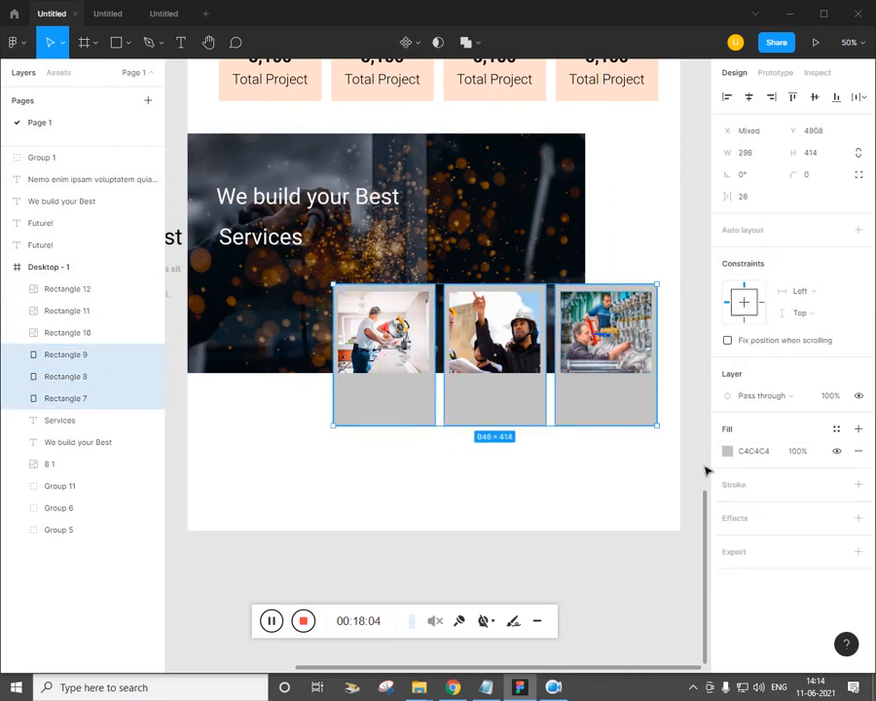
click(726, 451)
drag(564, 342, 539, 321)
click(391, 469)
key(alt+Tab)
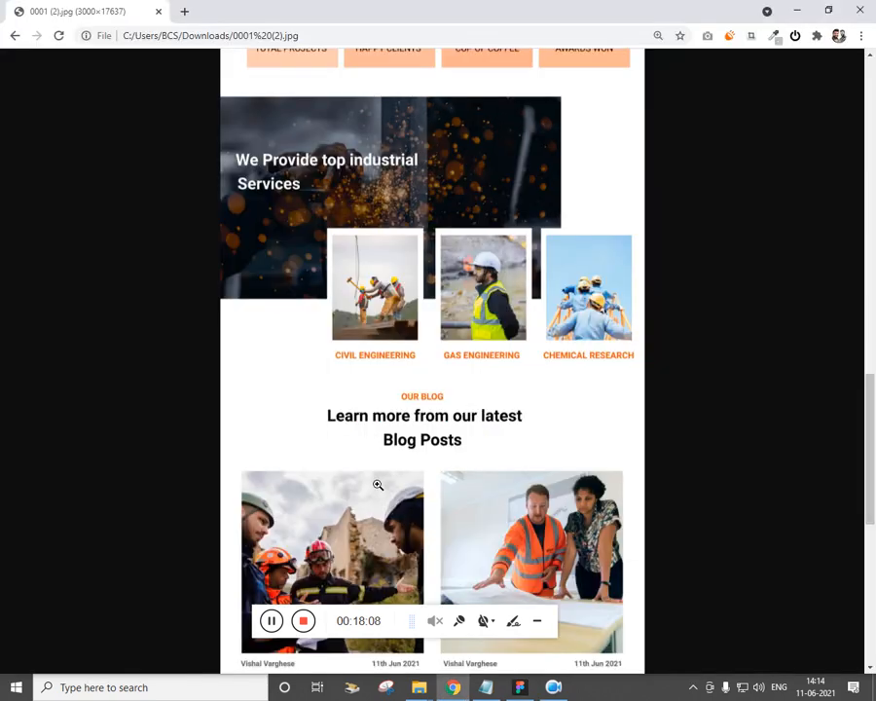
key(alt+Tab)
key(minus)
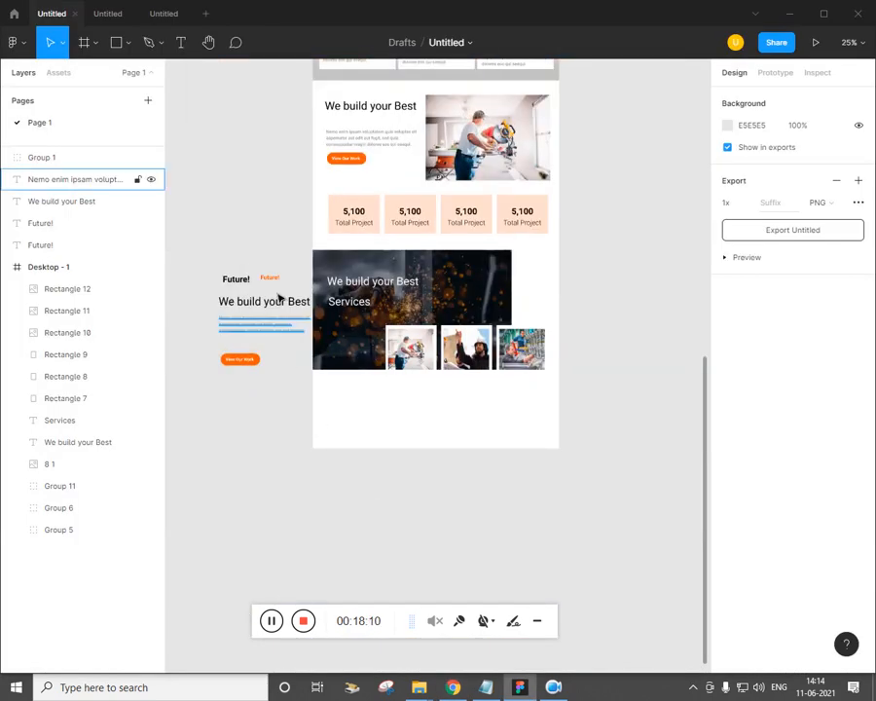
Add an orange Future! label under each of the three photos
drag(282, 280, 628, 399)
key(plus)
click(420, 474)
click(446, 429)
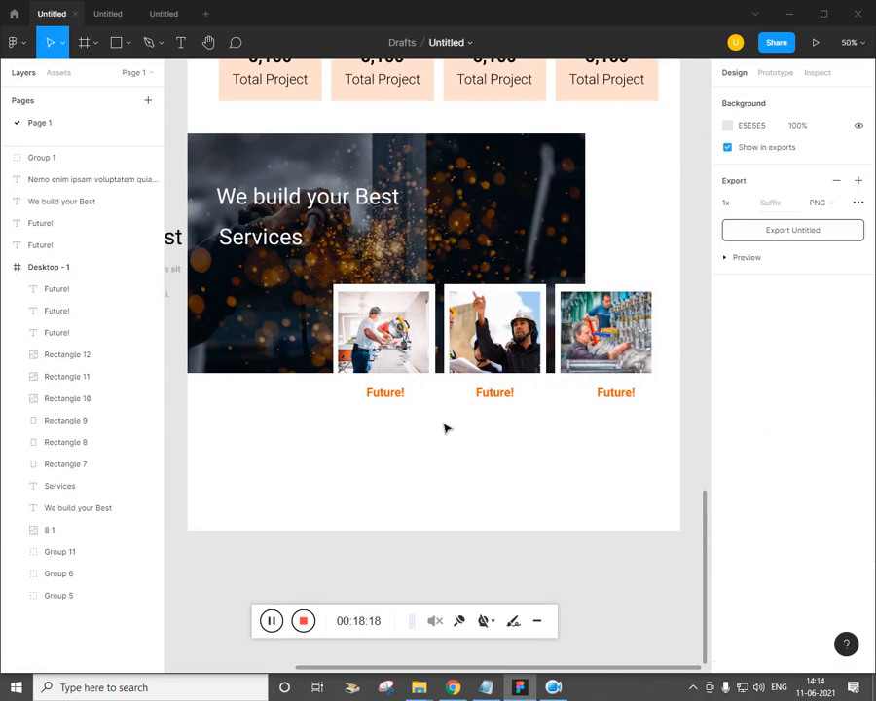
Give the three service cards a drop shadow
click(378, 415)
key(alt+Tab)
key(alt+Tab)
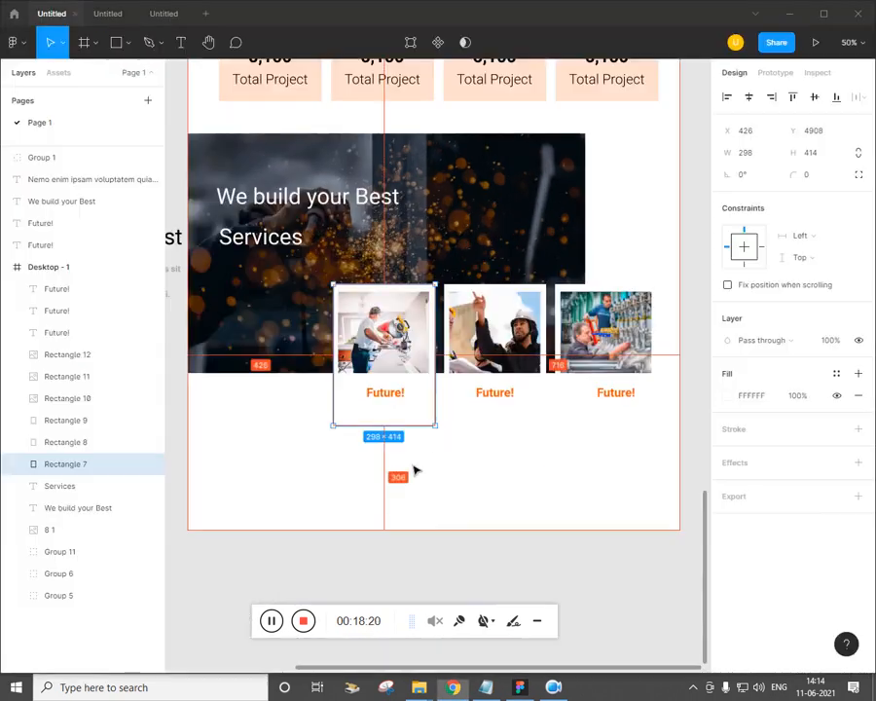
click(442, 474)
click(429, 417)
shift+click(496, 358)
shift+click(614, 409)
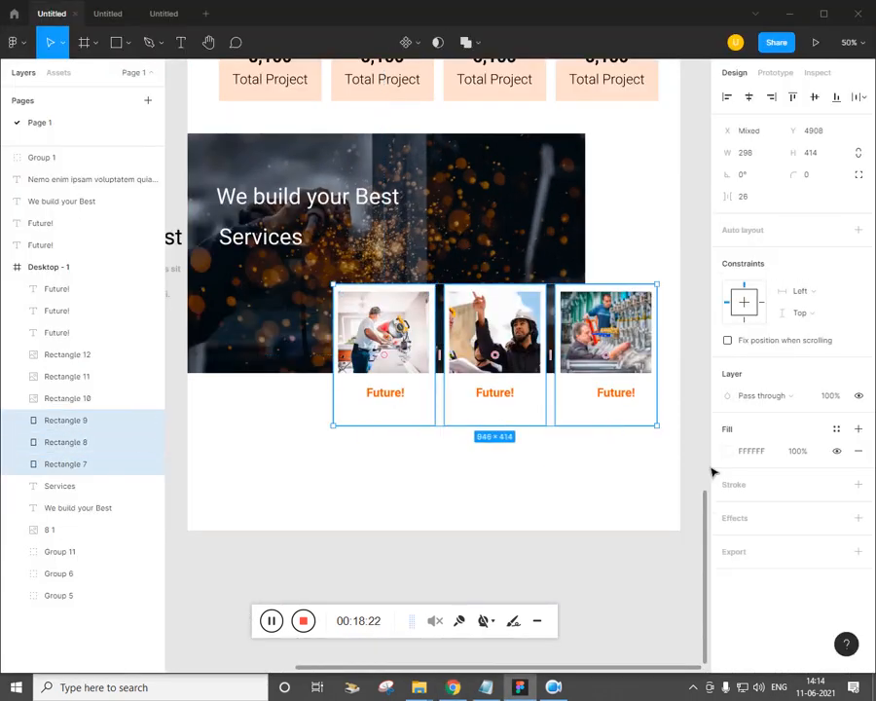
click(740, 517)
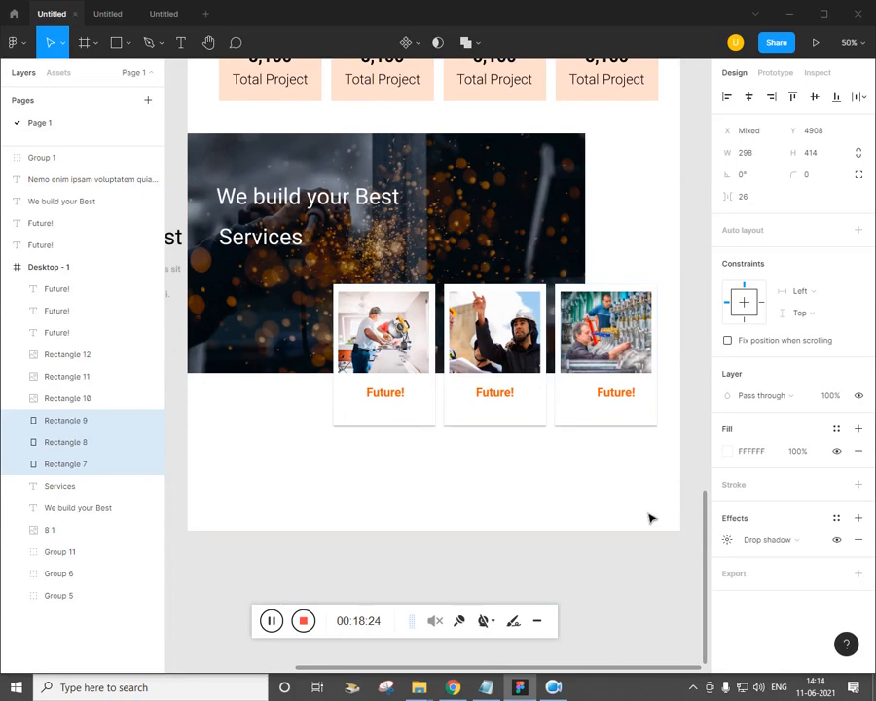
click(414, 552)
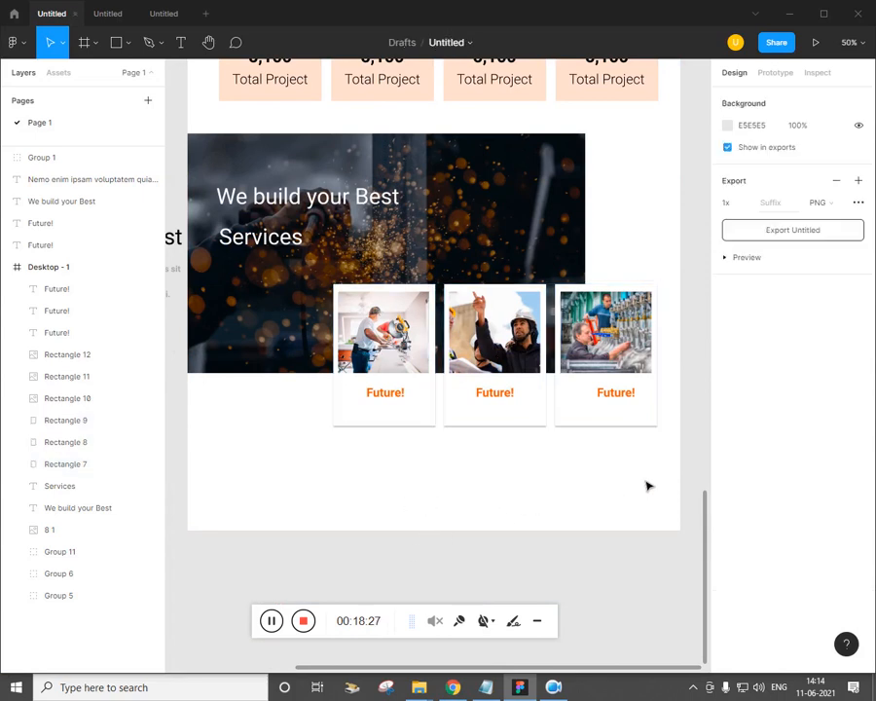
Group all the services section layers with Ctrl+G
drag(649, 486, 442, 165)
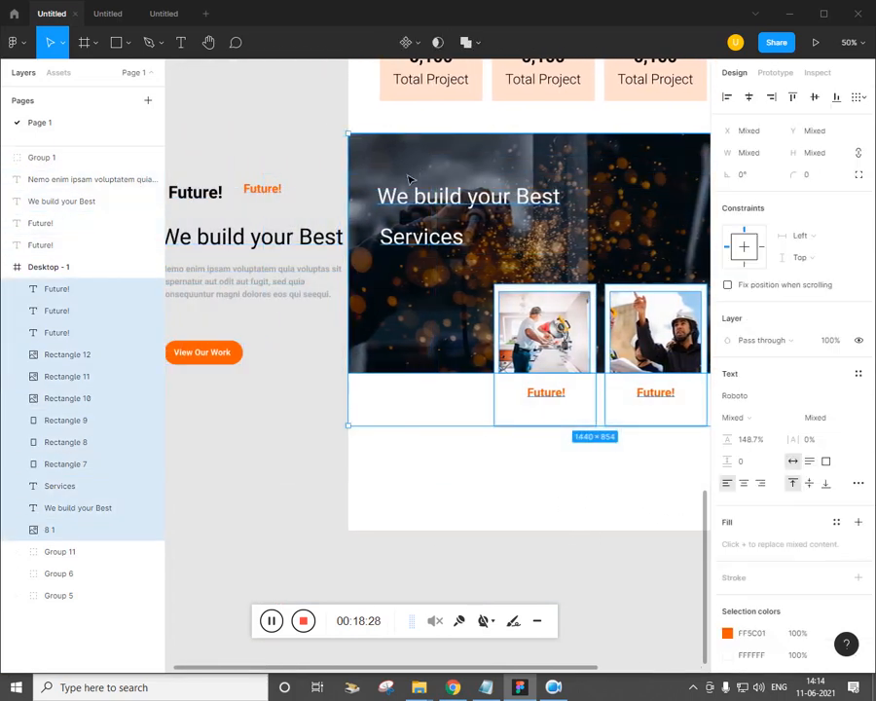
key(ctrl+g)
click(434, 492)
scroll(435, 493, down, 3)
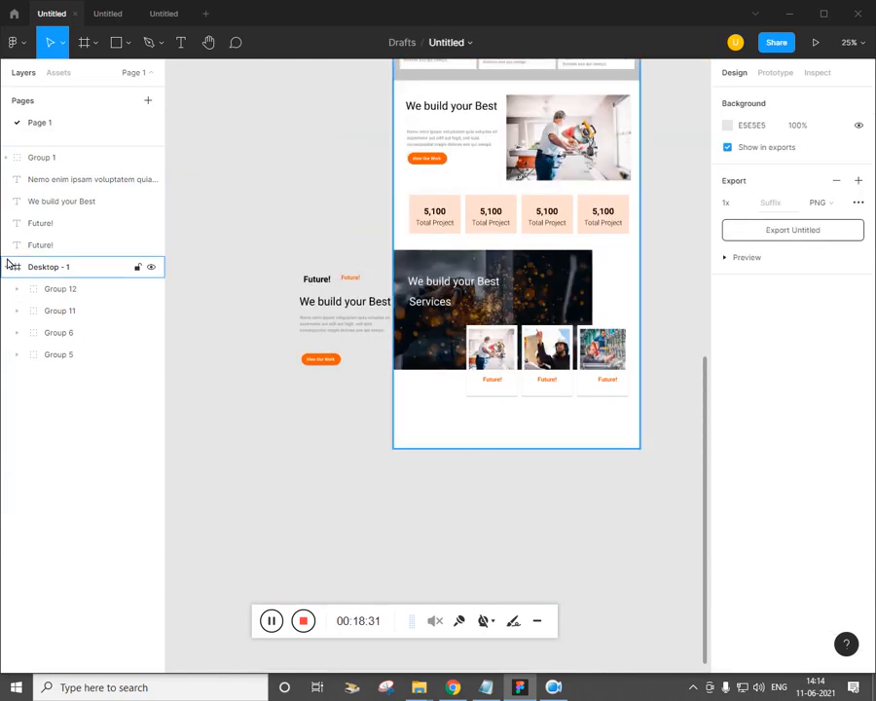
click(50, 268)
Extend Desktop-1 downward, check the reference's blog section, and move an orange Future! label below the cards
drag(563, 463, 578, 628)
key(alt+Tab)
scroll(388, 388, down, 1)
scroll(388, 387, down, 2)
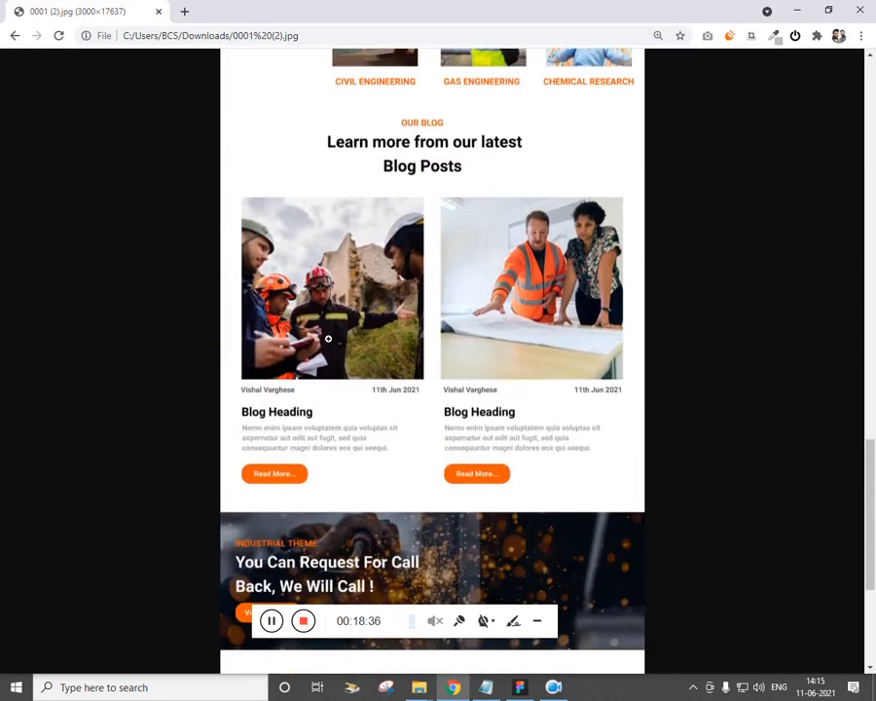
key(alt+Tab)
key(alt+Tab)
key(alt+Tab)
click(349, 471)
drag(358, 290, 514, 421)
Place a copy of the We build your Best heading below the service cards
drag(343, 309, 506, 429)
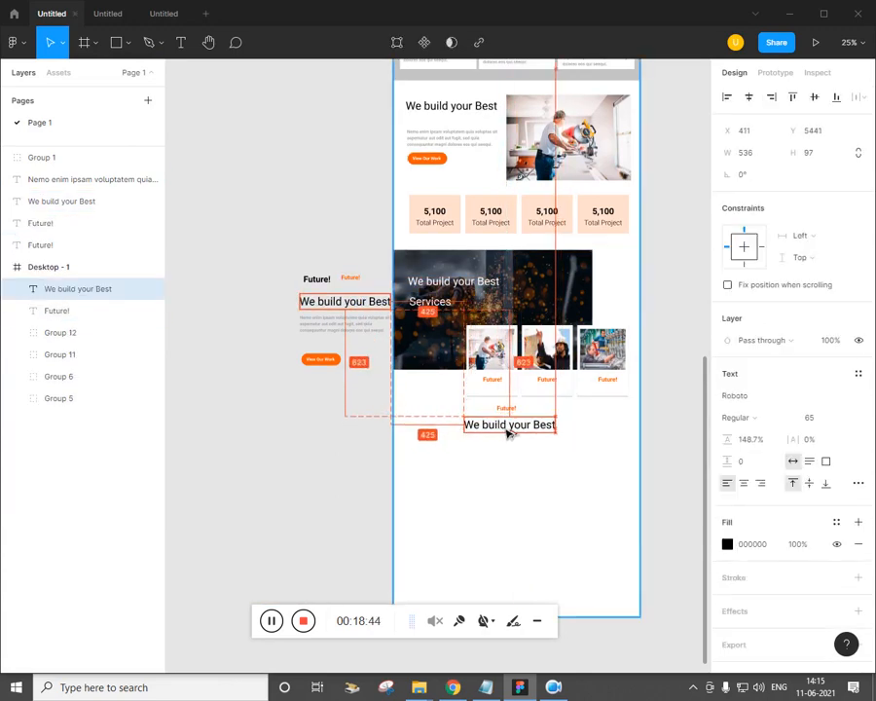
click(508, 491)
key(alt+Tab)
key(alt+Tab)
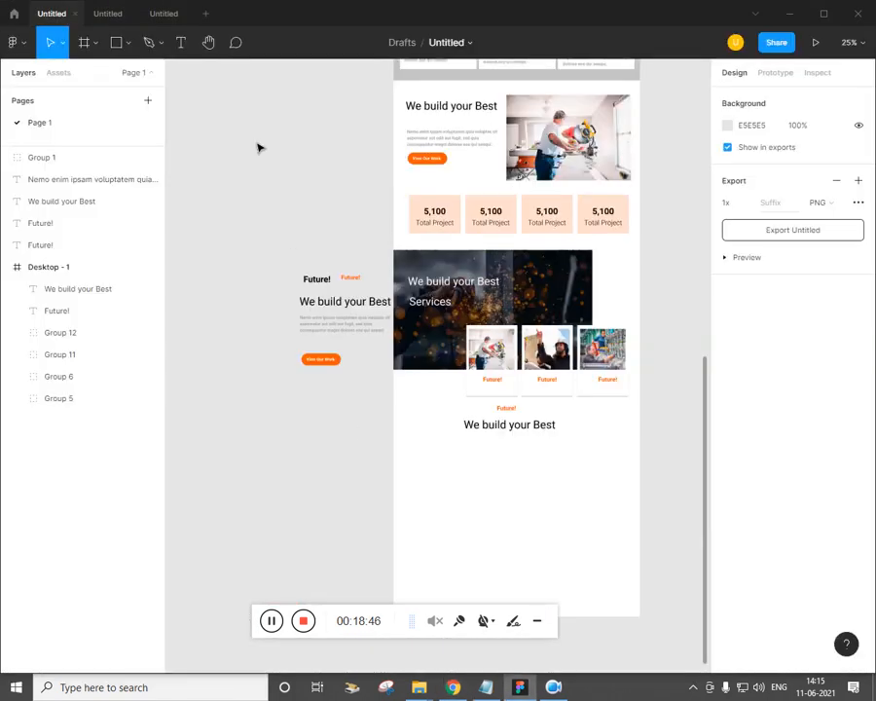
Draw a 607×720 grey box under the heading and copy it alongside
click(128, 43)
click(107, 75)
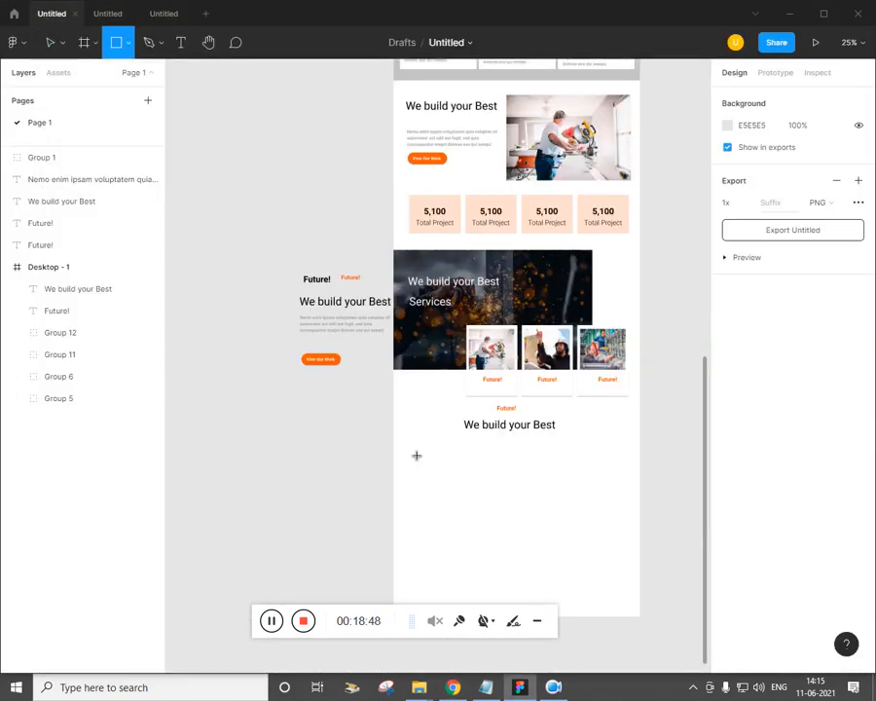
mouse_move(406, 441)
mouse_down()
mouse_move(511, 540)
mouse_move(518, 559)
mouse_move(510, 563)
mouse_up()
drag(477, 528, 587, 529)
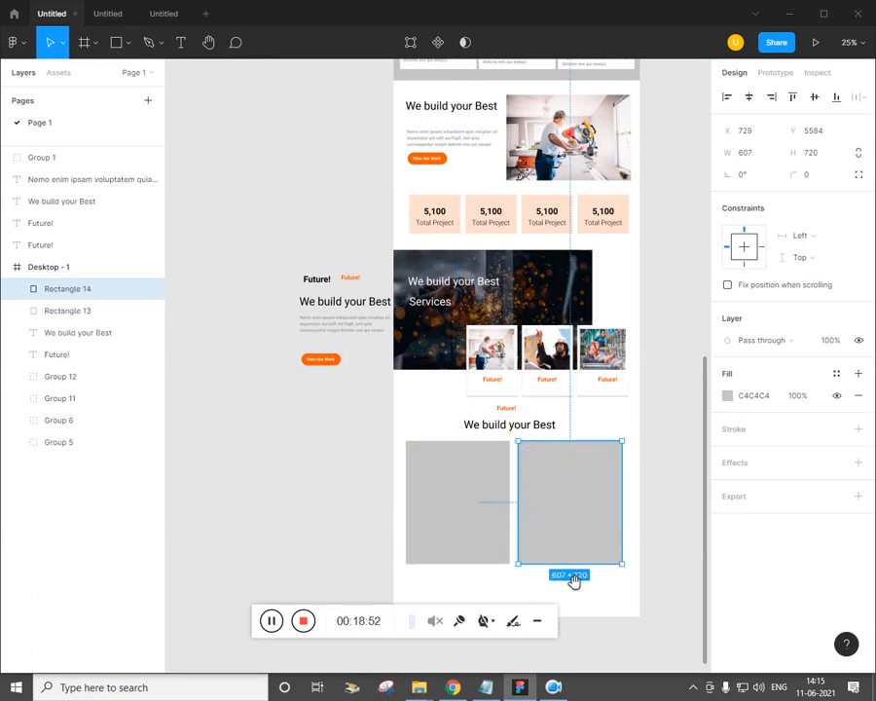
scroll(572, 570, down, 1)
scroll(569, 558, down, 1)
click(501, 526)
Fill the left box with image 7, the saw worker photo
click(494, 516)
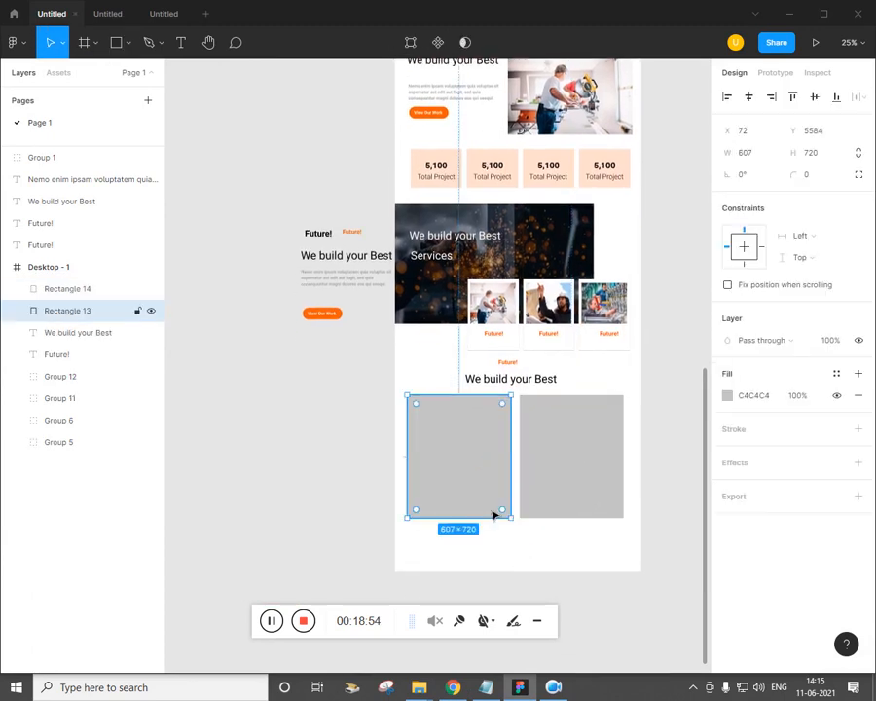
click(126, 43)
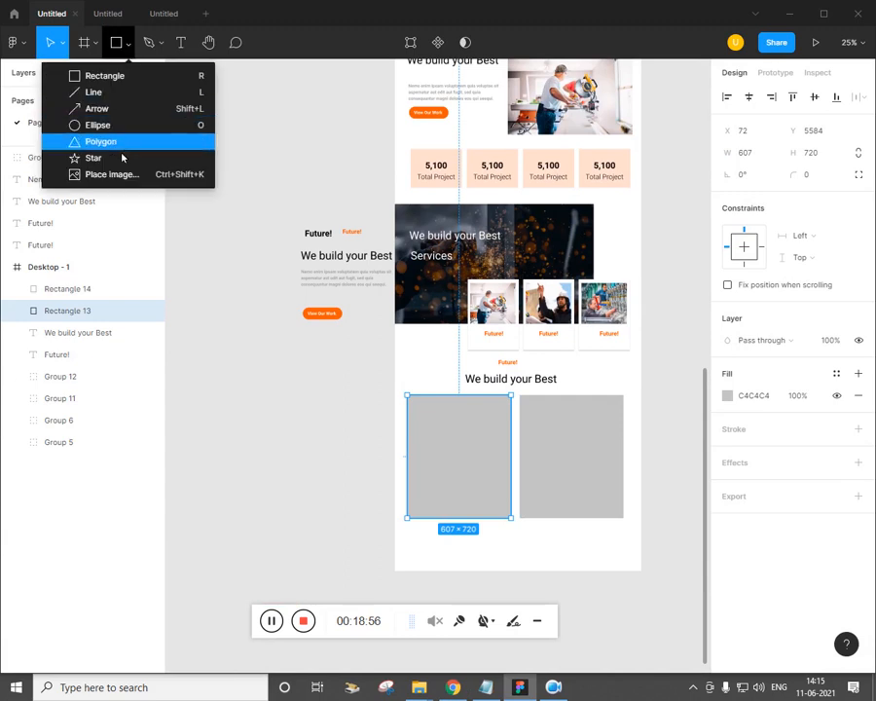
click(118, 174)
click(232, 200)
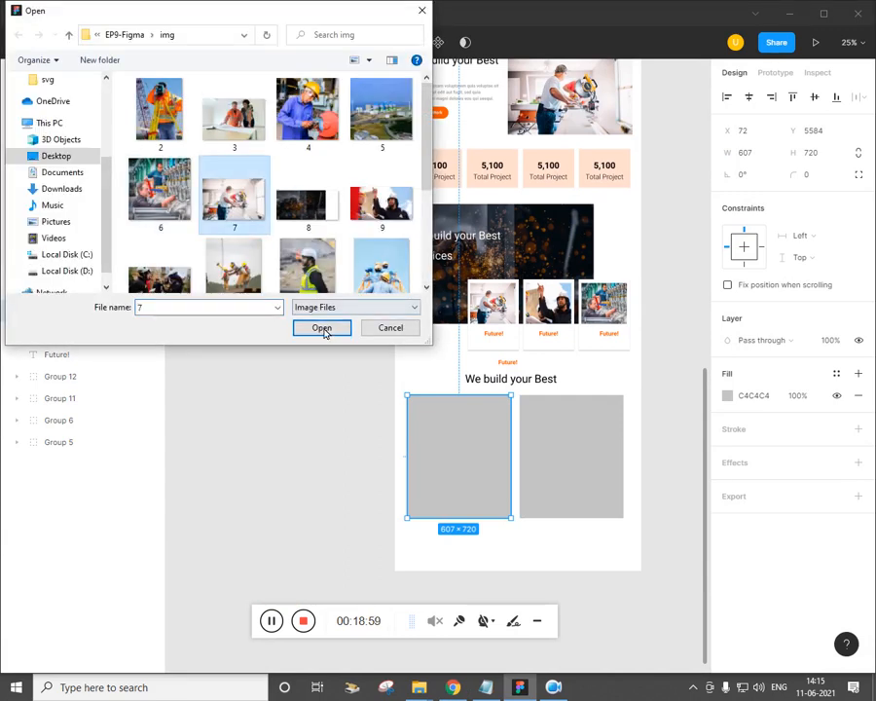
click(319, 328)
Fill the right box with image 5, the industrial plant photo
click(556, 458)
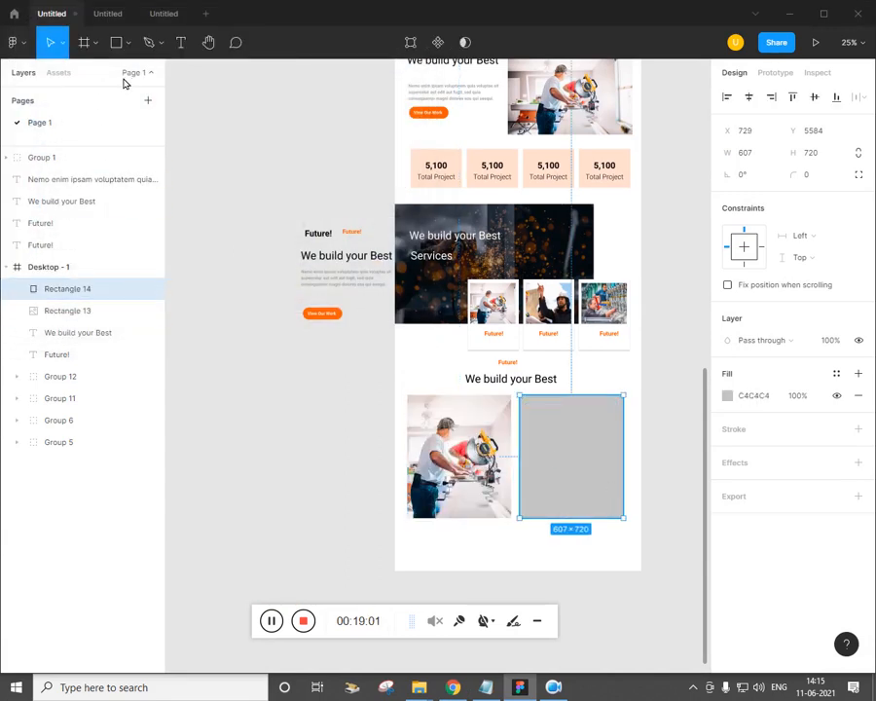
click(126, 42)
click(109, 174)
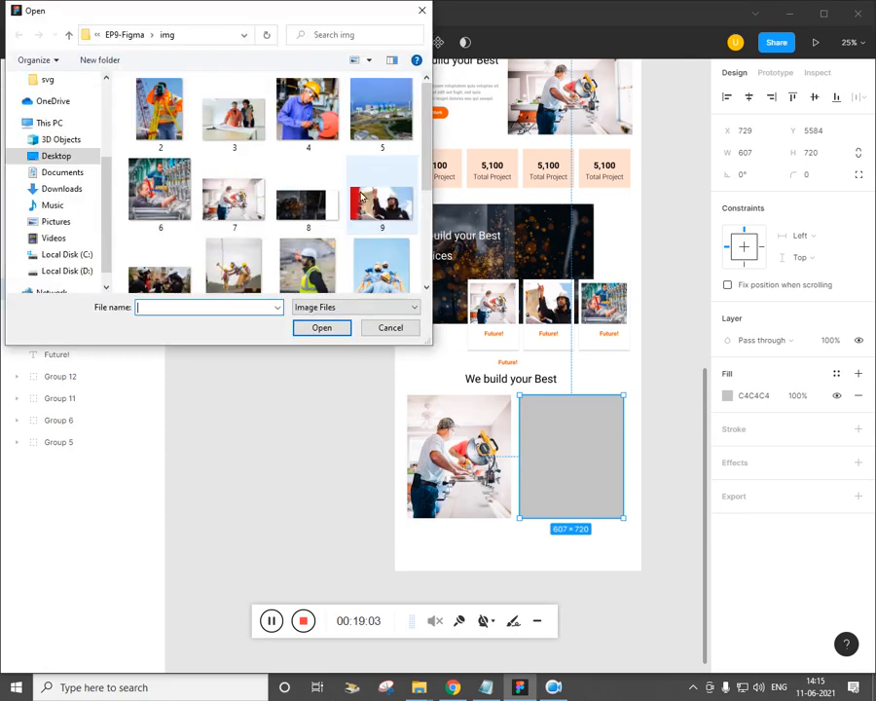
click(381, 109)
click(319, 327)
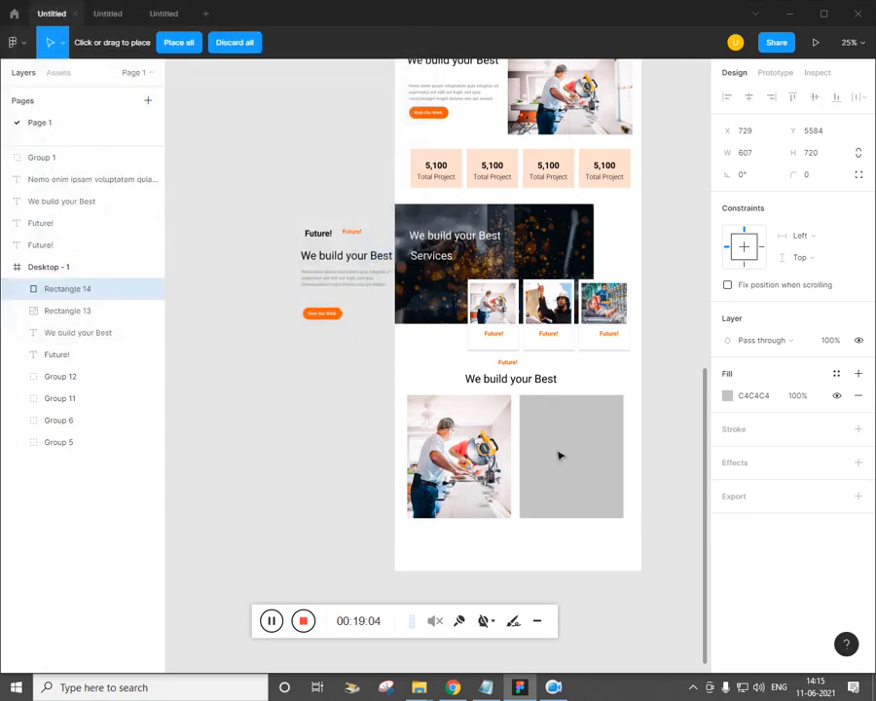
click(555, 452)
Make the Desktop - 1 frame taller at the bottom
scroll(497, 545, down, 5)
click(482, 359)
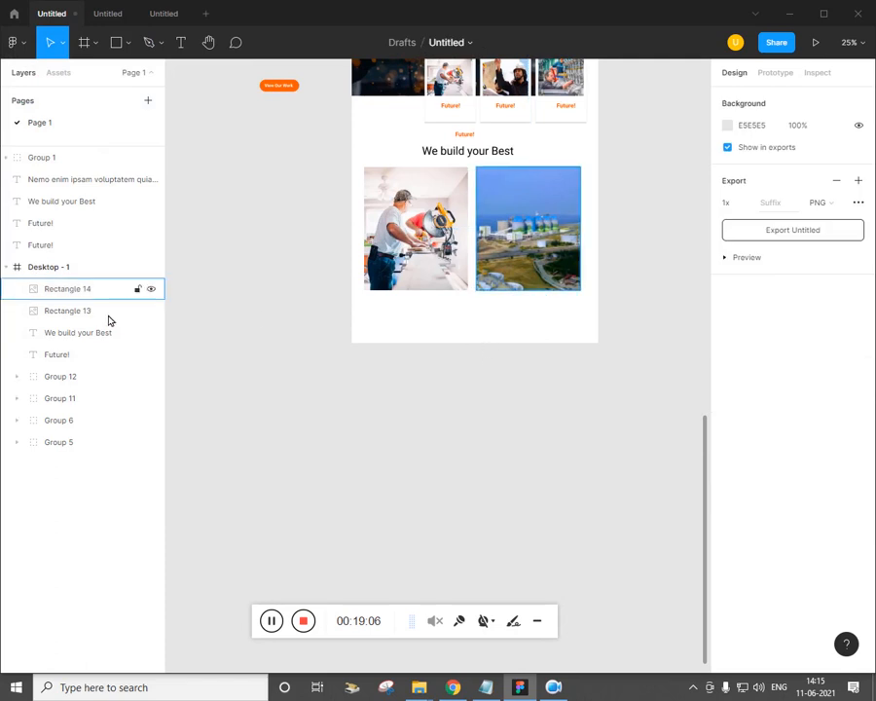
click(86, 269)
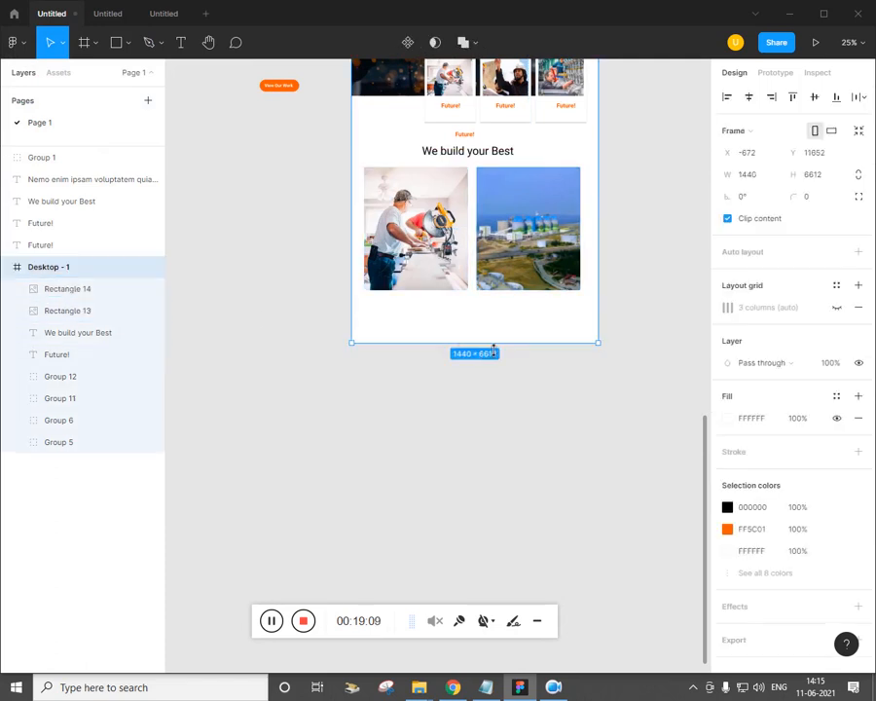
drag(494, 349, 491, 544)
Select the loose Future! text and paragraph group beside the frame
key(alt+Tab)
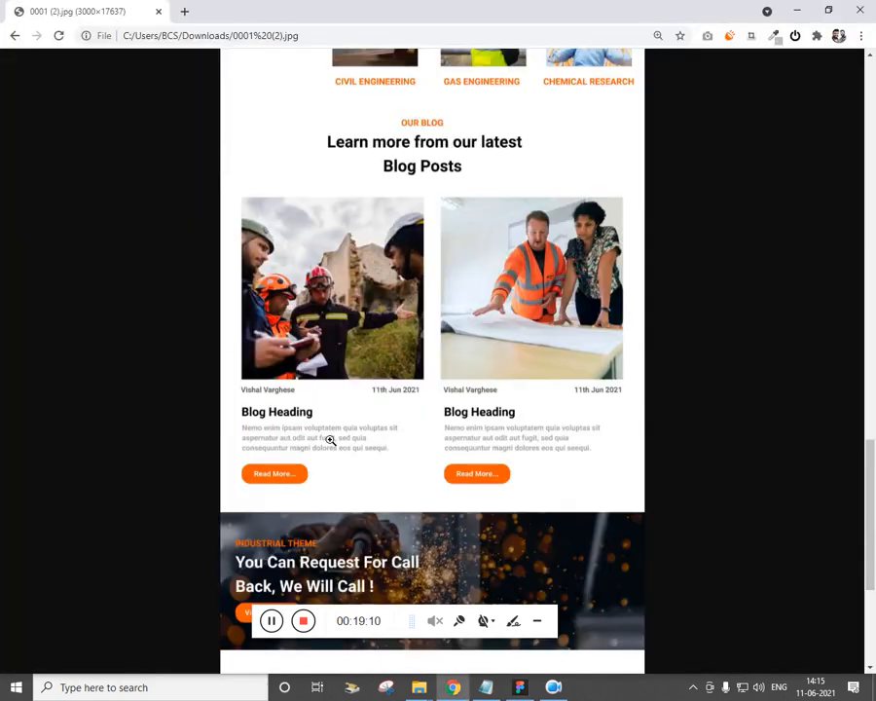
key(alt+Tab)
key(ctrl+plus)
drag(395, 386, 405, 501)
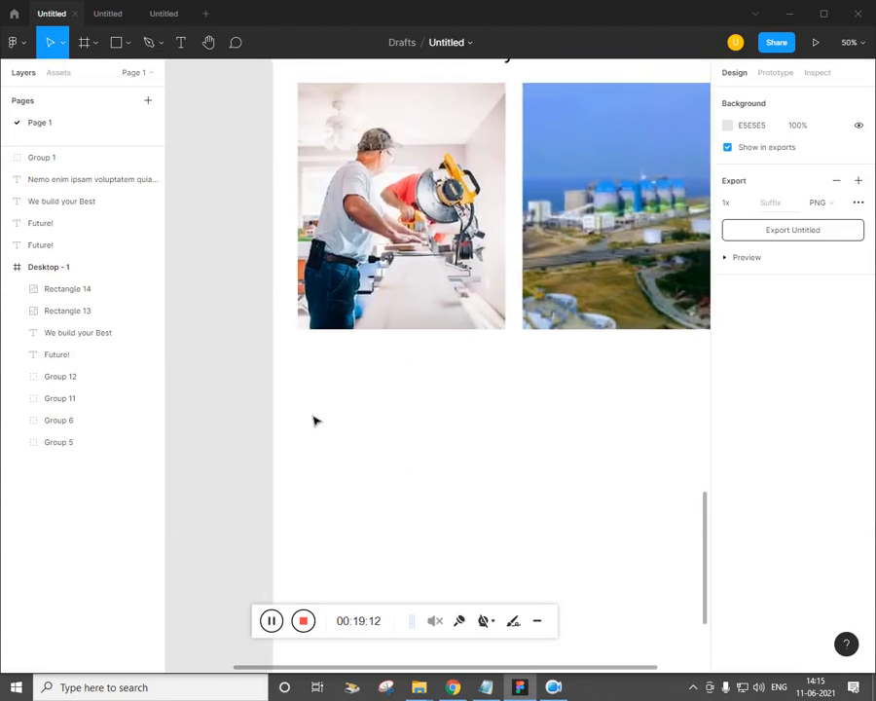
key(ctrl+minus)
key(ctrl+minus)
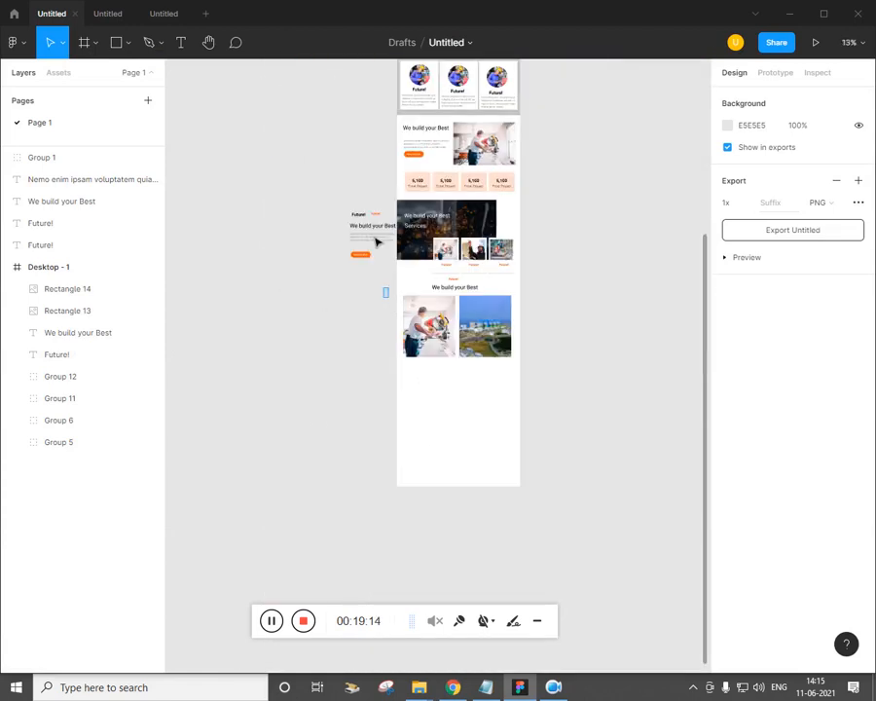
drag(376, 239, 367, 371)
key(ctrl+plus)
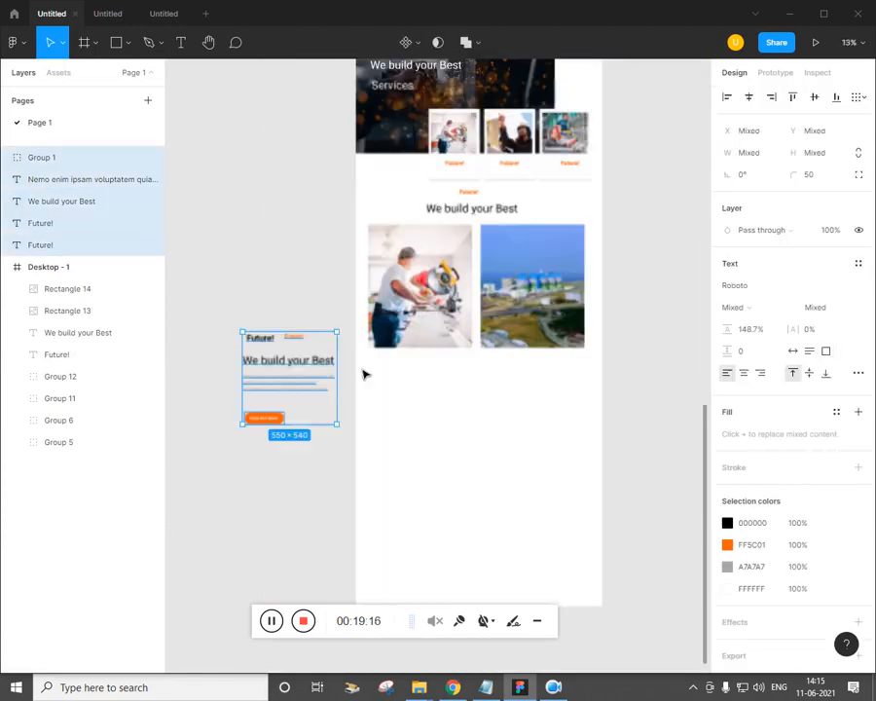
key(ctrl+plus)
drag(354, 468, 400, 423)
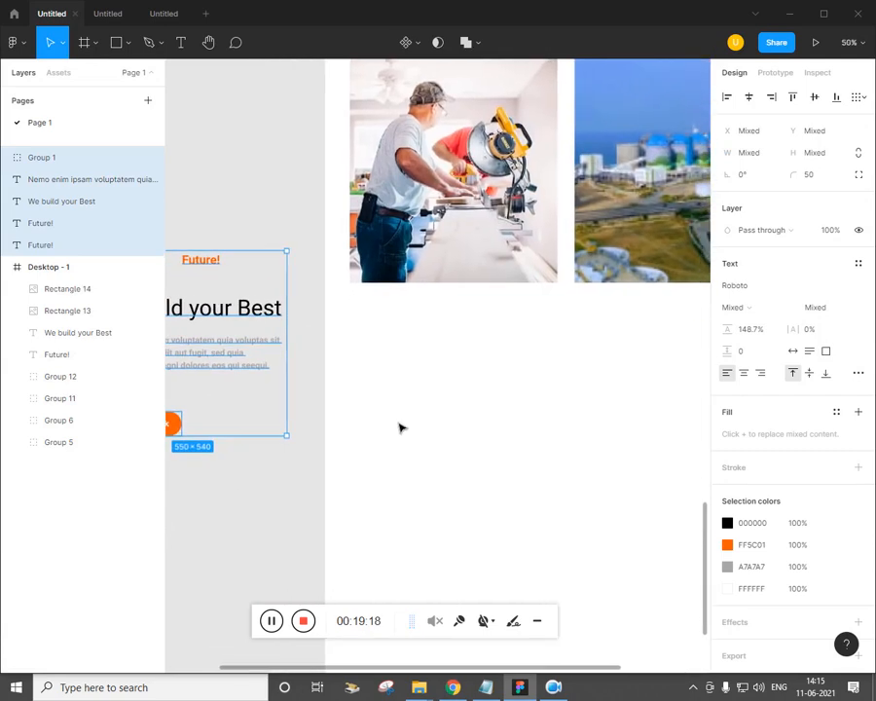
key(ctrl+minus)
key(alt+Tab)
Copy a Future! title under each photo and the grey paragraph beneath the left title
key(alt+Tab)
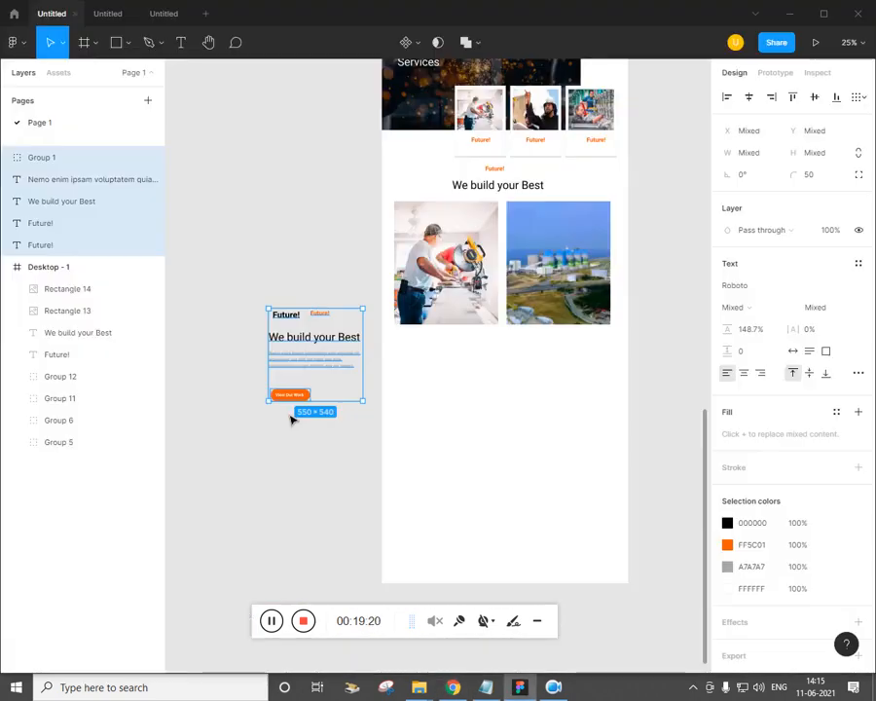
click(315, 464)
drag(299, 322, 524, 358)
key(alt+Tab)
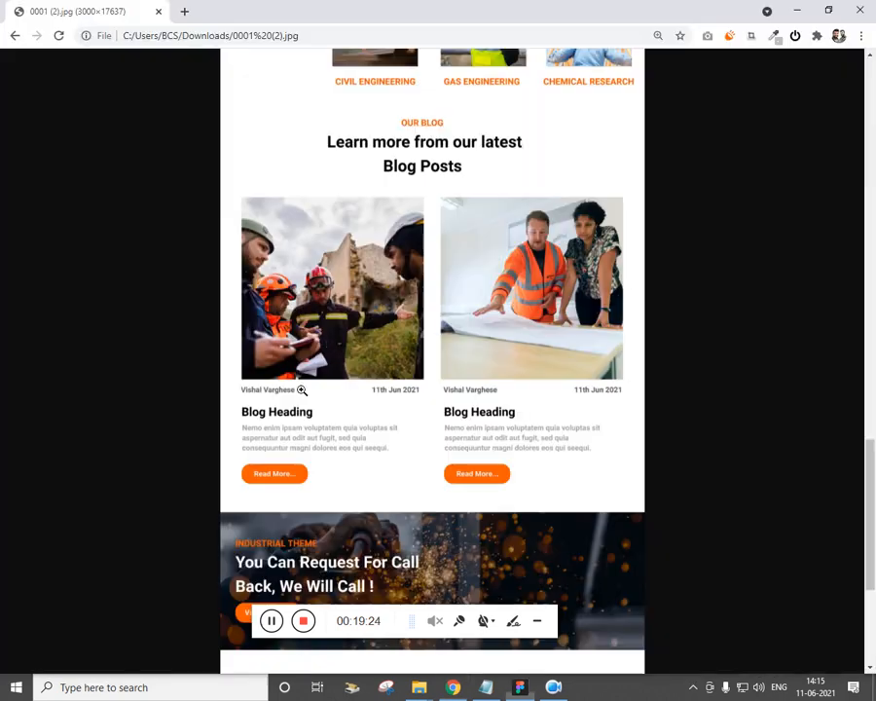
key(alt+Tab)
drag(323, 357, 560, 366)
click(537, 417)
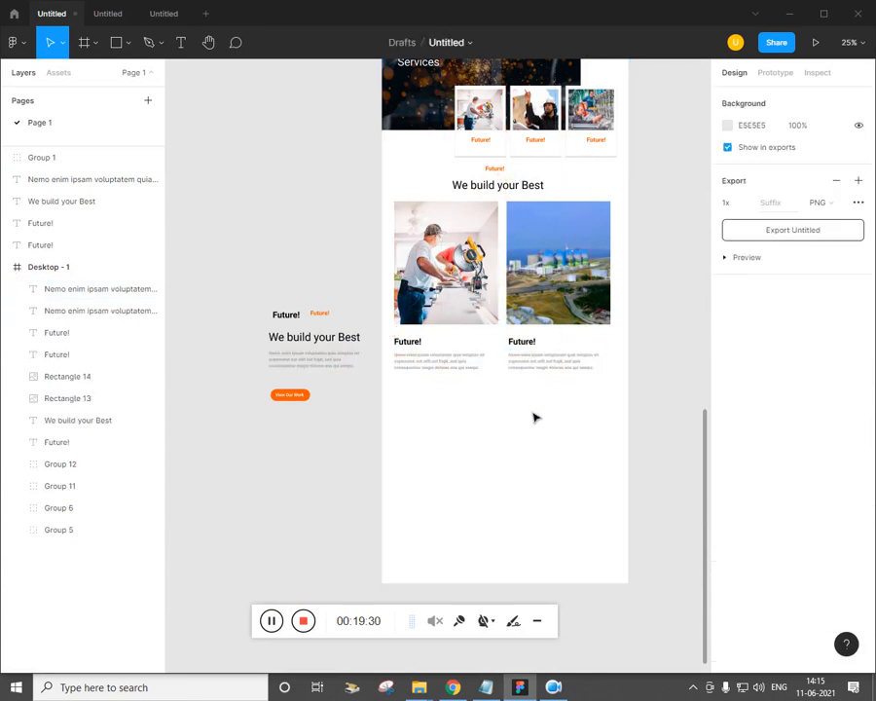
Copy the orange View Our Work button under the left card, undoing a misplaced move
key(alt+Tab)
key(alt+Tab)
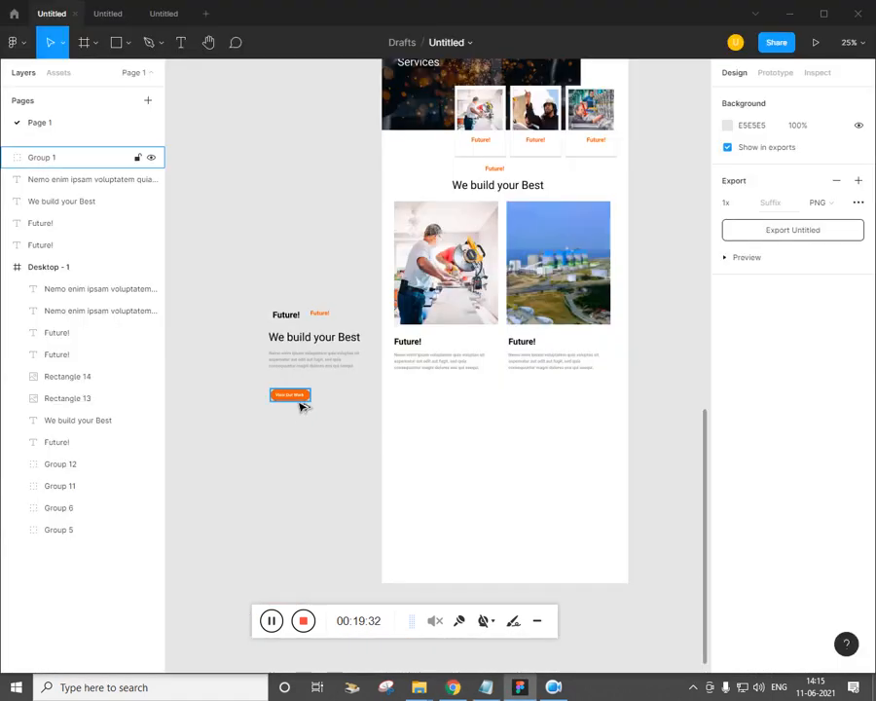
drag(302, 406, 601, 472)
key(ctrl+plus)
click(435, 425)
key(ctrl+z)
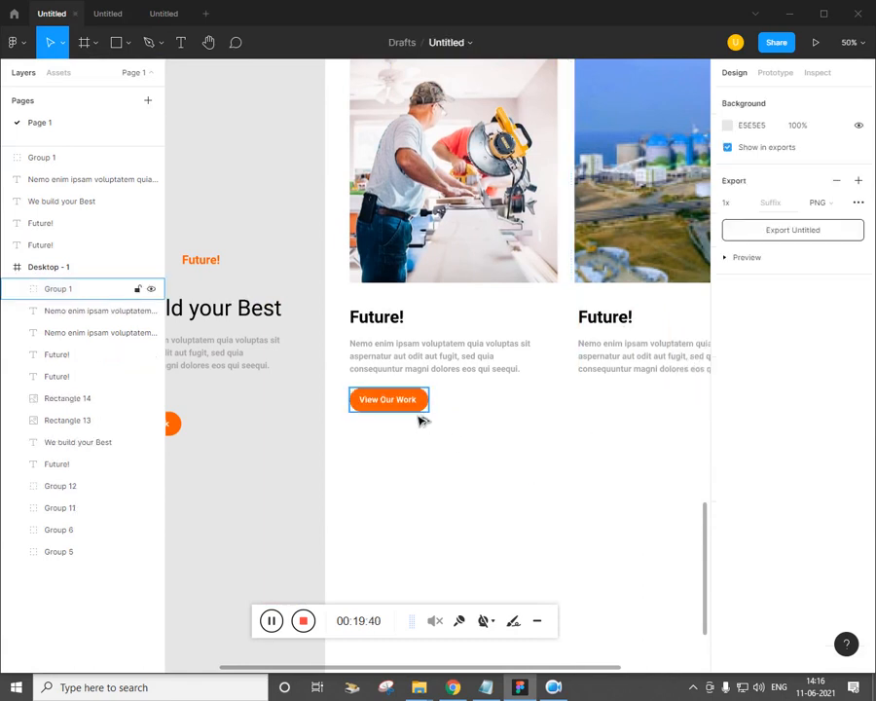
Place another View Our Work button copy under the right card
drag(421, 415, 647, 416)
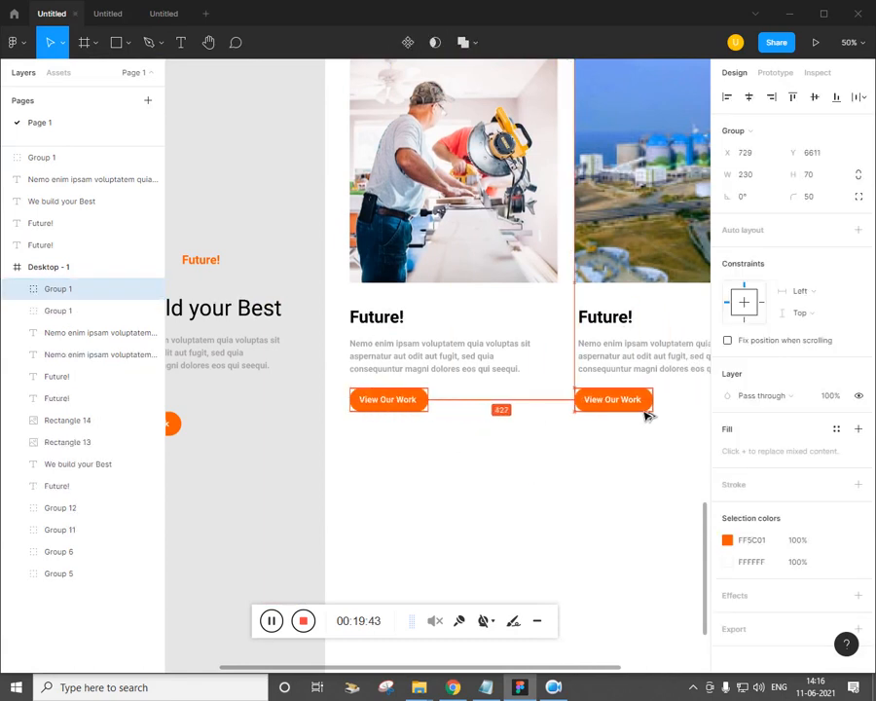
click(644, 424)
key(alt+Tab)
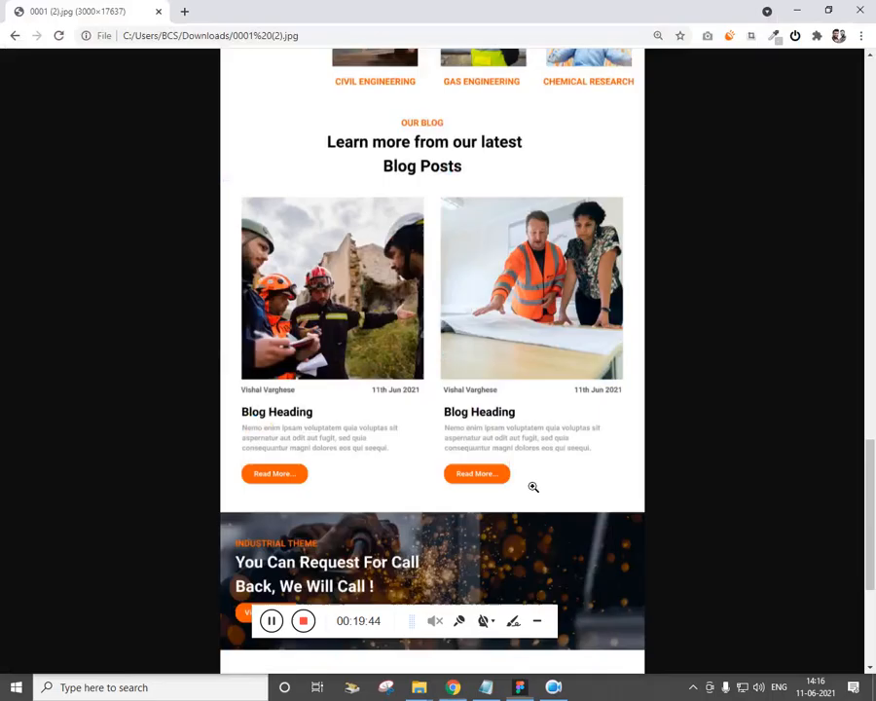
key(alt+Tab)
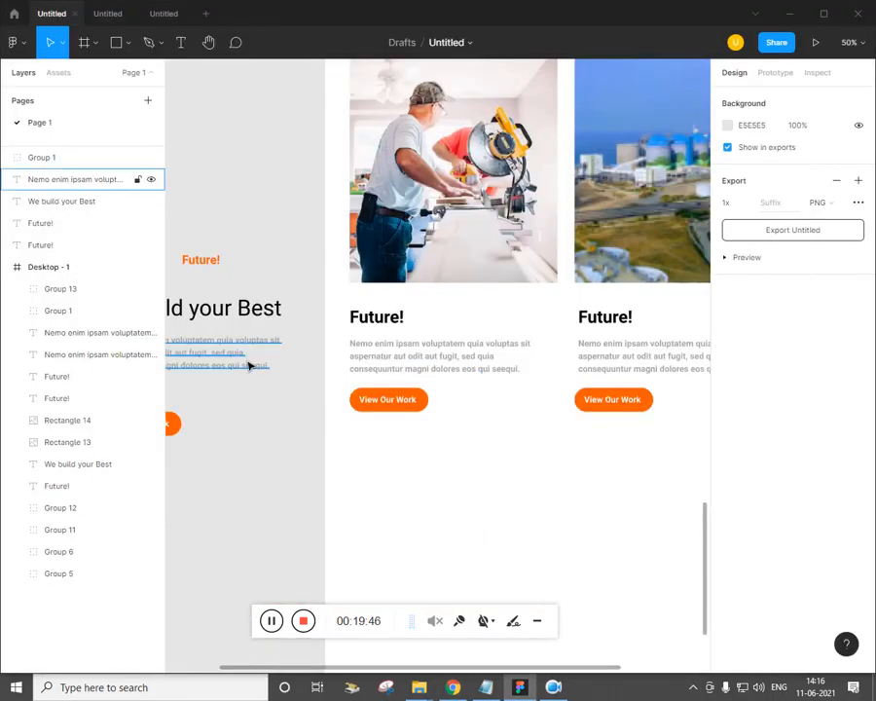
Move the loose paragraph into the left card above Future!, retype it as the author-and-date line, and darken it
drag(250, 365, 563, 315)
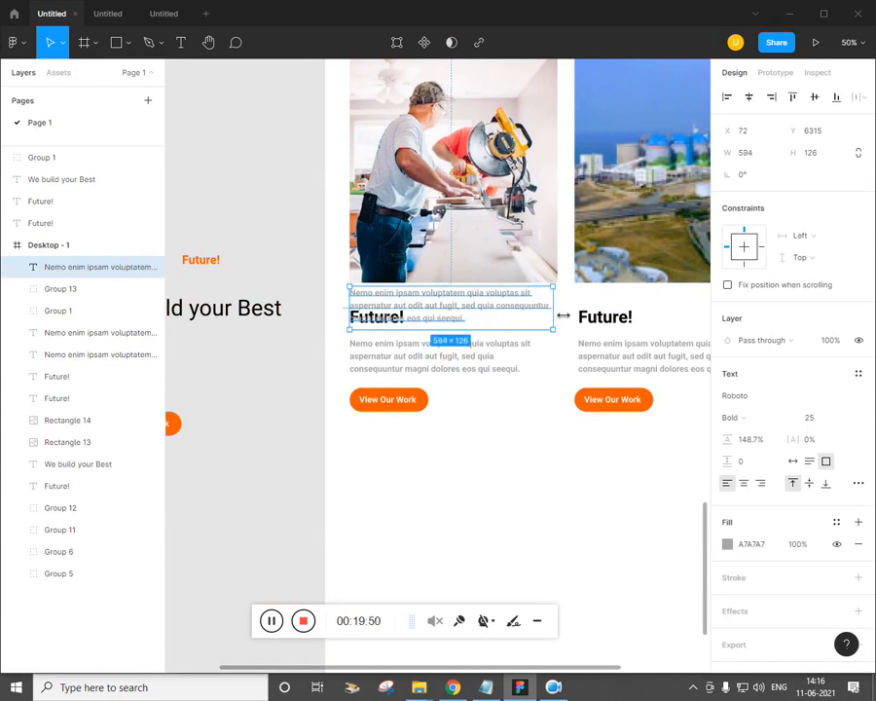
double_click(530, 316)
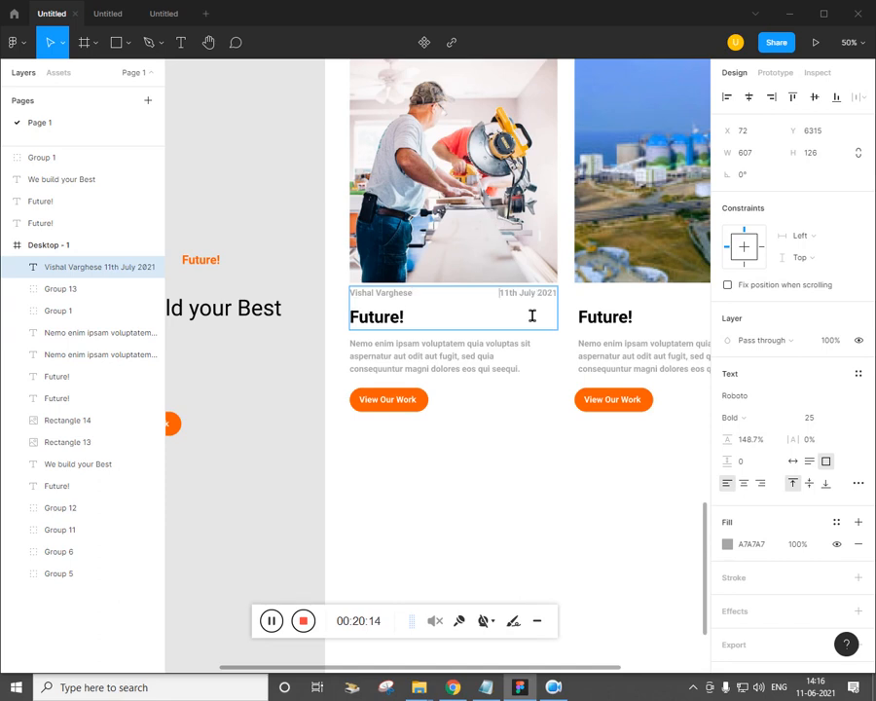
key(Return)
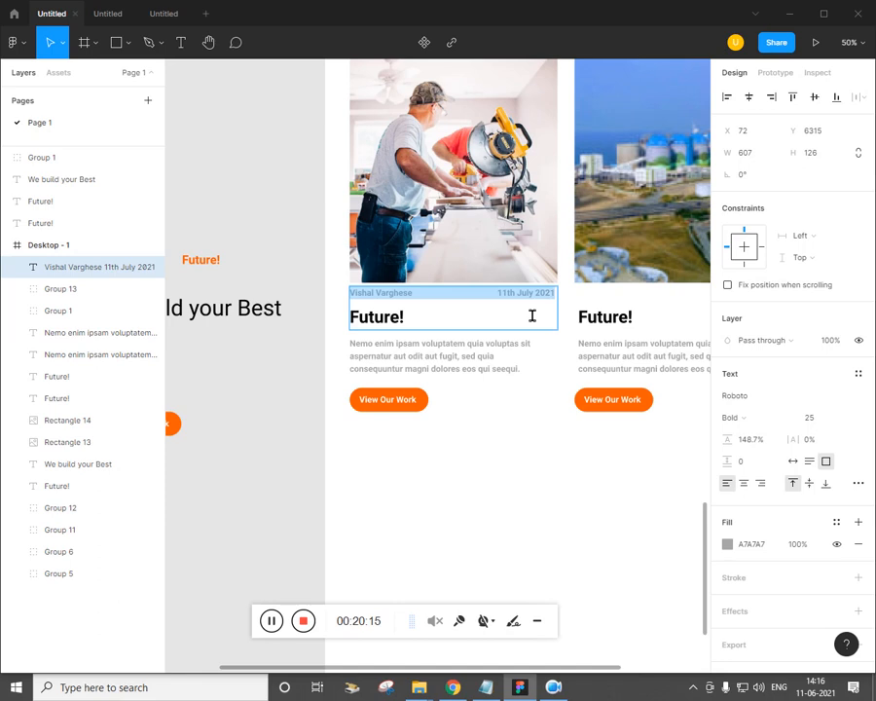
click(729, 545)
click(554, 404)
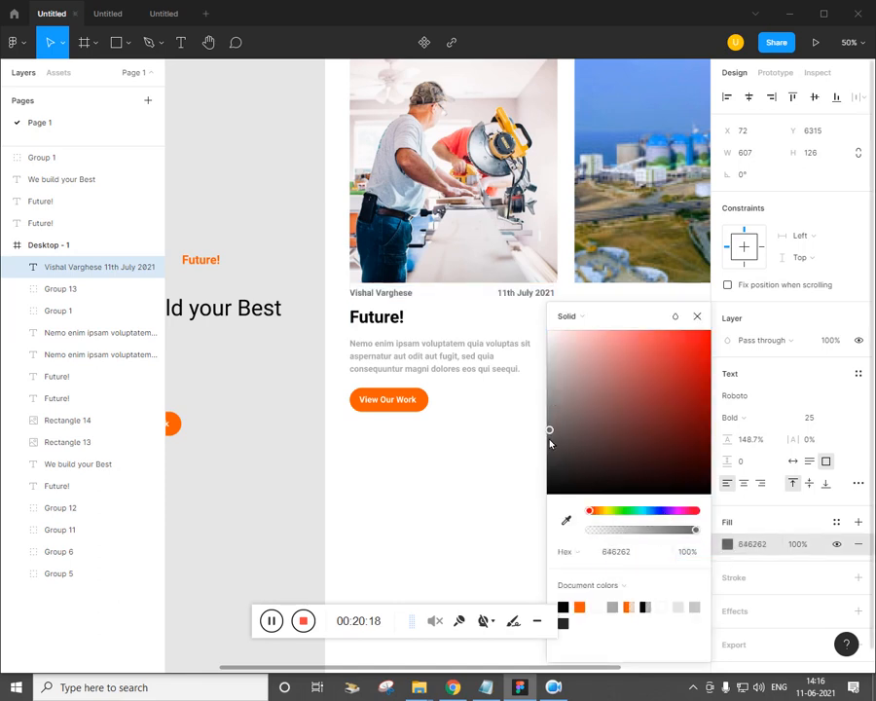
click(466, 467)
click(466, 466)
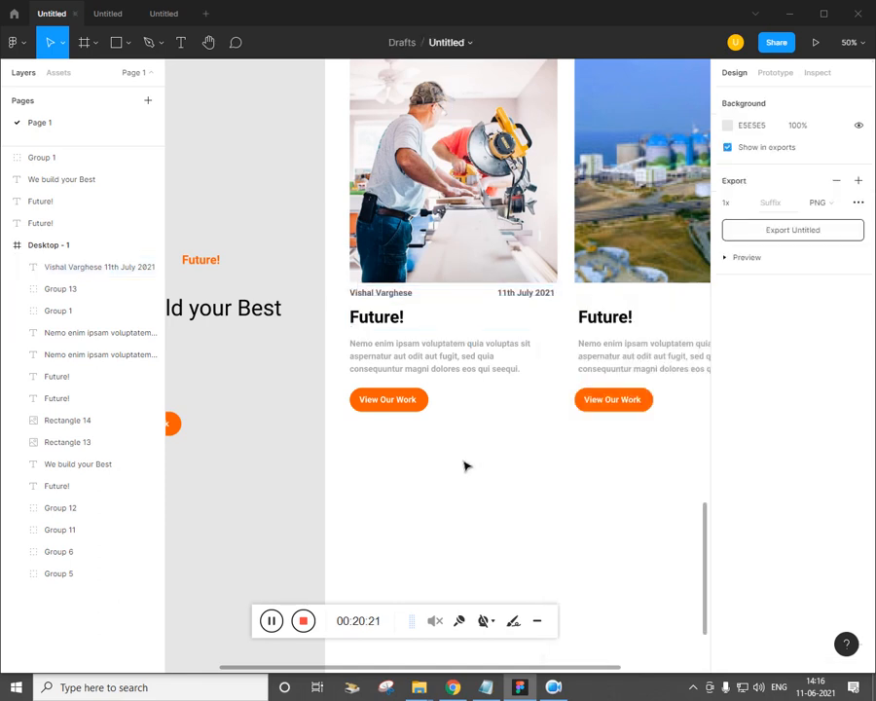
key(ctrl+minus)
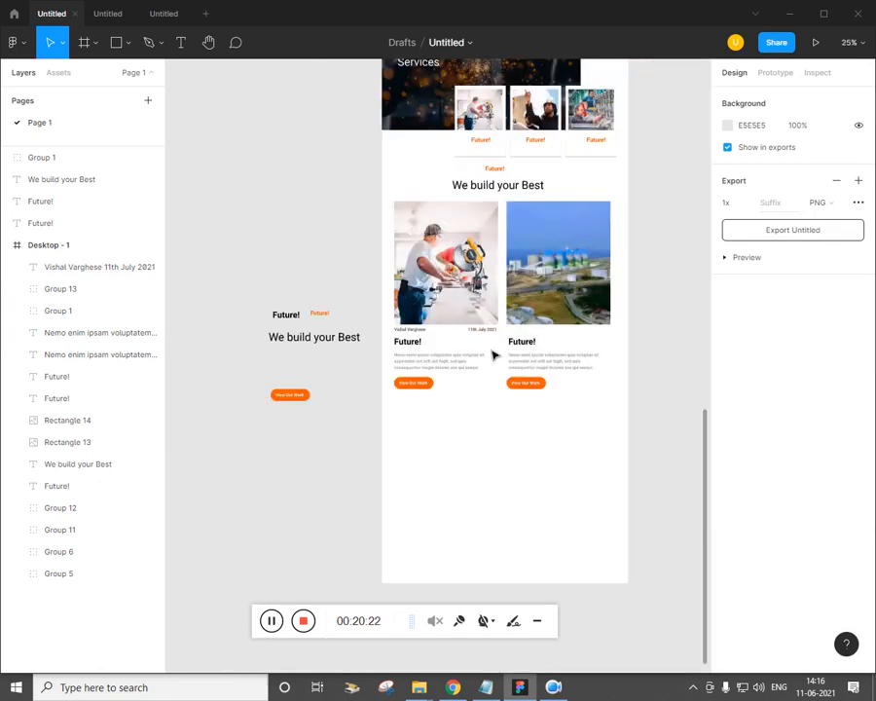
Copy the author and '11th July 2021' date line onto the second blog card
click(494, 339)
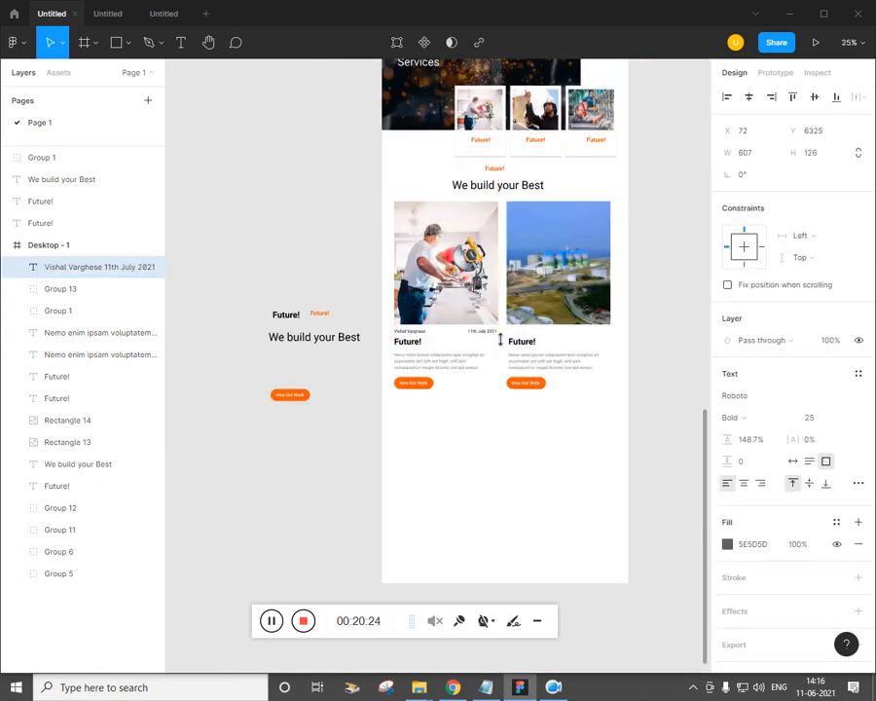
key(shift+Up)
drag(500, 348, 615, 342)
key(alt+shift)
key(ctrl+z)
key(ctrl+plus)
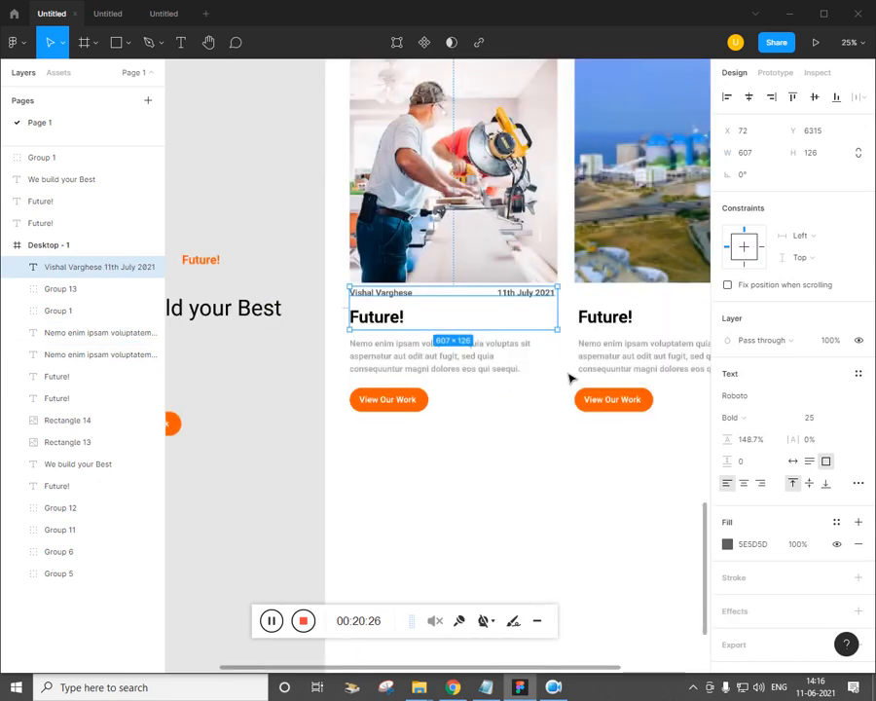
scroll(377, 433, right, 5)
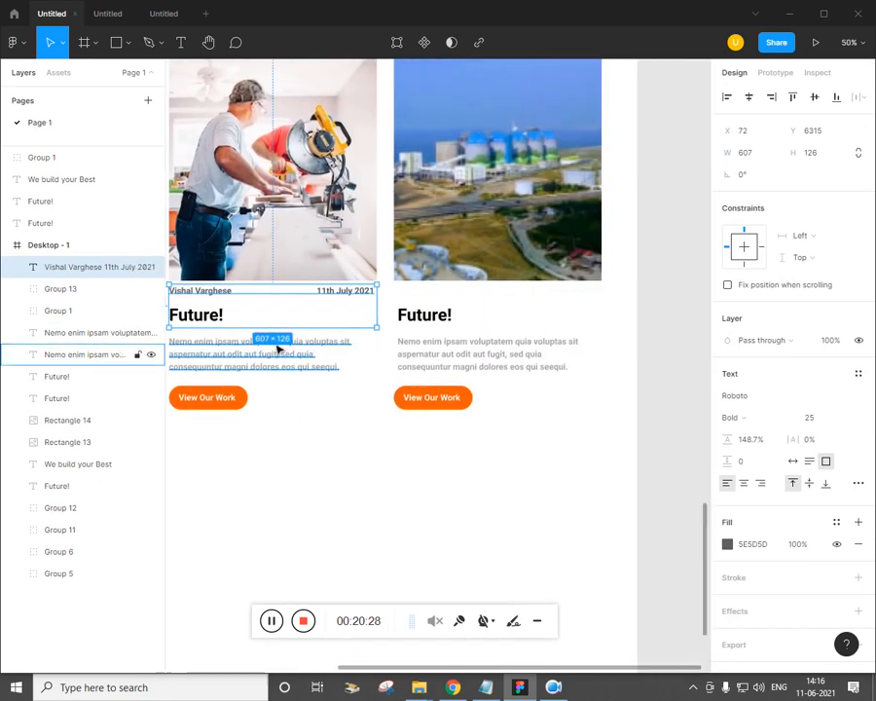
drag(282, 329, 292, 309)
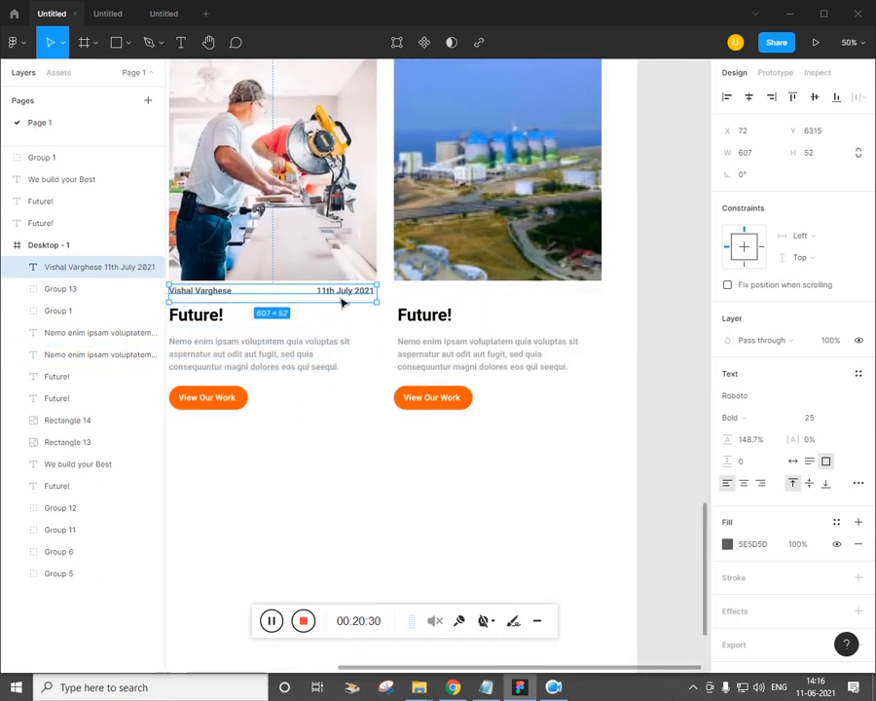
click(355, 409)
drag(356, 300, 593, 310)
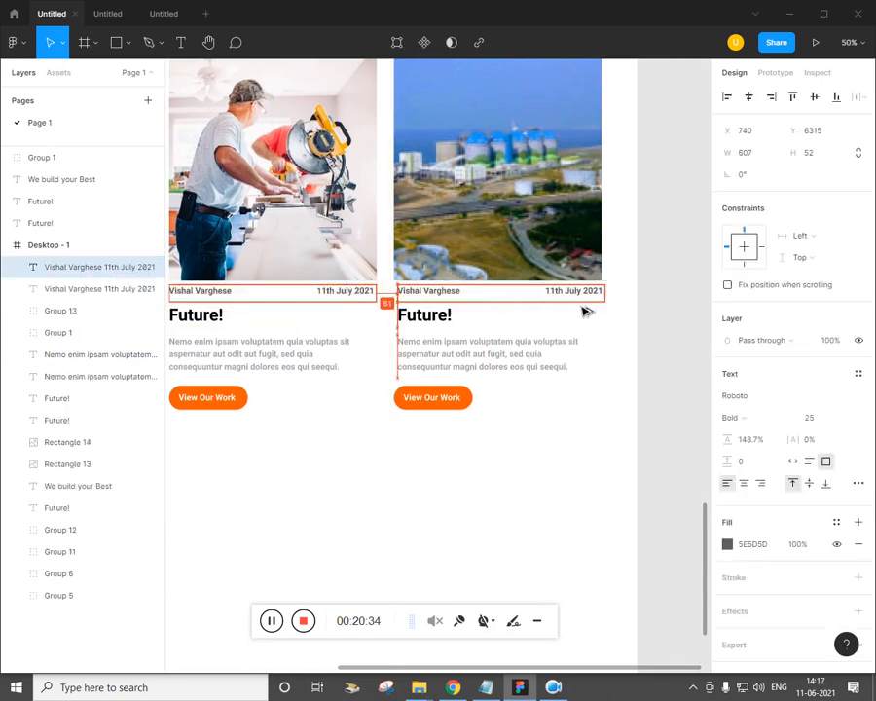
click(553, 506)
key(minus)
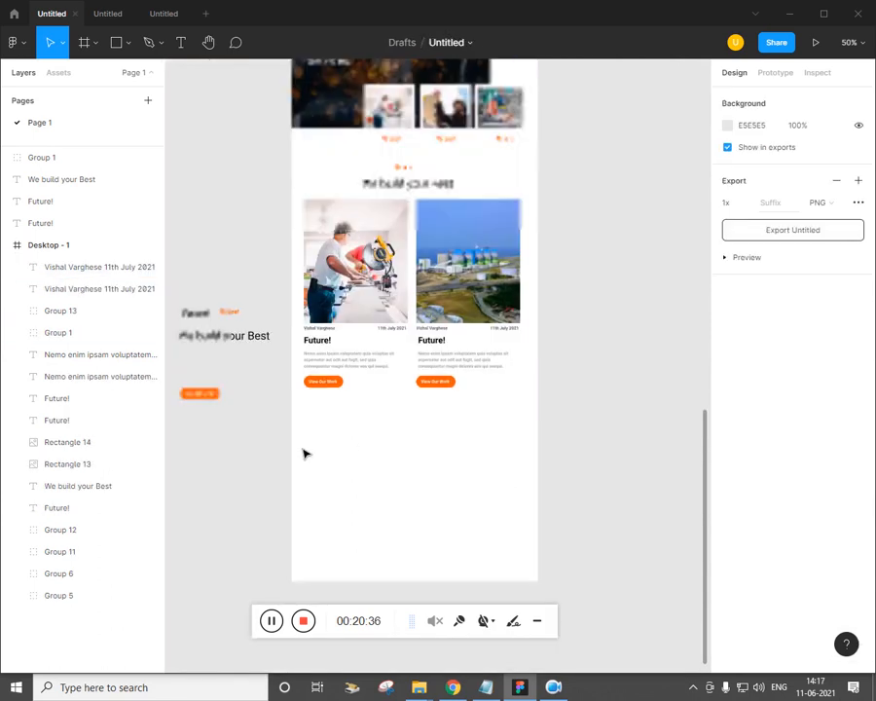
Group all the blog card layers together
drag(484, 385, 297, 176)
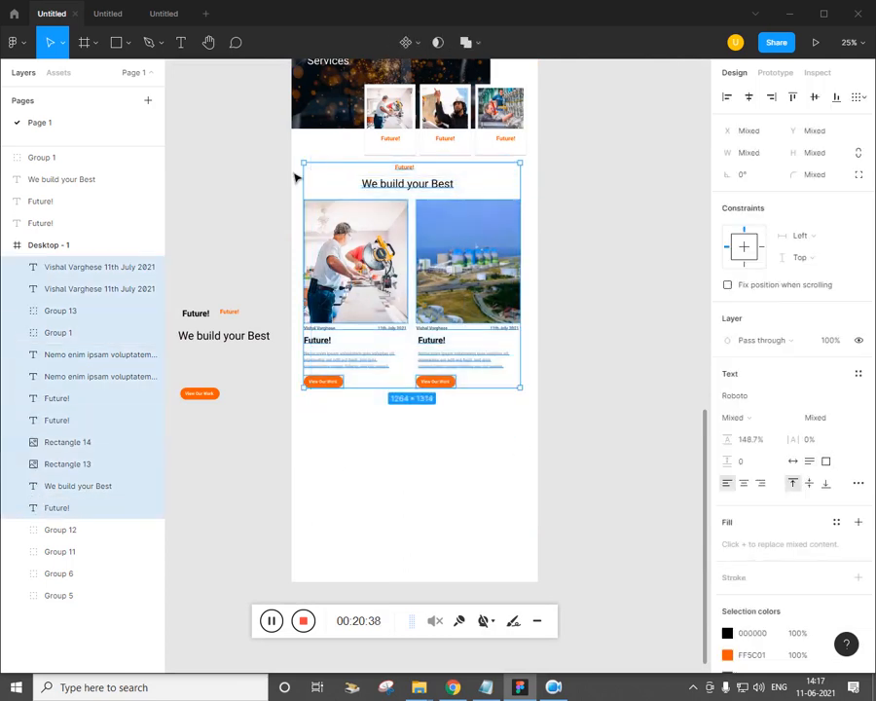
key(ctrl+g)
click(416, 462)
click(454, 688)
scroll(440, 497, down, 5)
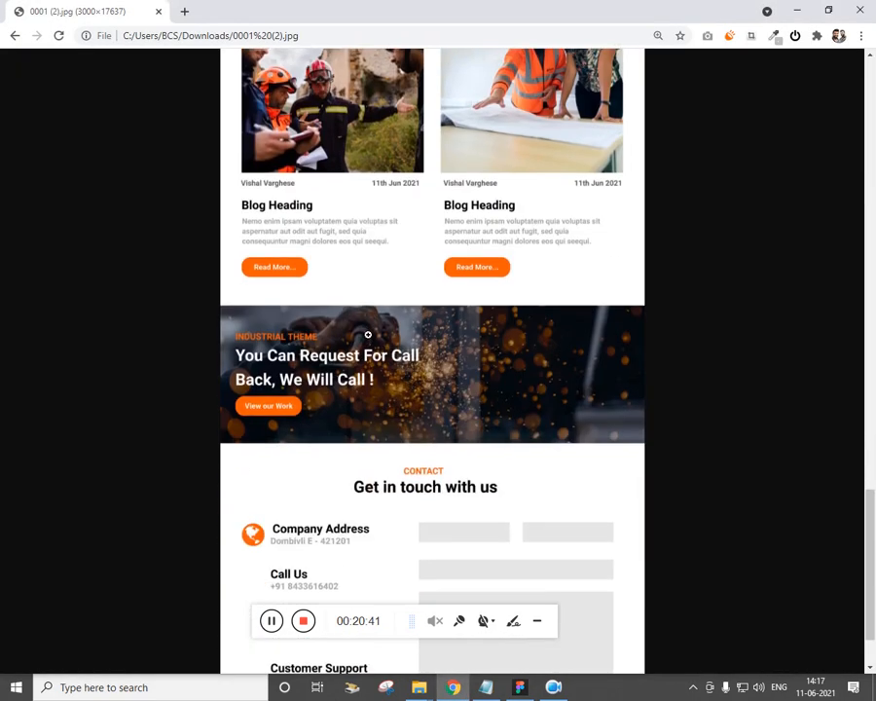
key(alt+Tab)
Draw a 1440-wide grey rectangle below the blog cards
click(128, 42)
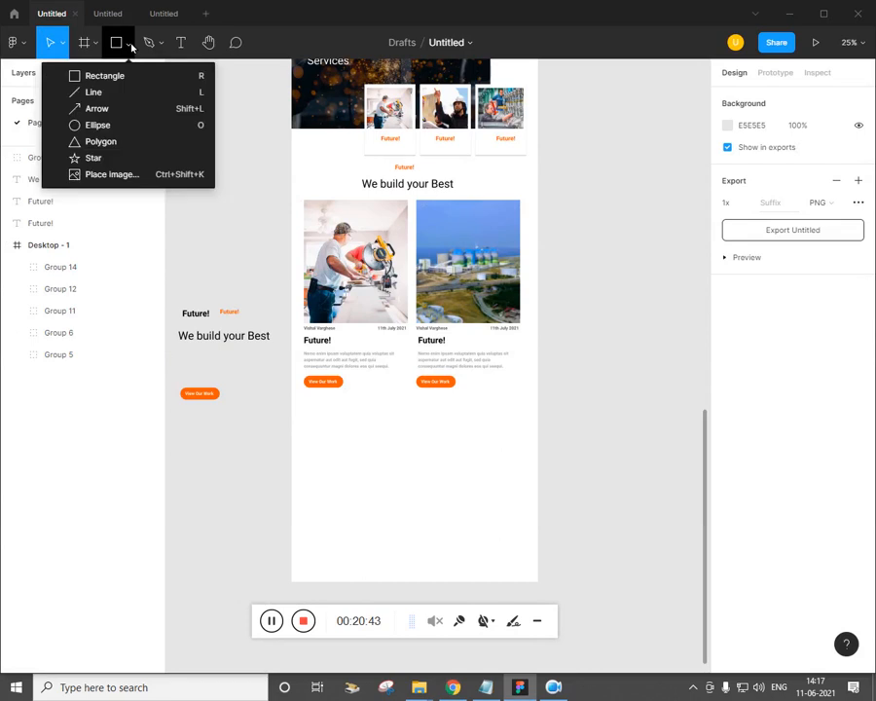
click(121, 78)
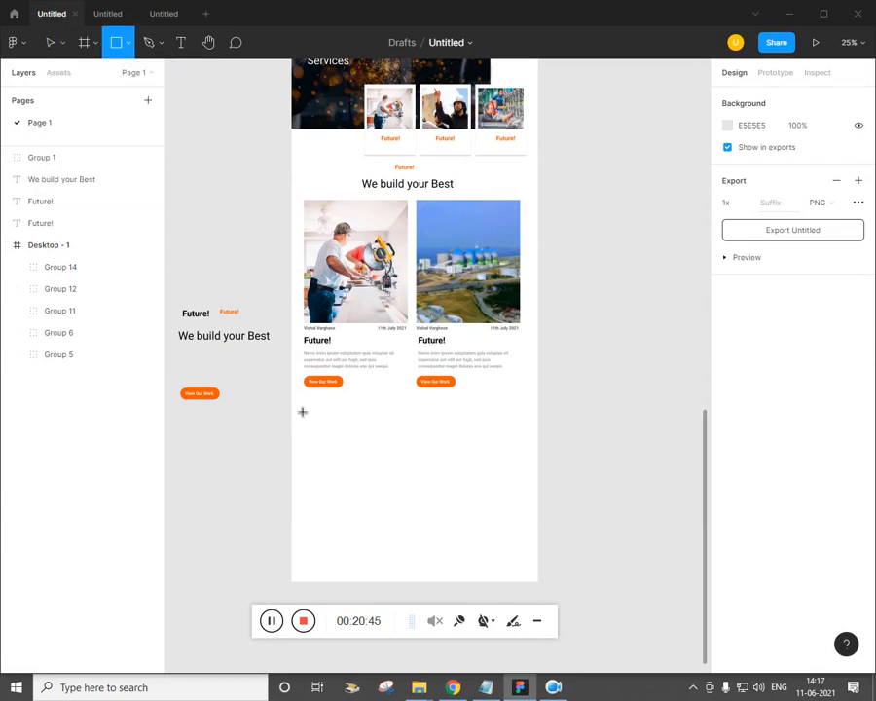
drag(292, 399, 541, 478)
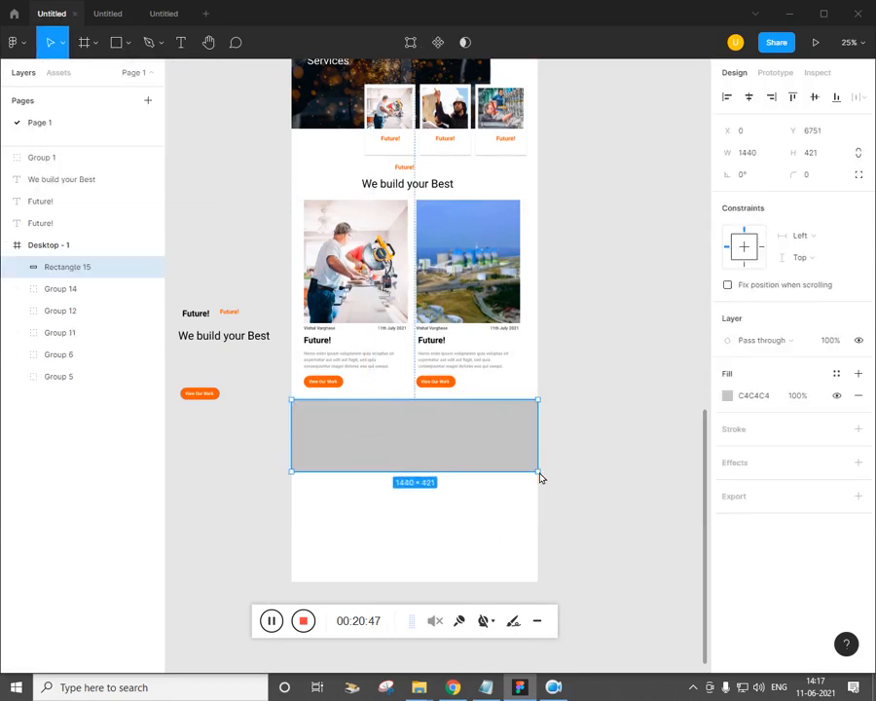
key(alt+Tab)
key(alt+Tab)
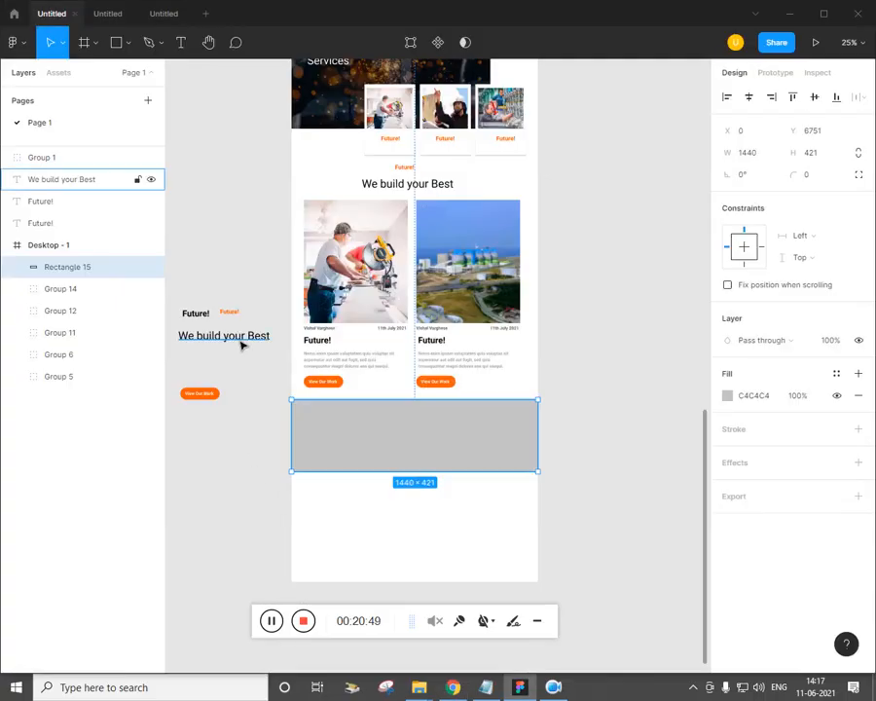
Copy the We build your Best heading, View Our Work button and Future! label into the rectangle
drag(243, 345, 357, 446)
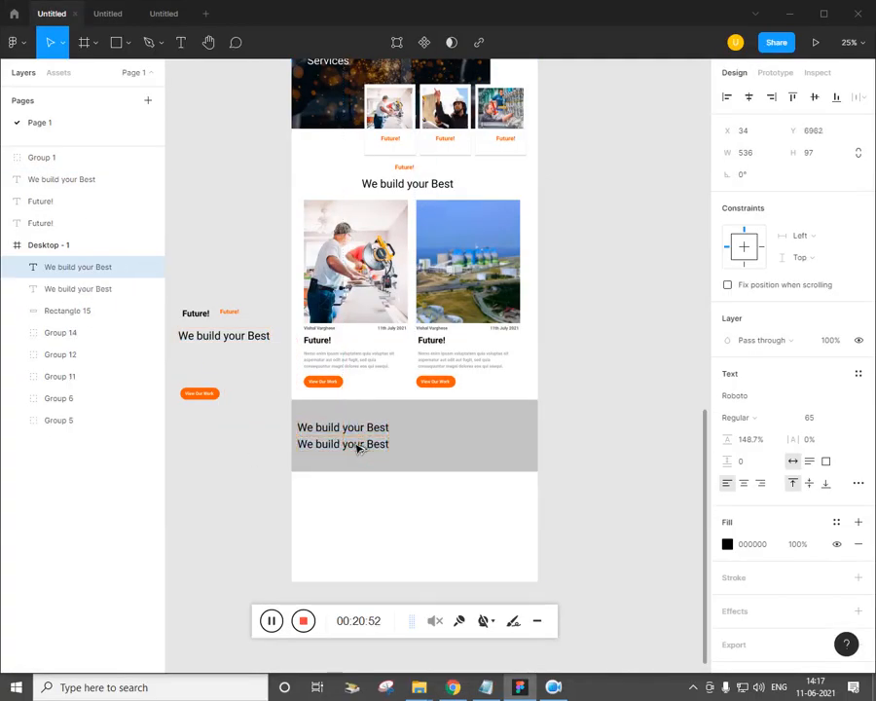
key(alt+Tab)
key(alt+Tab)
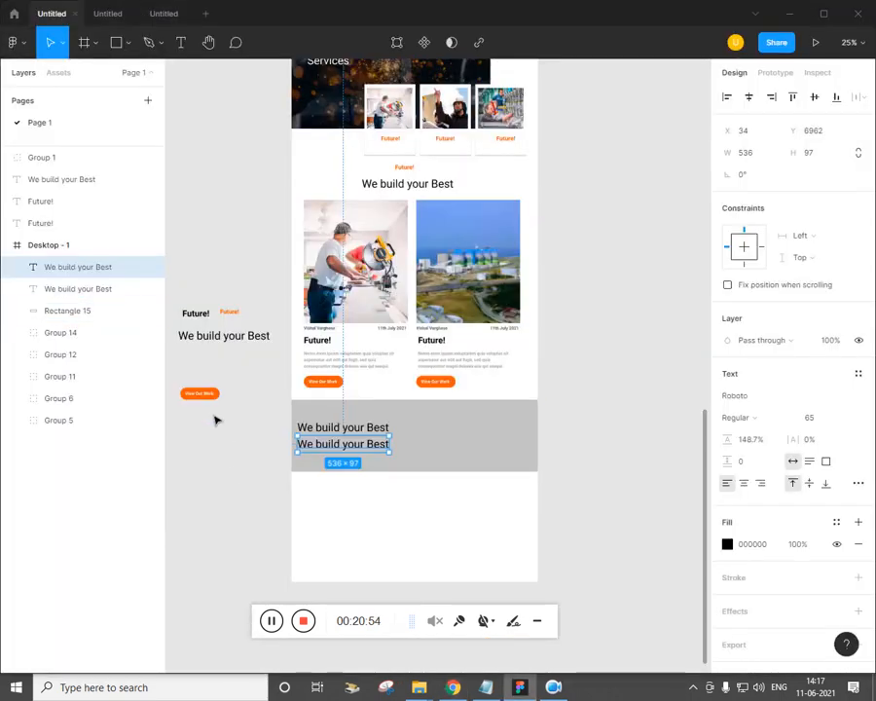
drag(211, 396, 327, 459)
key(alt+Tab)
key(alt+Tab)
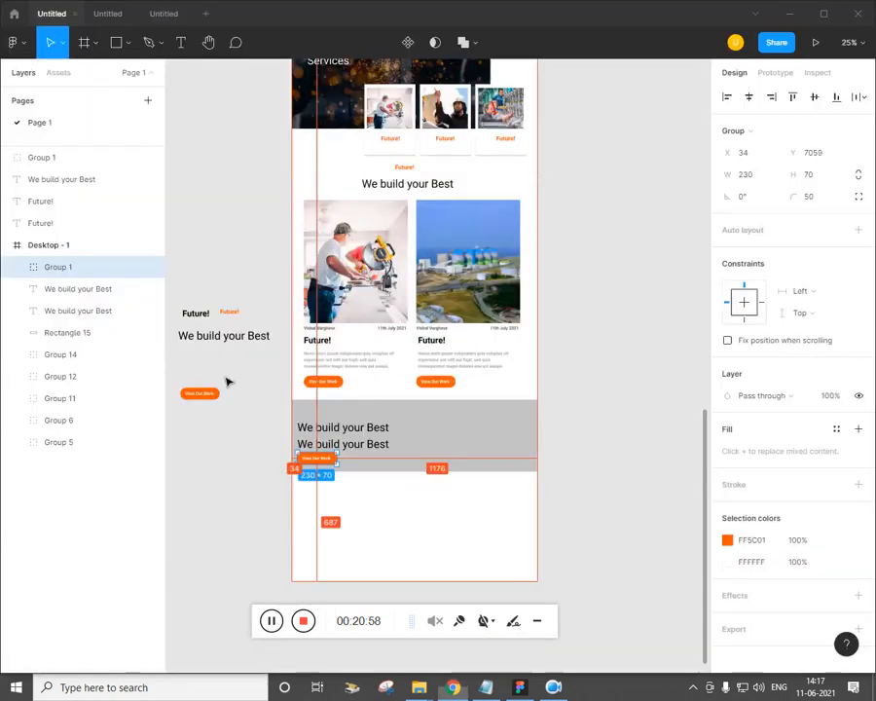
click(229, 311)
drag(229, 312, 314, 429)
Resize the grey rectangle to 457 high
click(409, 474)
drag(410, 478, 414, 492)
scroll(406, 488, up, 5)
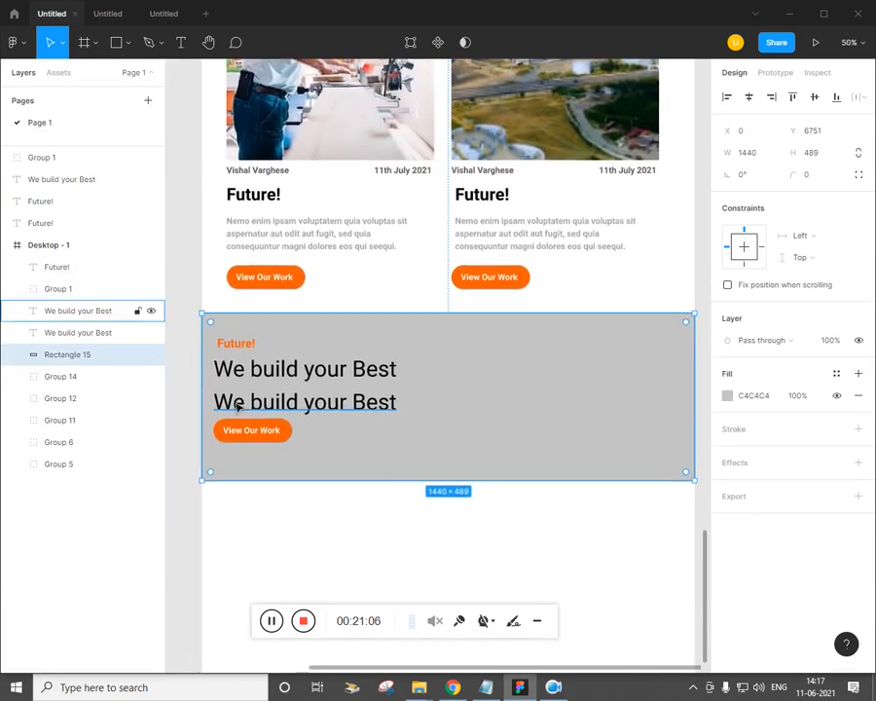
drag(368, 491, 370, 479)
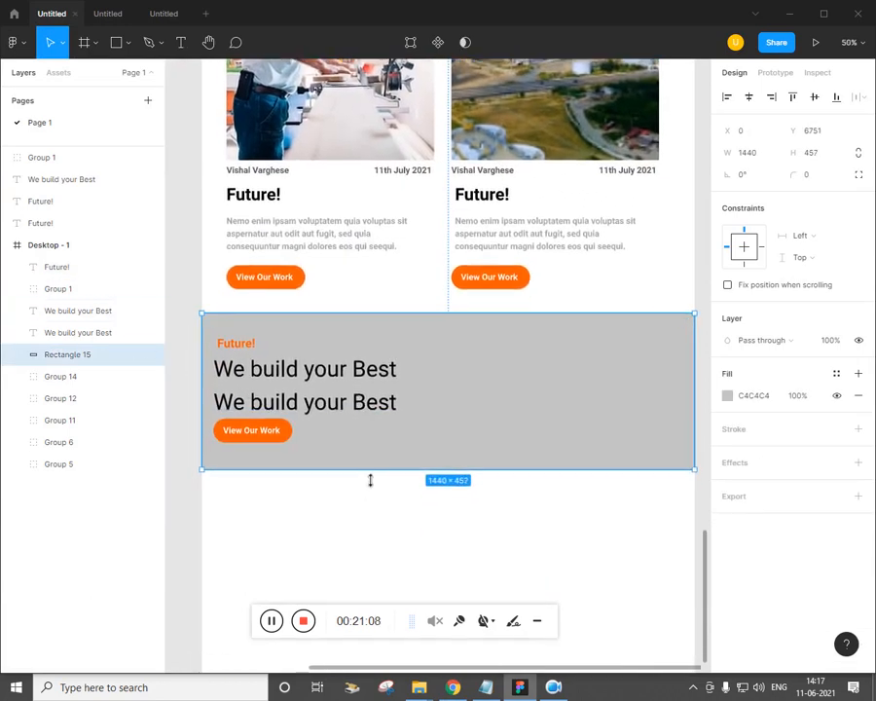
Fill the grey rectangle with image 8 using Place image
click(126, 45)
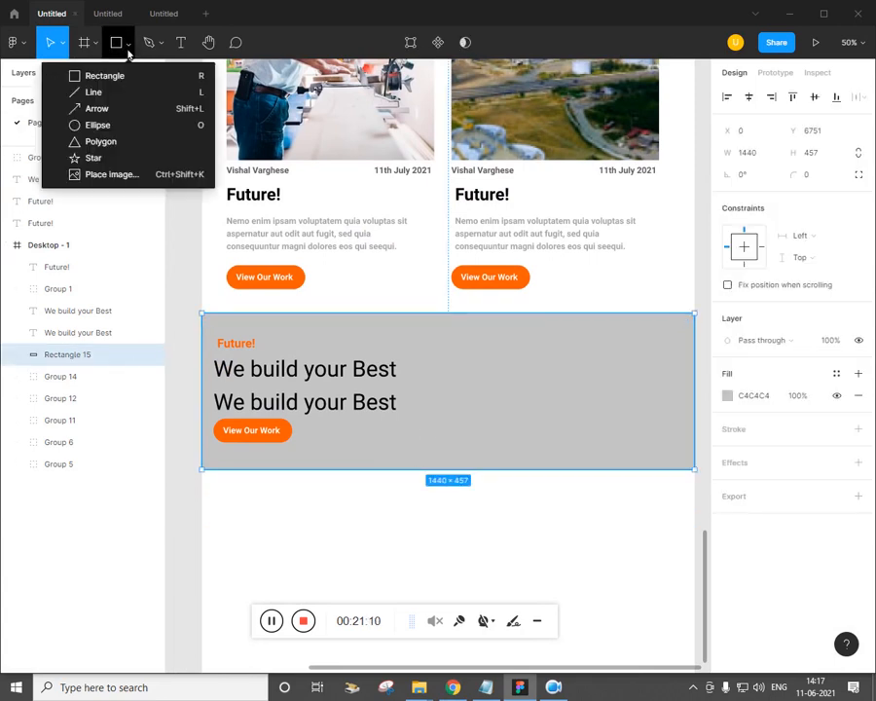
click(112, 177)
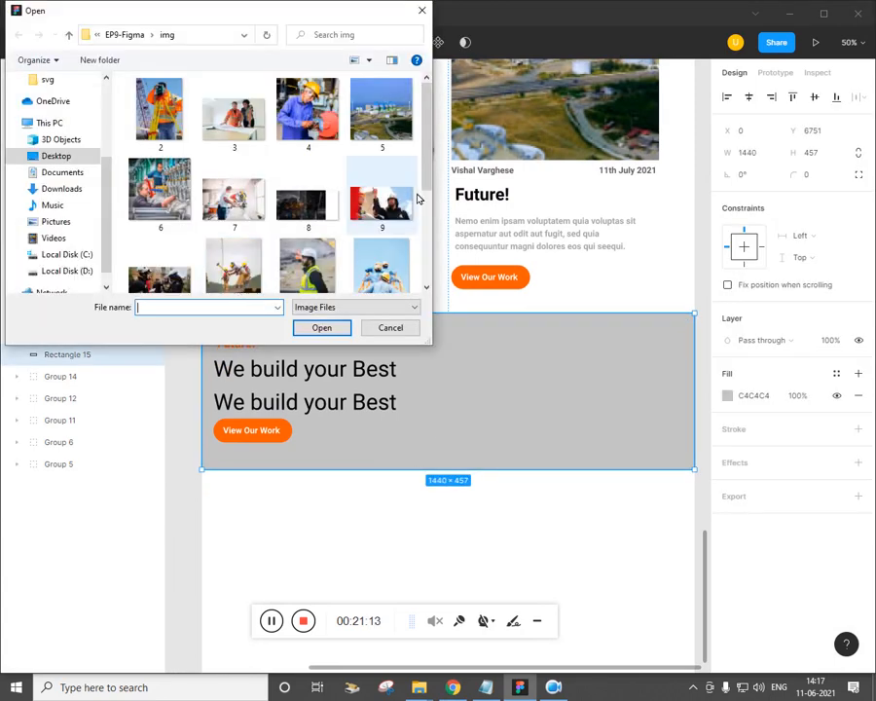
scroll(425, 185, down, 1)
click(303, 142)
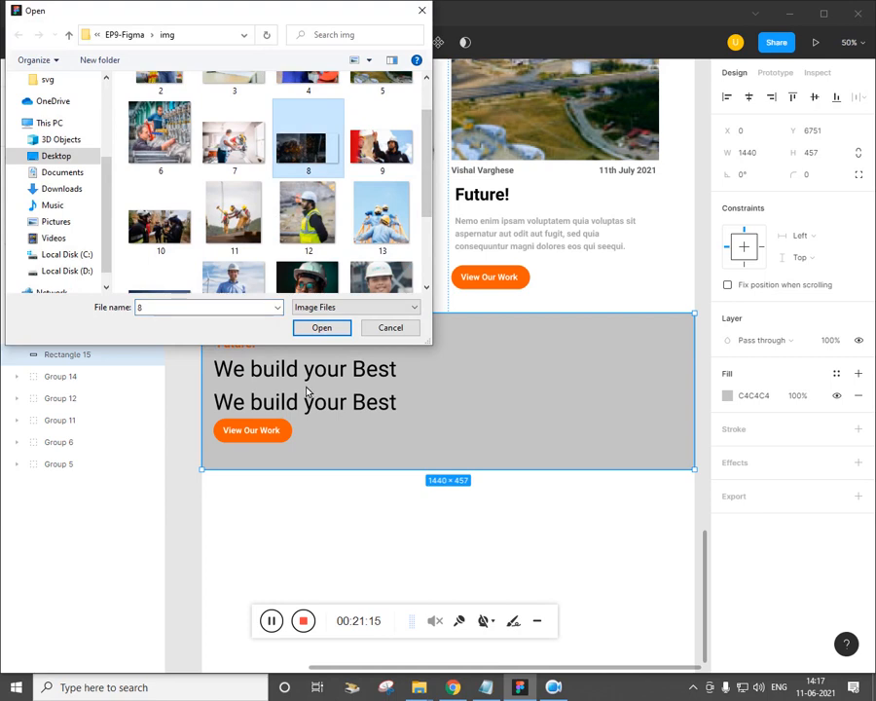
click(322, 327)
click(499, 390)
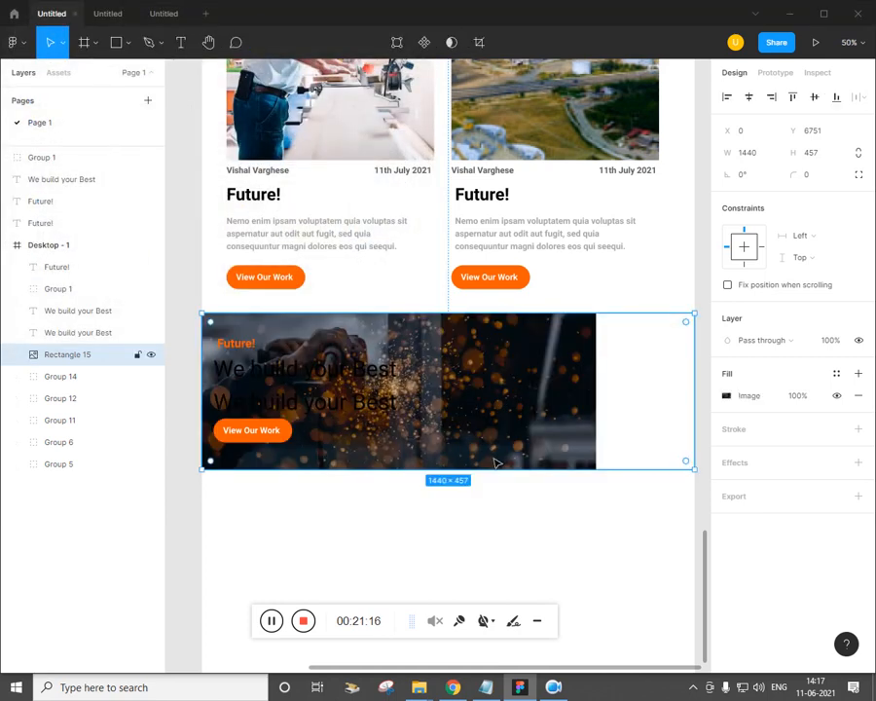
Stretch the sparks photo across the full frame width
key(minus)
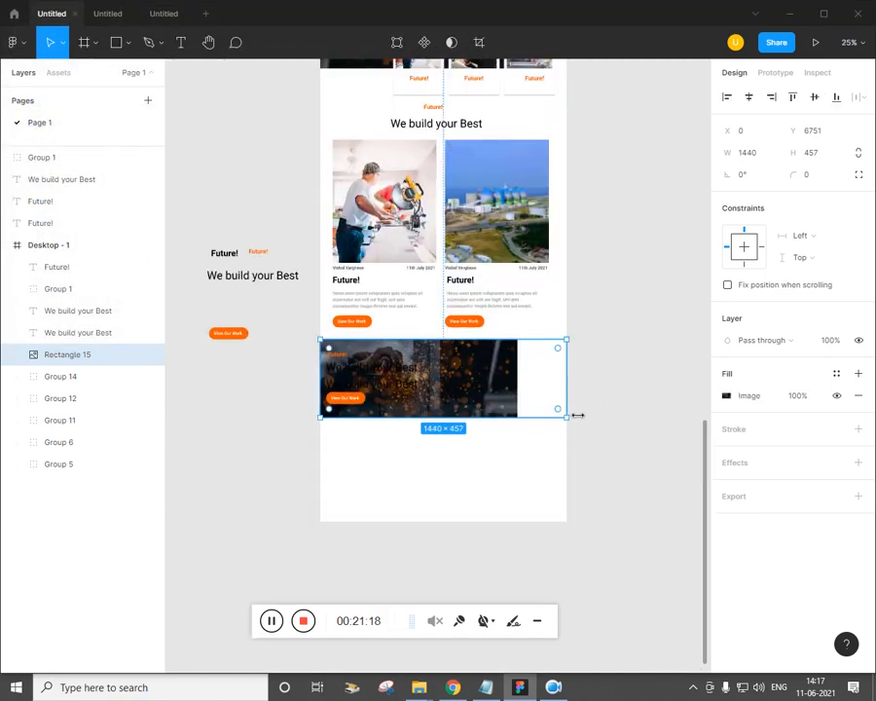
drag(577, 415, 656, 429)
click(505, 467)
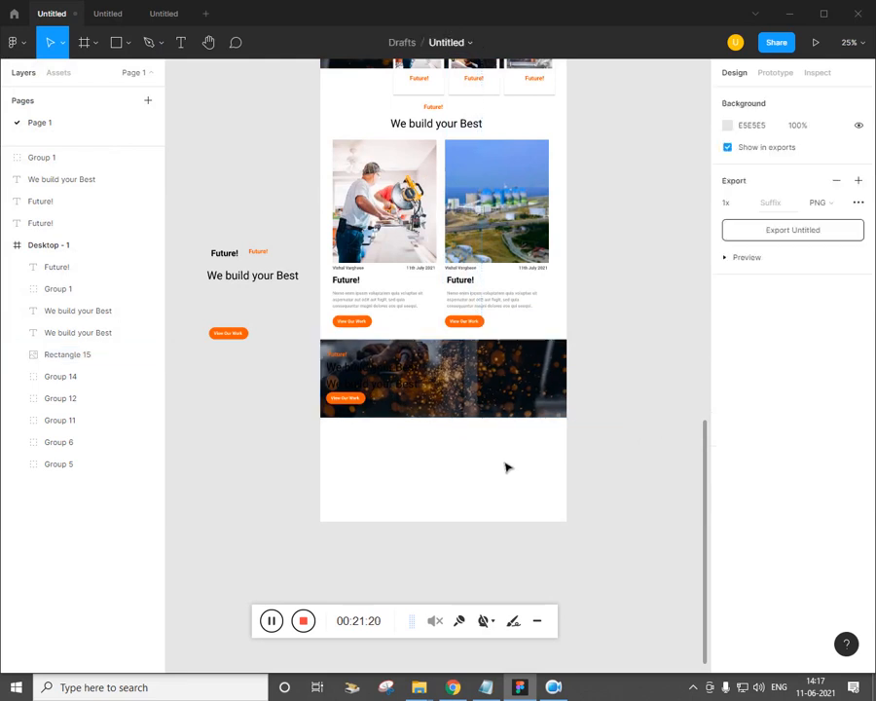
key(plus)
Select both We build your Best heading lines and edit their text colour
click(78, 332)
shift+click(78, 310)
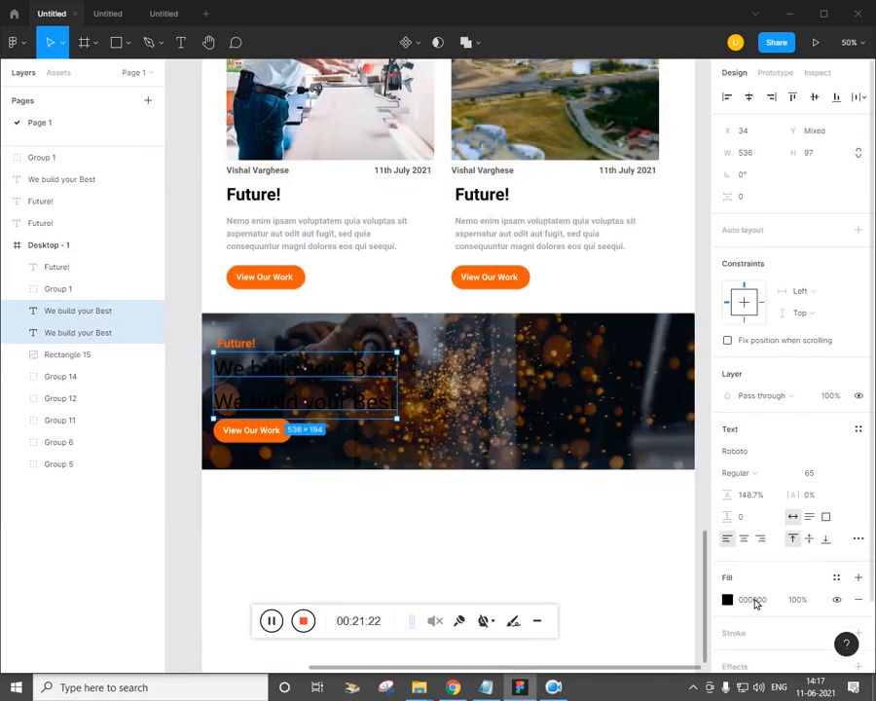
click(729, 601)
Make both banner headings white (FFFFFF)
text(ffffff)
key(Return)
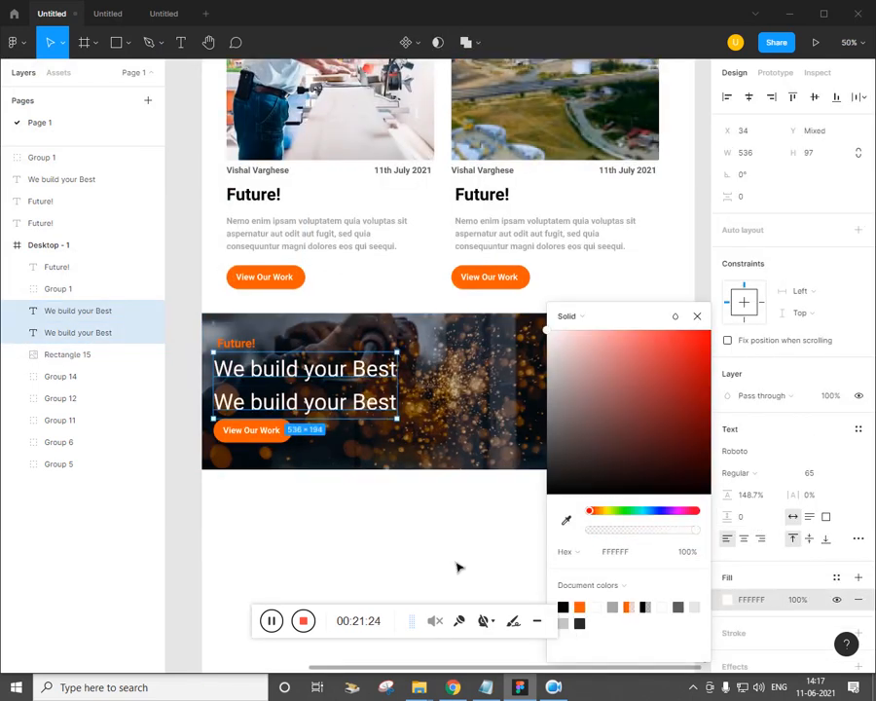
click(460, 567)
key(minus)
key(alt+Tab)
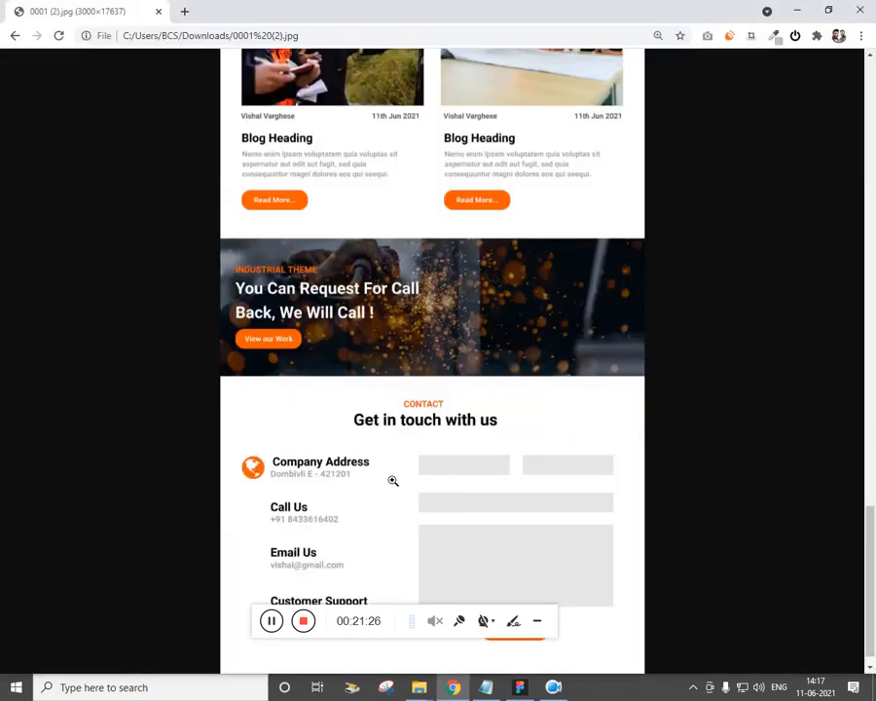
scroll(384, 324, down, 1)
key(alt+Tab)
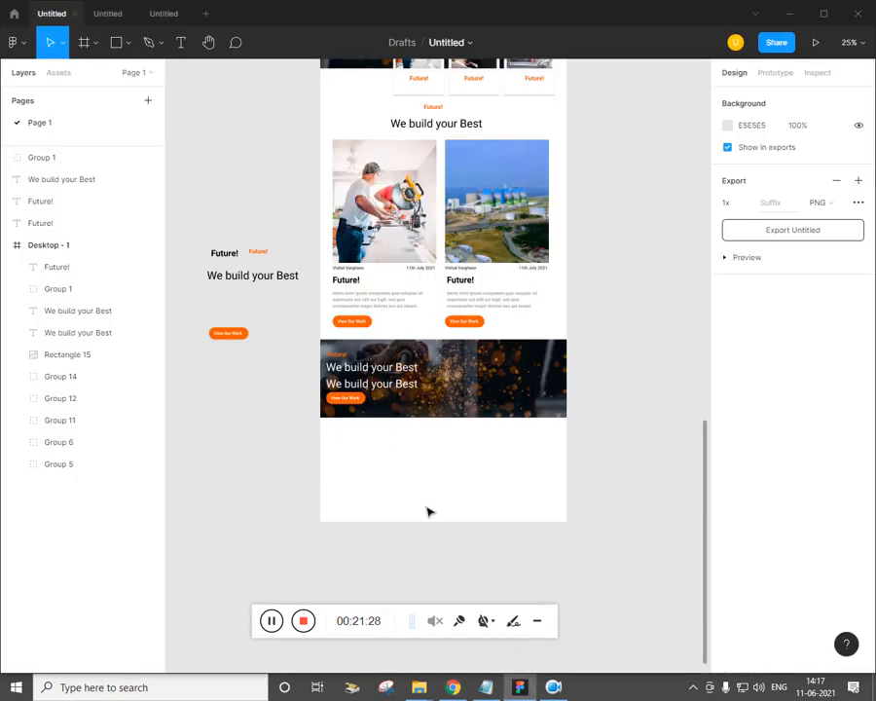
key(alt+Tab)
key(alt+Tab)
Copy the Future! label and We build your Best heading below the banner
drag(263, 259, 438, 435)
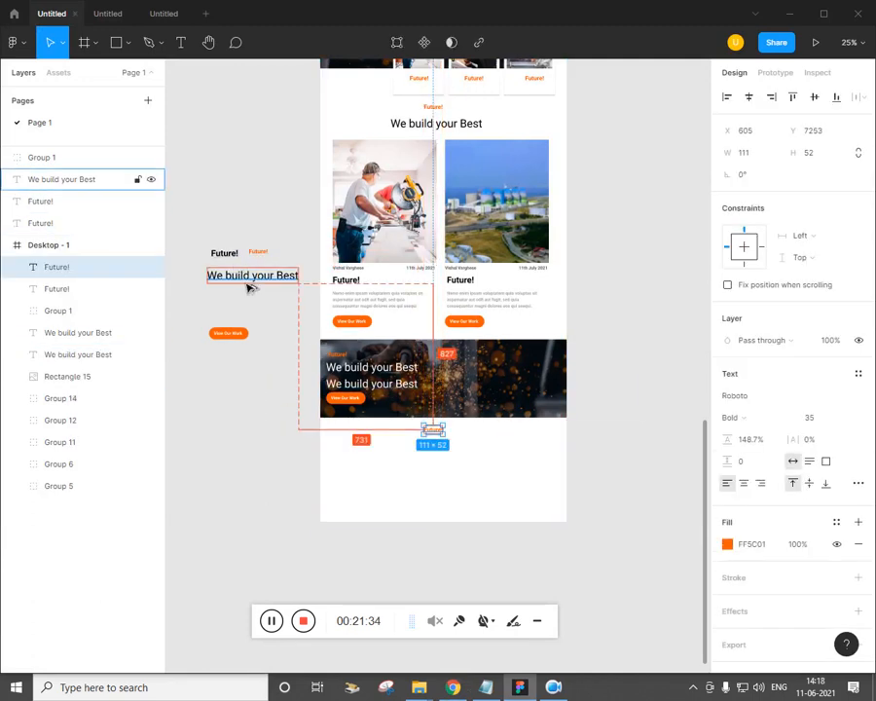
drag(249, 286, 432, 454)
key(alt+Tab)
key(alt+Tab)
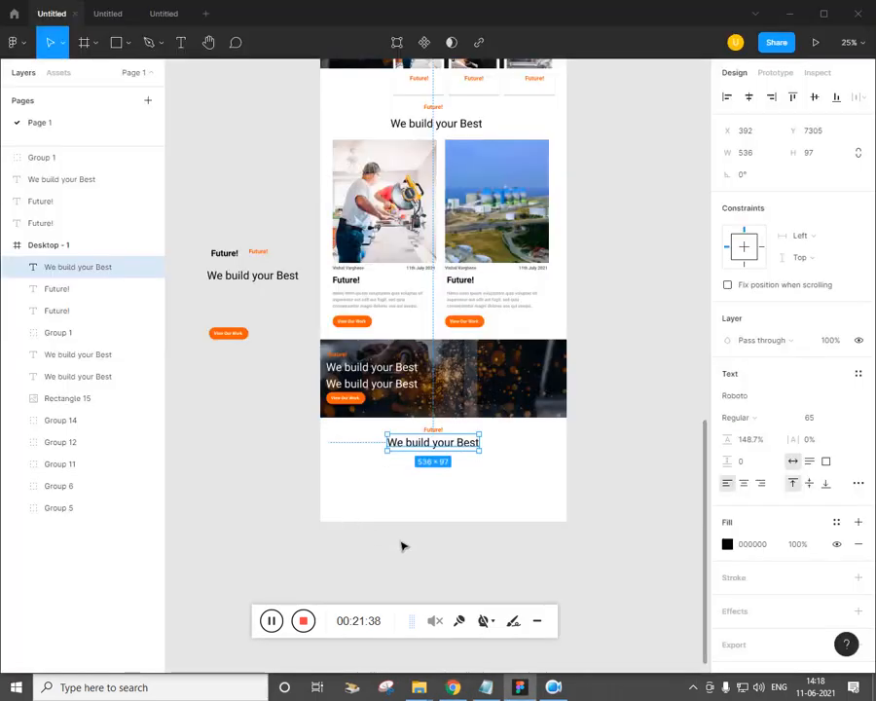
click(466, 532)
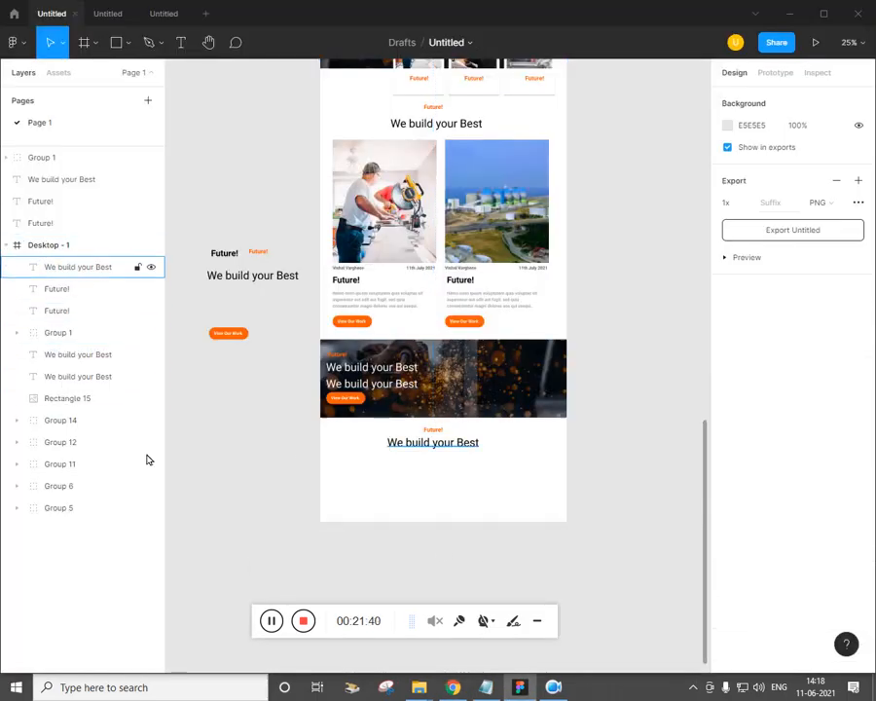
Lengthen the Desktop frame to 8404 to make room below
key(alt+Tab)
key(alt+Tab)
click(438, 480)
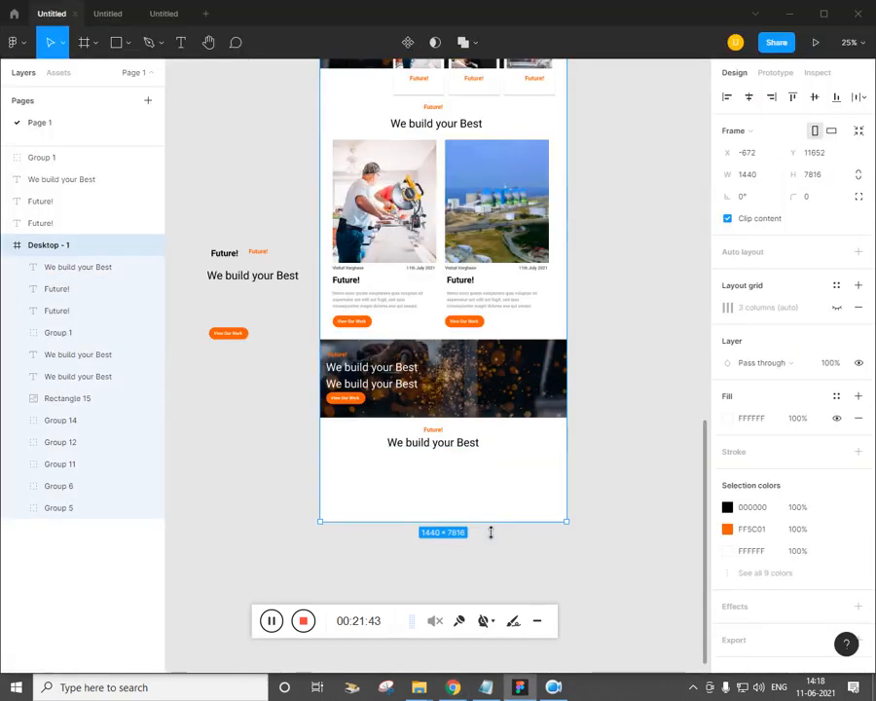
scroll(502, 514, down, 1)
key(alt+Tab)
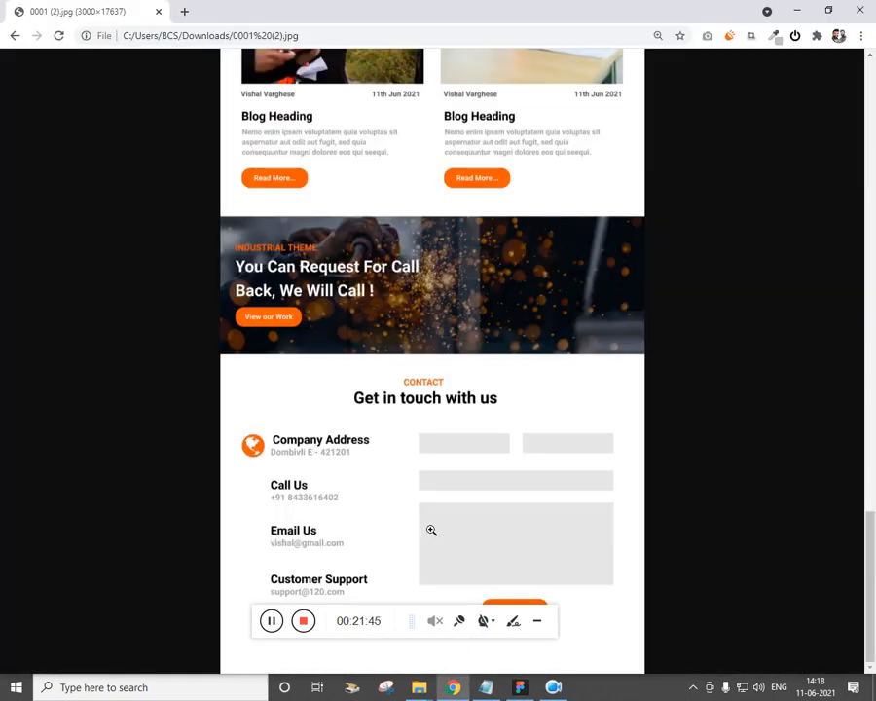
key(alt+Tab)
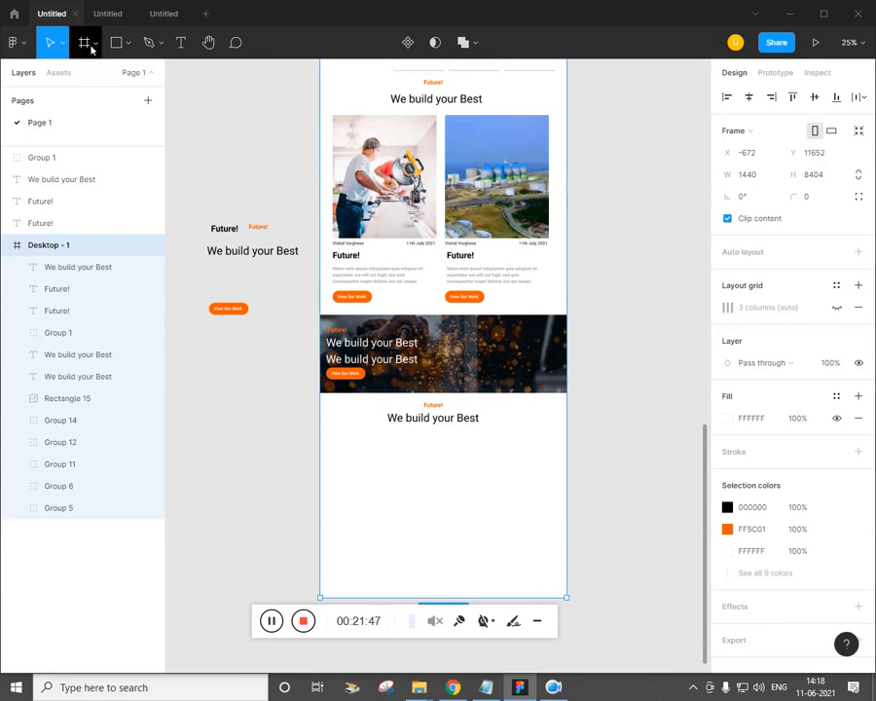
Load globe.svg from the Font Awesome black/svg folder via Place image
click(128, 42)
click(128, 174)
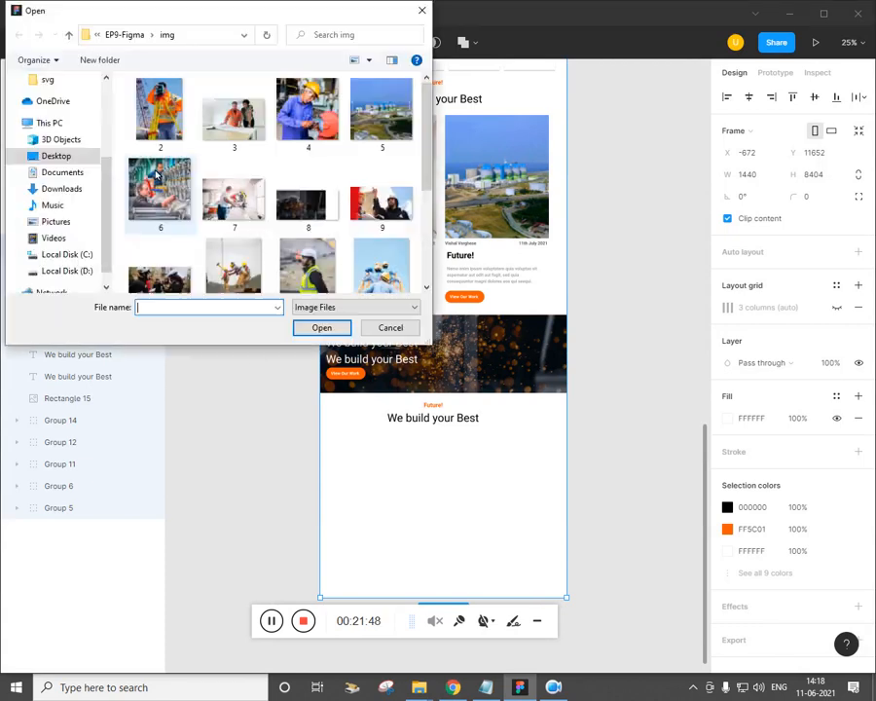
click(125, 34)
click(120, 35)
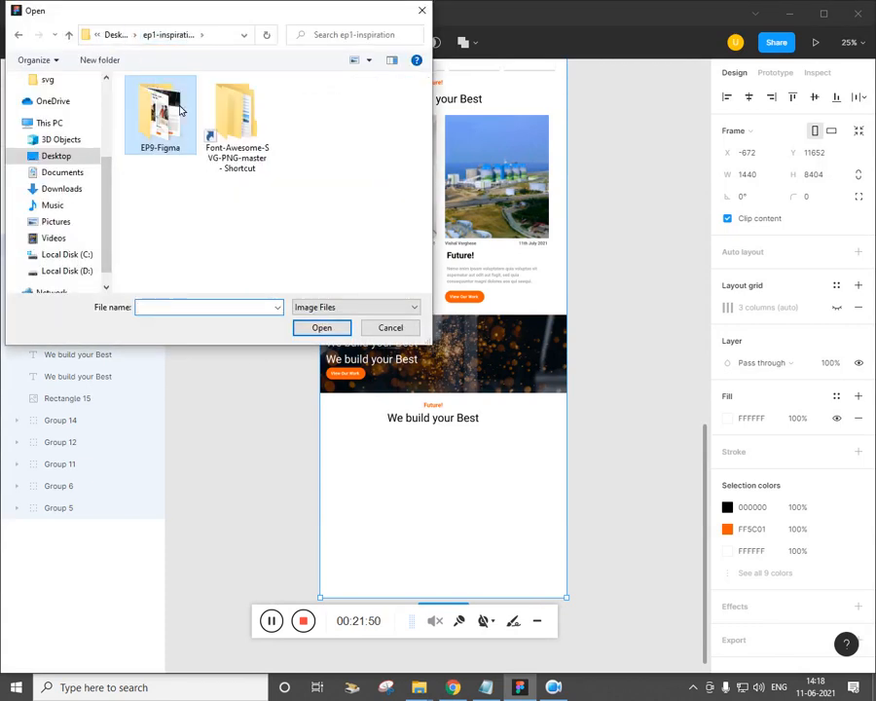
double_click(226, 132)
double_click(177, 104)
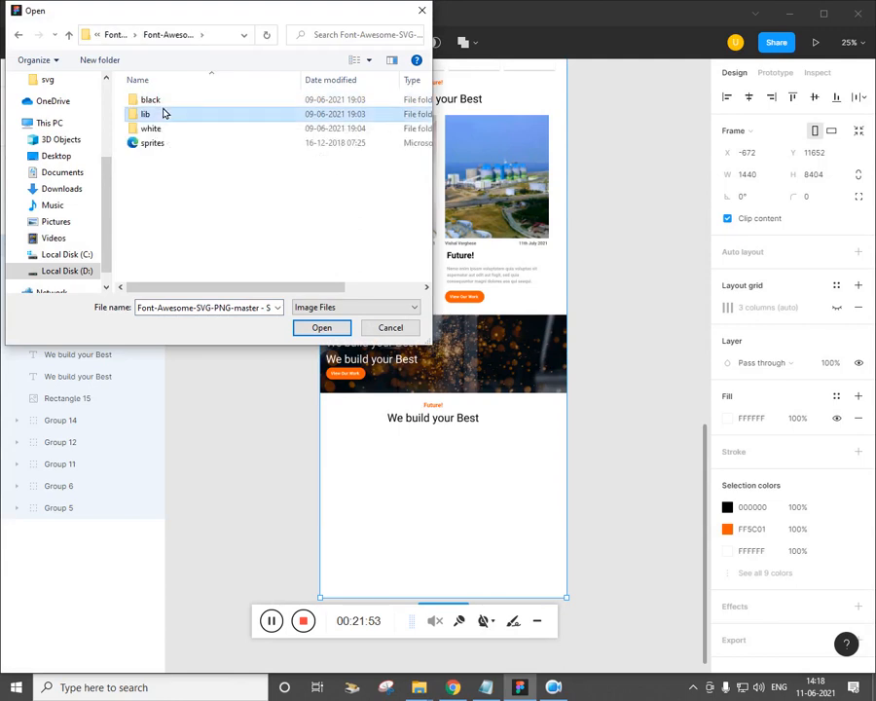
double_click(164, 111)
click(68, 34)
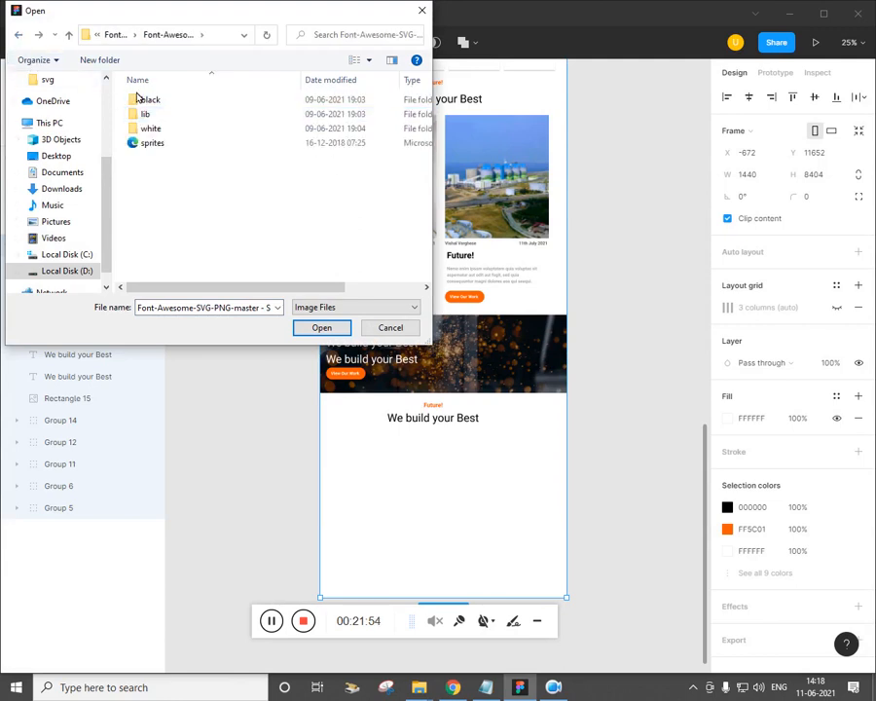
double_click(185, 103)
double_click(181, 113)
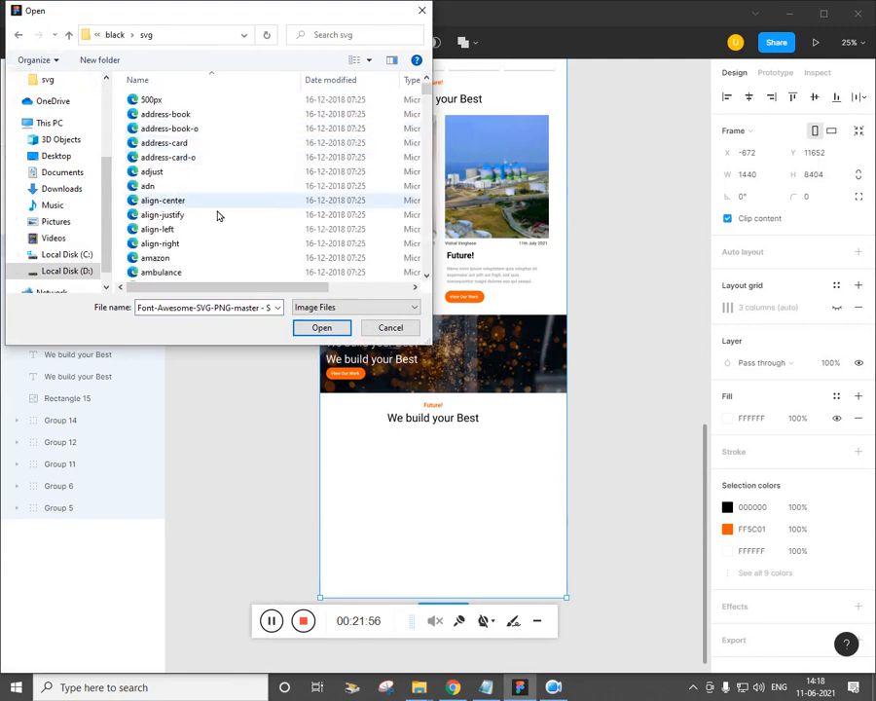
click(227, 314)
text(fg)
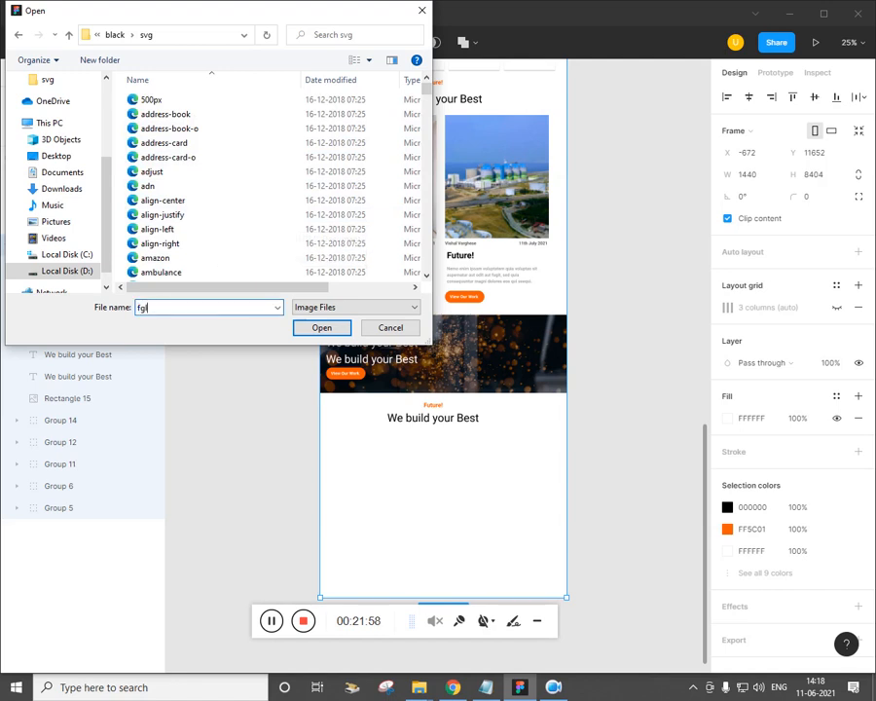
text(globe)
key(Down)
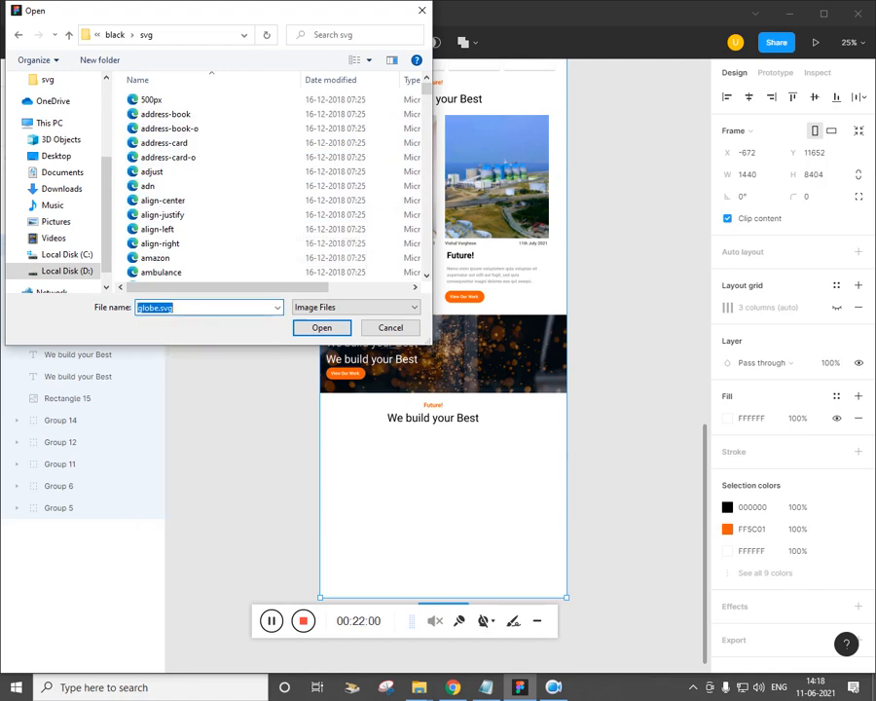
key(Return)
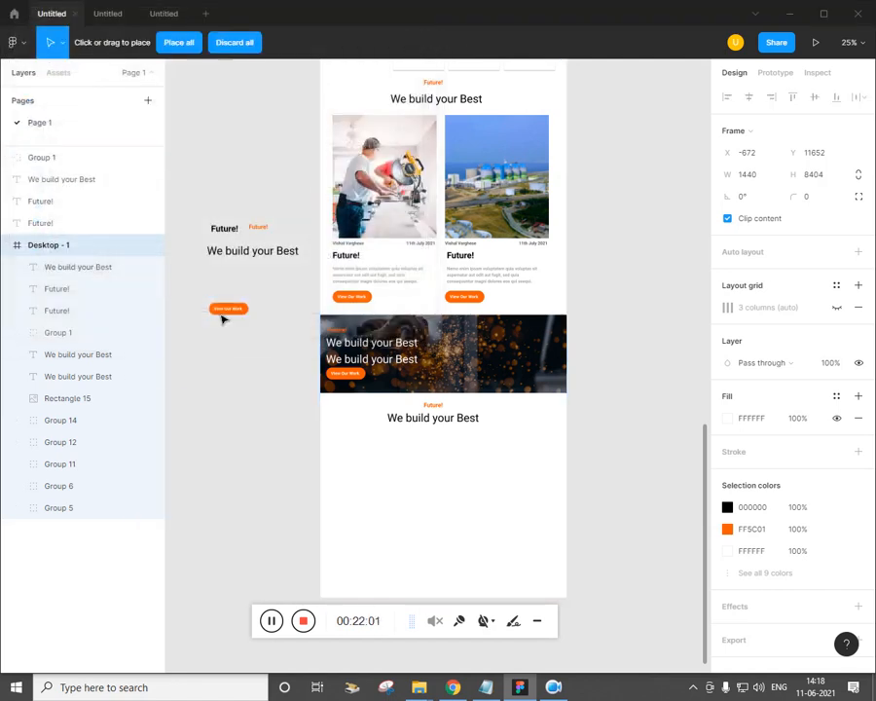
Place the globe under the contact heading and colour it orange FF5C01
click(340, 450)
key(Escape)
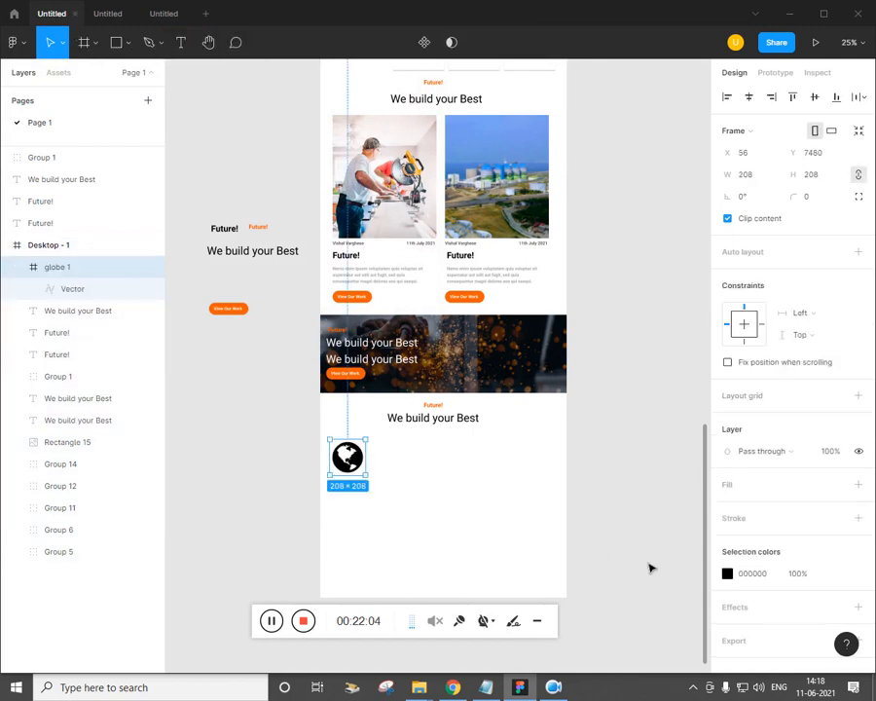
click(726, 575)
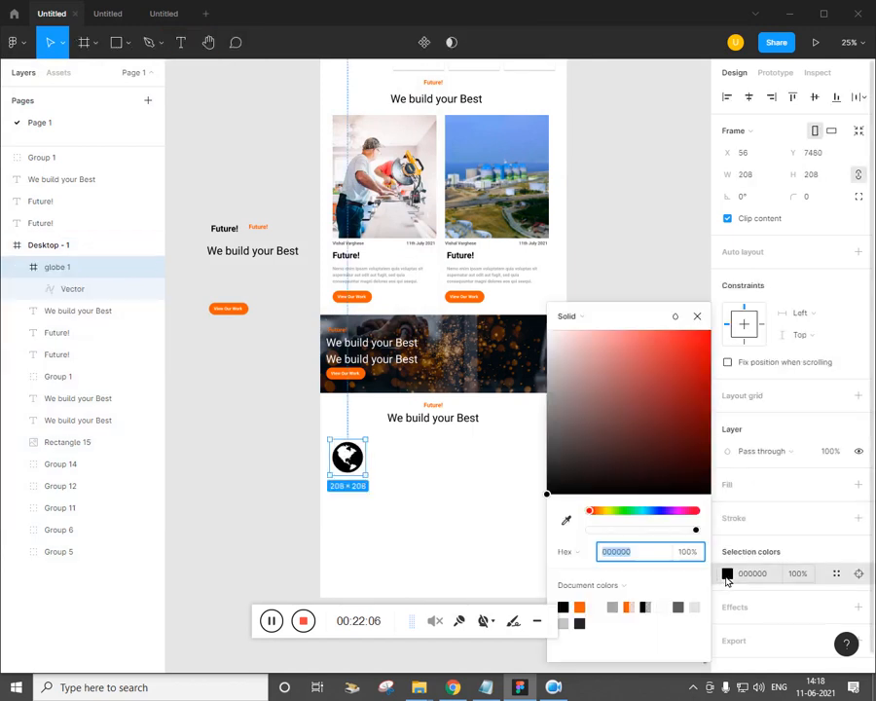
click(580, 607)
click(413, 562)
Shrink the globe icon to 131×131
scroll(413, 563, up, 3)
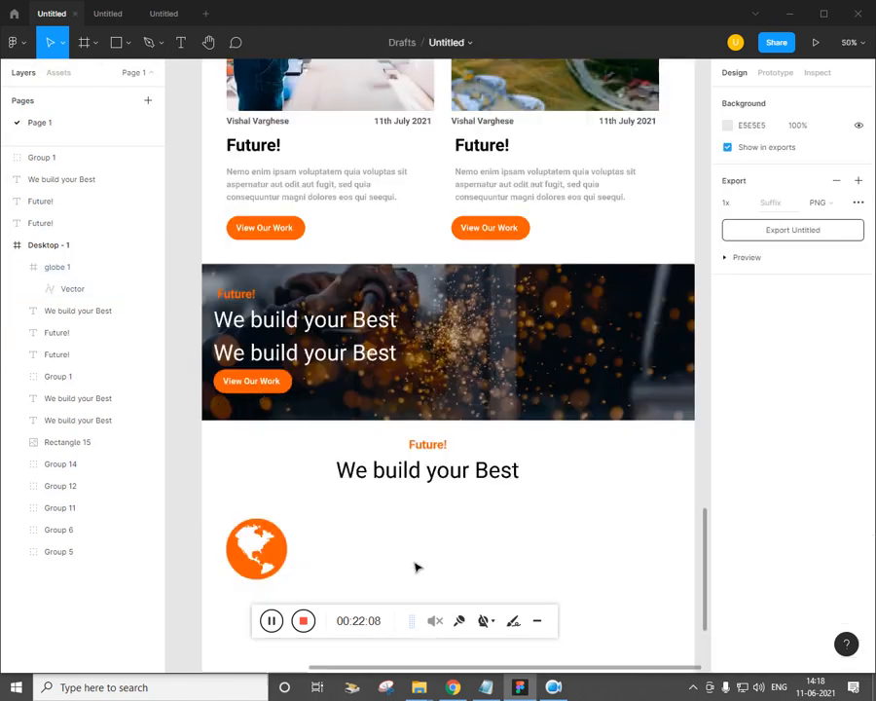
click(287, 567)
drag(294, 588, 275, 565)
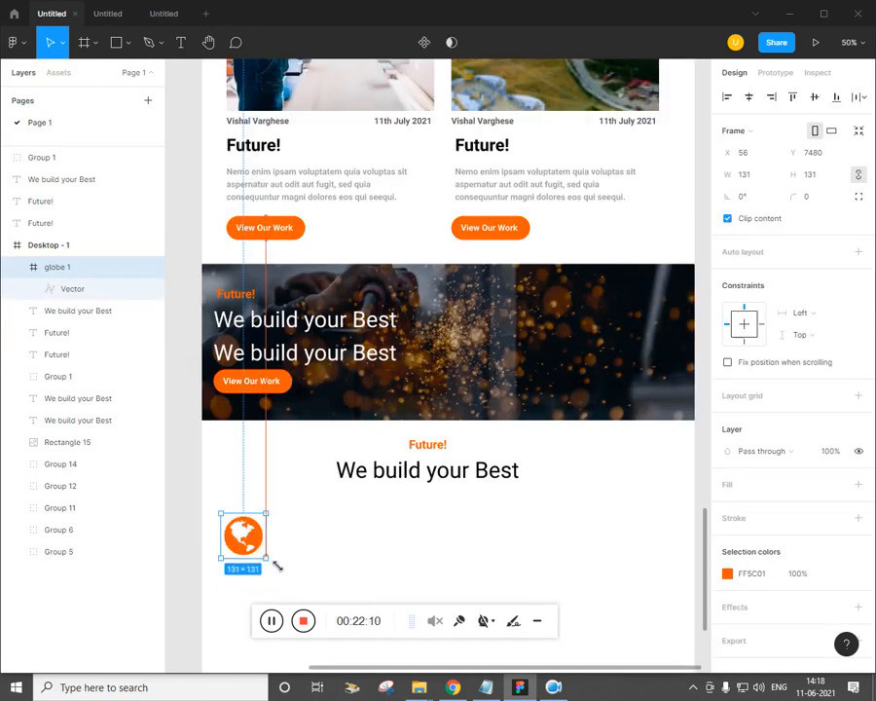
click(343, 555)
drag(343, 555, 355, 450)
key(ctrl+minus)
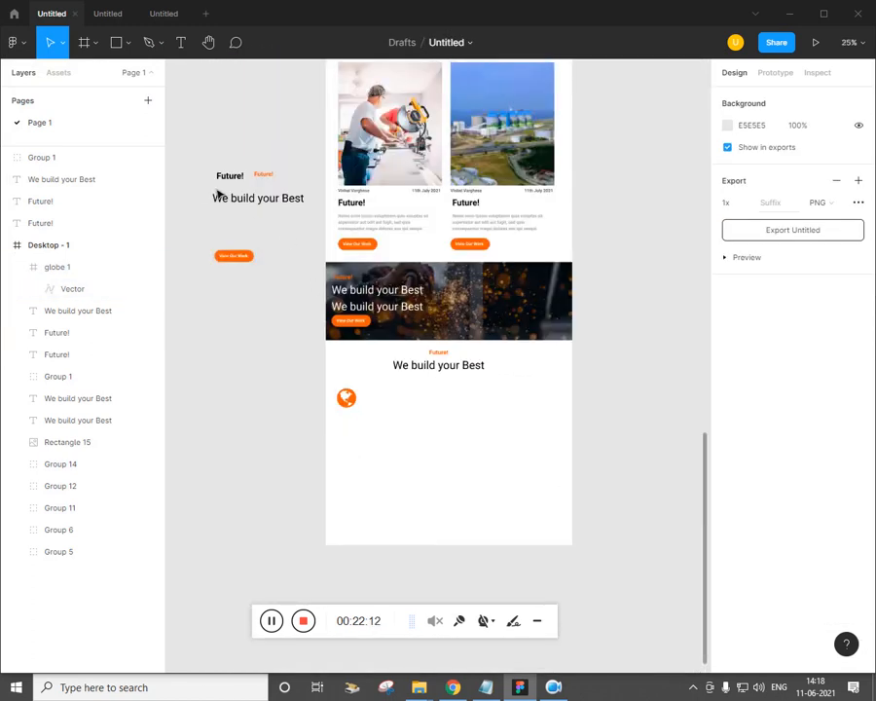
Copy Future! text beside the globe and set the lower copy to grey A7A7A7
drag(242, 184, 387, 416)
key(alt+Tab)
key(alt+Tab)
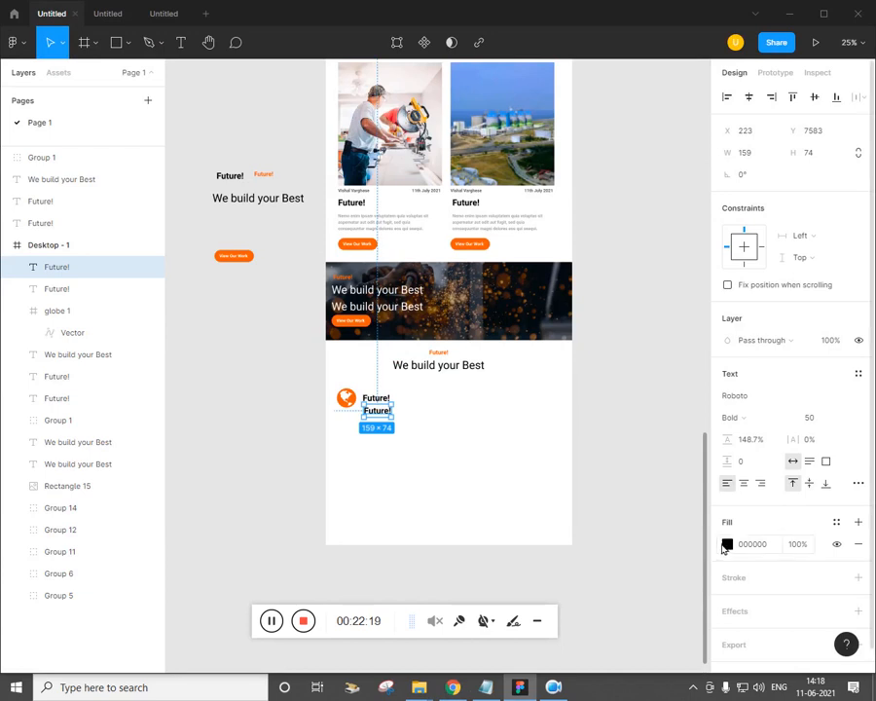
click(726, 545)
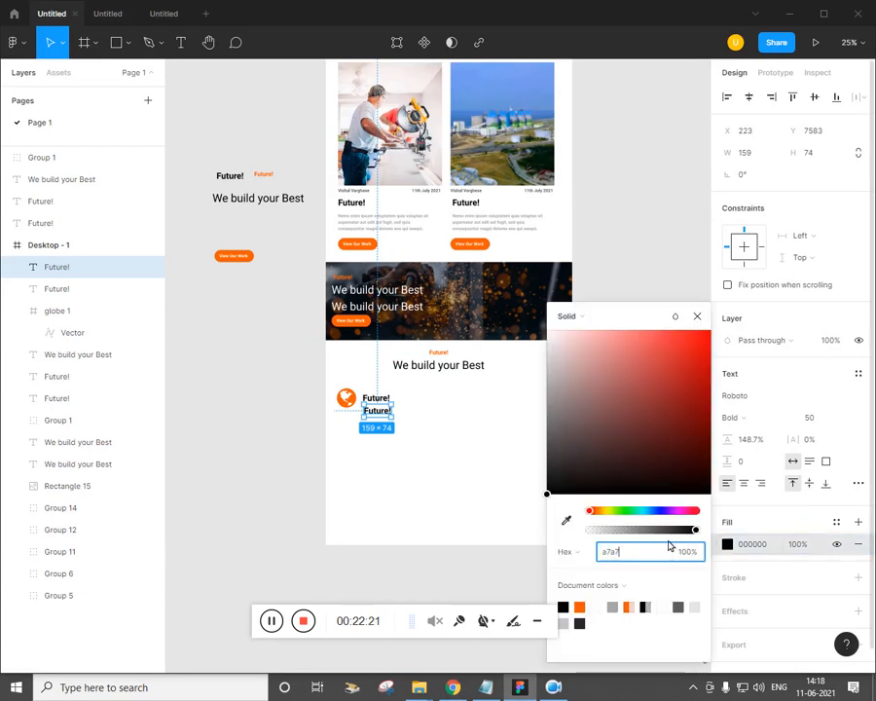
key(Return)
click(563, 489)
click(527, 519)
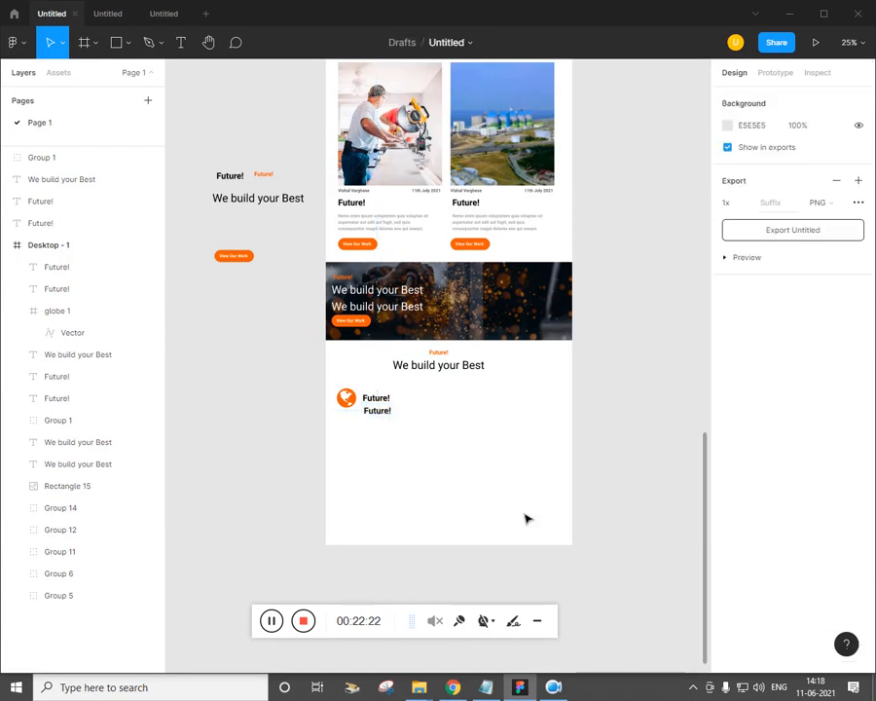
click(377, 410)
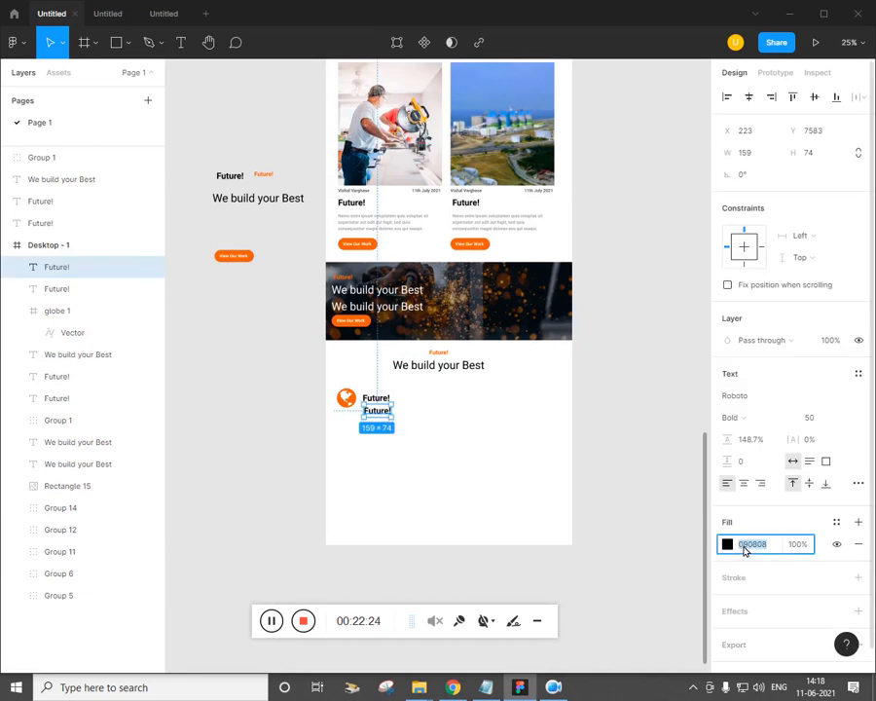
key(Return)
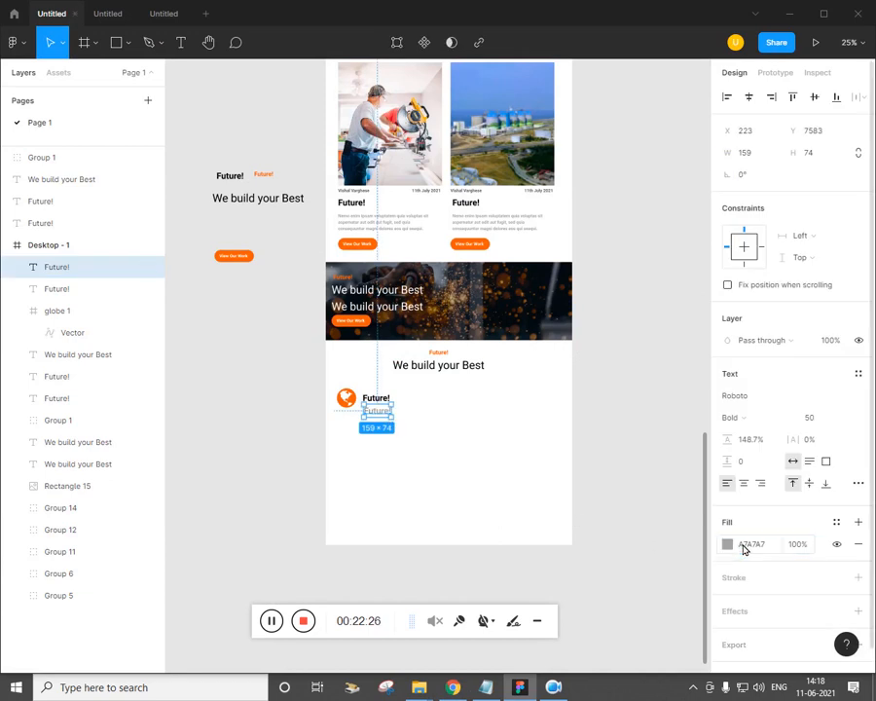
click(455, 493)
key(ctrl+plus)
drag(432, 515, 443, 427)
Retype the labels as Contact Number and a +91 phone number
double_click(336, 343)
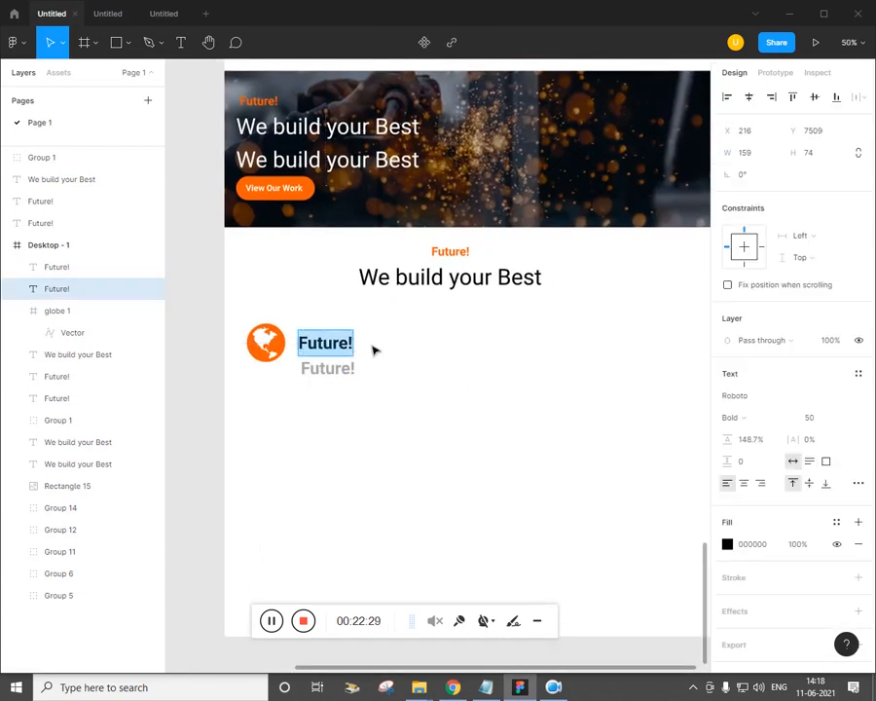
text(Contact Number)
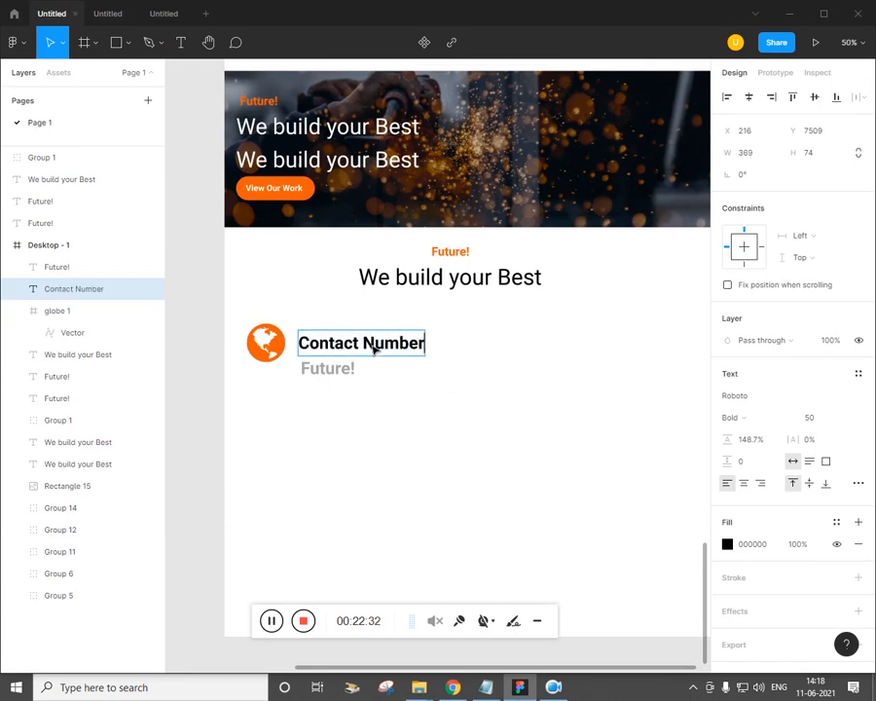
double_click(335, 382)
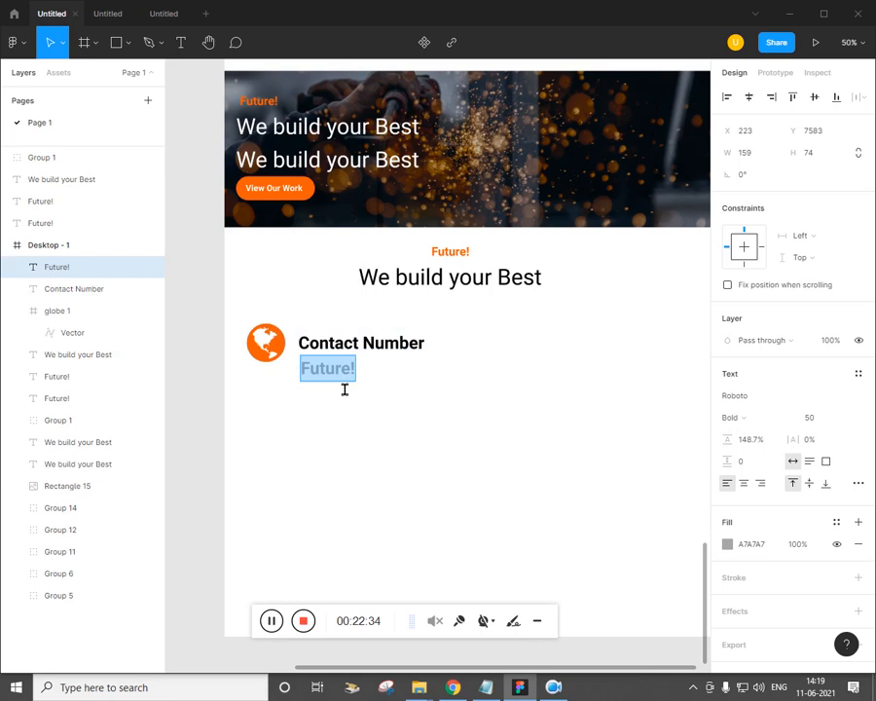
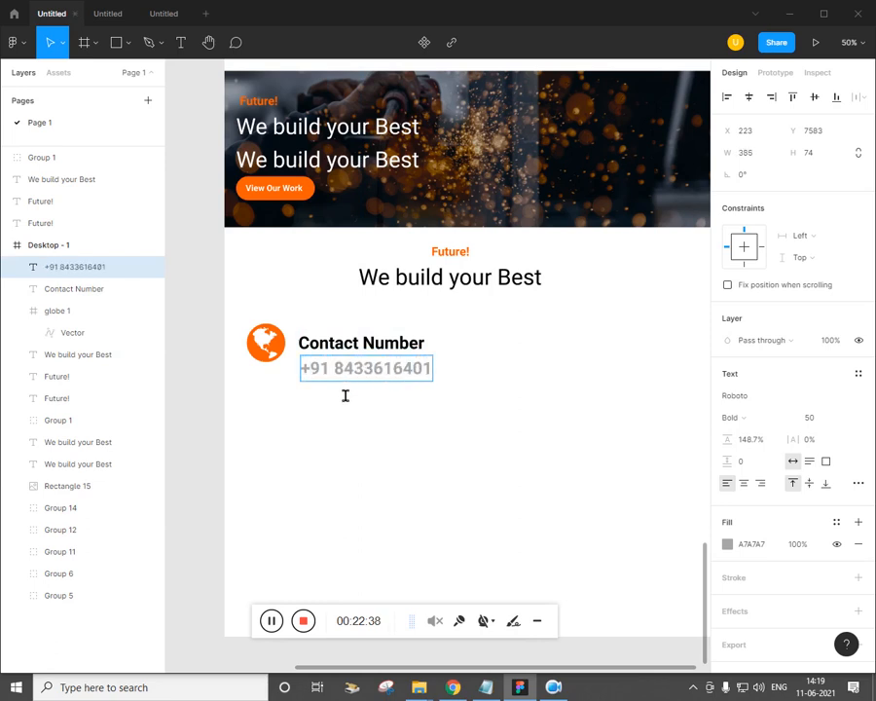
key(Escape)
click(287, 361)
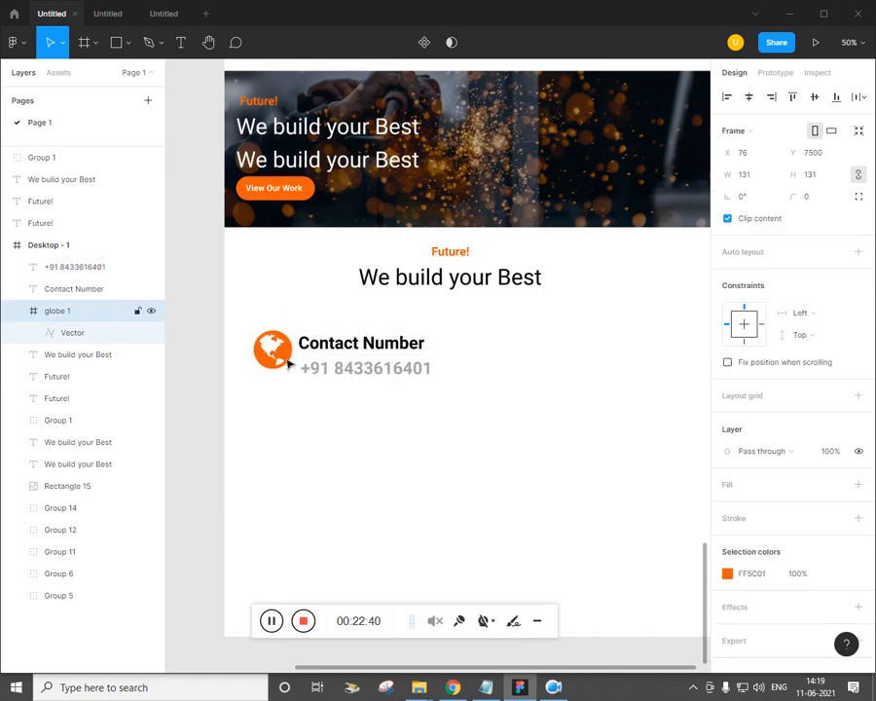
click(448, 478)
key(alt+Tab)
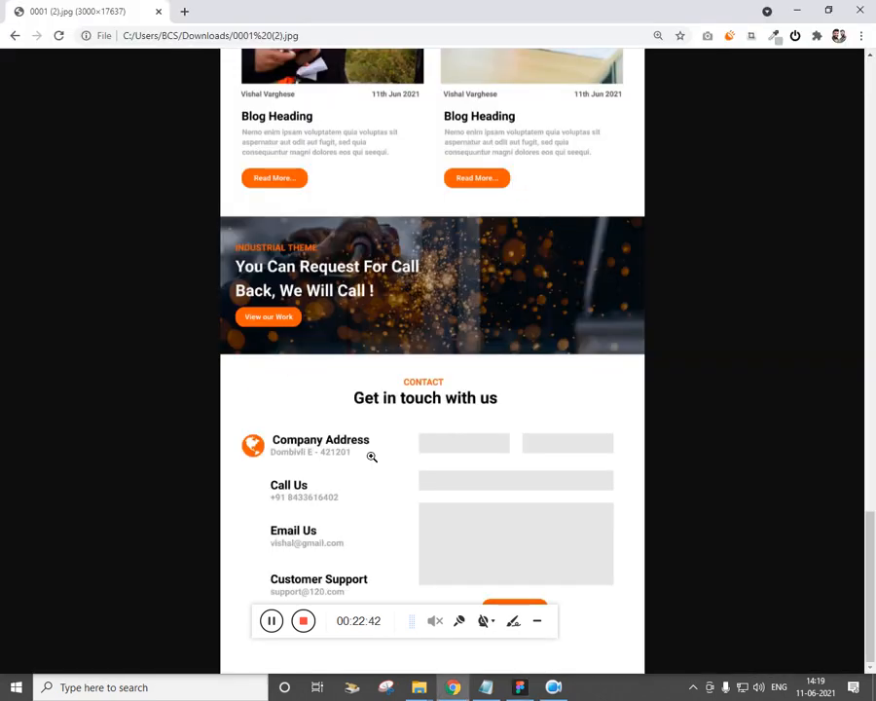
key(alt+Tab)
Duplicate the globe-and-label row into four stacked contact rows
drag(473, 425, 268, 334)
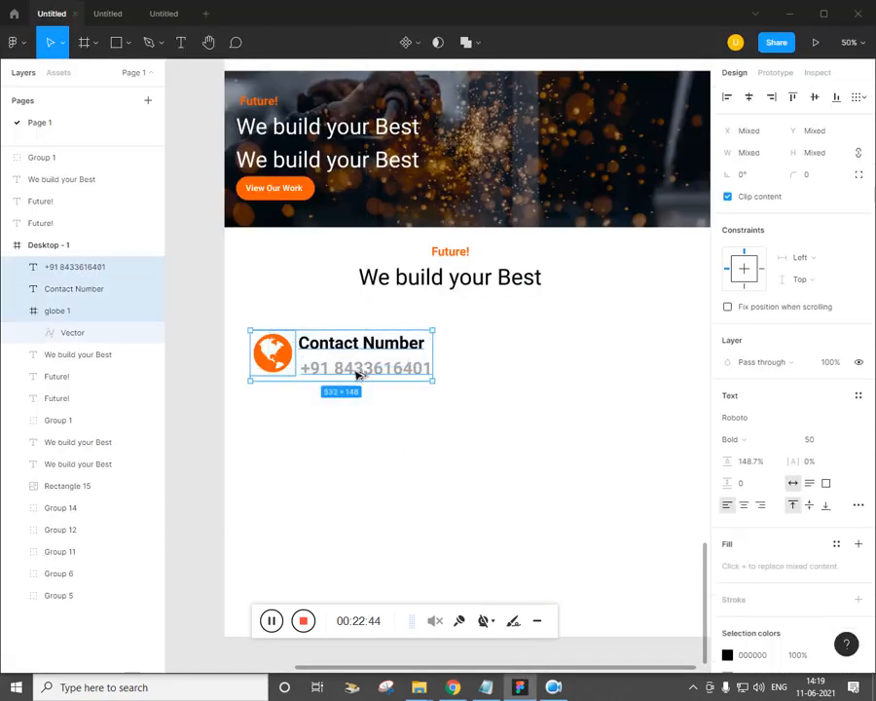
alt+drag(356, 368, 357, 441)
key(ctrl+d)
key(ctrl+d)
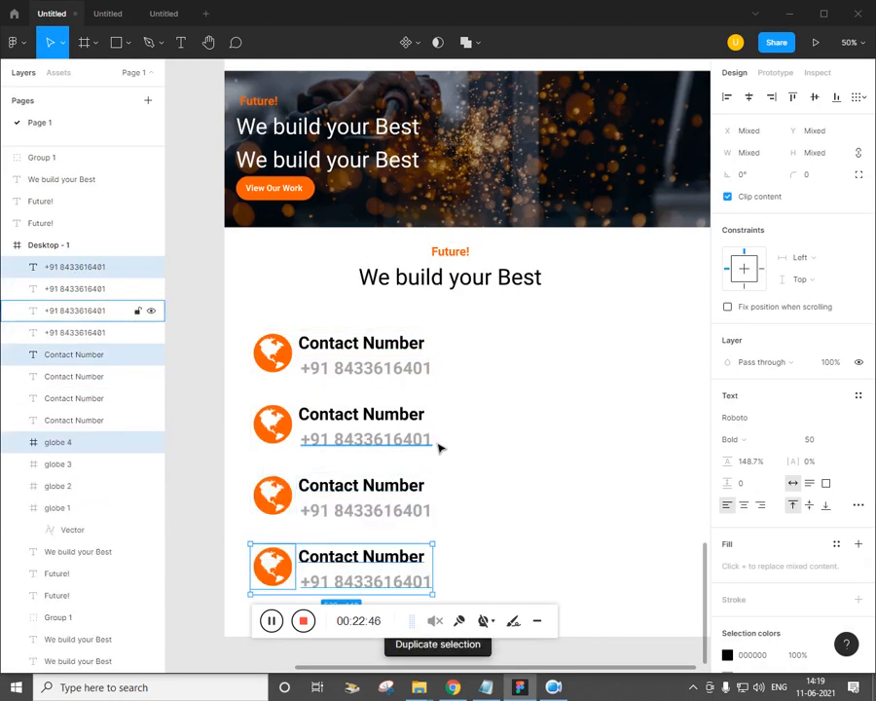
click(503, 516)
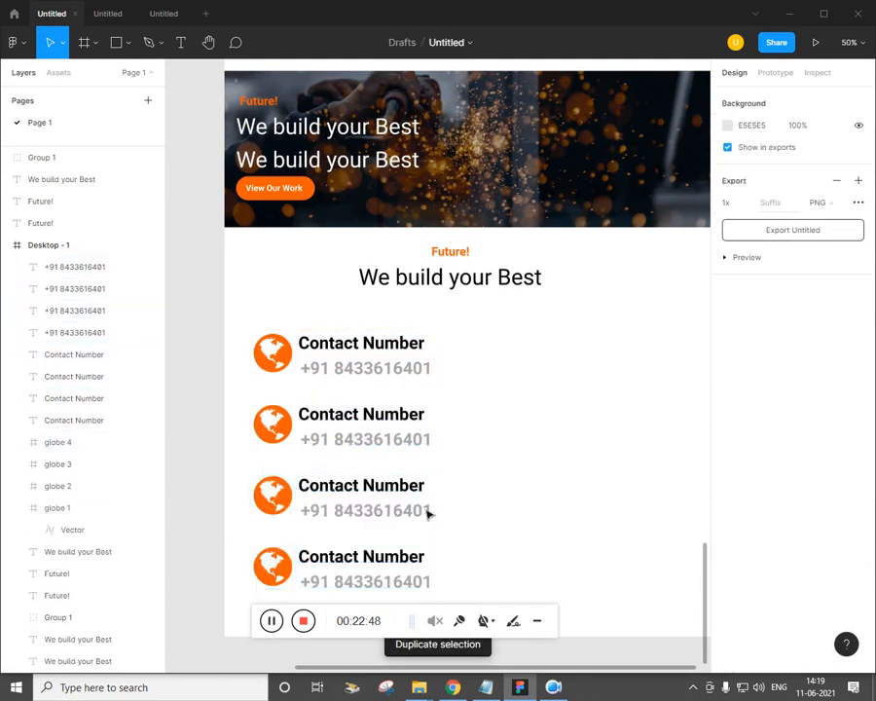
key(minus)
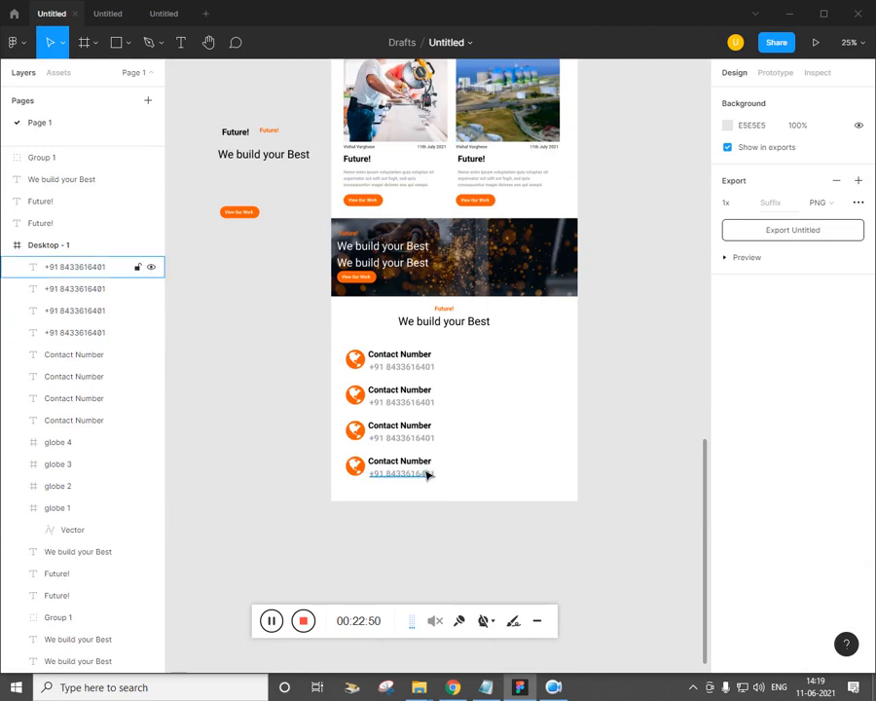
key(alt+Tab)
key(alt+Tab)
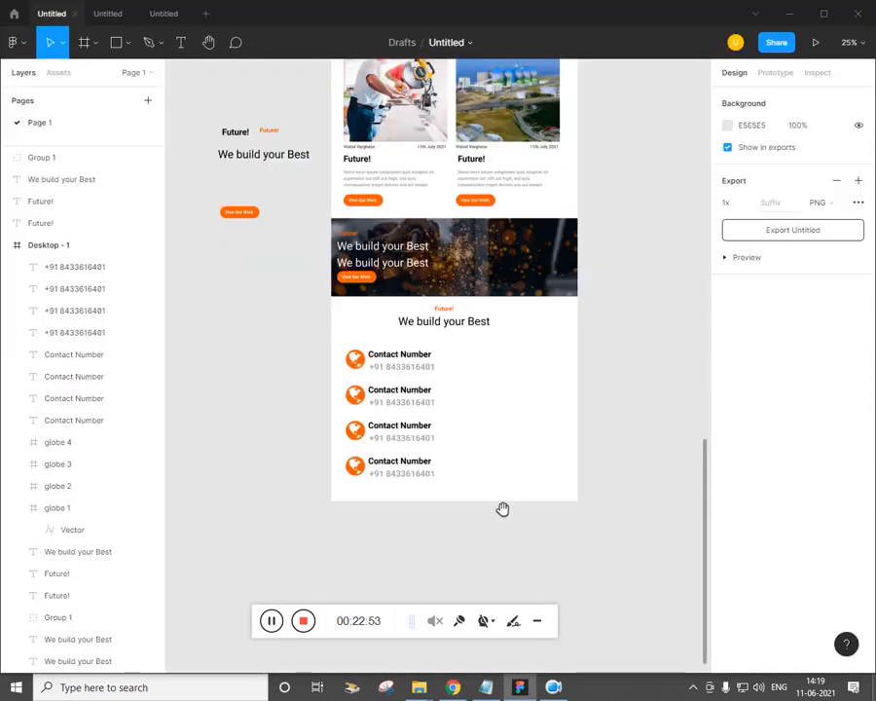
drag(502, 508, 477, 506)
Draw grey fields beside the contacts: 326×76 boxes, a 698×76 bar and a 698×390 message box
click(127, 43)
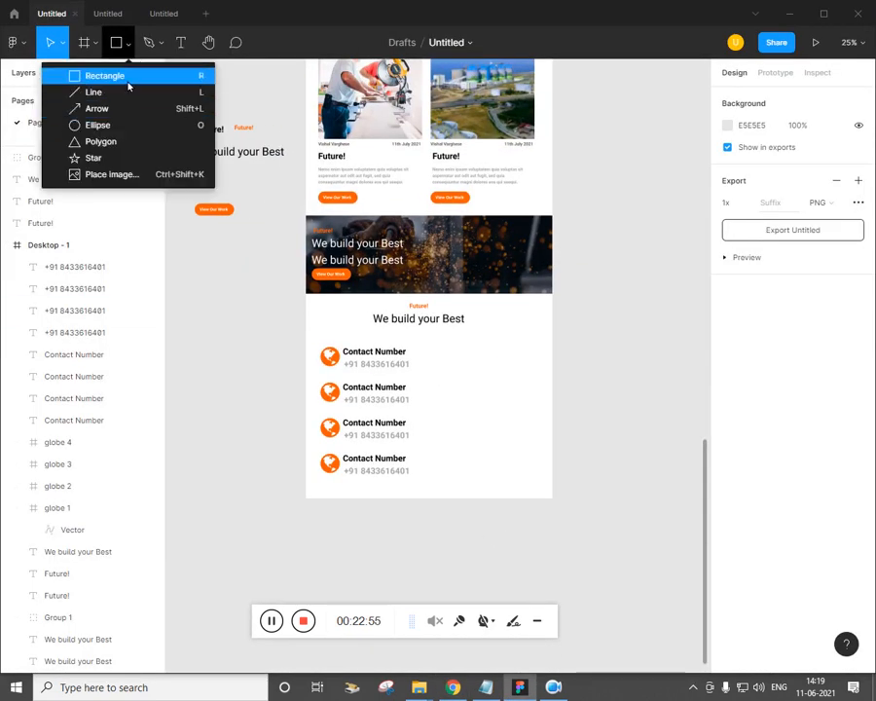
click(127, 74)
key(plus)
drag(430, 413, 379, 361)
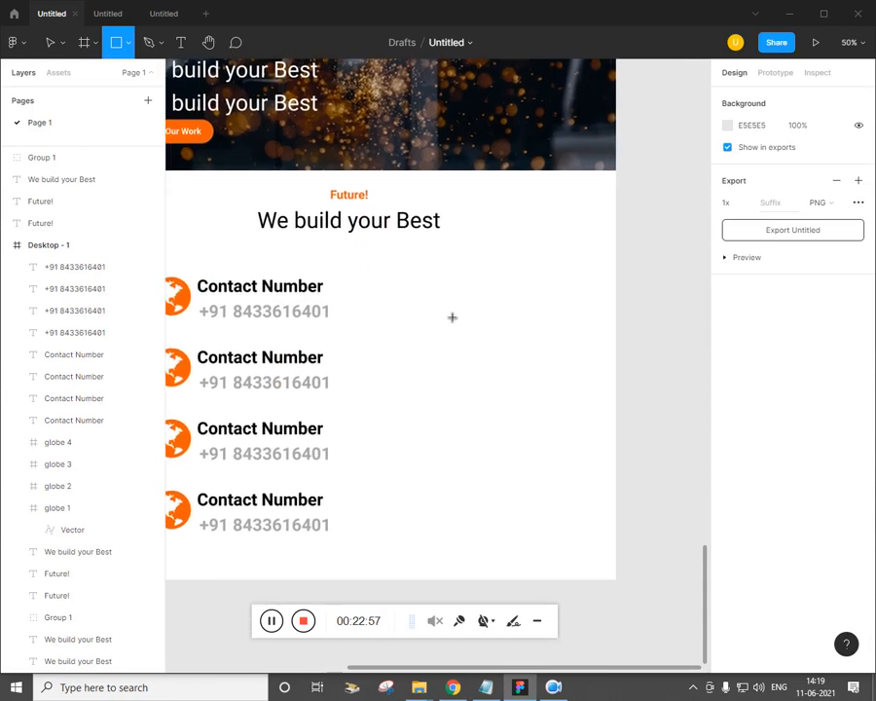
mouse_move(353, 278)
mouse_down()
mouse_move(490, 327)
mouse_move(491, 316)
mouse_move(468, 310)
mouse_move(553, 294)
mouse_move(425, 343)
mouse_move(440, 342)
mouse_up()
drag(537, 348, 565, 388)
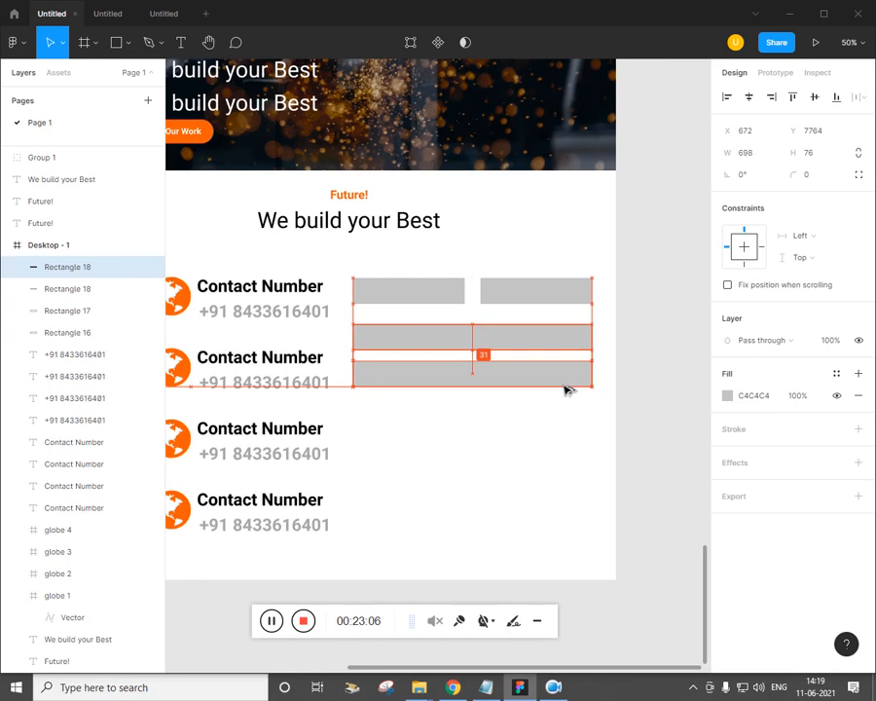
drag(505, 385, 509, 505)
key(ctrl+minus)
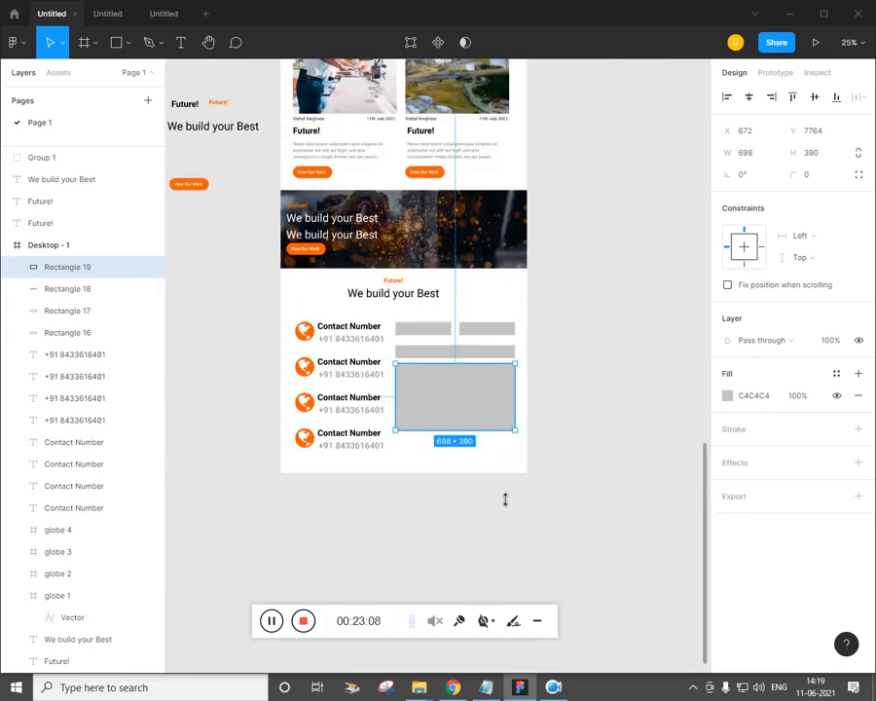